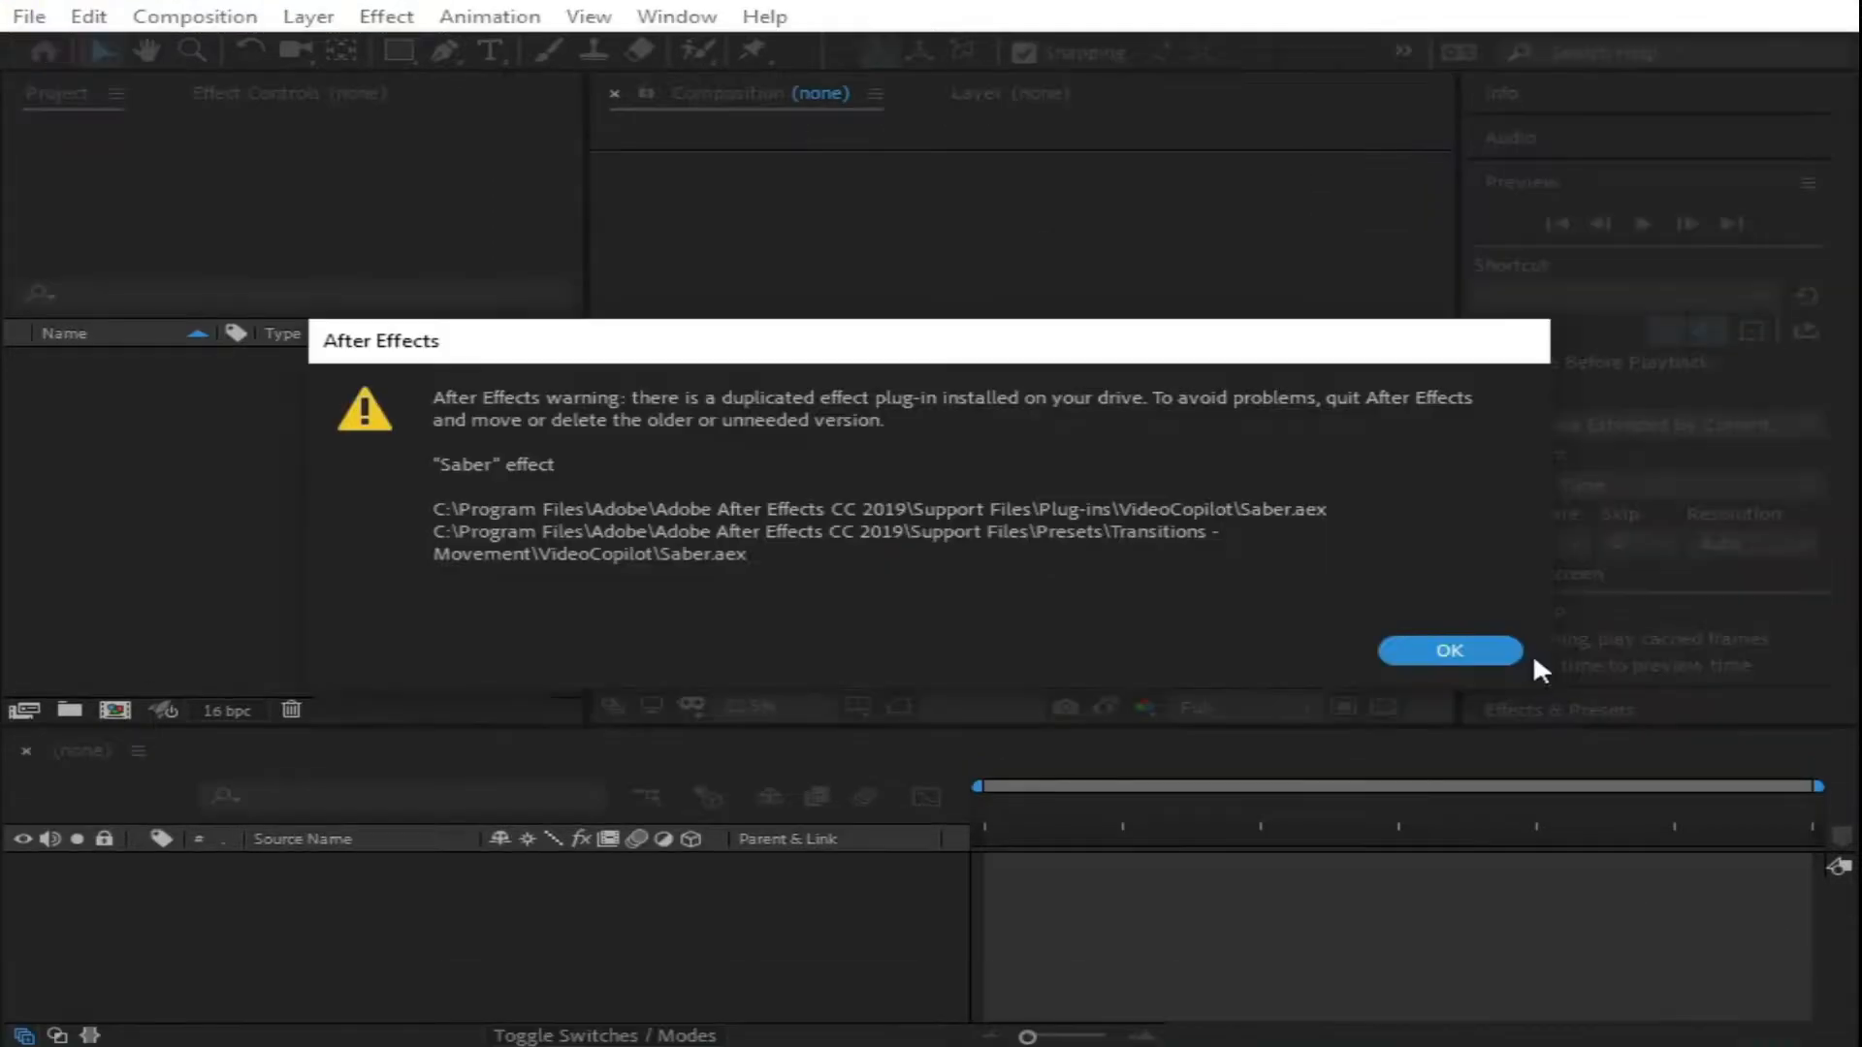
Step: Dismiss the duplicate plug-in warning and create a 1920 × 1080 px composition named Main, 30 fps and 10 seconds long
{"action": "left_click", "coordinate": [1509, 652]}
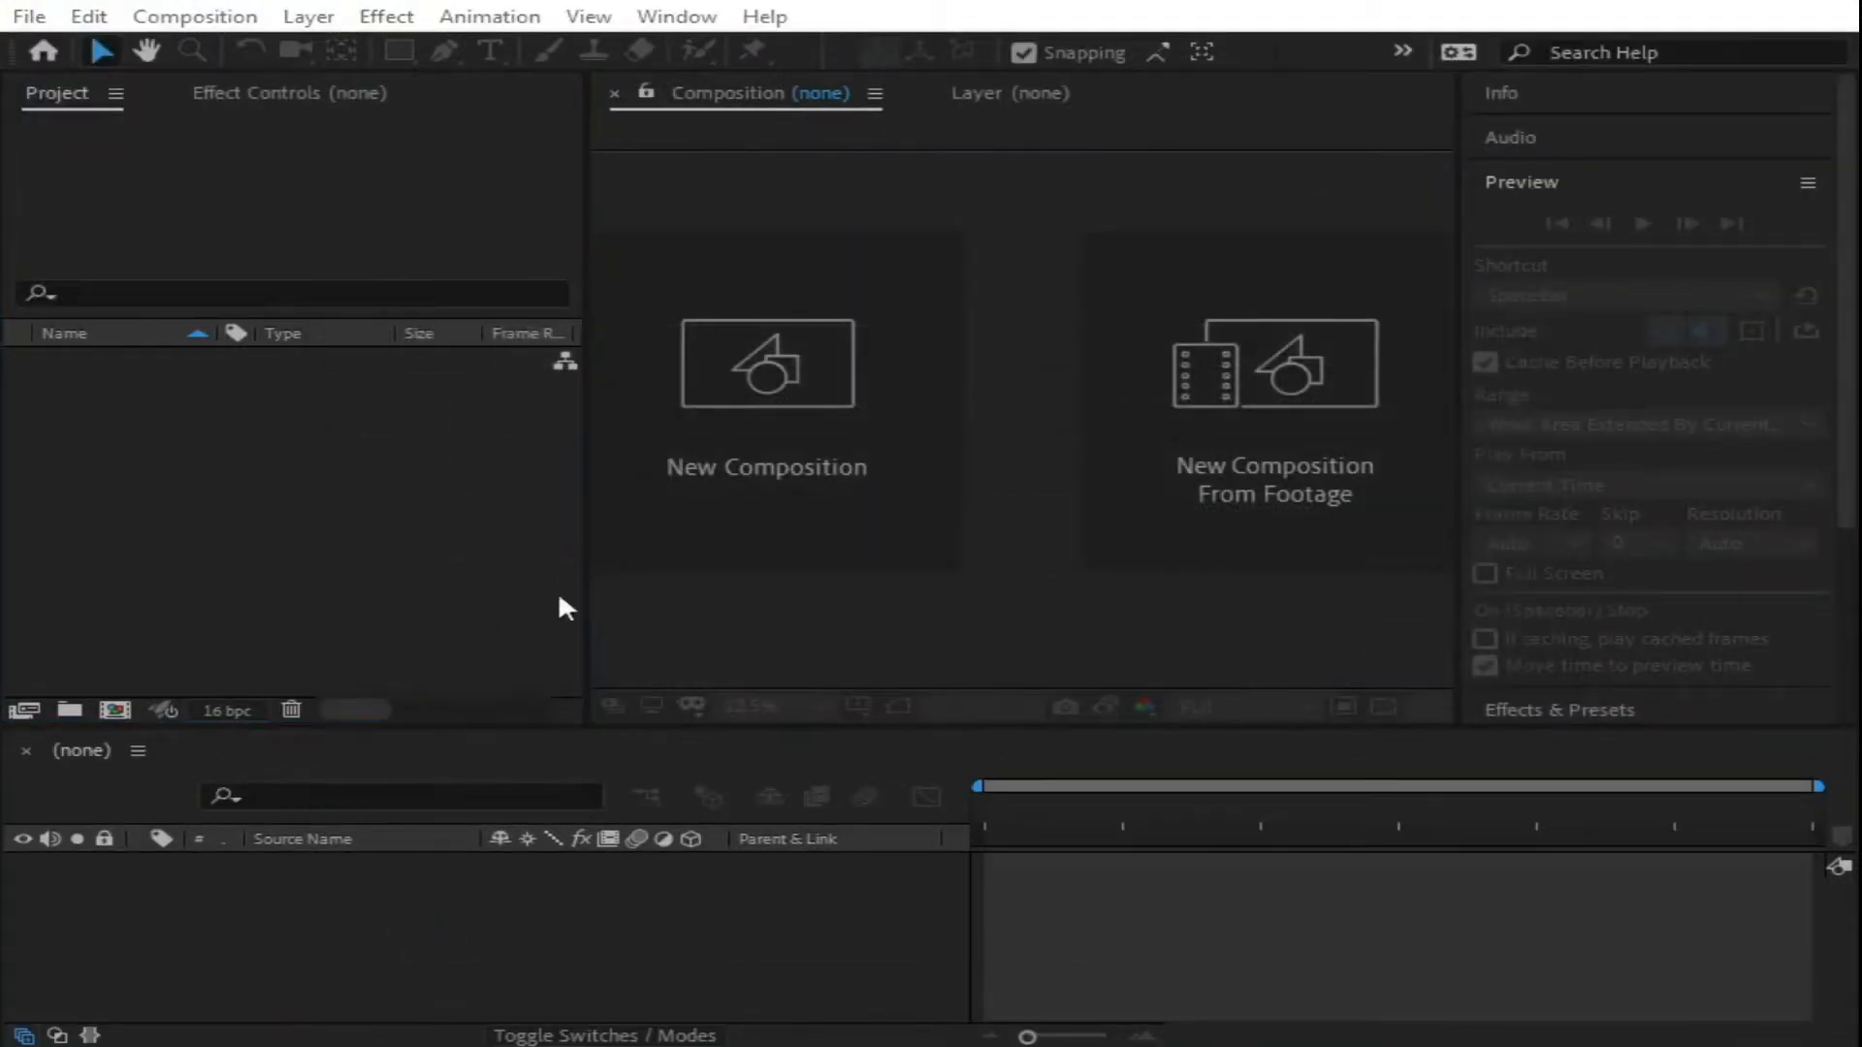
{"action": "left_click", "coordinate": [784, 414]}
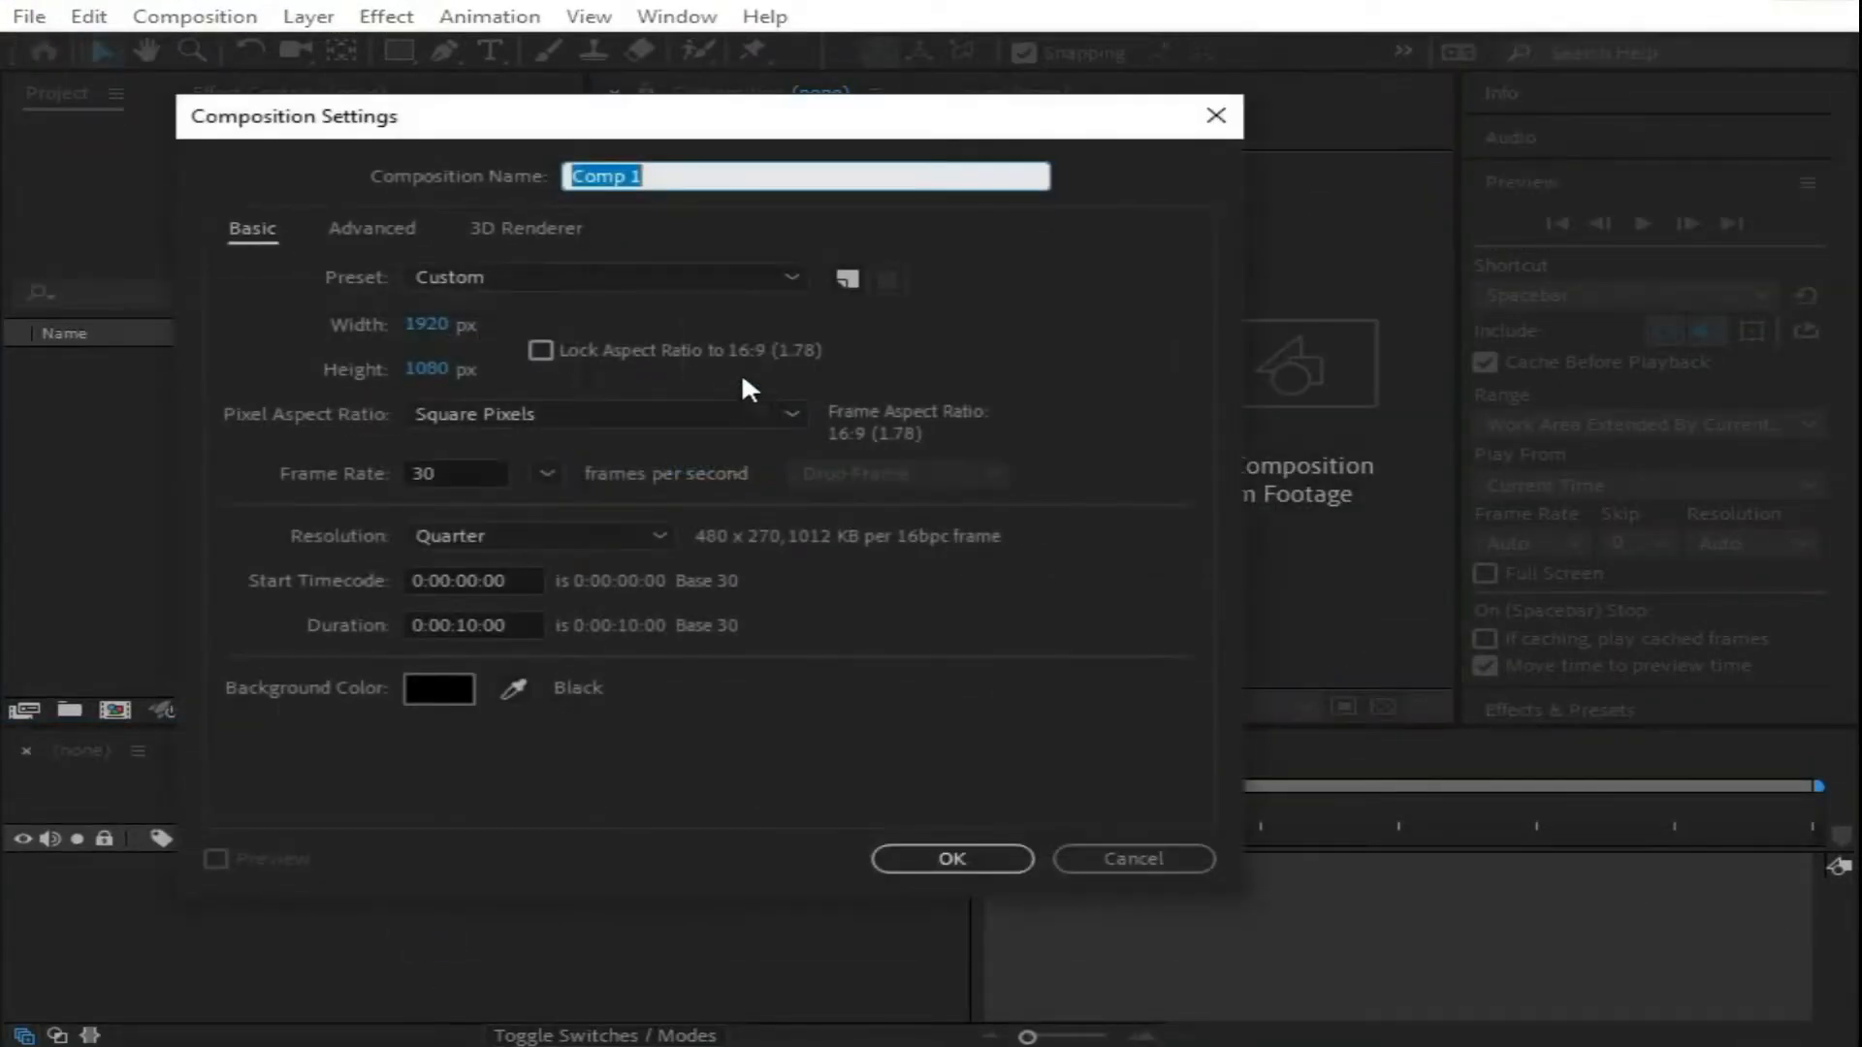
{"action": "type", "text": "Main"}
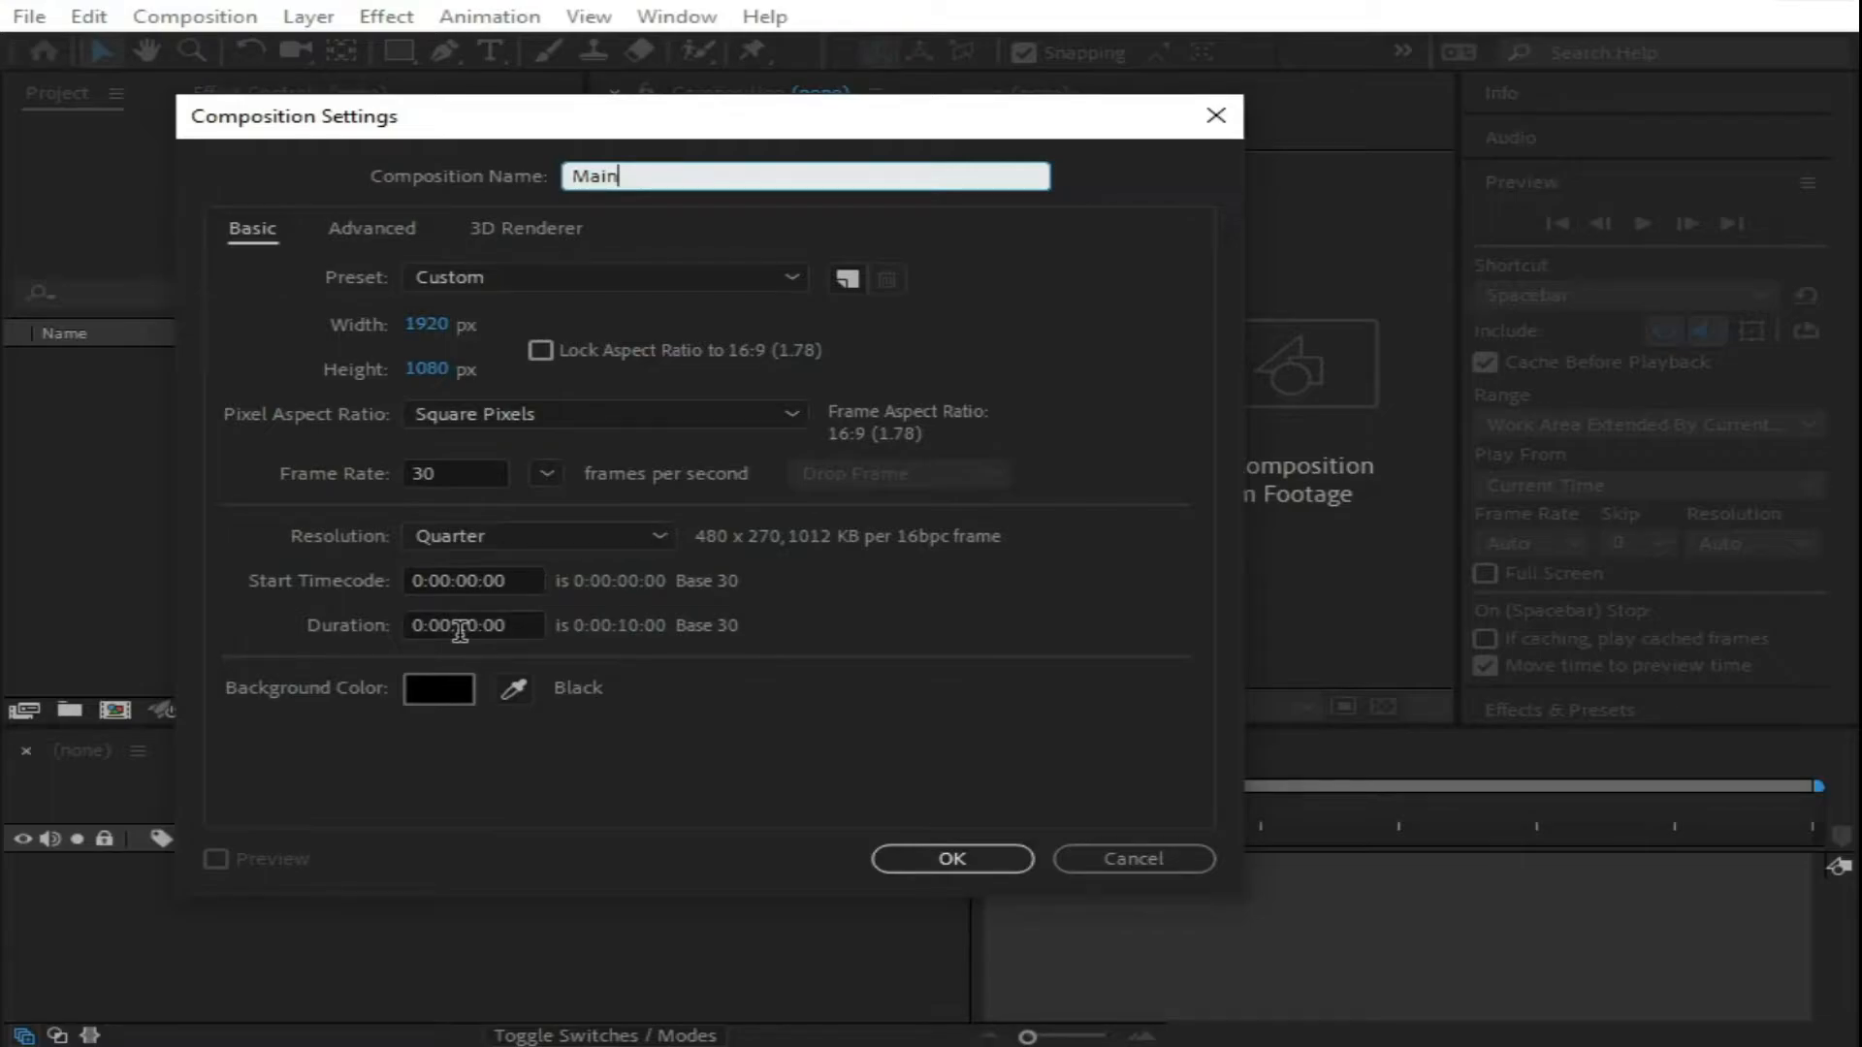
{"action": "left_click", "coordinate": [926, 861]}
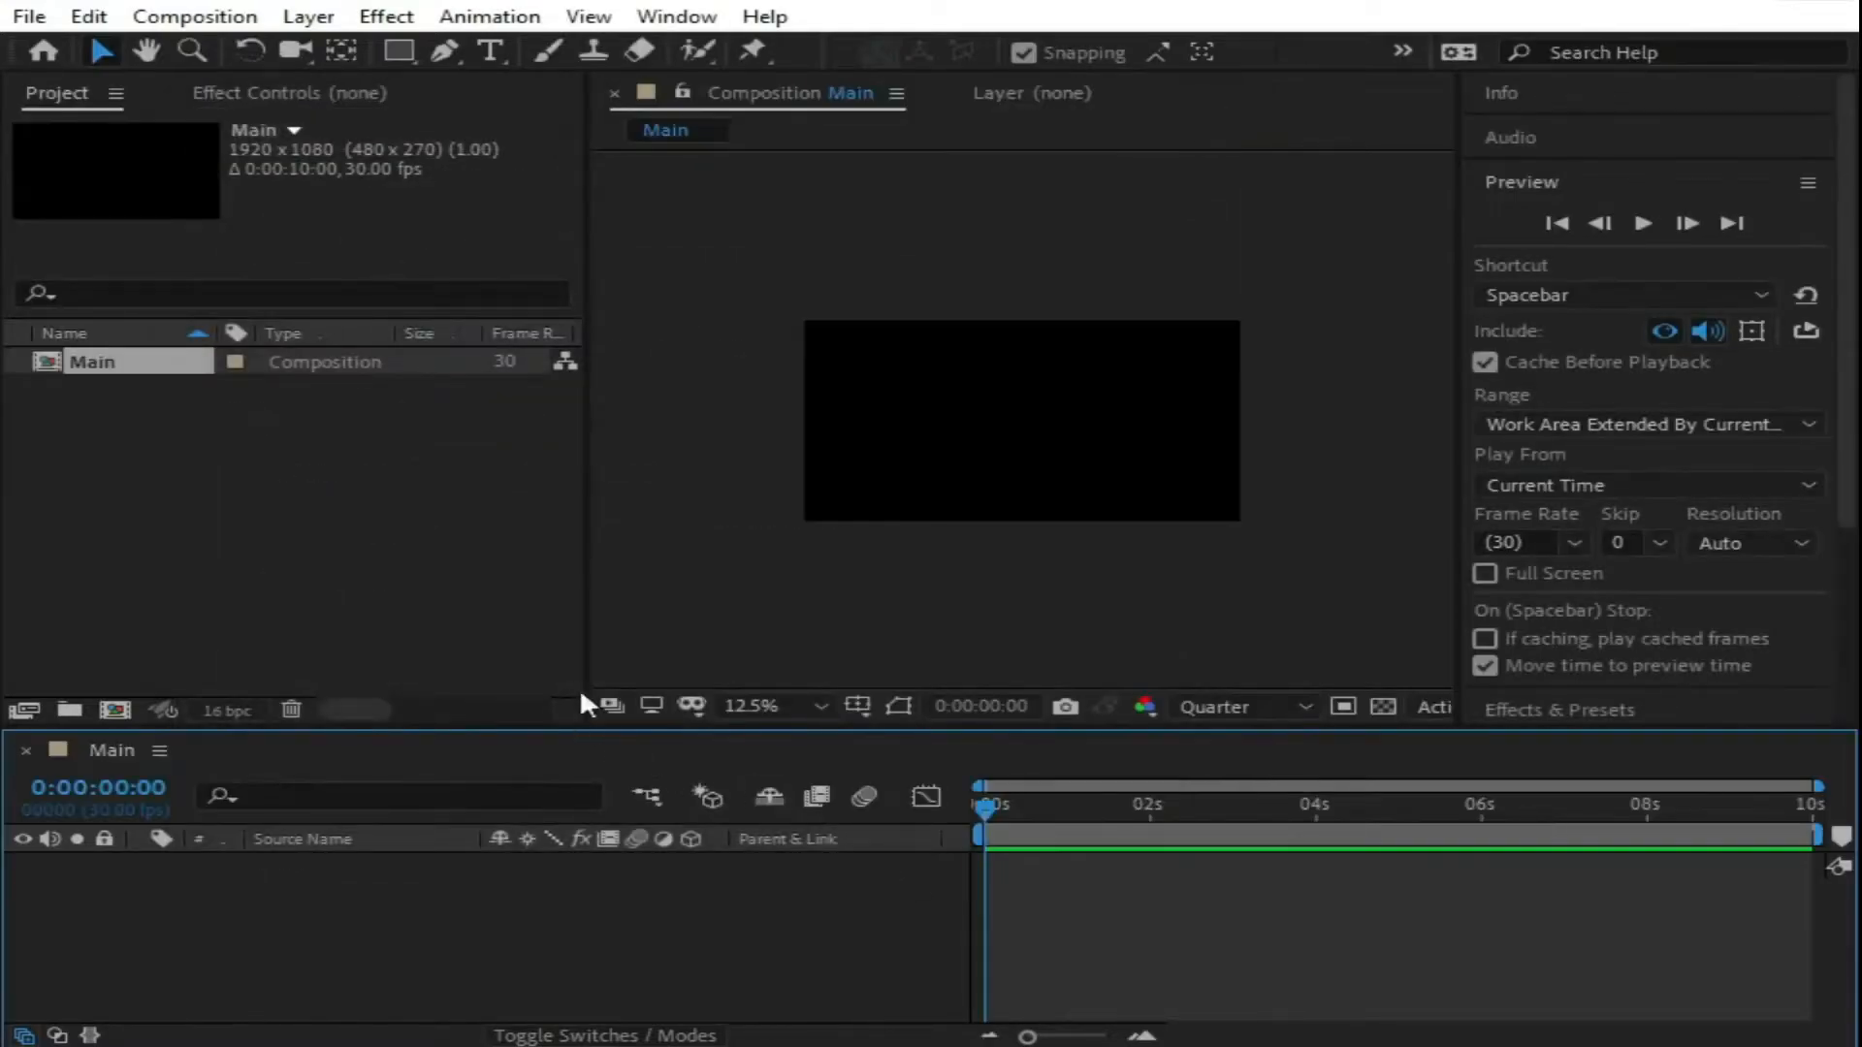
Step: Import the hd0213 MOV footage, add it to the Main composition as a layer and enlarge the composition preview area
{"action": "left_click", "coordinate": [458, 618]}
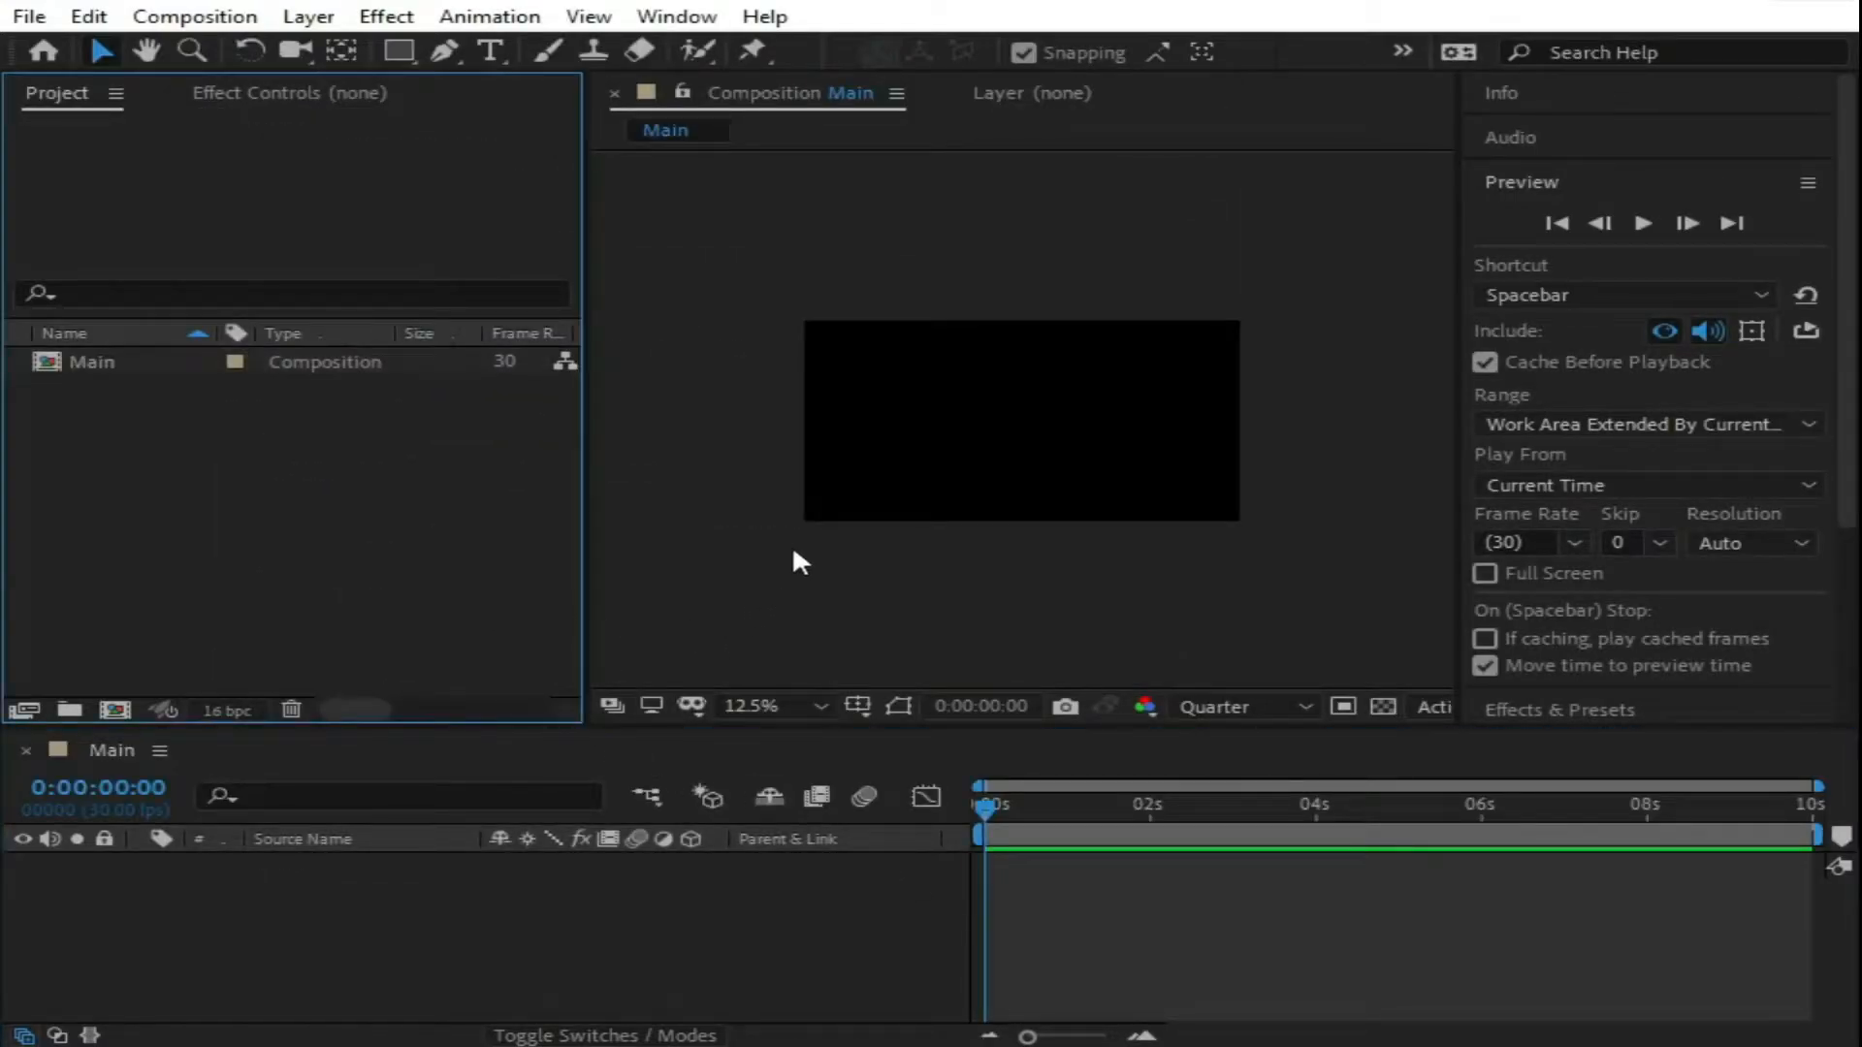
{"action": "double_click", "coordinate": [75, 393]}
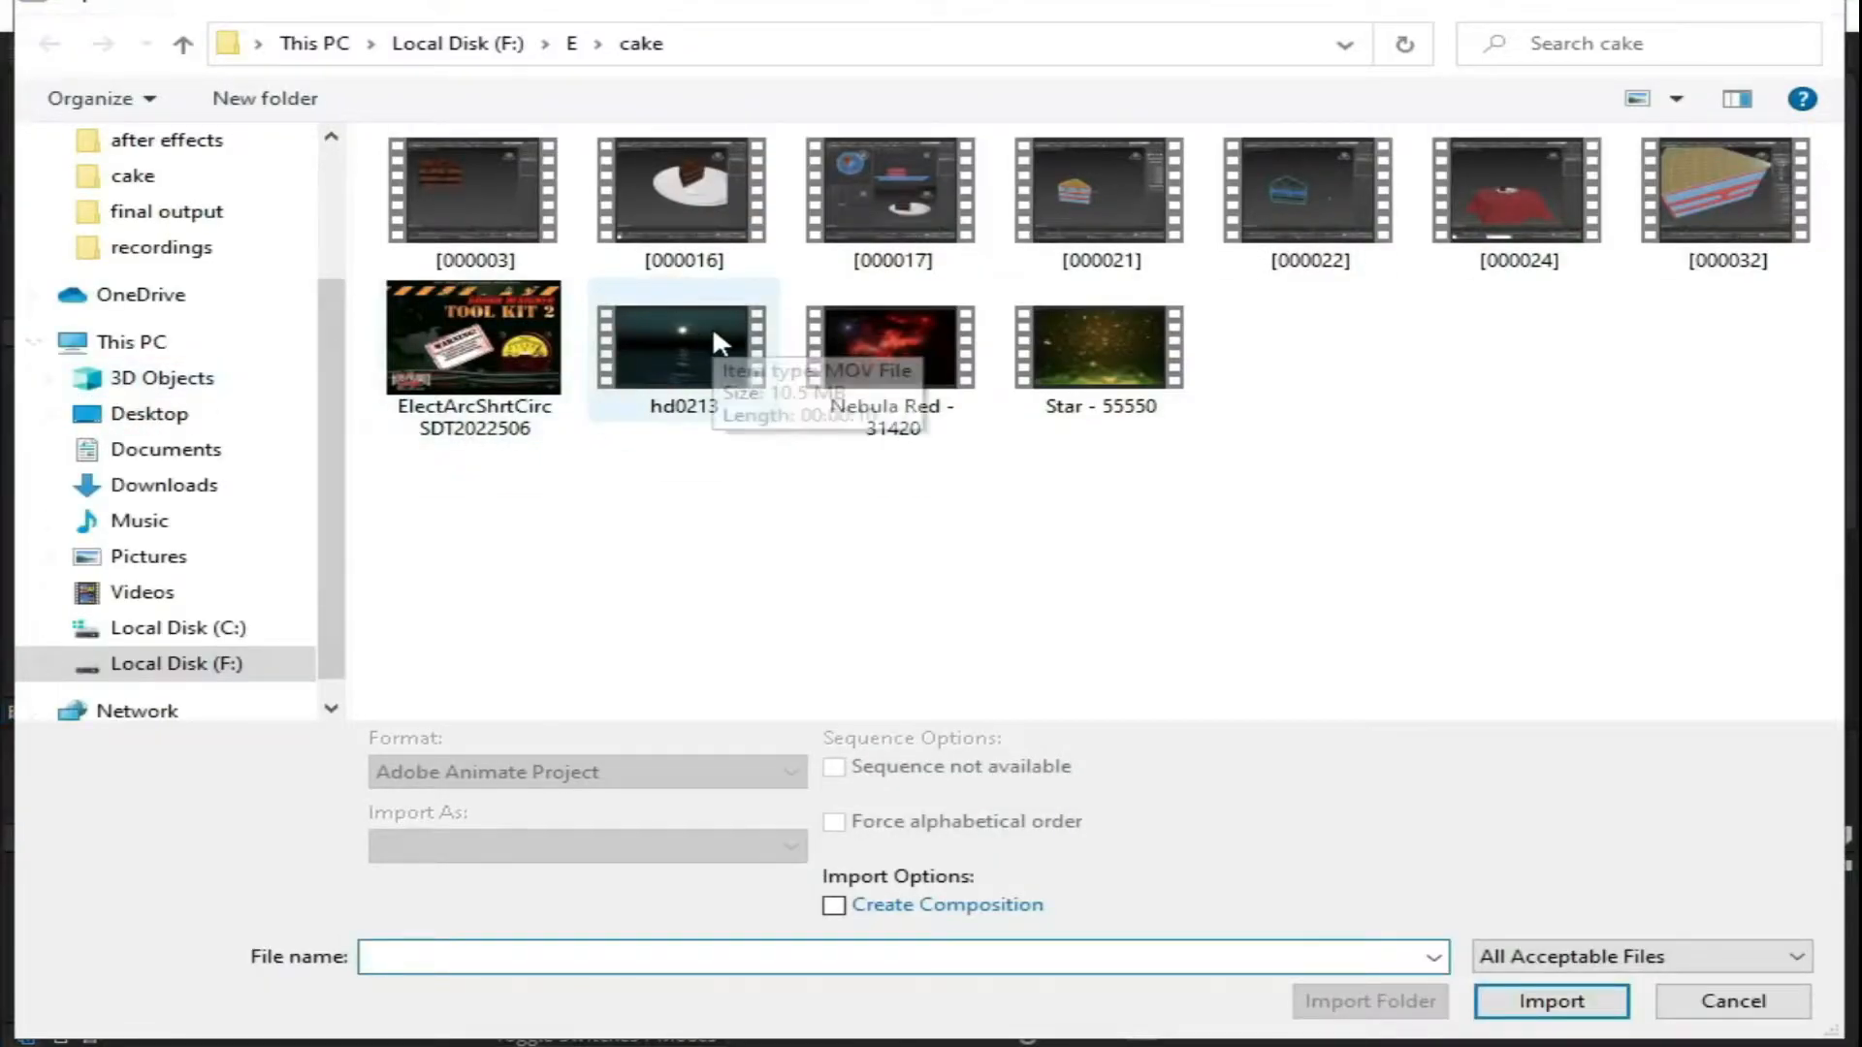
{"action": "double_click", "coordinate": [711, 325]}
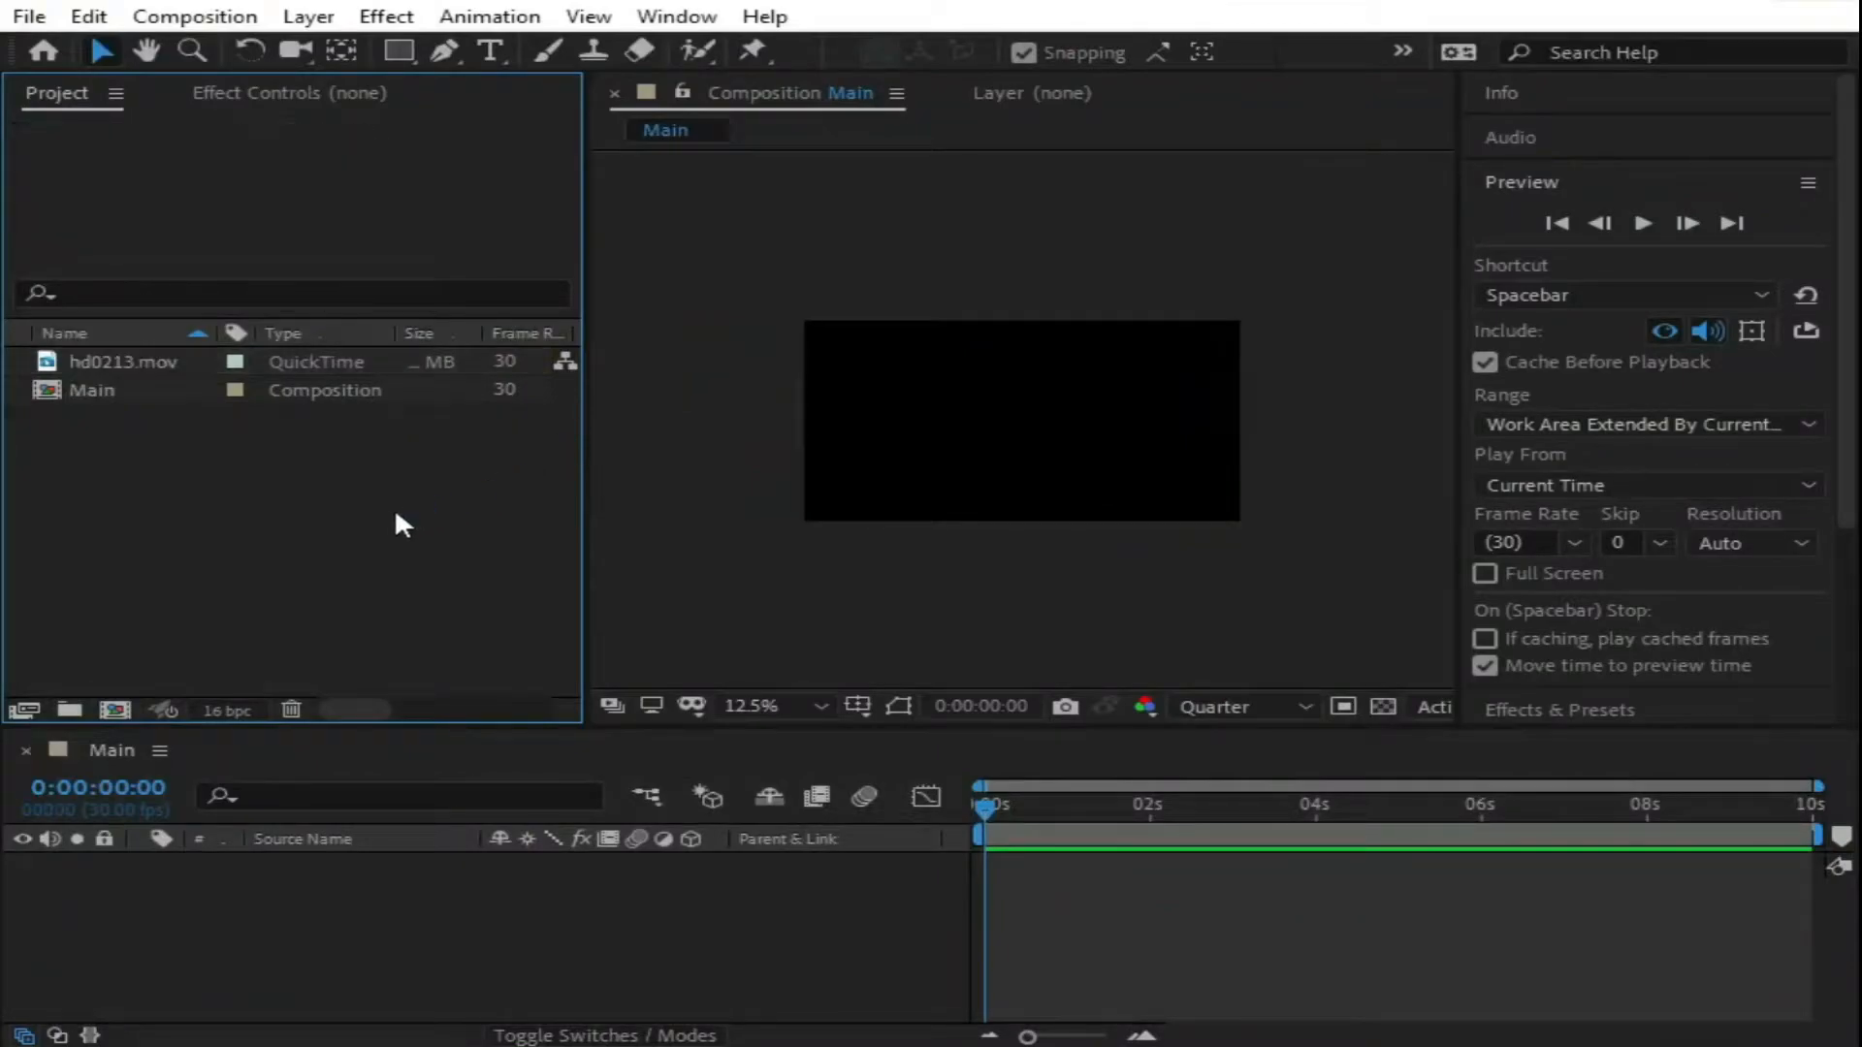
{"action": "left_click_drag", "start_coordinate": [160, 360], "coordinate": [242, 904]}
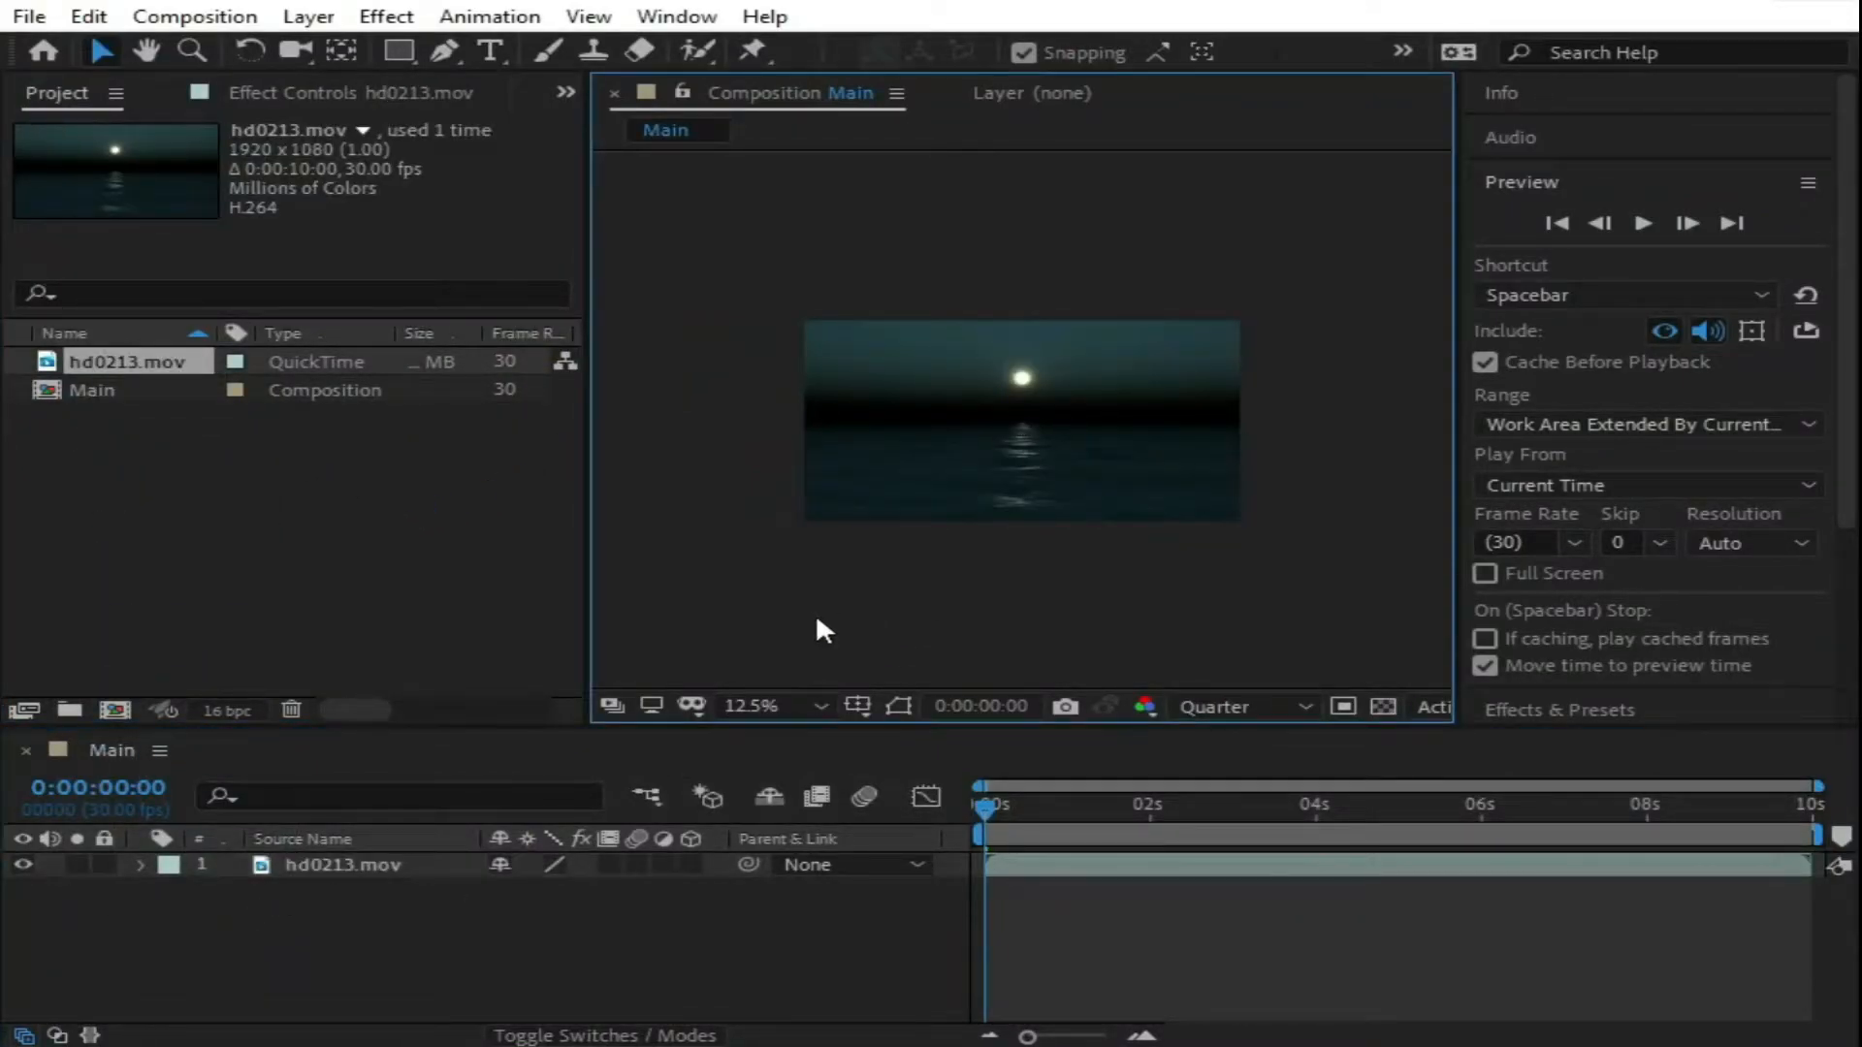
{"action": "key", "text": "period"}
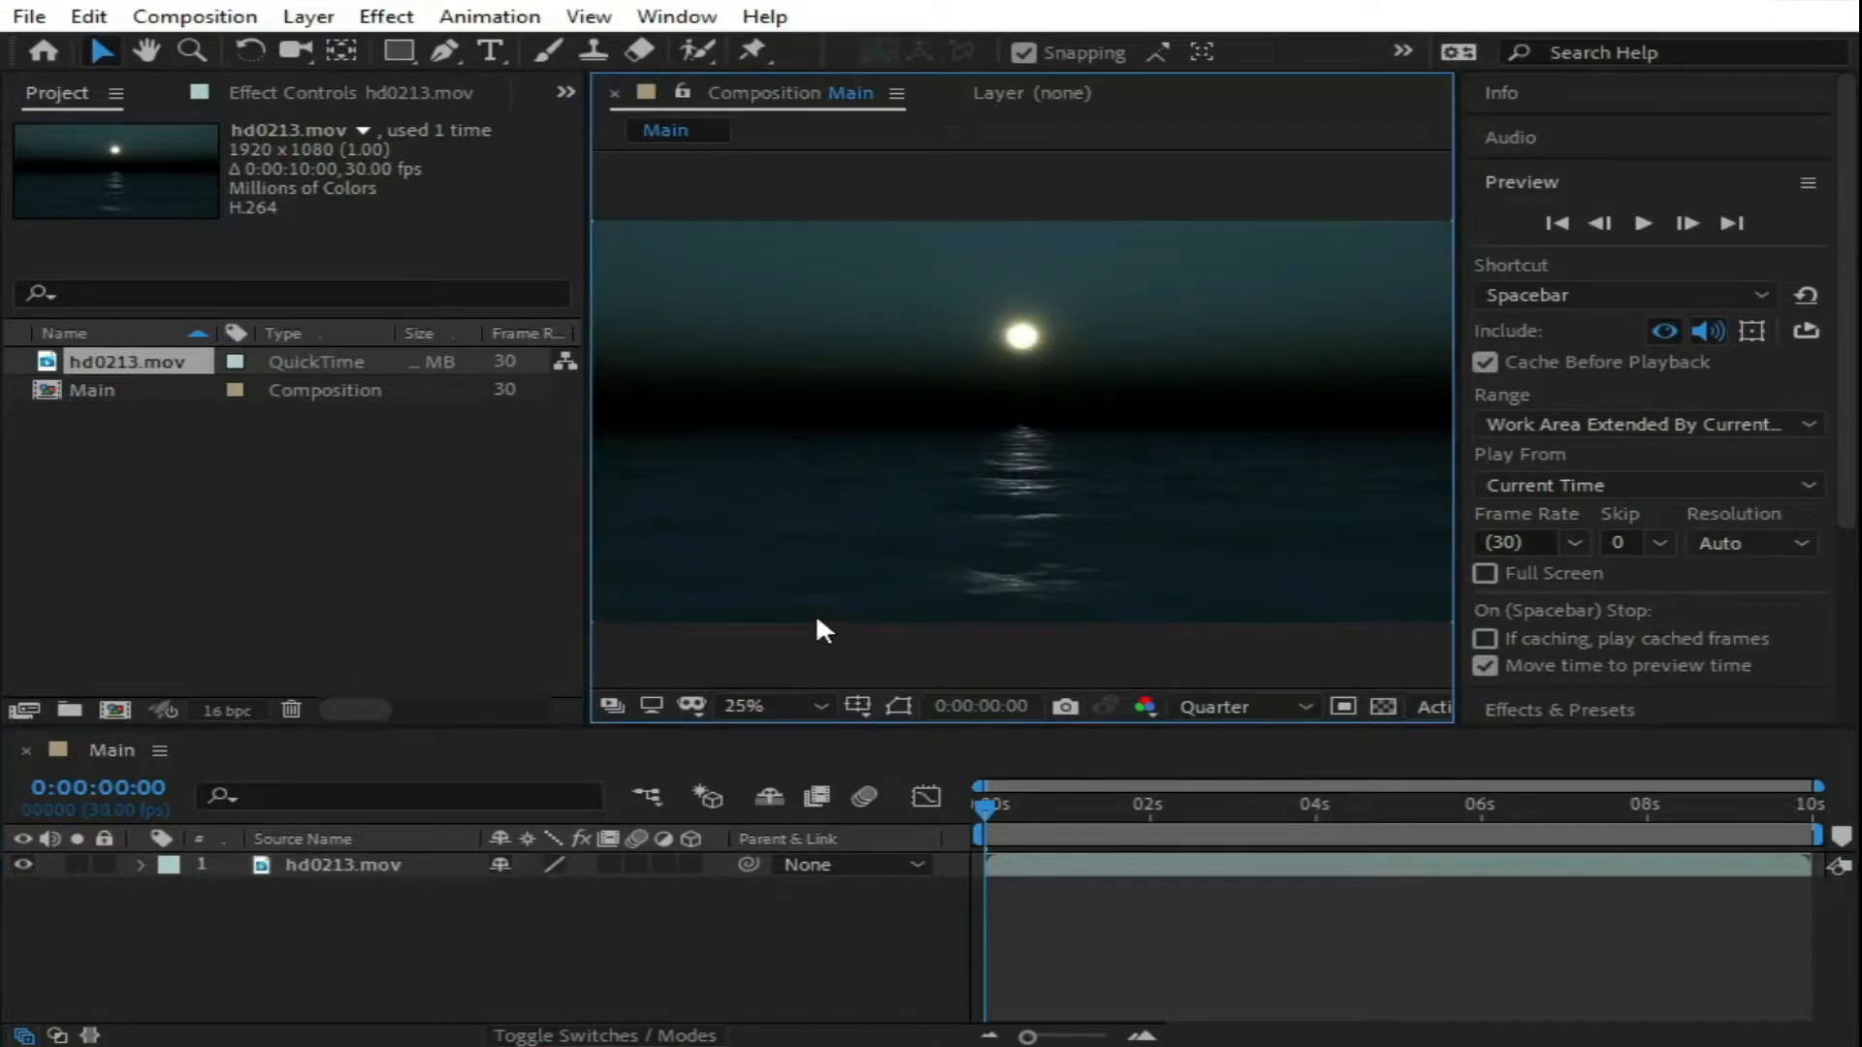
{"action": "left_click_drag", "start_coordinate": [611, 733], "coordinate": [545, 759]}
{"action": "left_click_drag", "start_coordinate": [587, 637], "coordinate": [512, 642]}
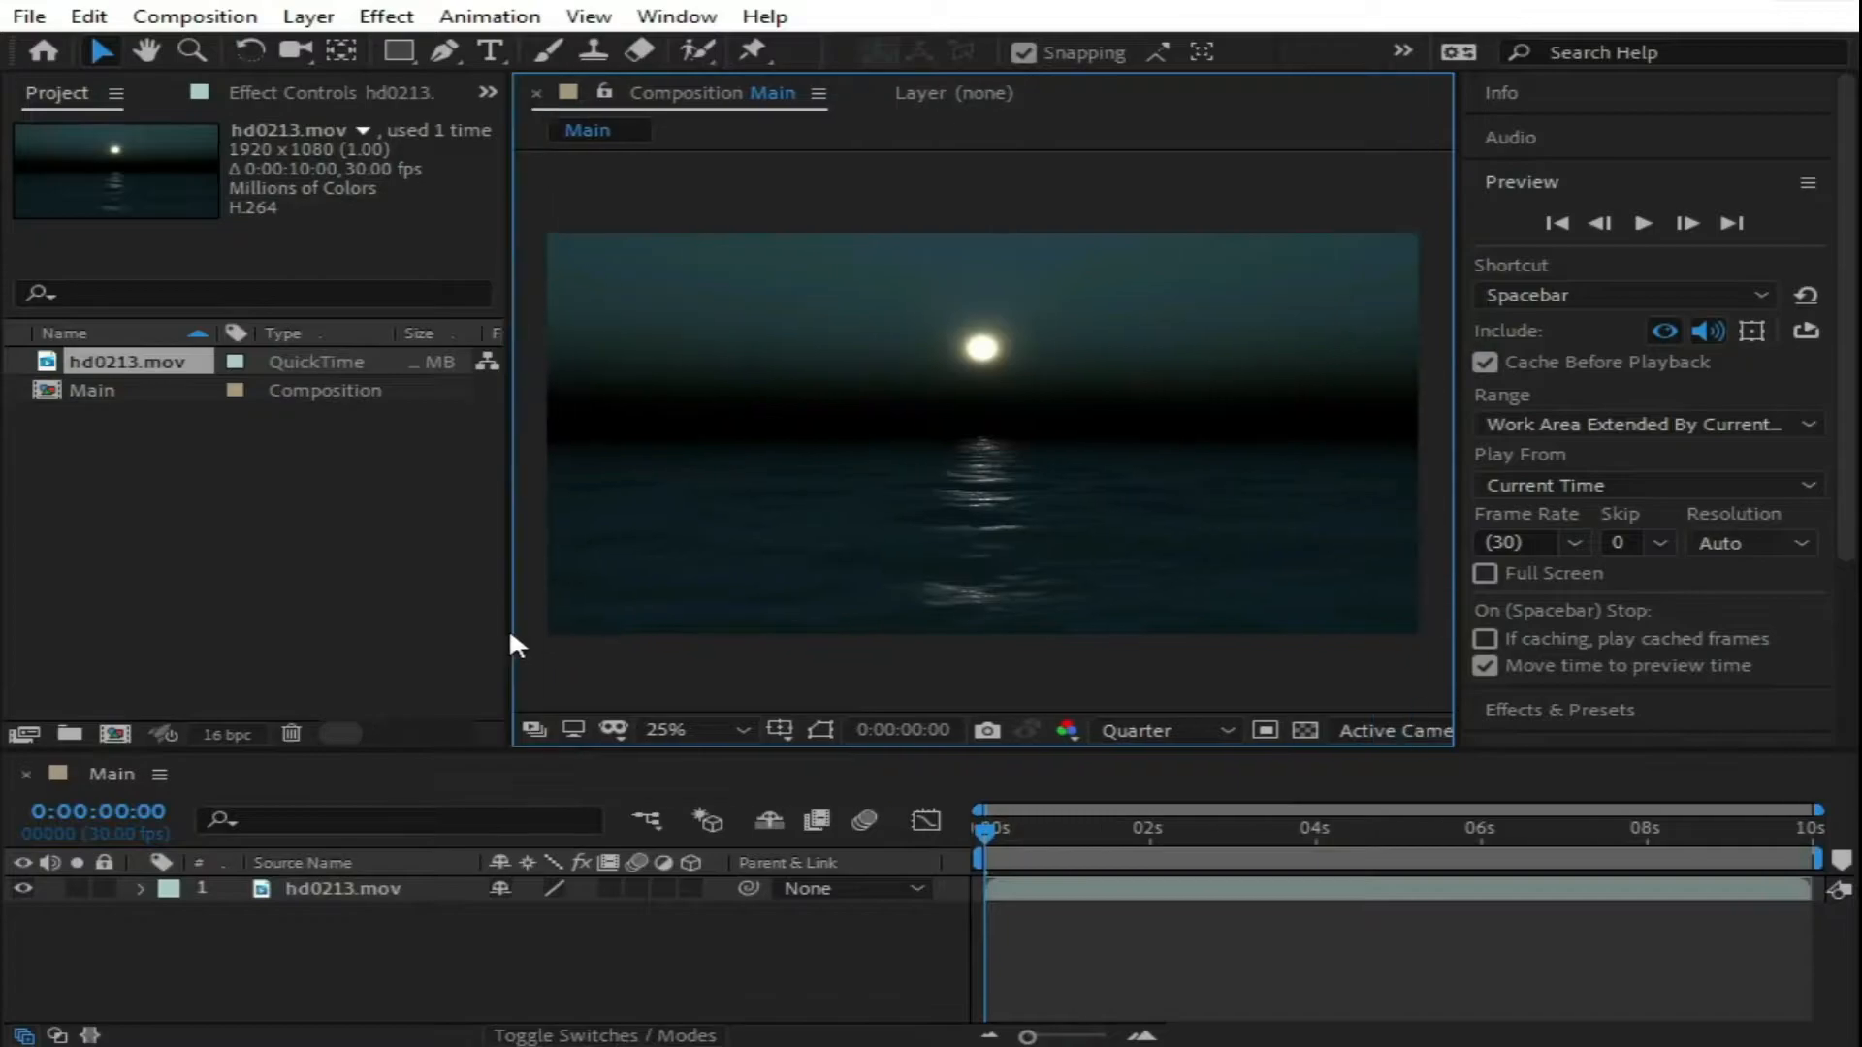
Step: Create a black 1920 × 1080 px solid layer named Wave1 above the footage
{"action": "right_click", "coordinate": [493, 927]}
{"action": "mouse_move", "coordinate": [621, 601]}
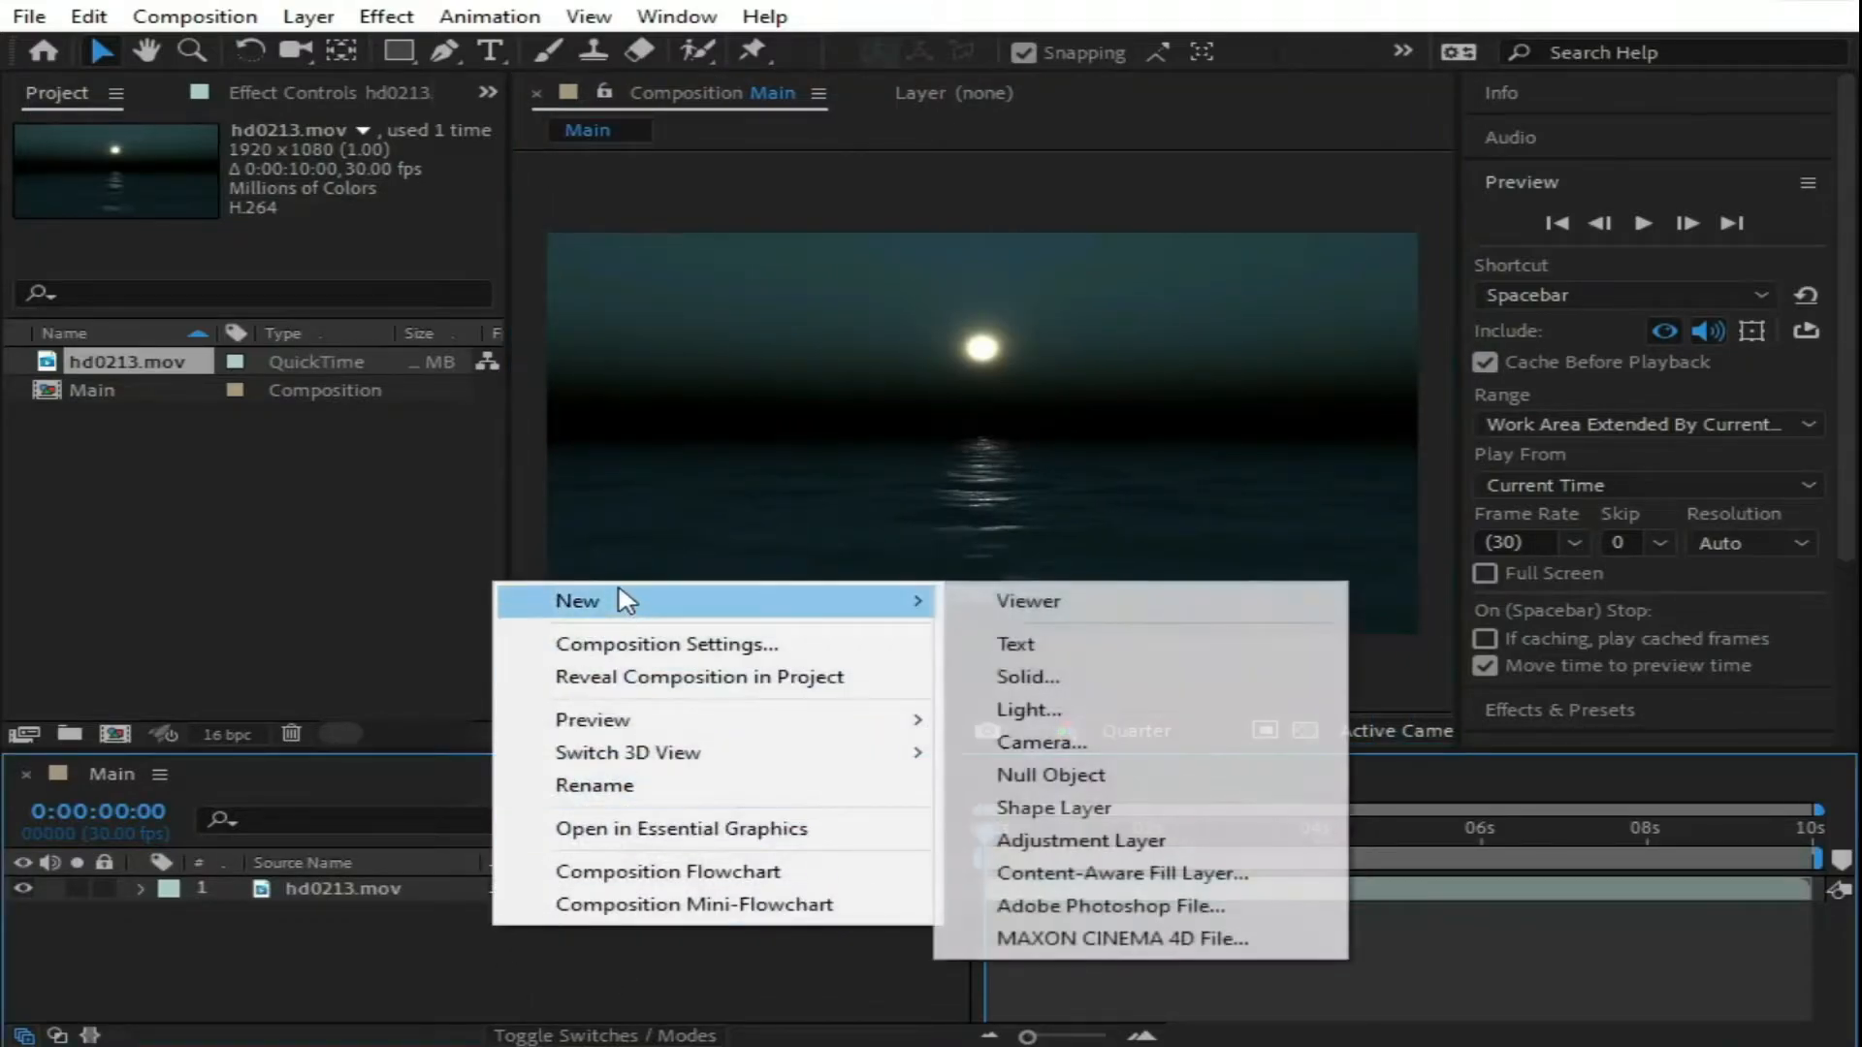
{"action": "left_click", "coordinate": [1026, 676]}
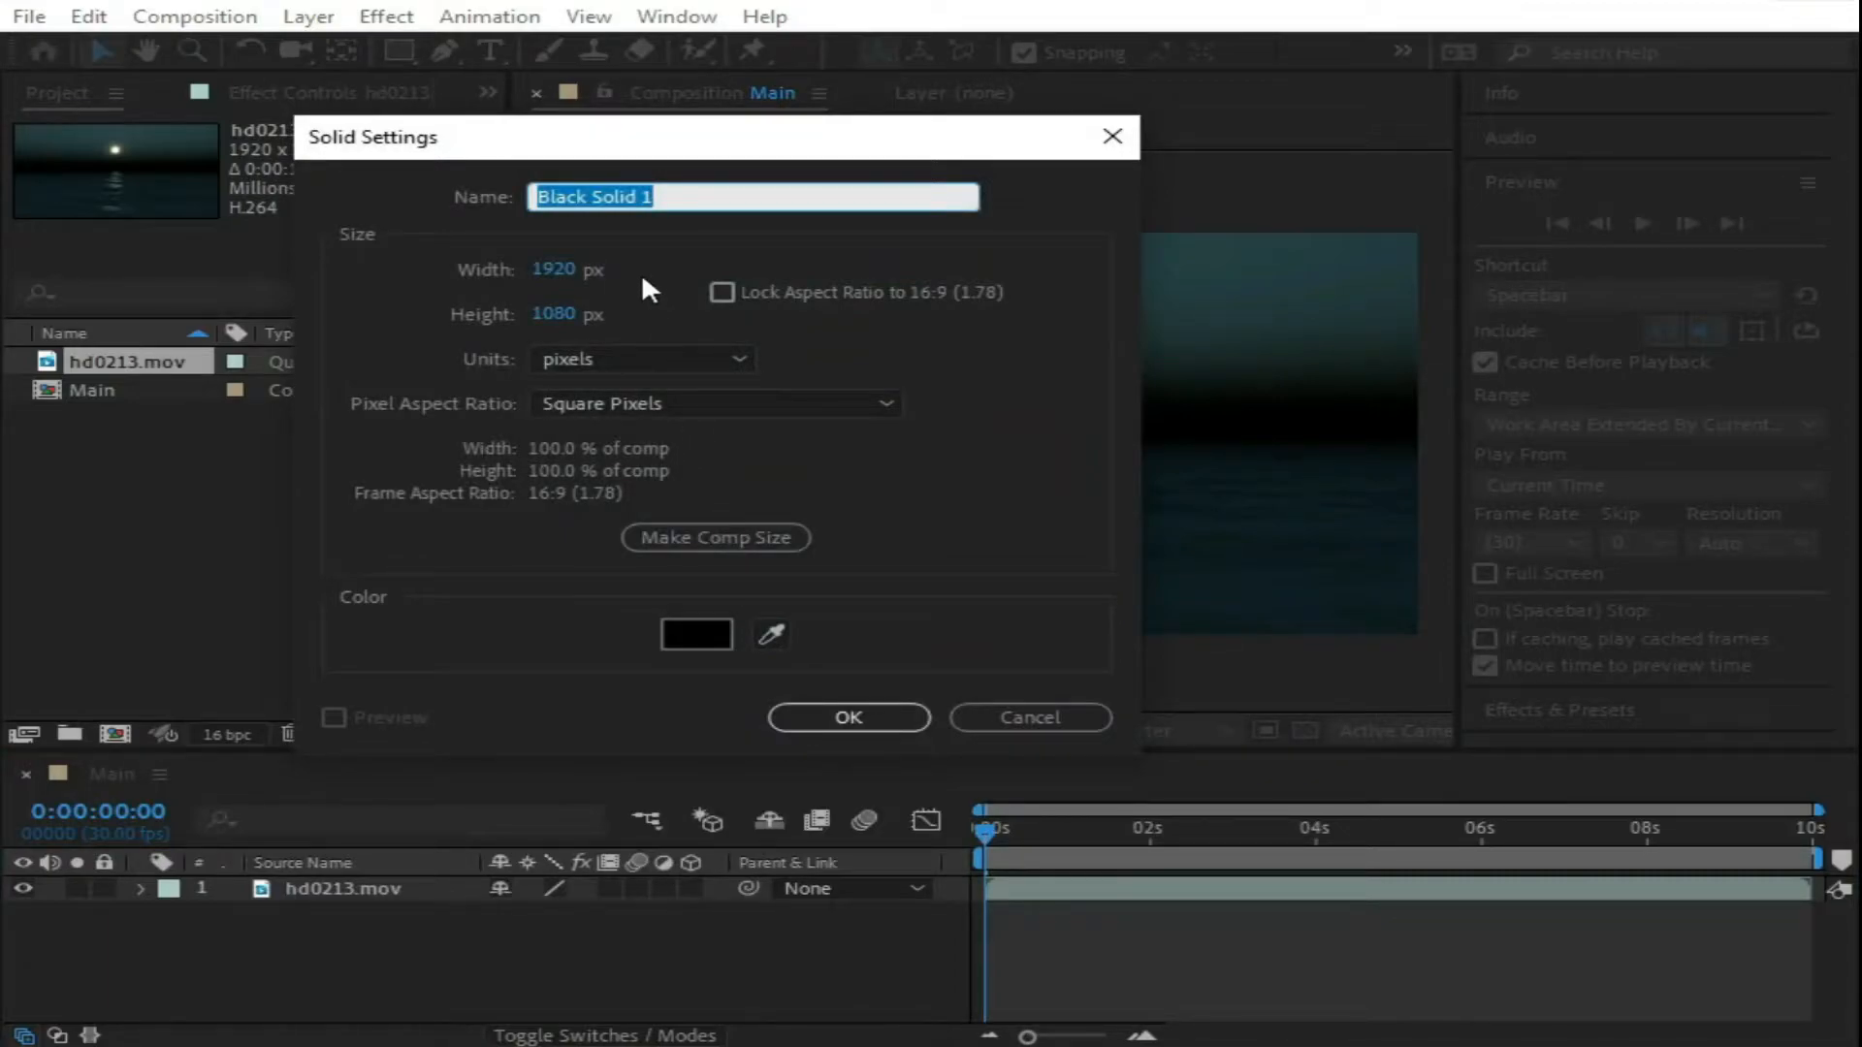
{"action": "type", "text": "Wave1"}
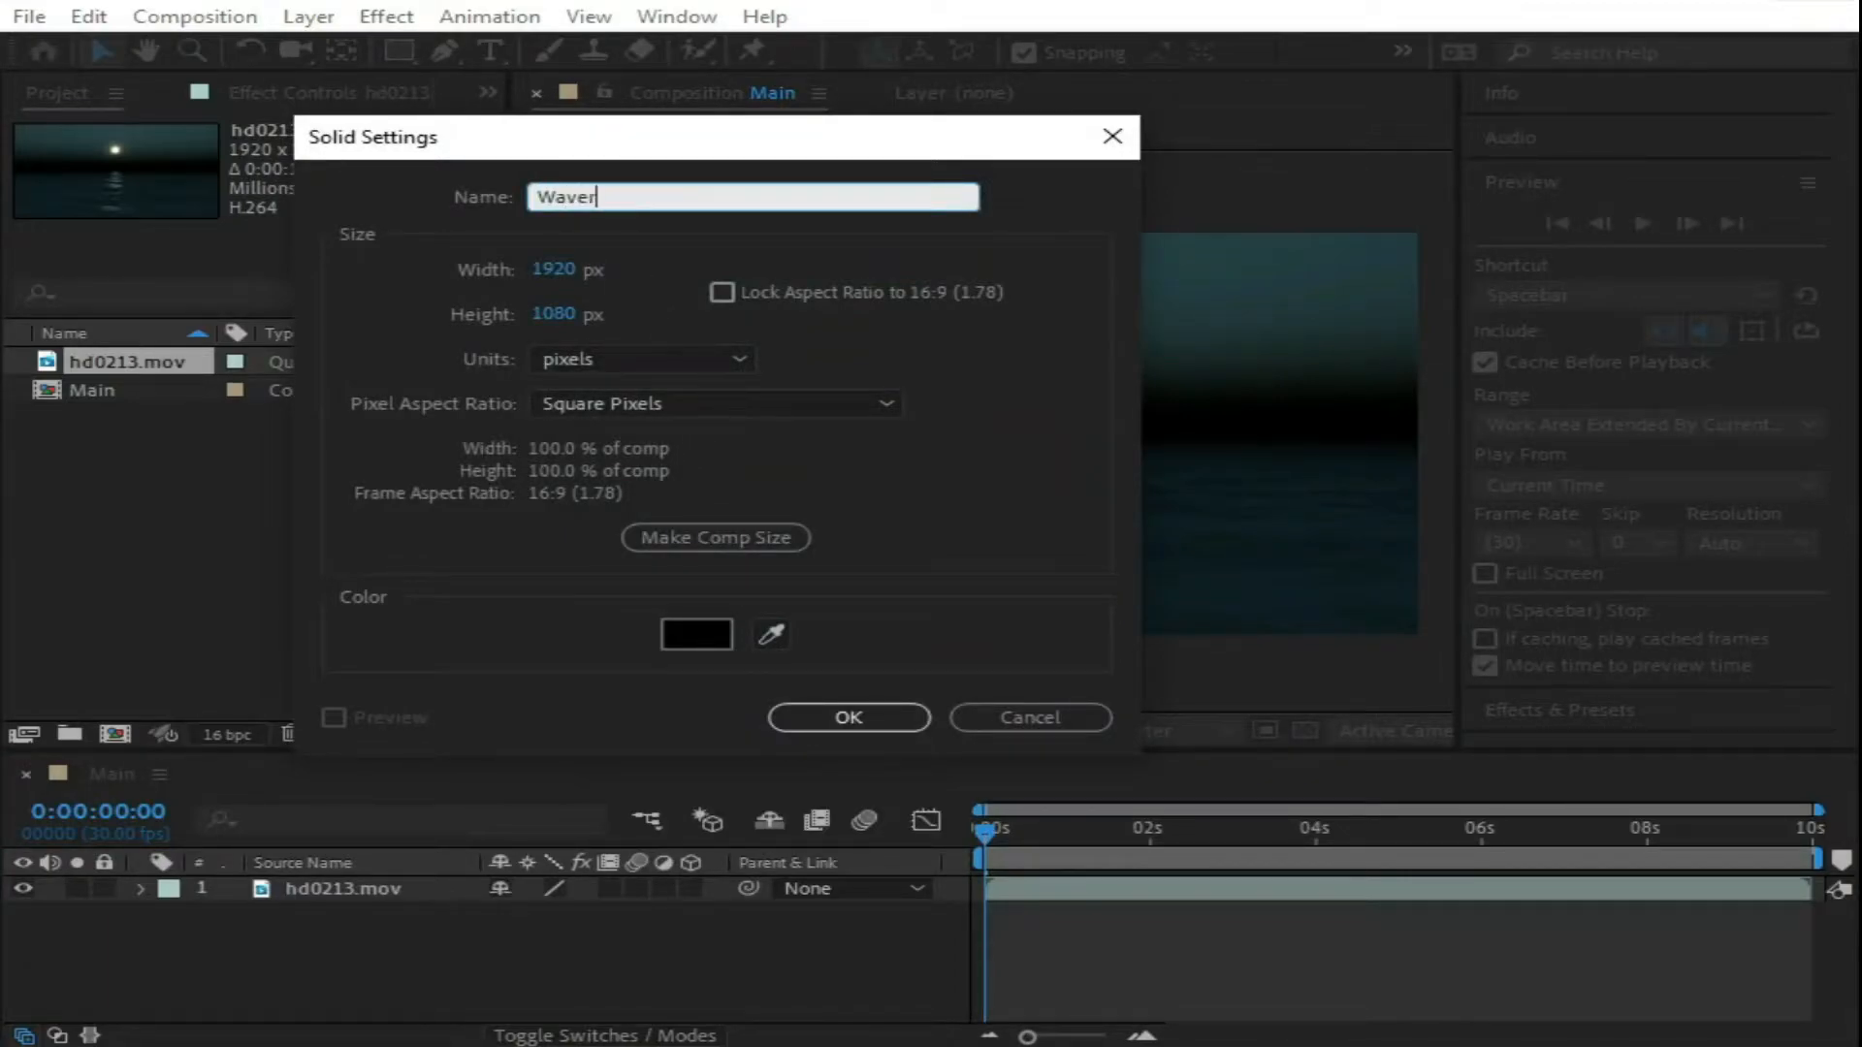
{"action": "left_click", "coordinate": [848, 718]}
{"action": "left_click", "coordinate": [570, 995]}
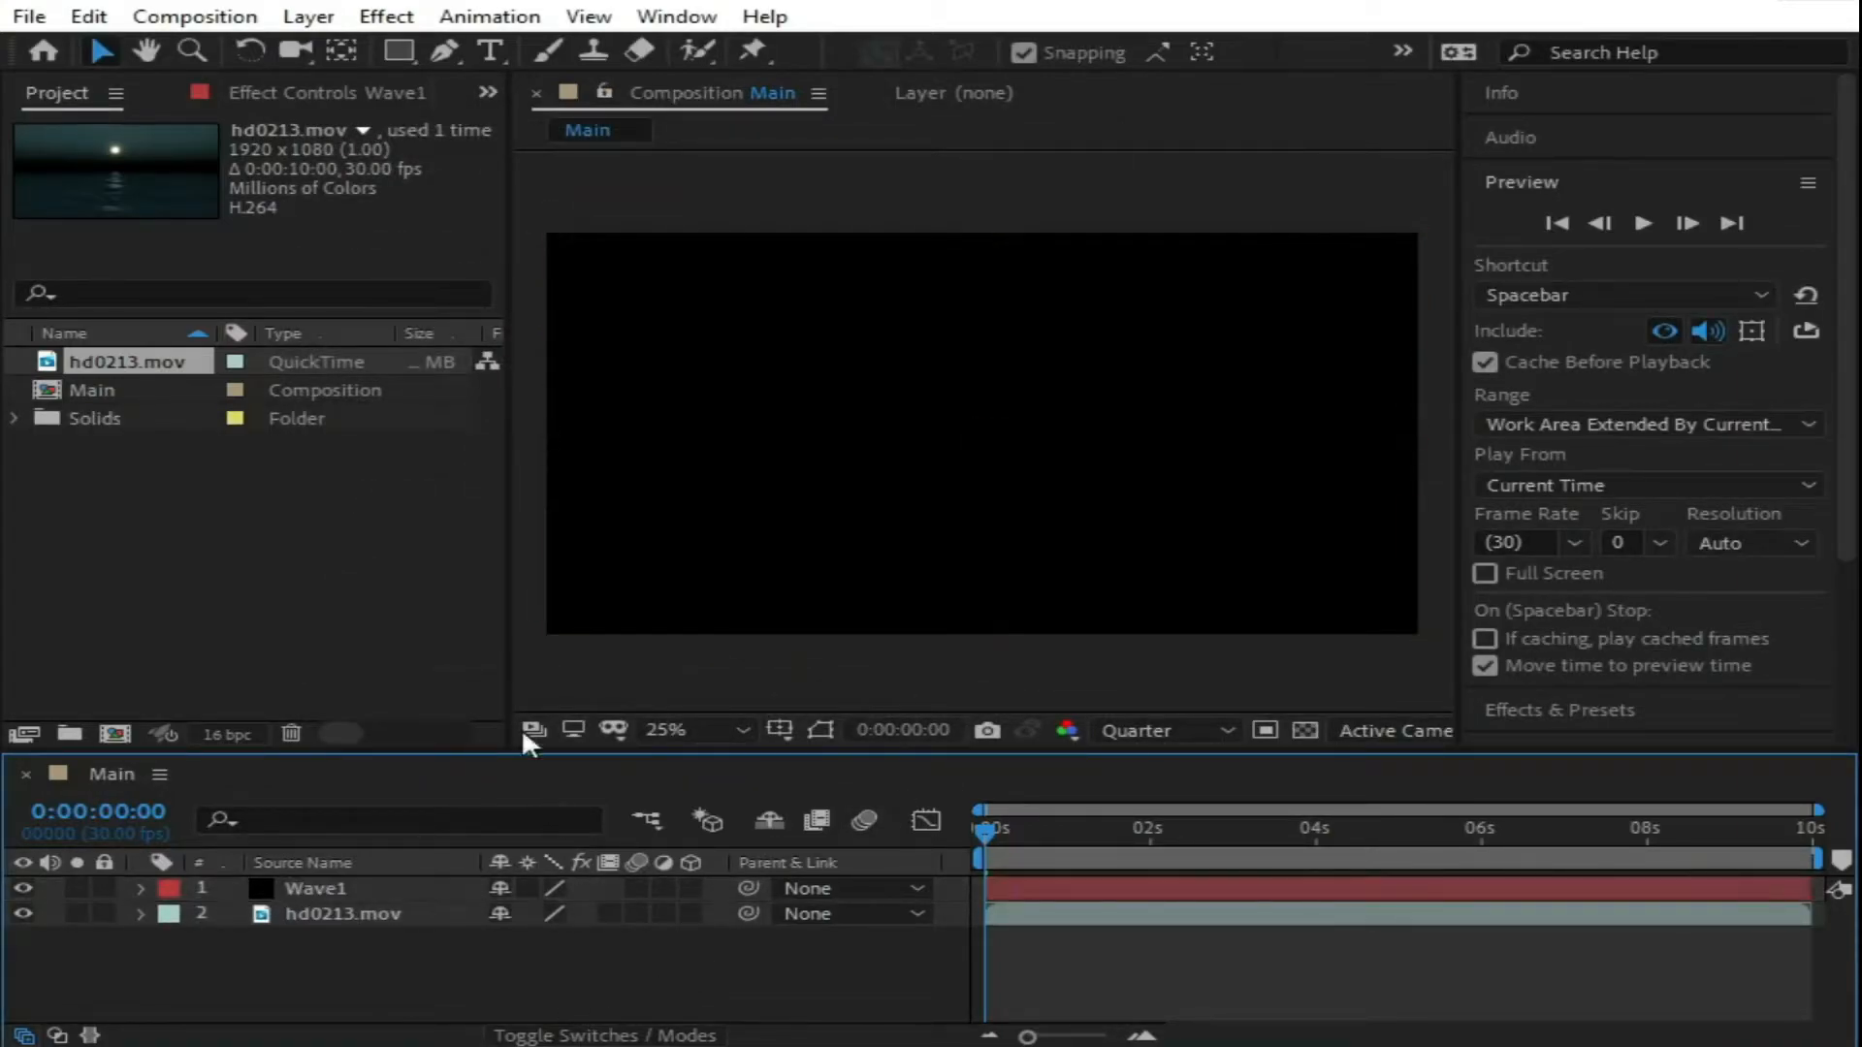
Step: Draw an open wave-shaped mask path on the Wave1 solid with the Pen tool, extending past both sides of the frame
{"action": "key", "text": "comma"}
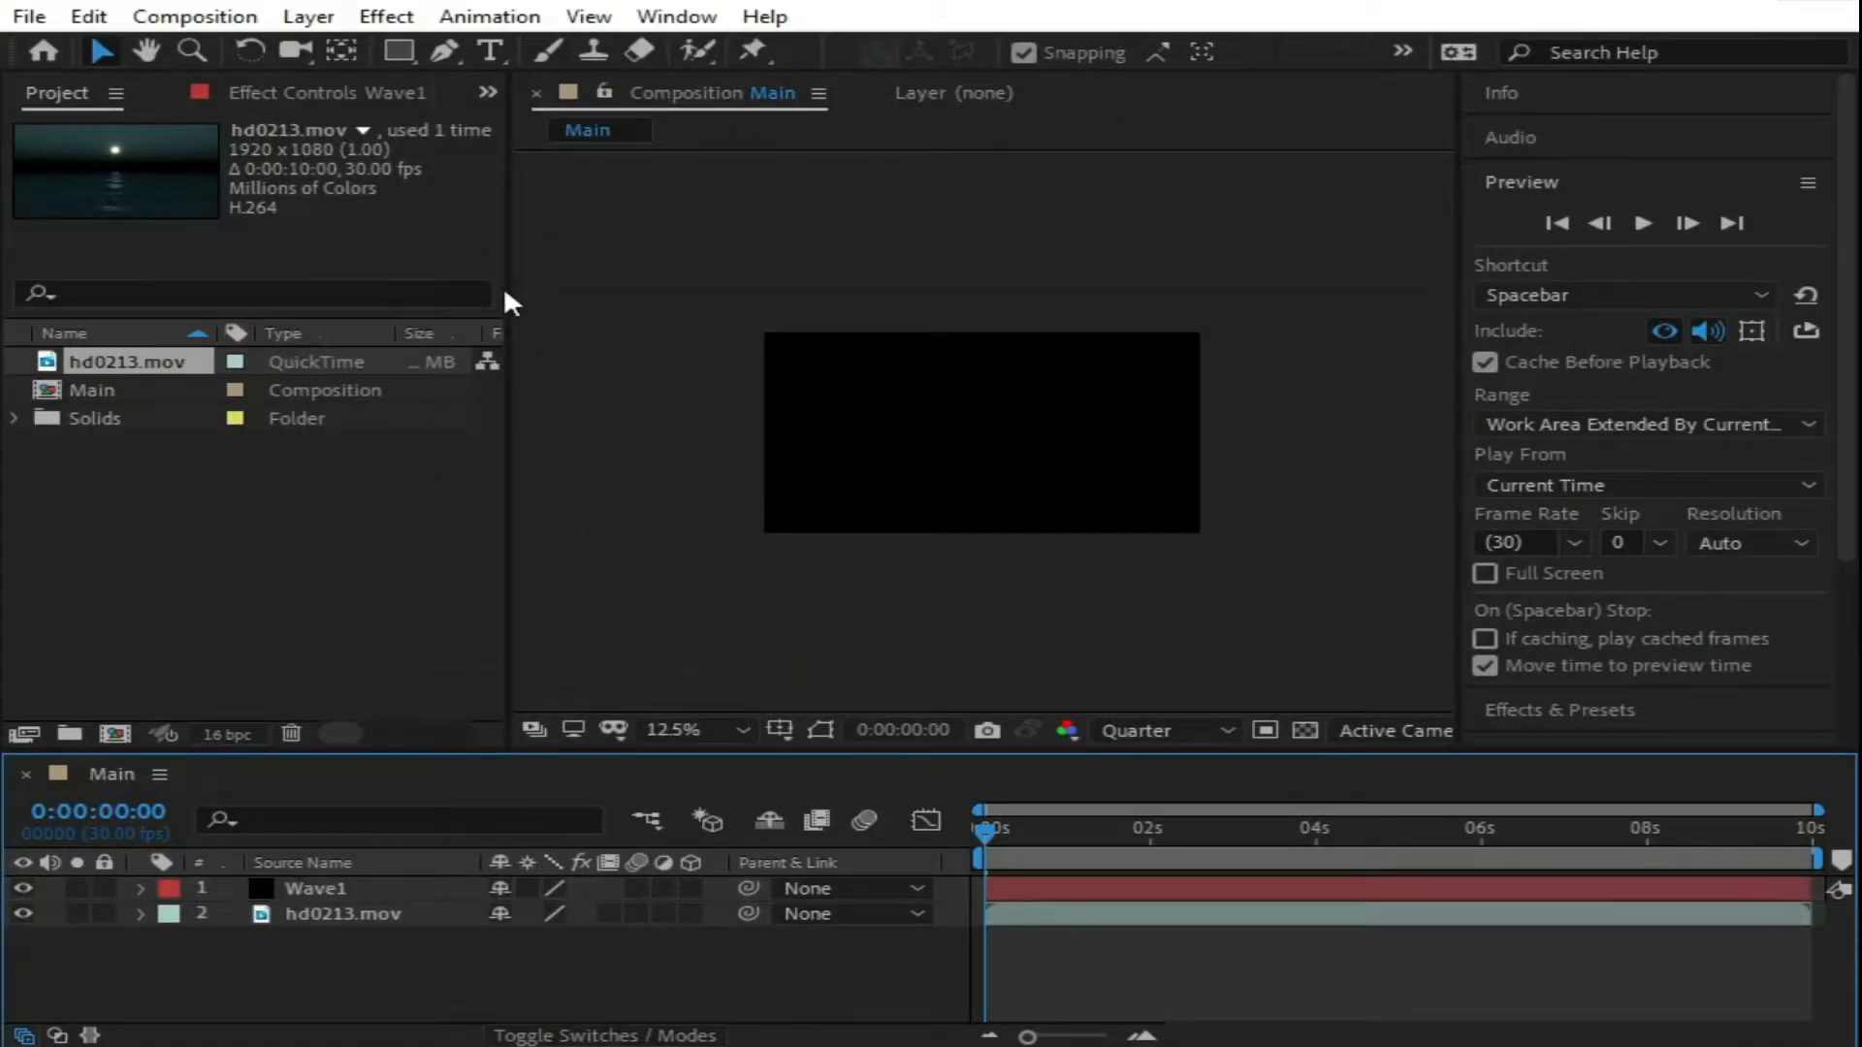
{"action": "left_click", "coordinate": [442, 45]}
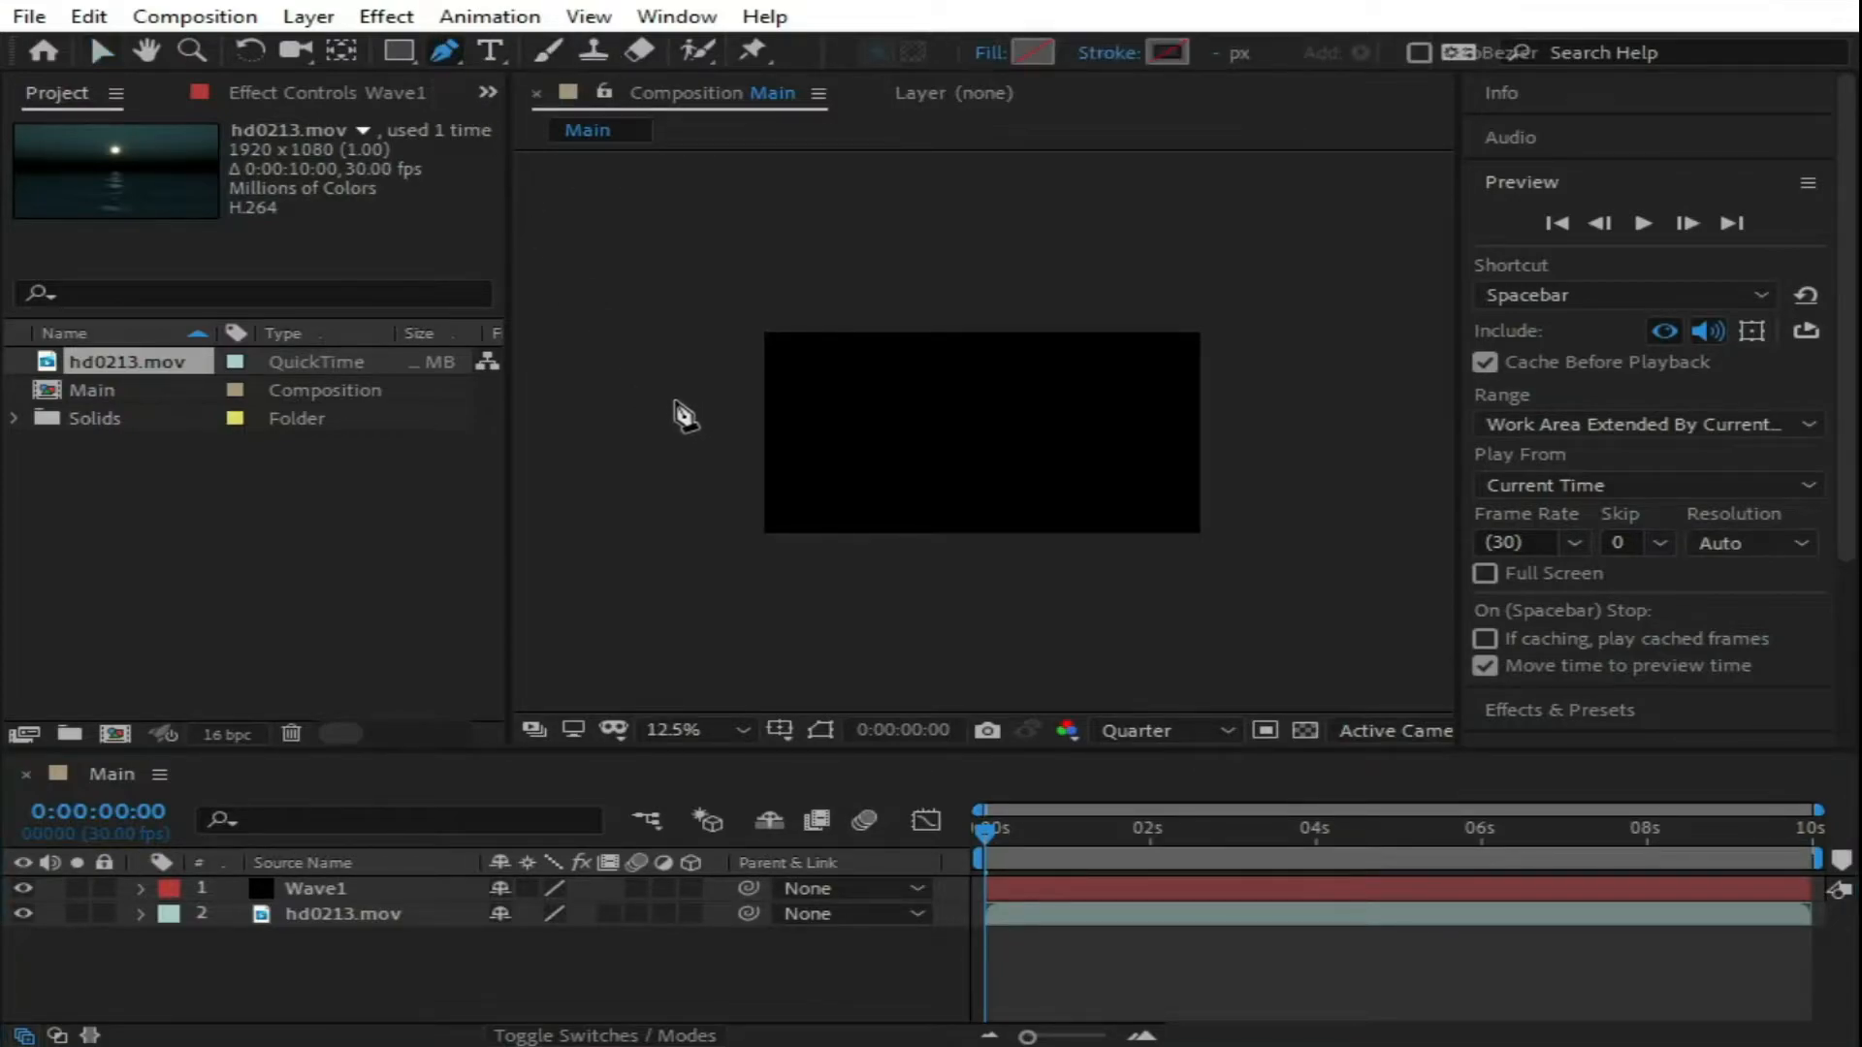
{"action": "left_click", "coordinate": [351, 889]}
{"action": "key", "text": "v"}
{"action": "left_click", "coordinate": [327, 884]}
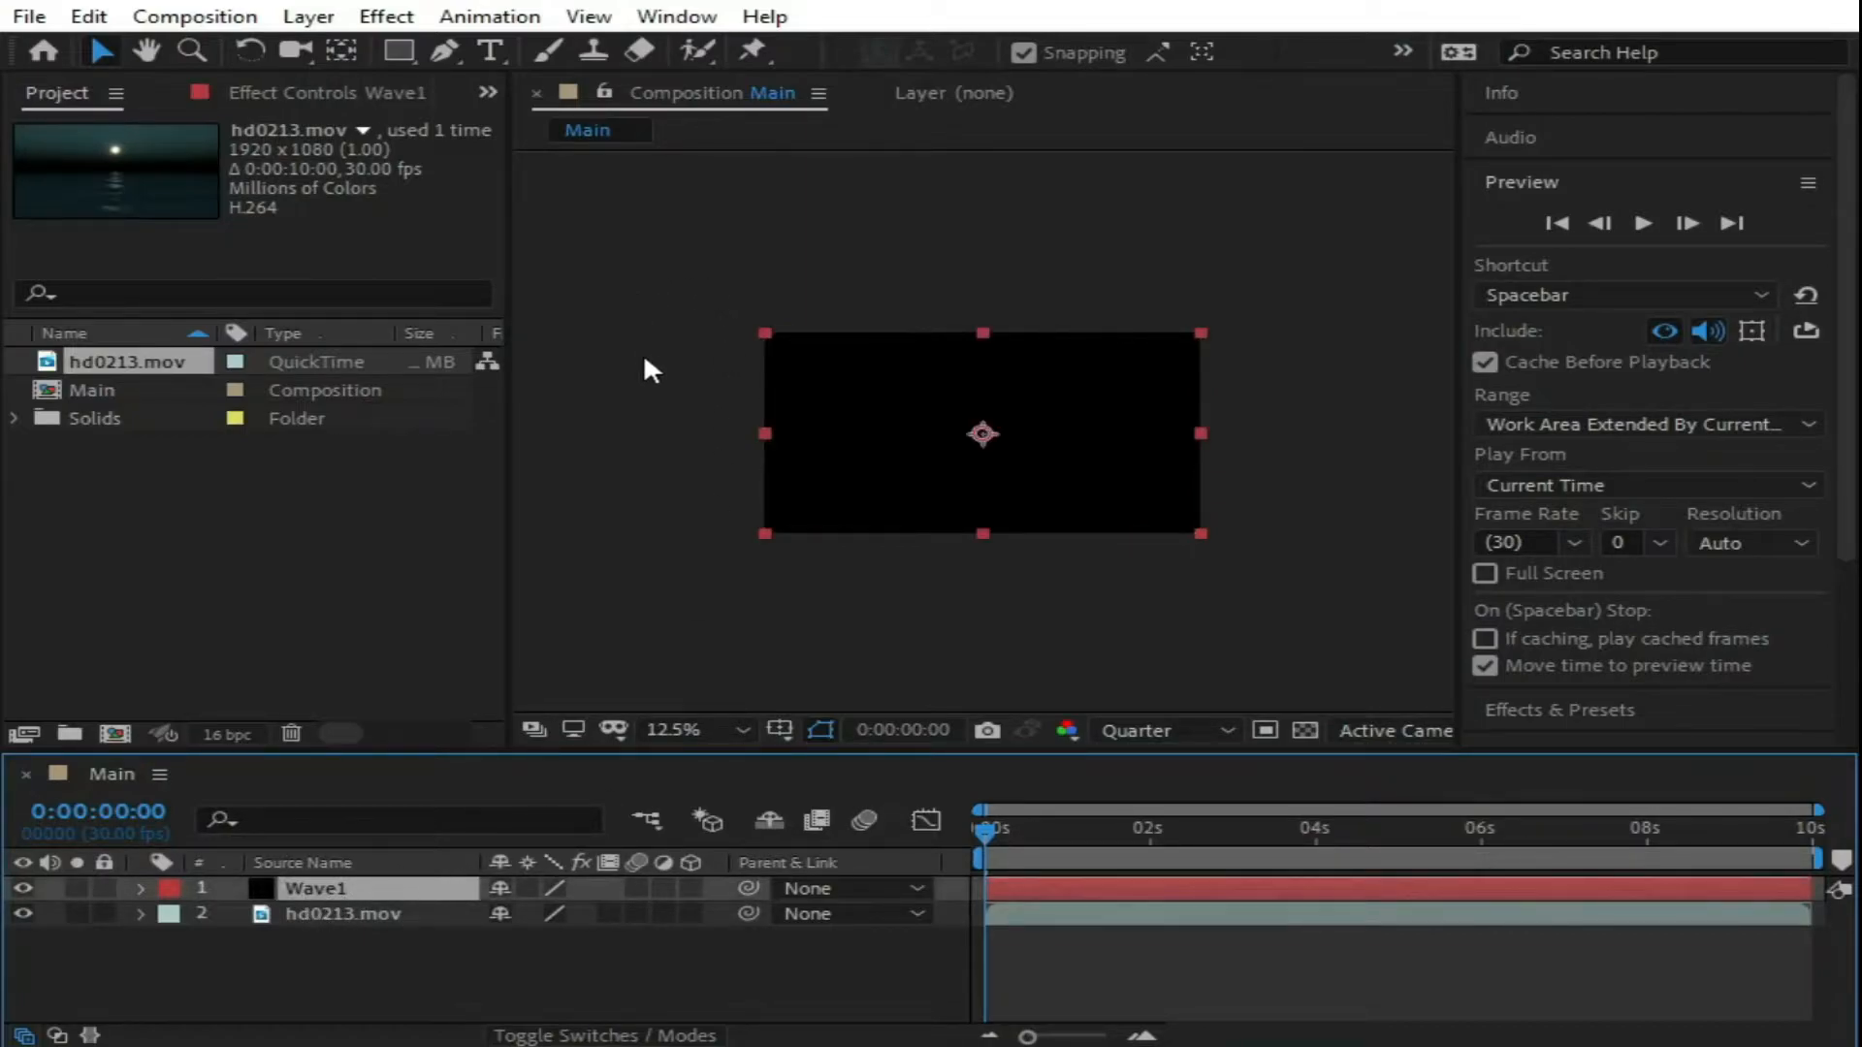
{"action": "key", "text": "g"}
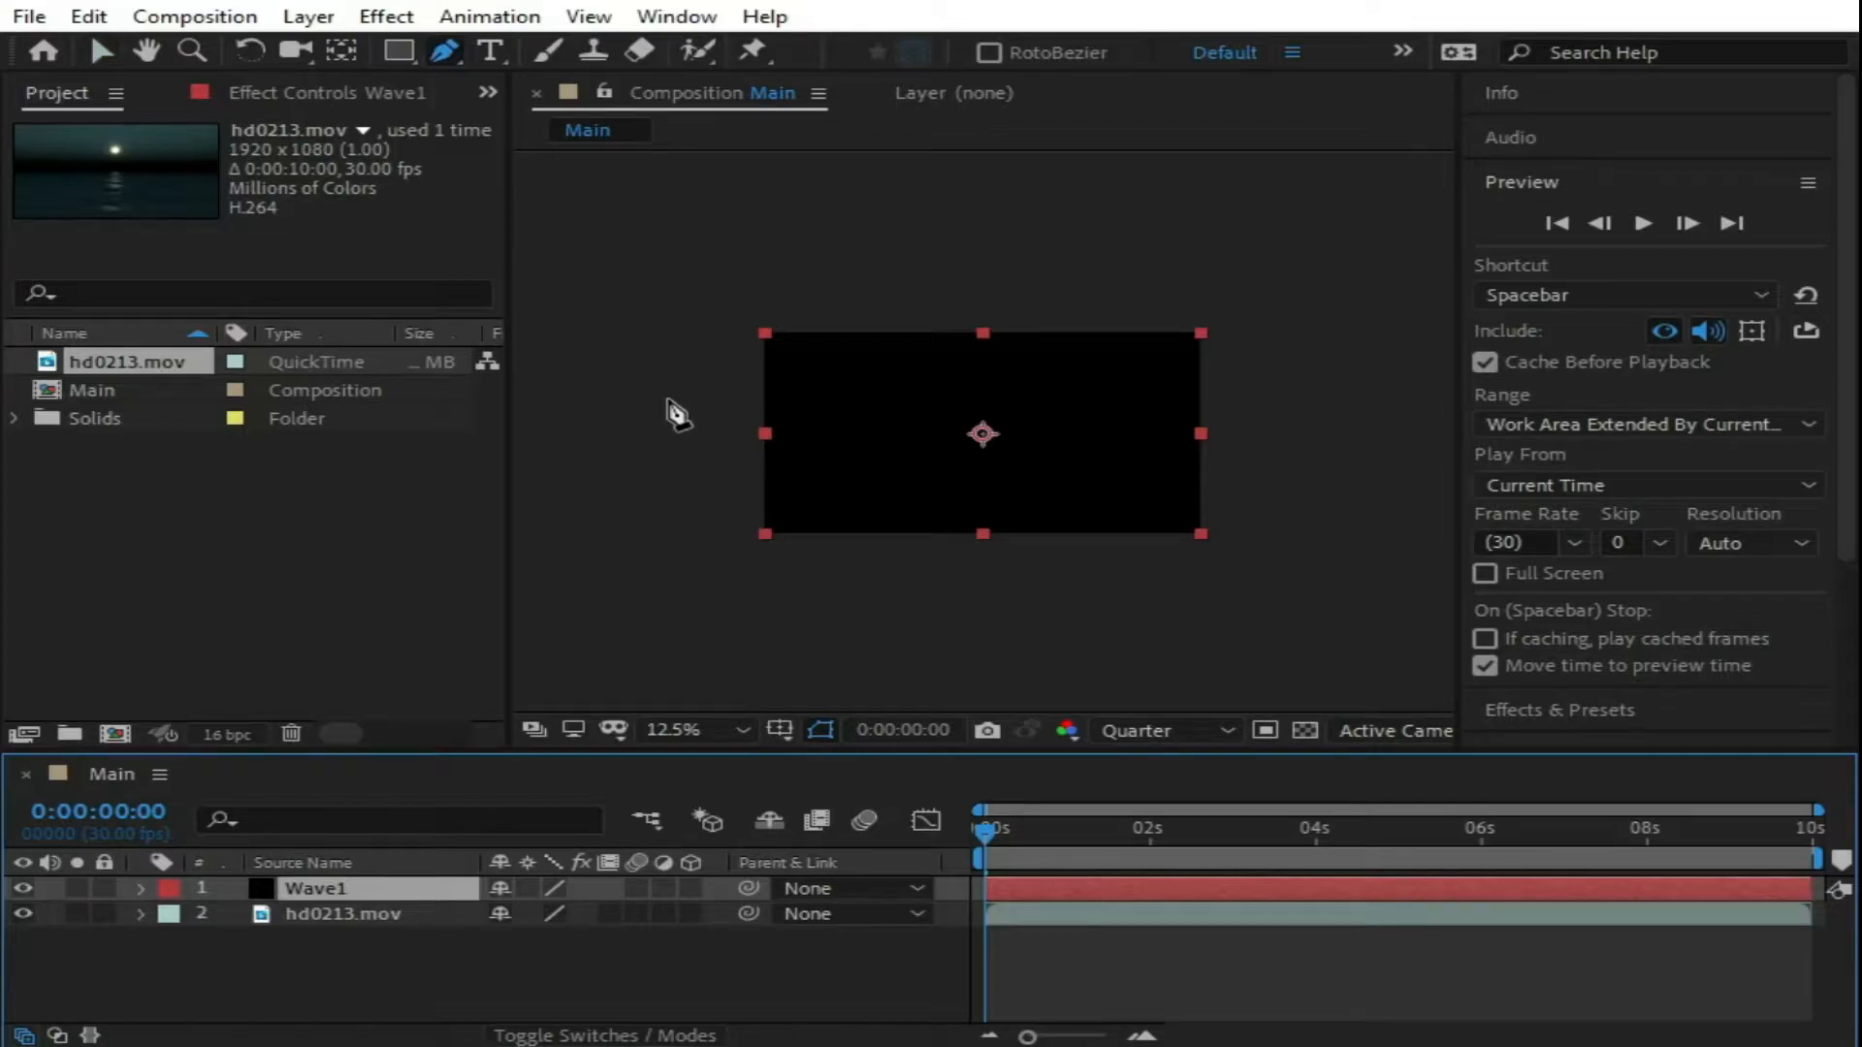
{"action": "left_click_drag", "start_coordinate": [673, 384], "coordinate": [708, 353]}
{"action": "left_click_drag", "start_coordinate": [824, 415], "coordinate": [1238, 421]}
{"action": "left_click", "coordinate": [1188, 419]}
{"action": "left_click_drag", "start_coordinate": [1282, 363], "coordinate": [1326, 362]}
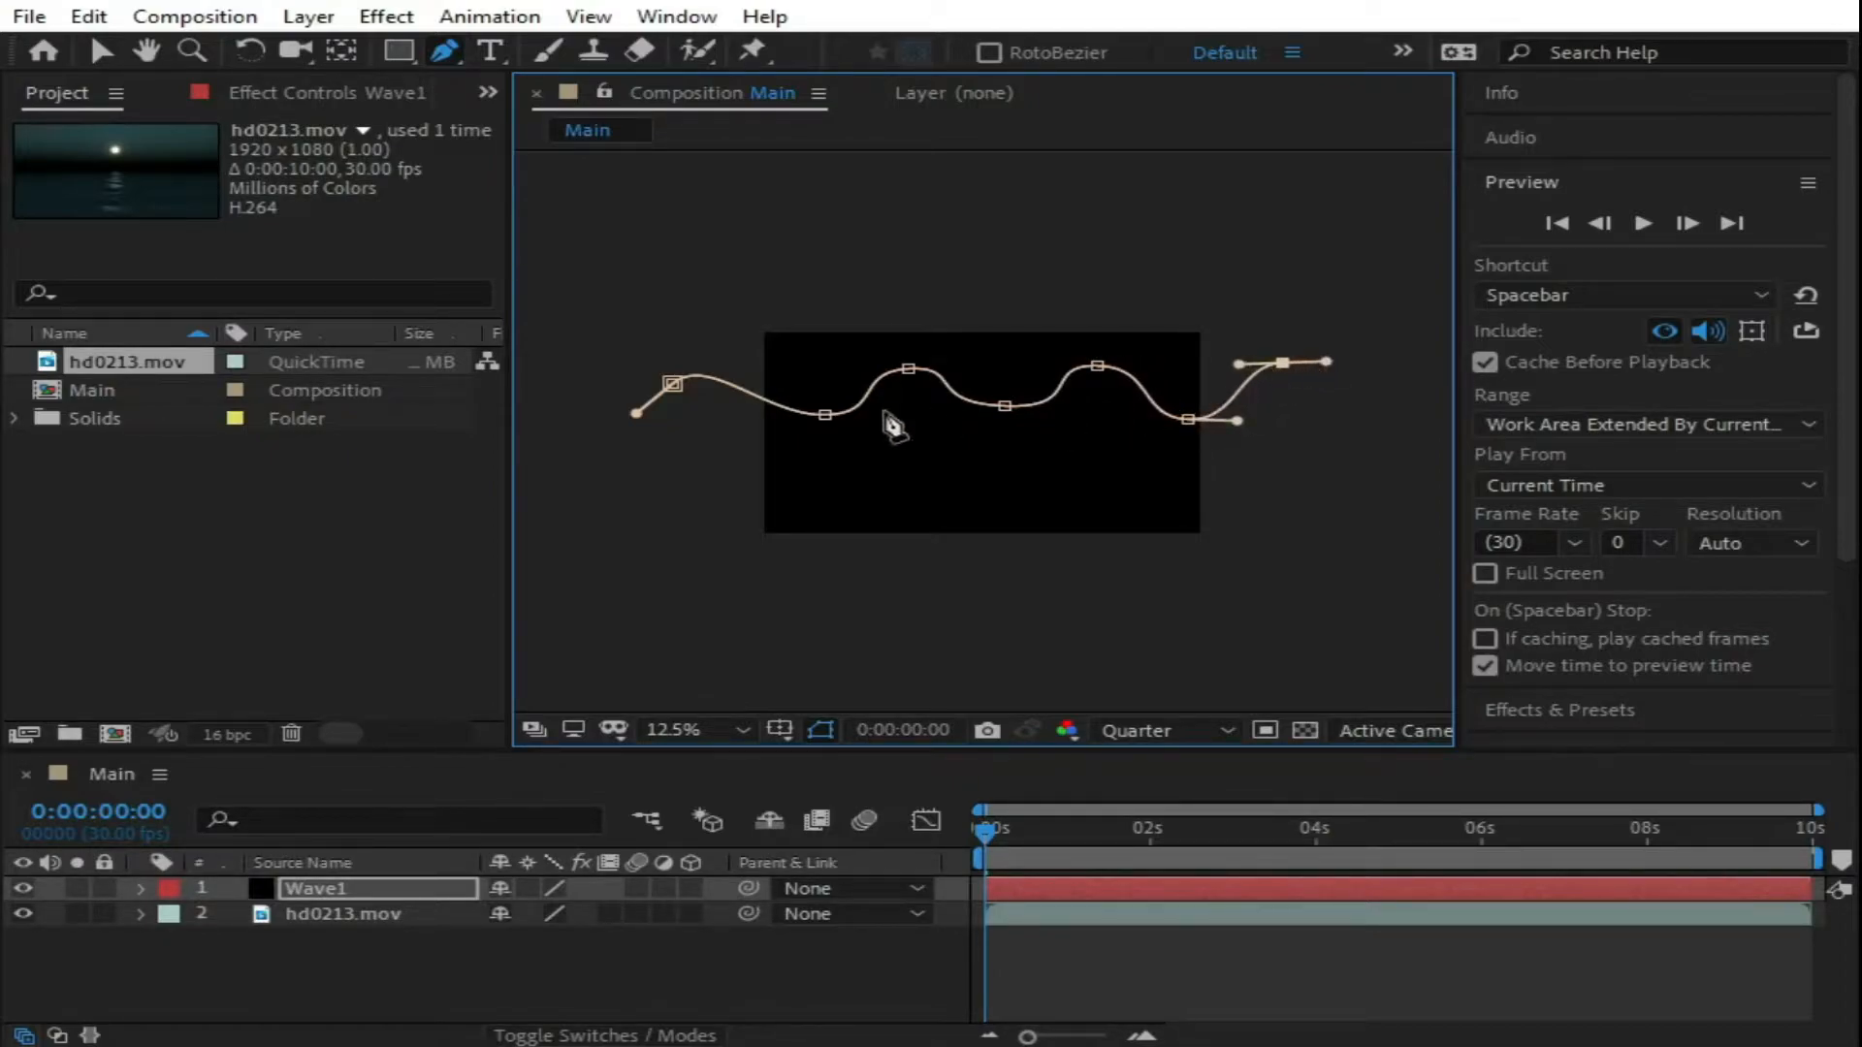
Step: Shift the first five points of the wave path to space its crests and troughs more evenly
{"action": "left_click", "coordinate": [102, 51]}
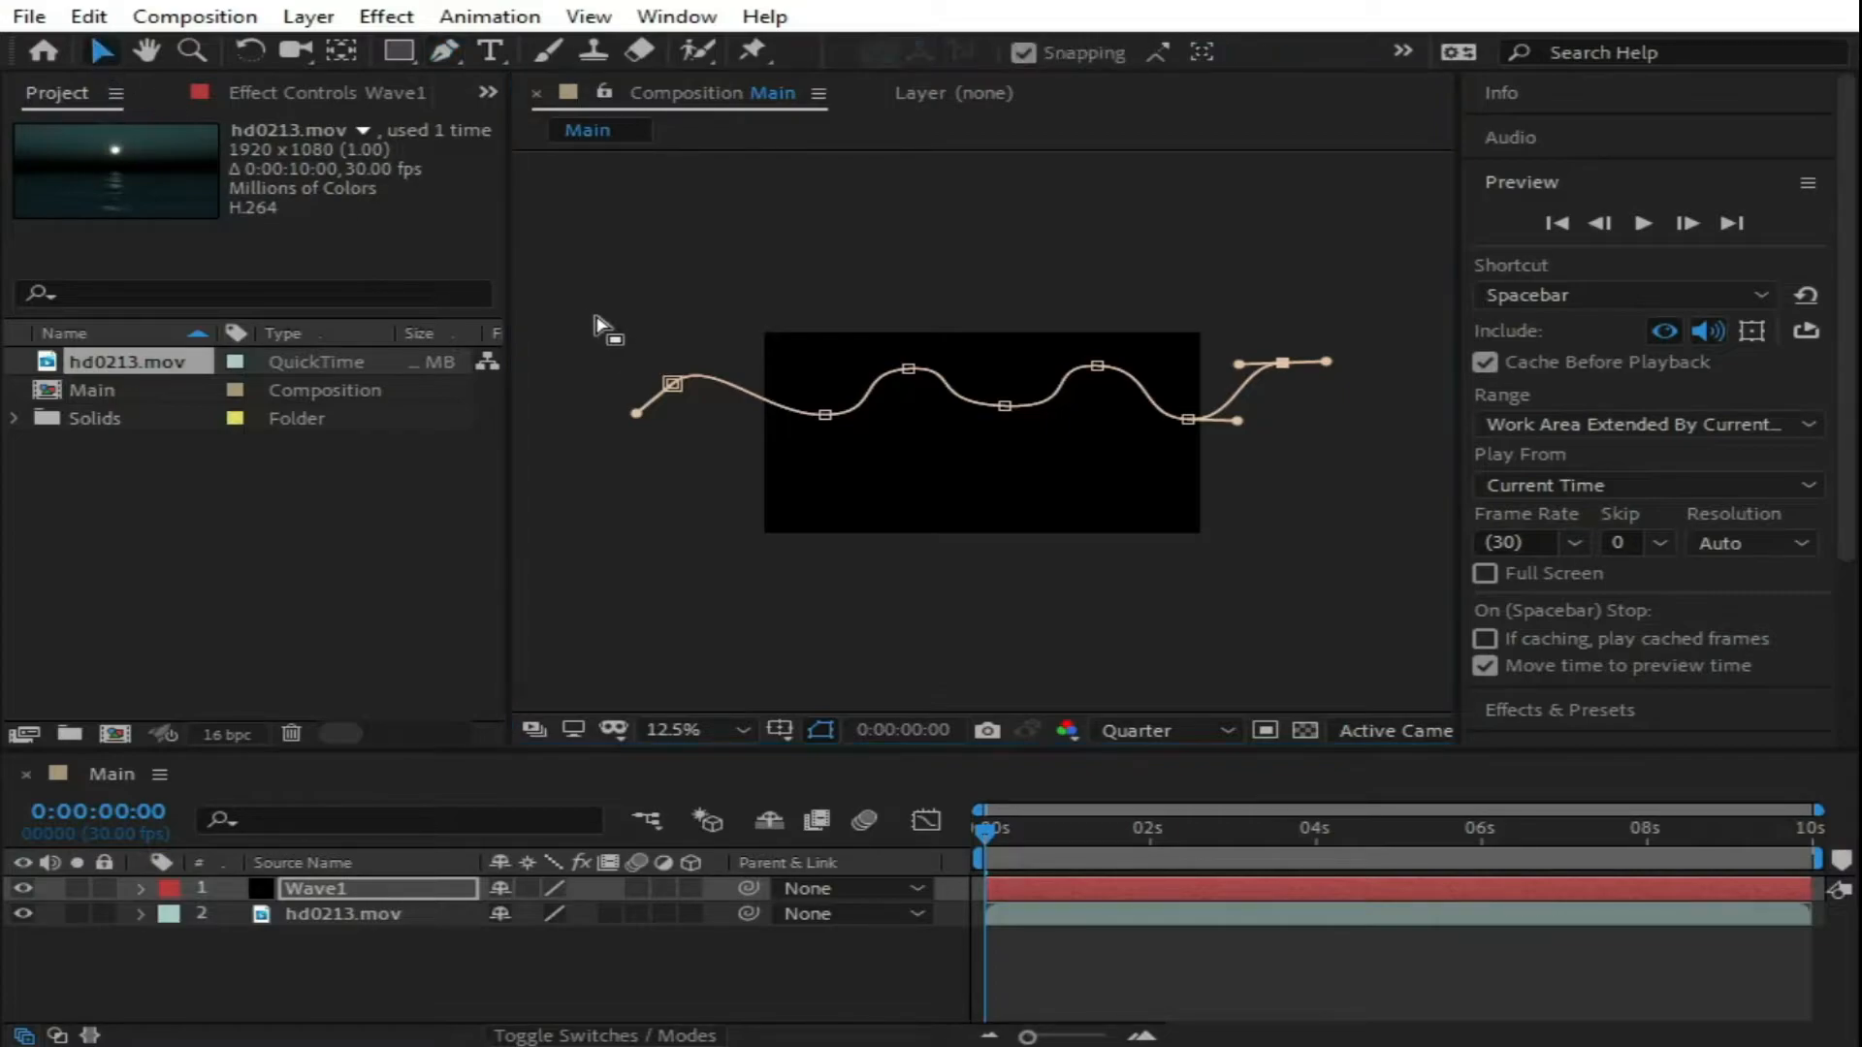
{"action": "left_click_drag", "start_coordinate": [672, 384], "coordinate": [698, 372]}
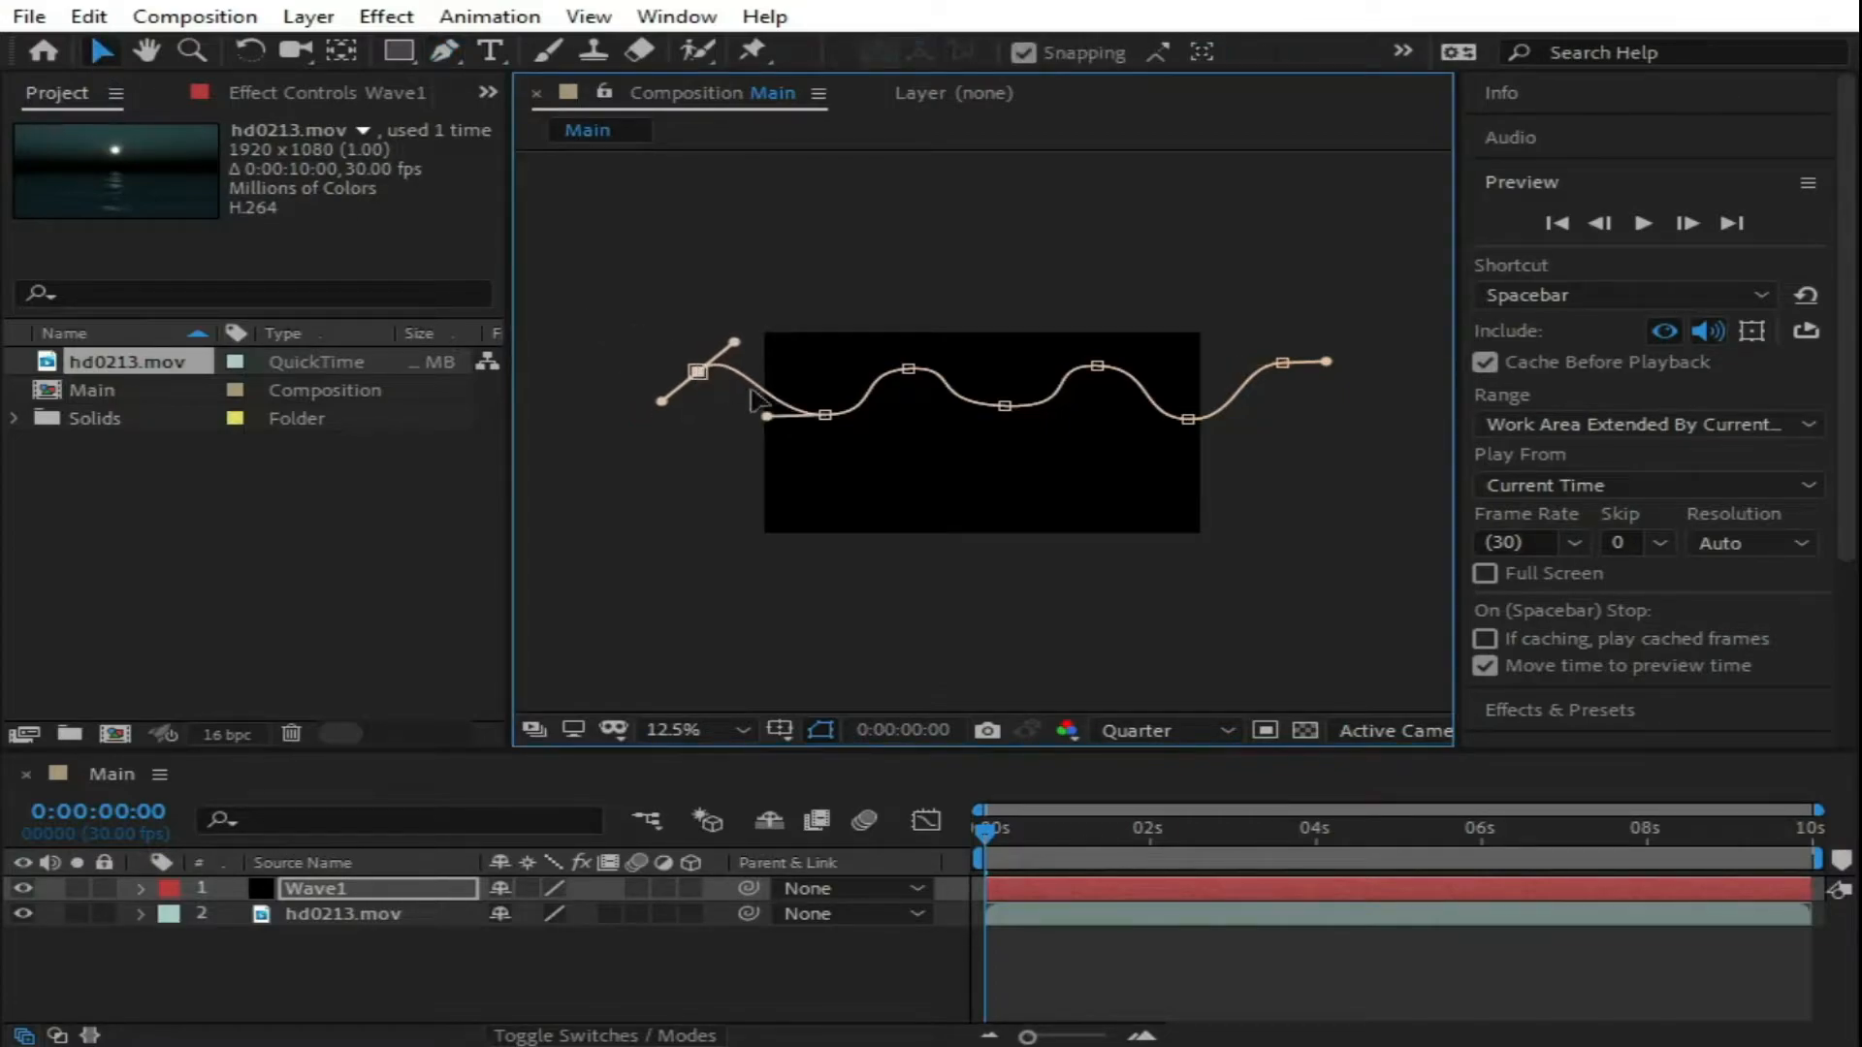
{"action": "left_click", "coordinate": [826, 415]}
{"action": "left_click_drag", "start_coordinate": [826, 414], "coordinate": [805, 414]}
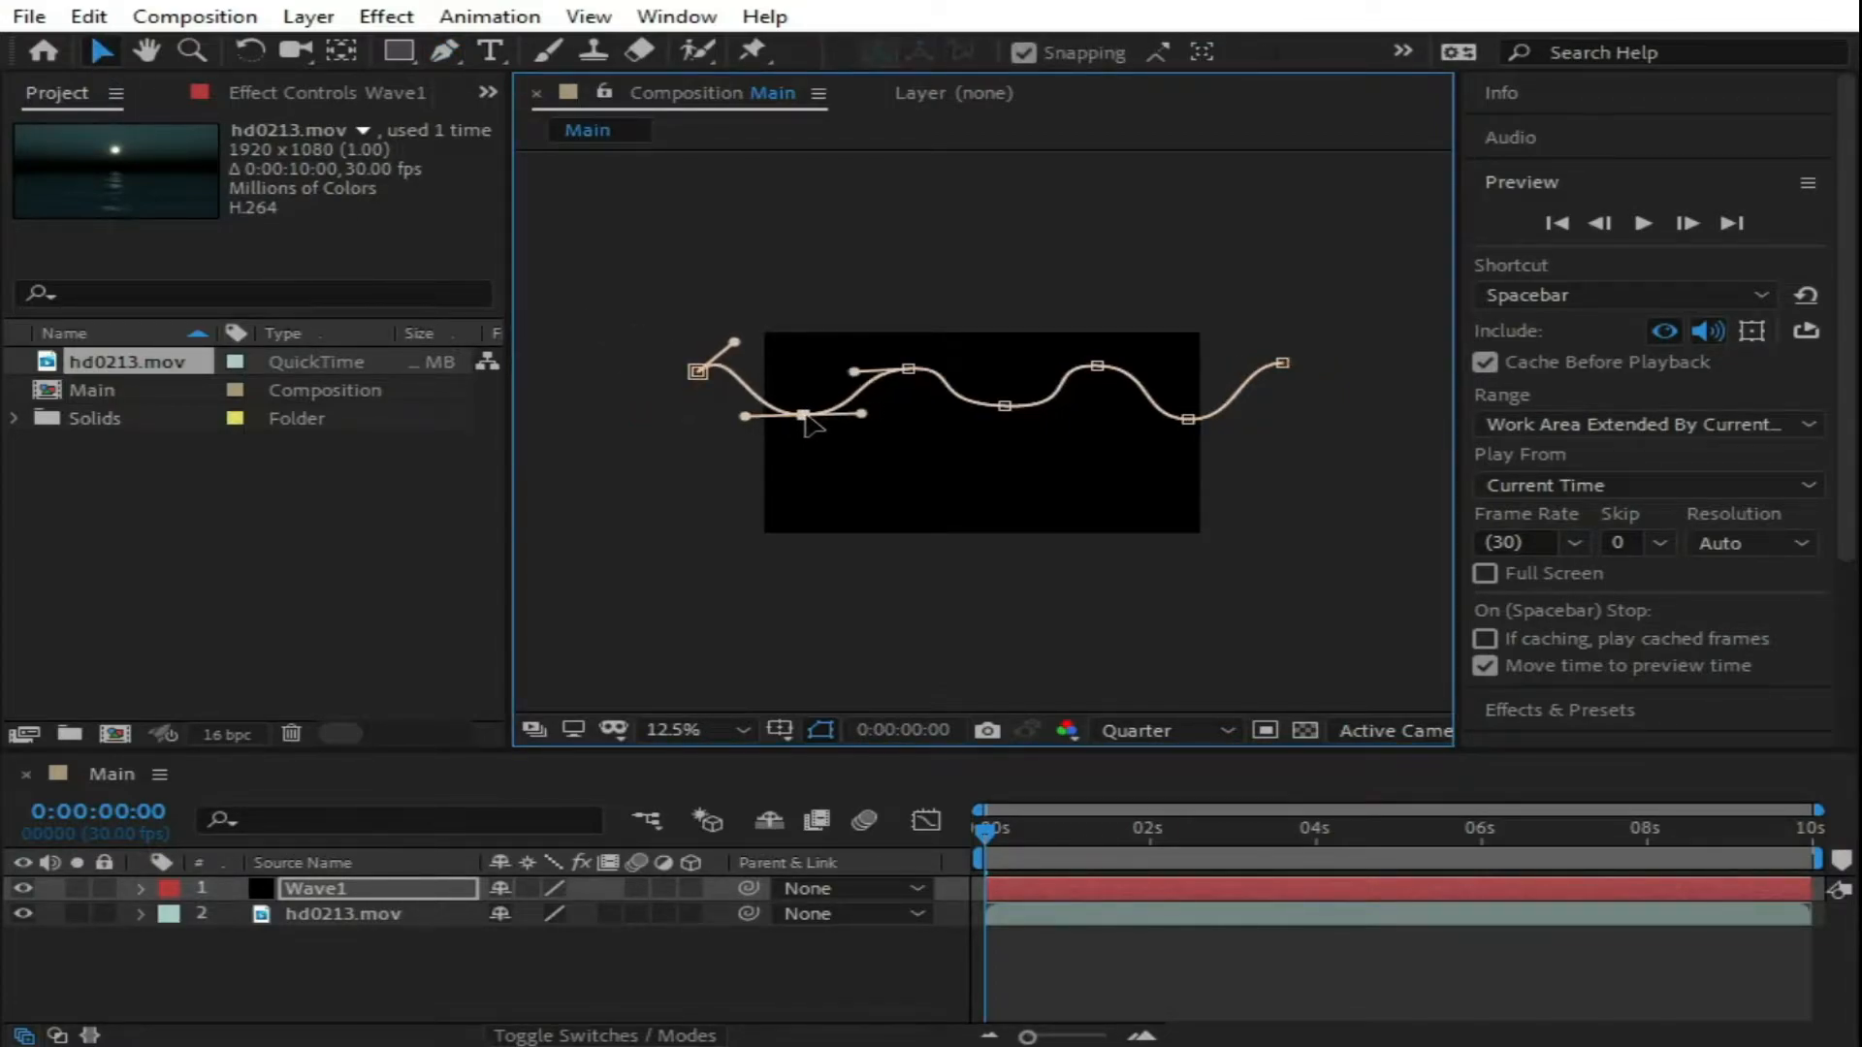
{"action": "left_click", "coordinate": [908, 370]}
{"action": "left_click_drag", "start_coordinate": [909, 369], "coordinate": [892, 368]}
{"action": "left_click", "coordinate": [1006, 407]}
{"action": "left_click_drag", "start_coordinate": [1005, 407], "coordinate": [990, 410]}
{"action": "left_click", "coordinate": [1098, 368]}
{"action": "left_click_drag", "start_coordinate": [1104, 374], "coordinate": [1094, 373]}
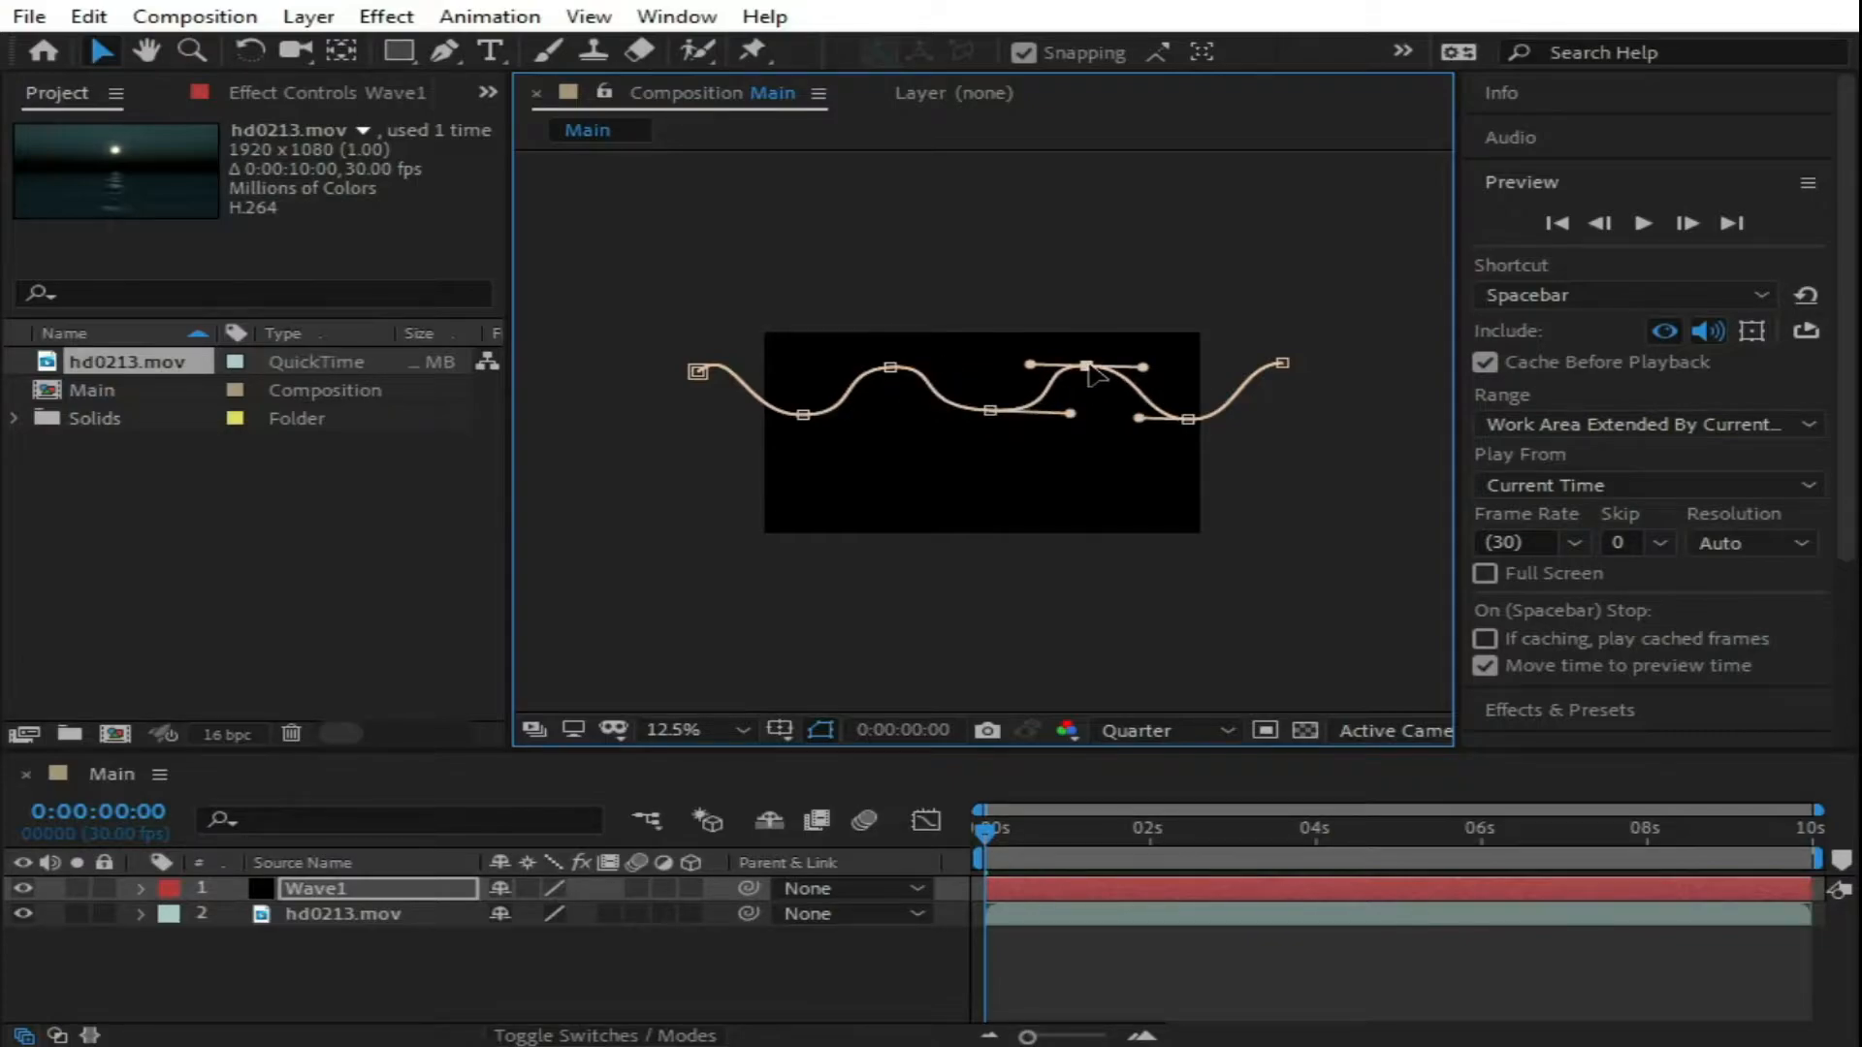
{"action": "double_click", "coordinate": [1191, 422]}
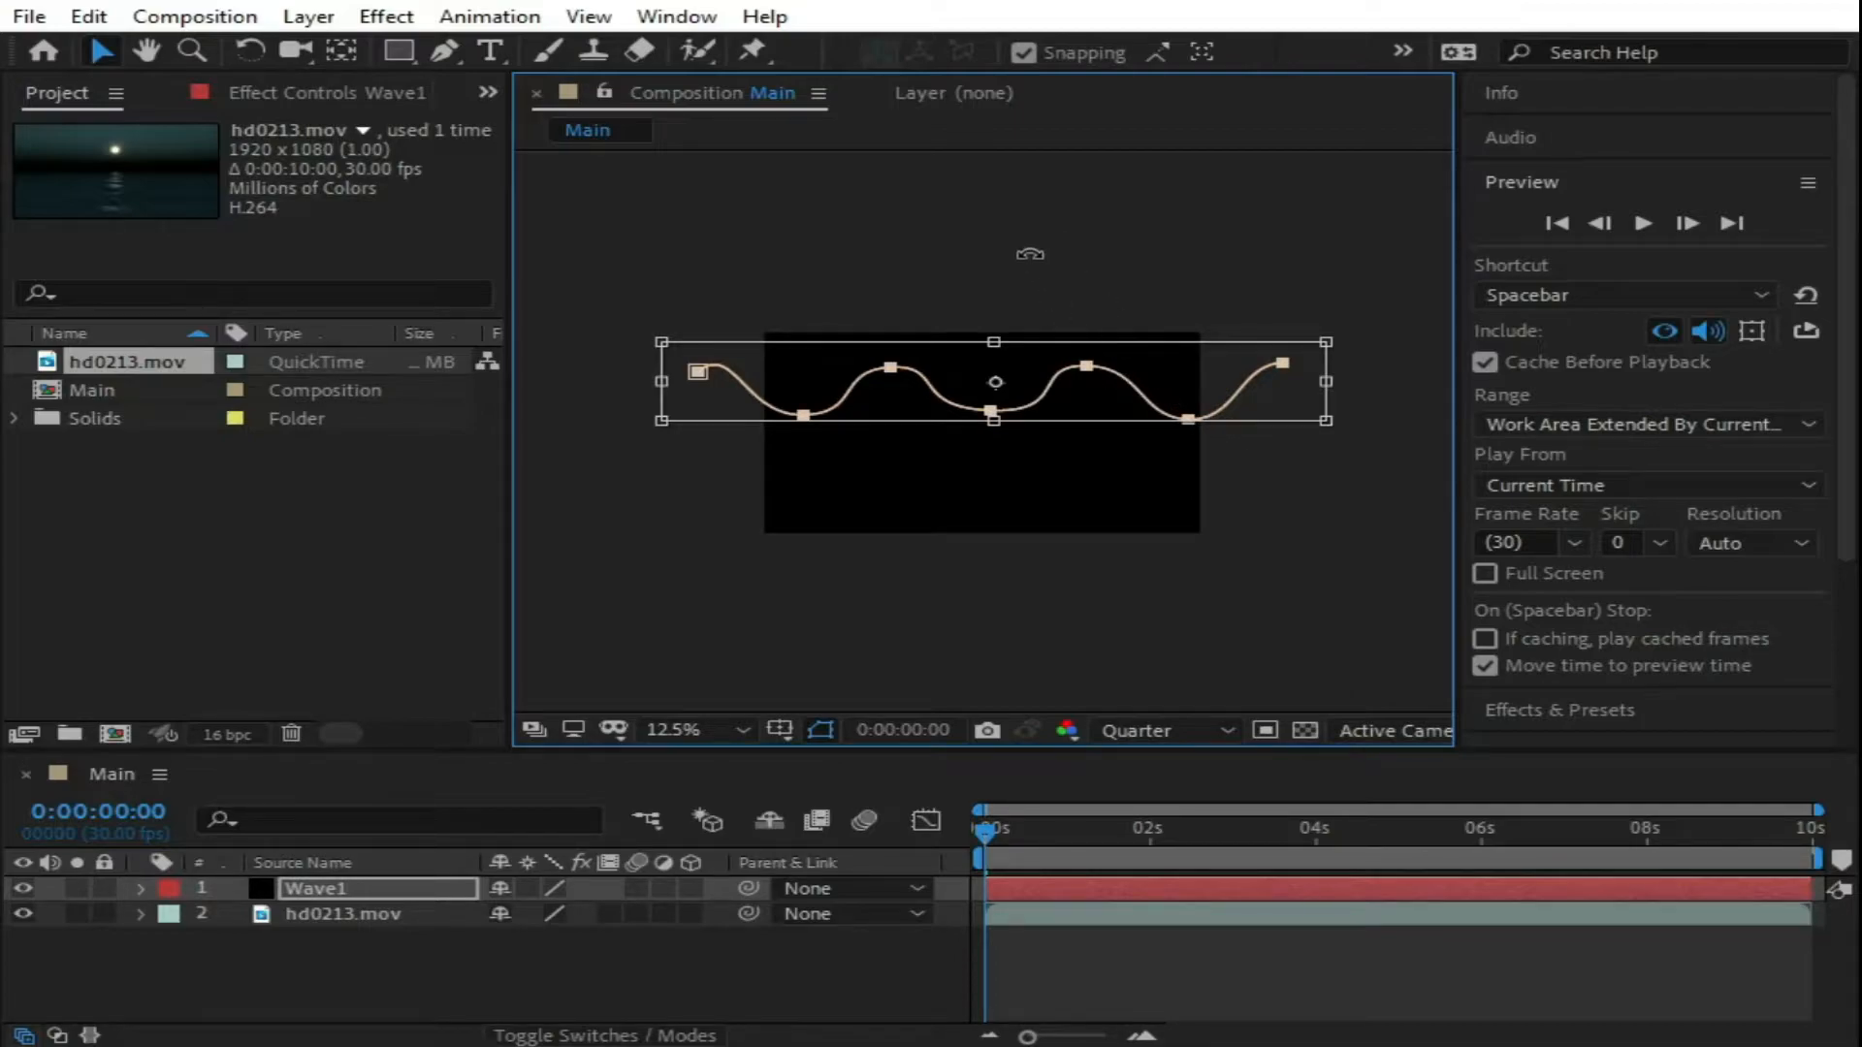
{"action": "double_click", "coordinate": [1030, 254]}
{"action": "double_click", "coordinate": [1089, 368]}
{"action": "double_click", "coordinate": [1047, 186]}
Step: Expand the Wave1 layer's Mask 1 properties and select its Mask Path
{"action": "left_click", "coordinate": [139, 888]}
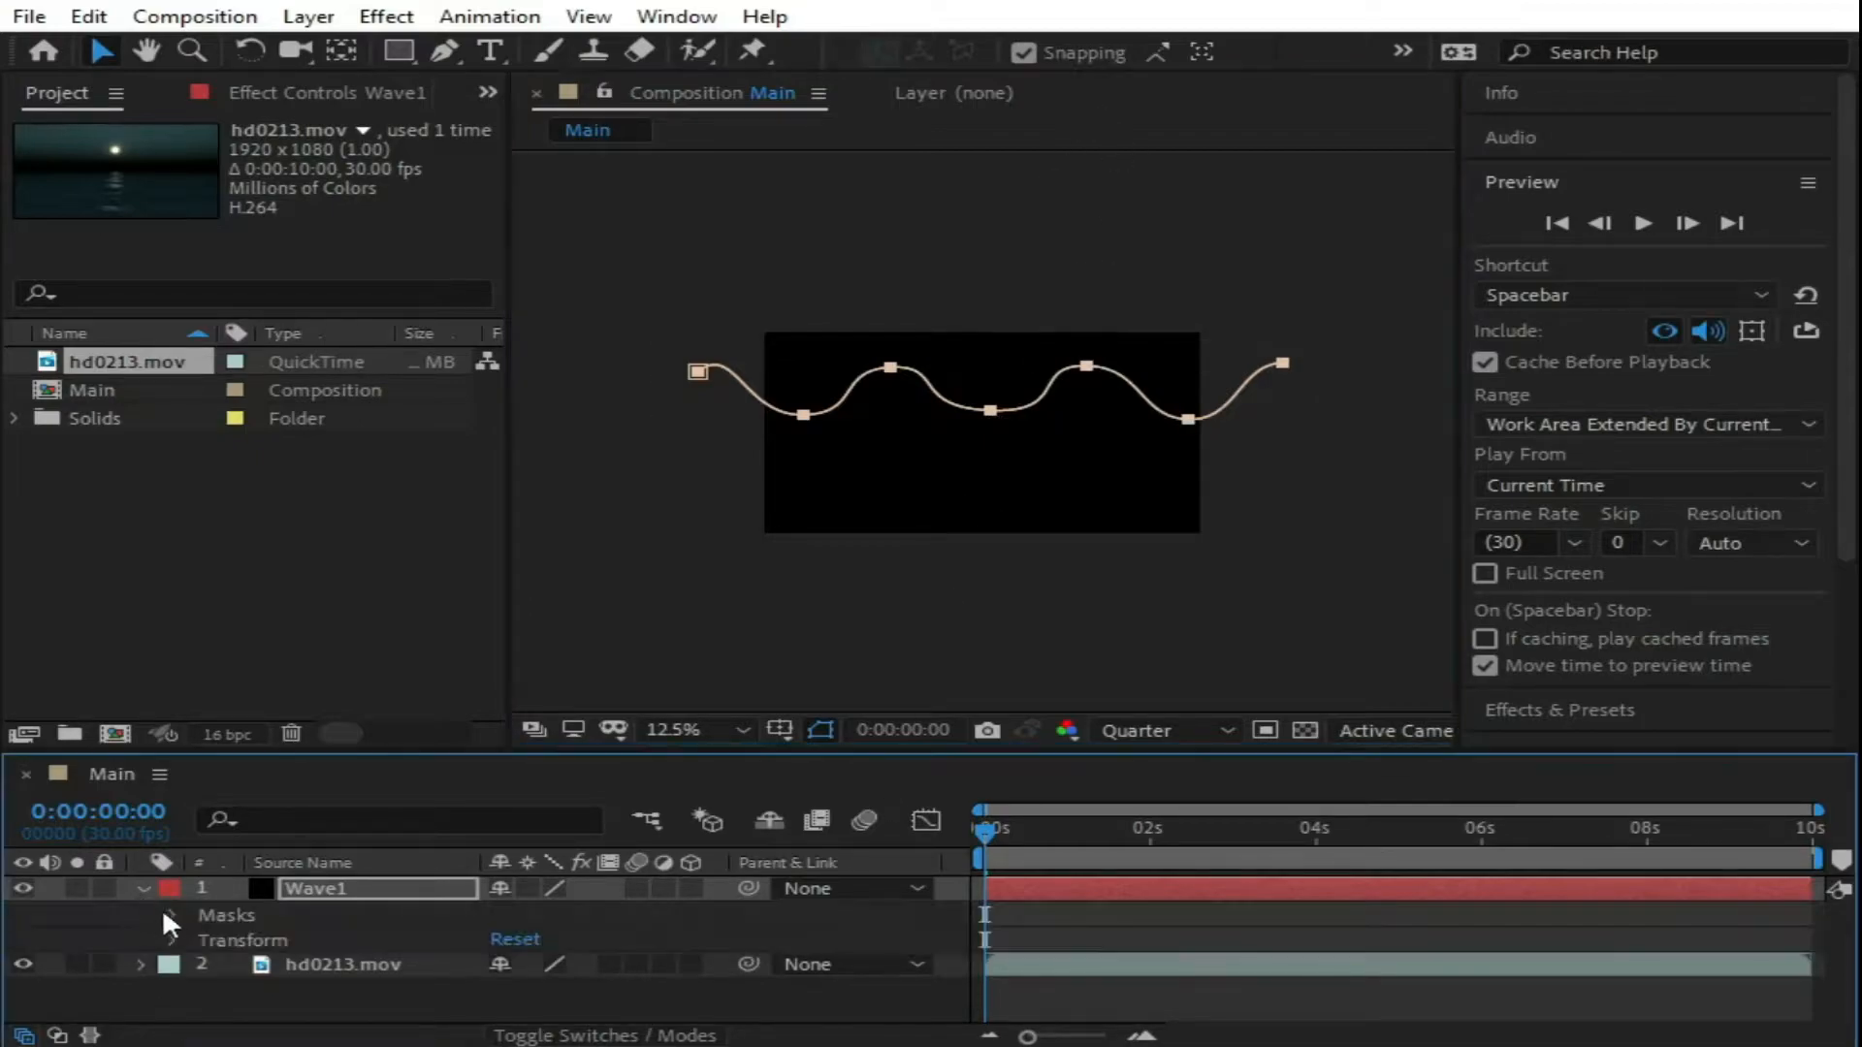
{"action": "left_click", "coordinate": [171, 914]}
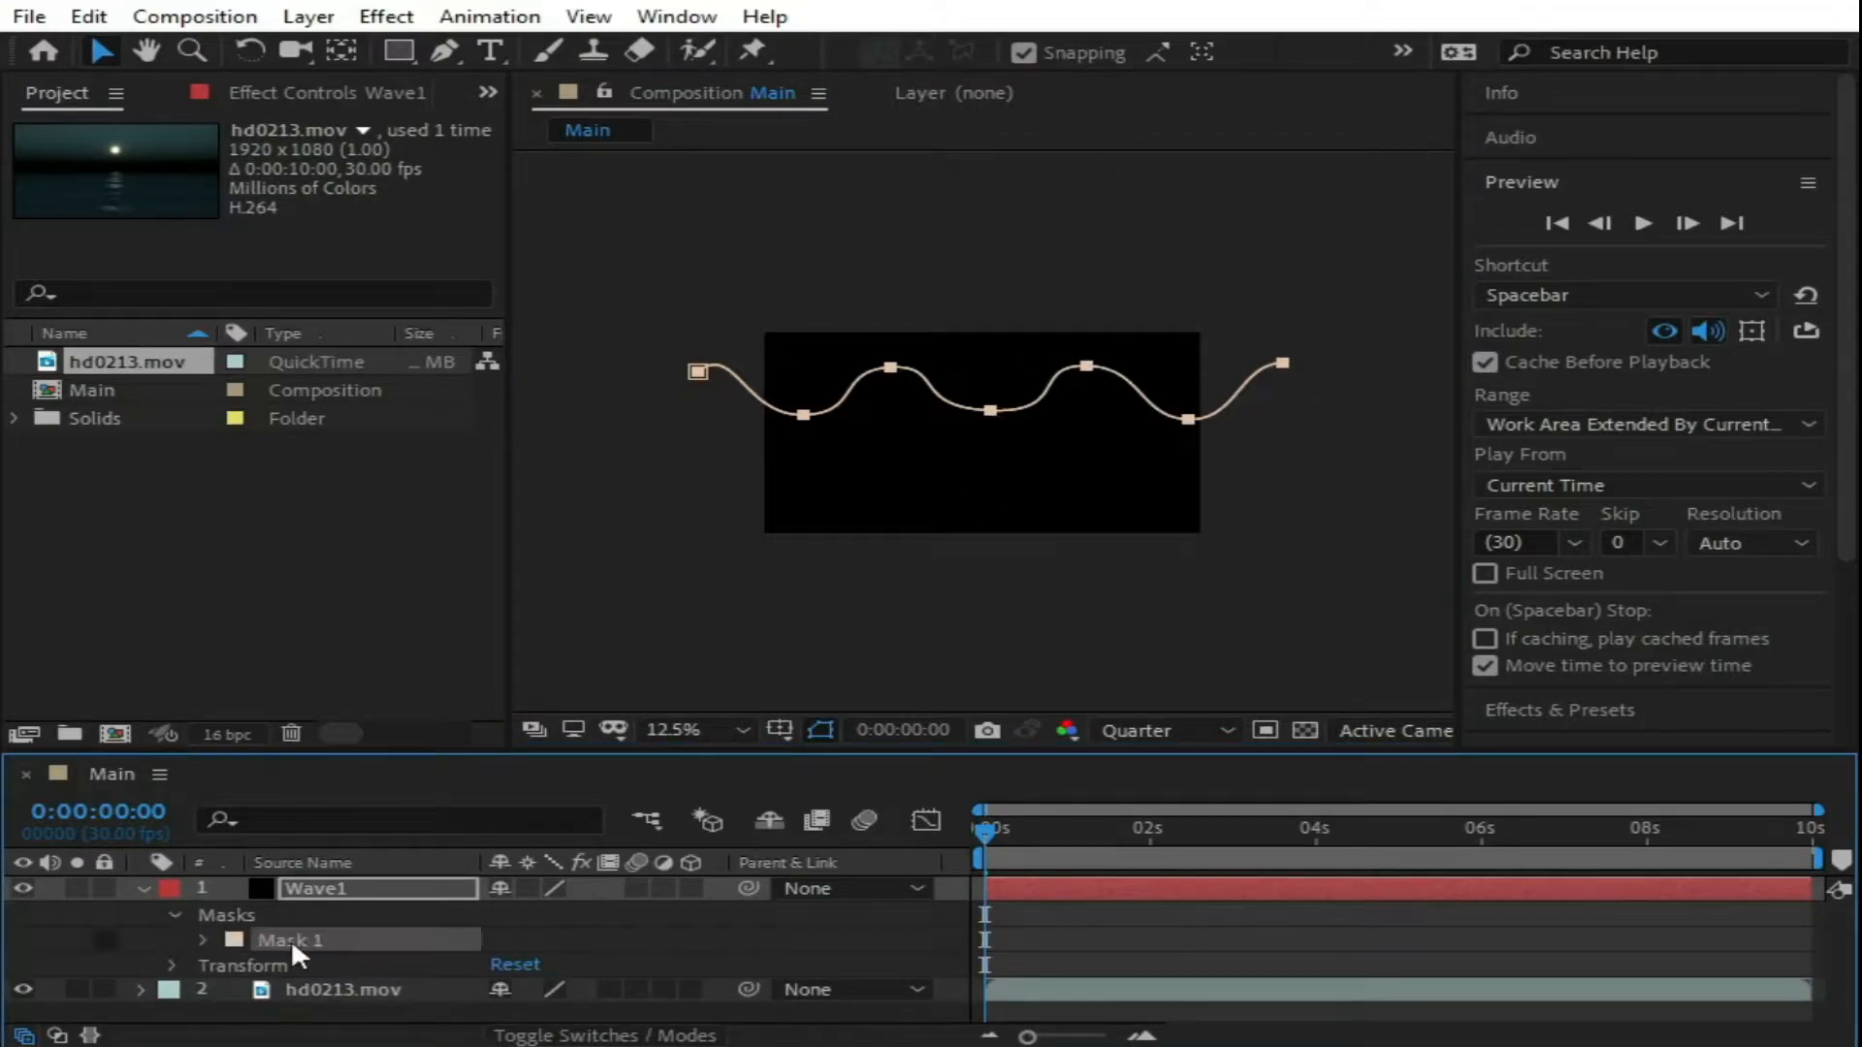
{"action": "left_click", "coordinate": [203, 940]}
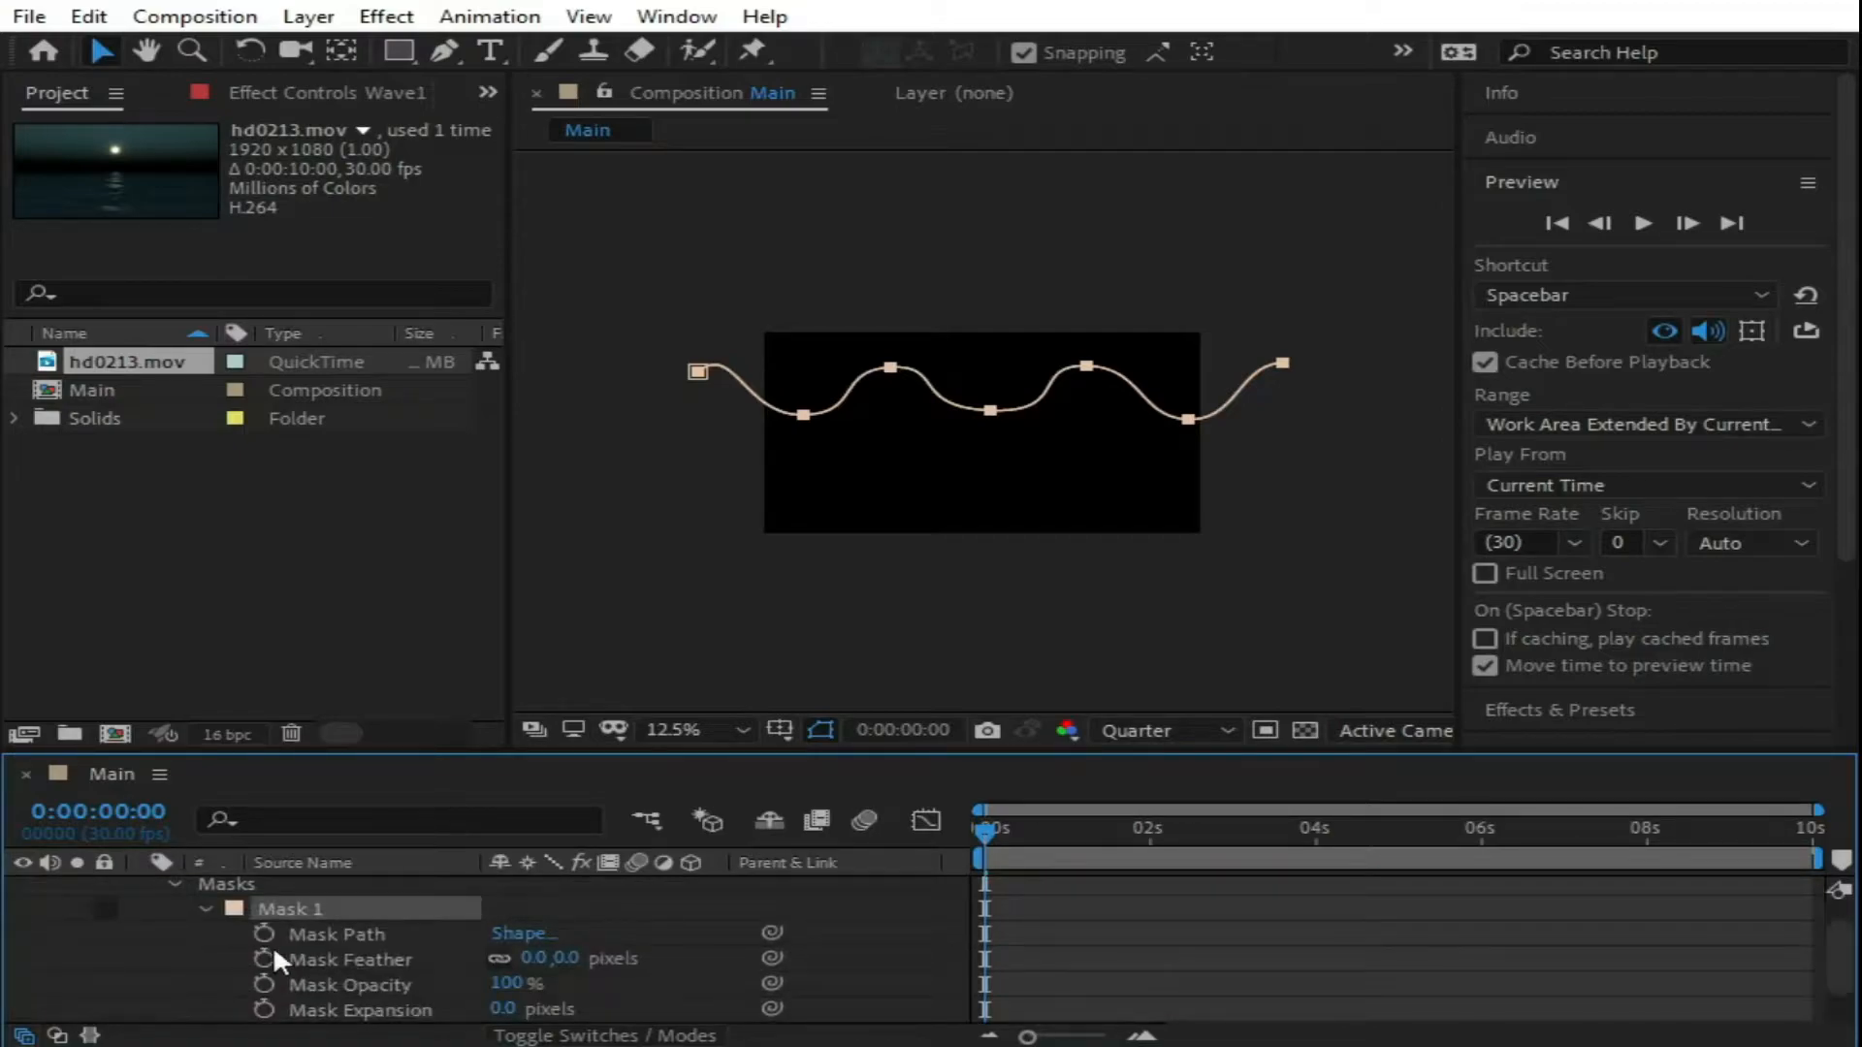
{"action": "left_click", "coordinate": [327, 934]}
Step: Refine the wave path's points and curve handles to smooth the crests and troughs, including its starting point, and deselect the points
{"action": "left_click", "coordinate": [898, 376]}
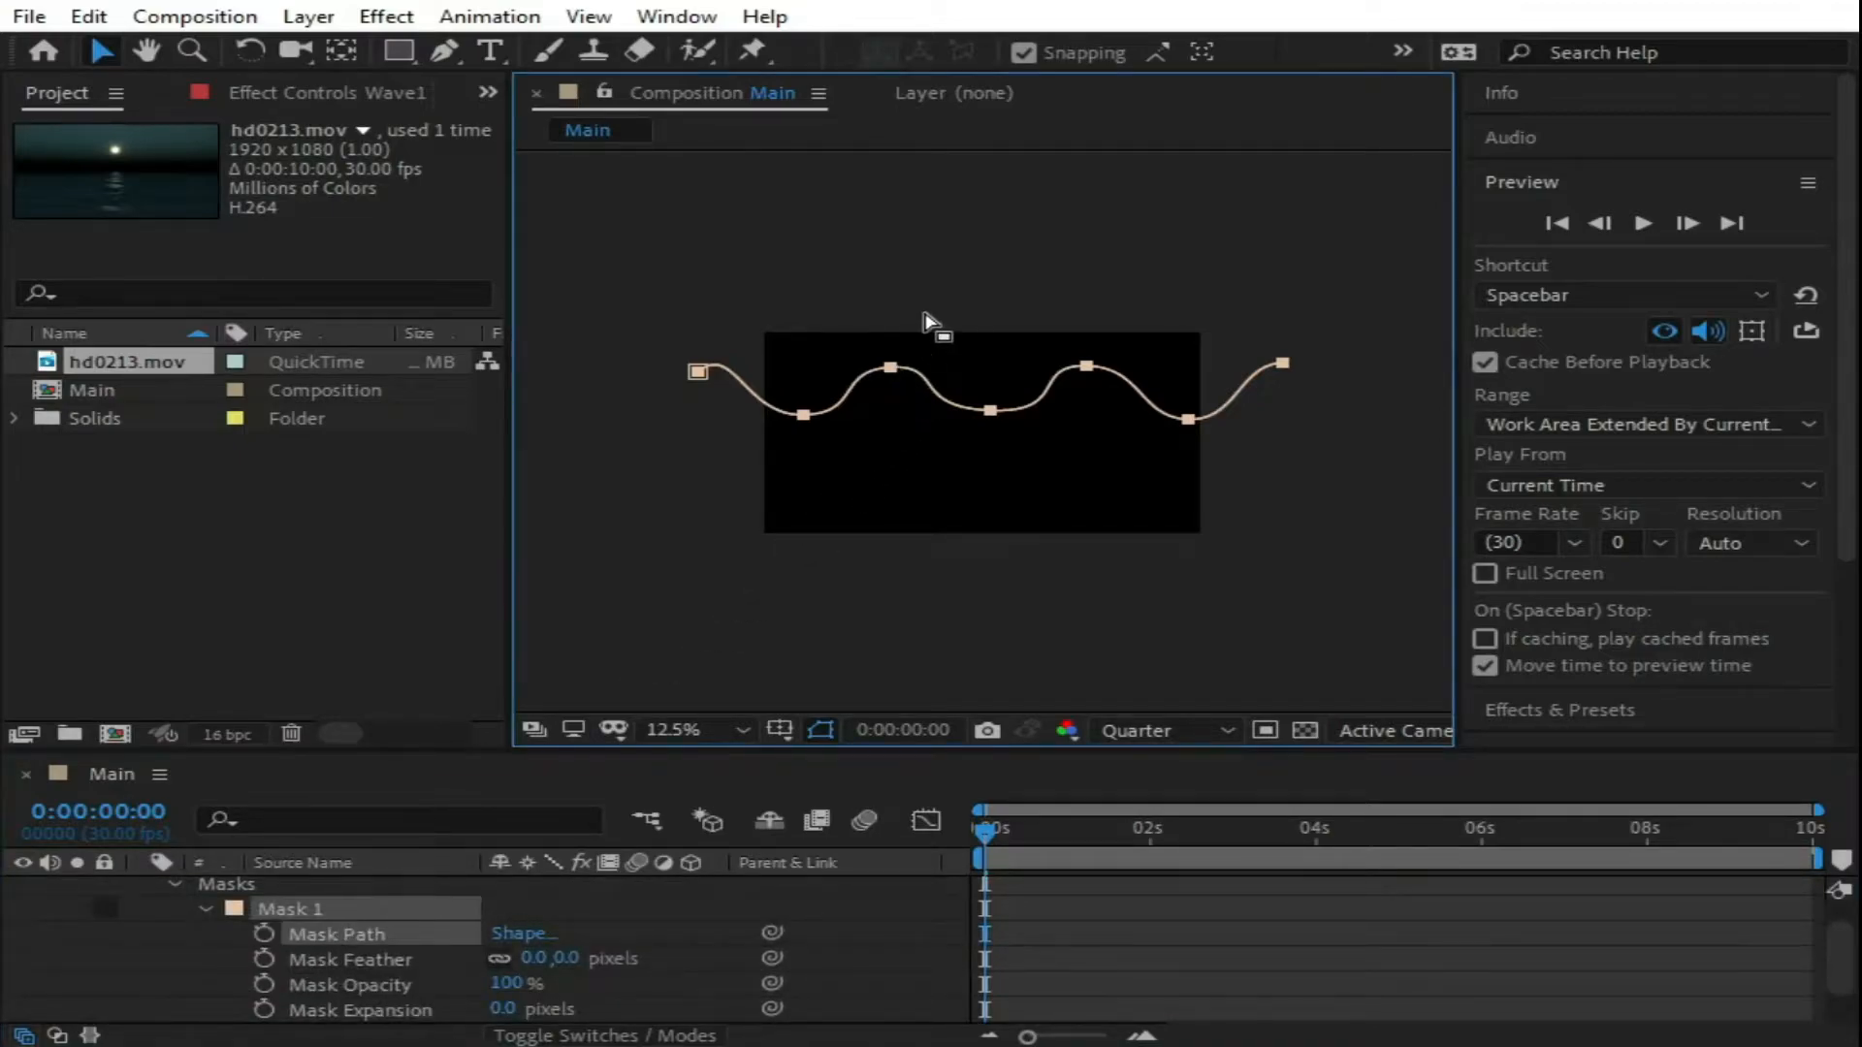
{"action": "left_click", "coordinate": [913, 378]}
{"action": "left_click", "coordinate": [891, 368]}
{"action": "left_click_drag", "start_coordinate": [890, 367], "coordinate": [881, 363]}
{"action": "left_click", "coordinate": [989, 411]}
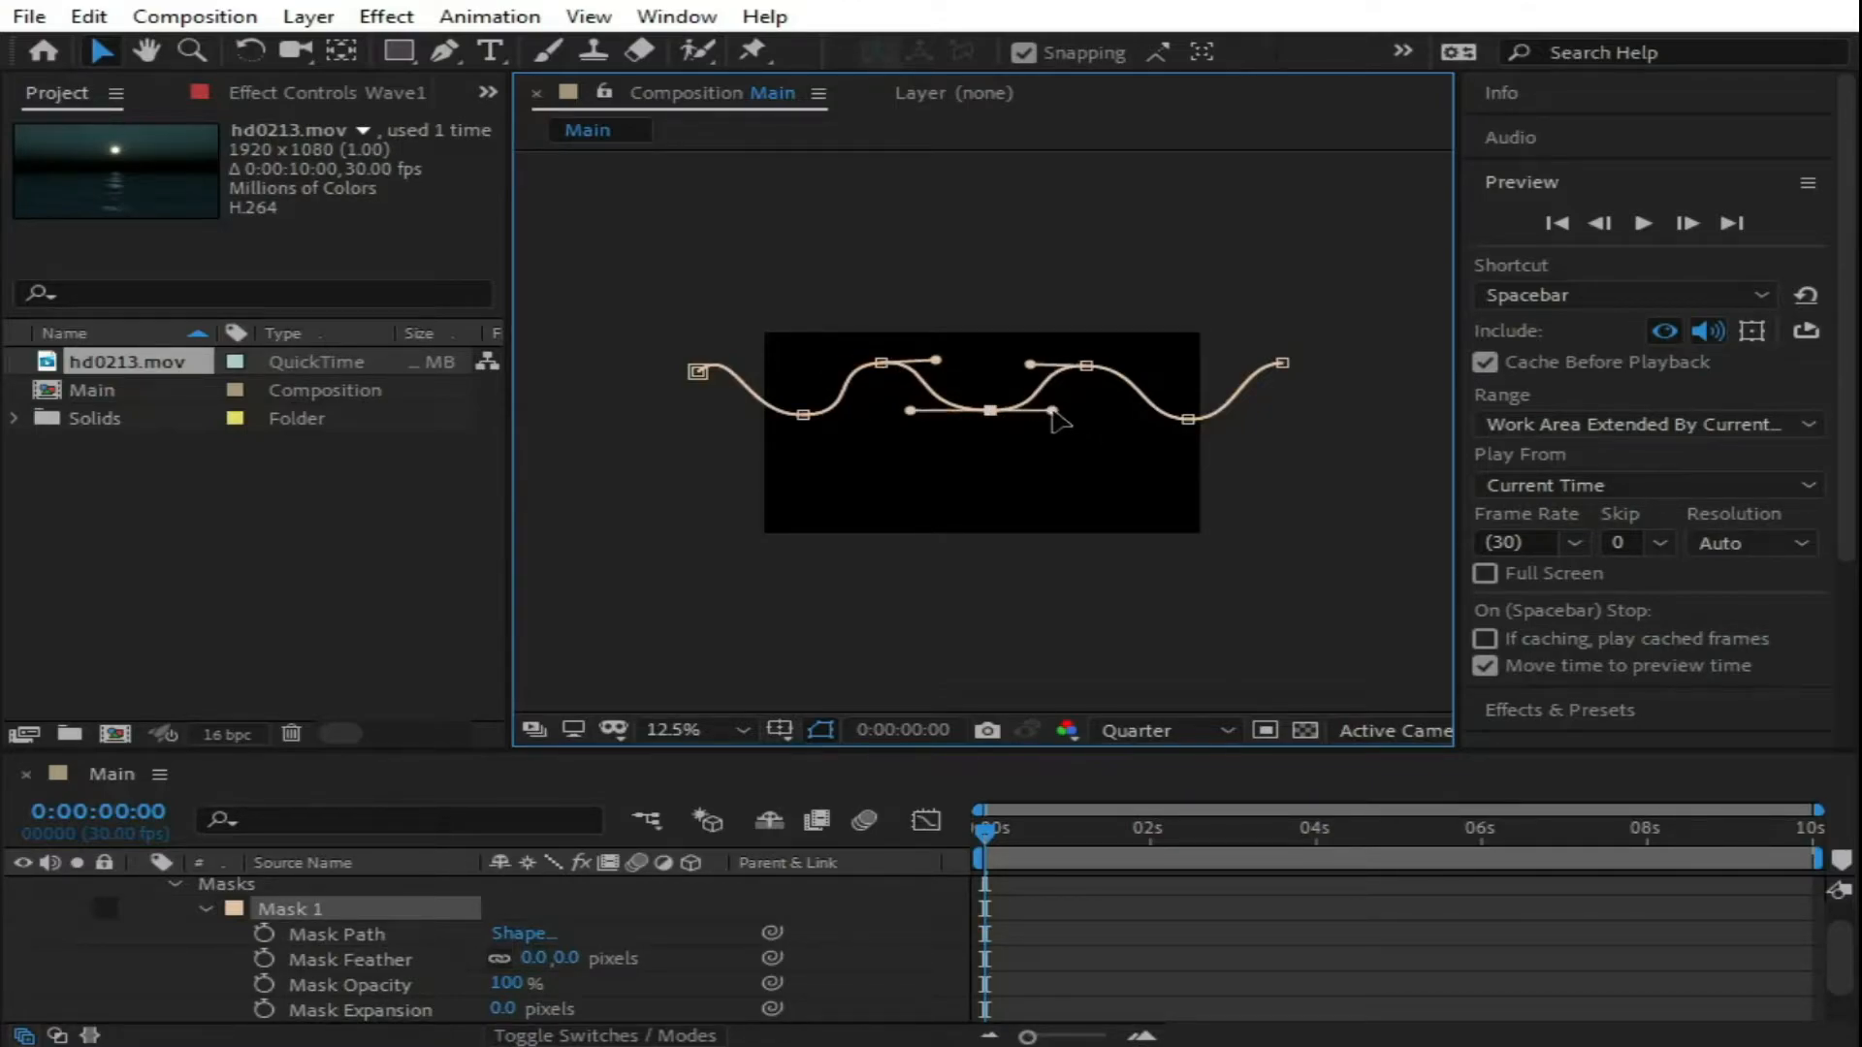
{"action": "left_click", "coordinate": [1086, 366]}
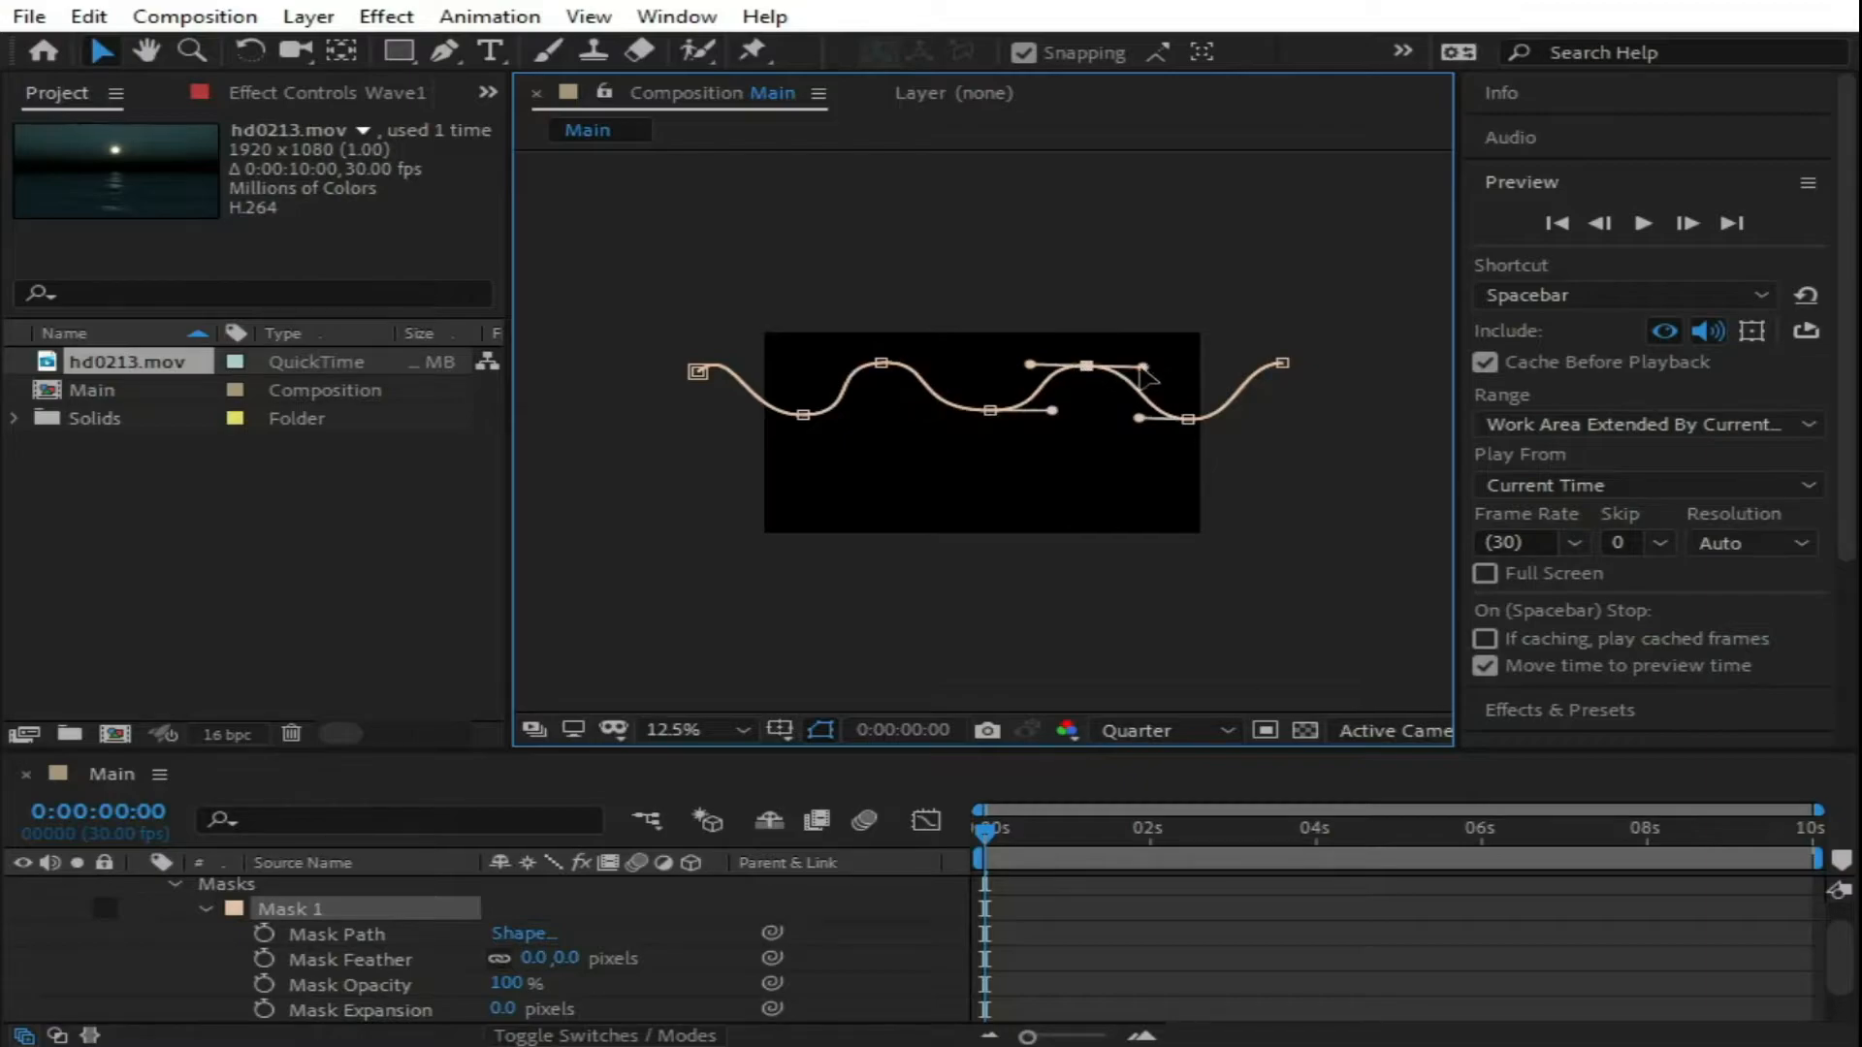
{"action": "left_click_drag", "start_coordinate": [1127, 371], "coordinate": [1134, 371]}
{"action": "left_click", "coordinate": [1189, 420]}
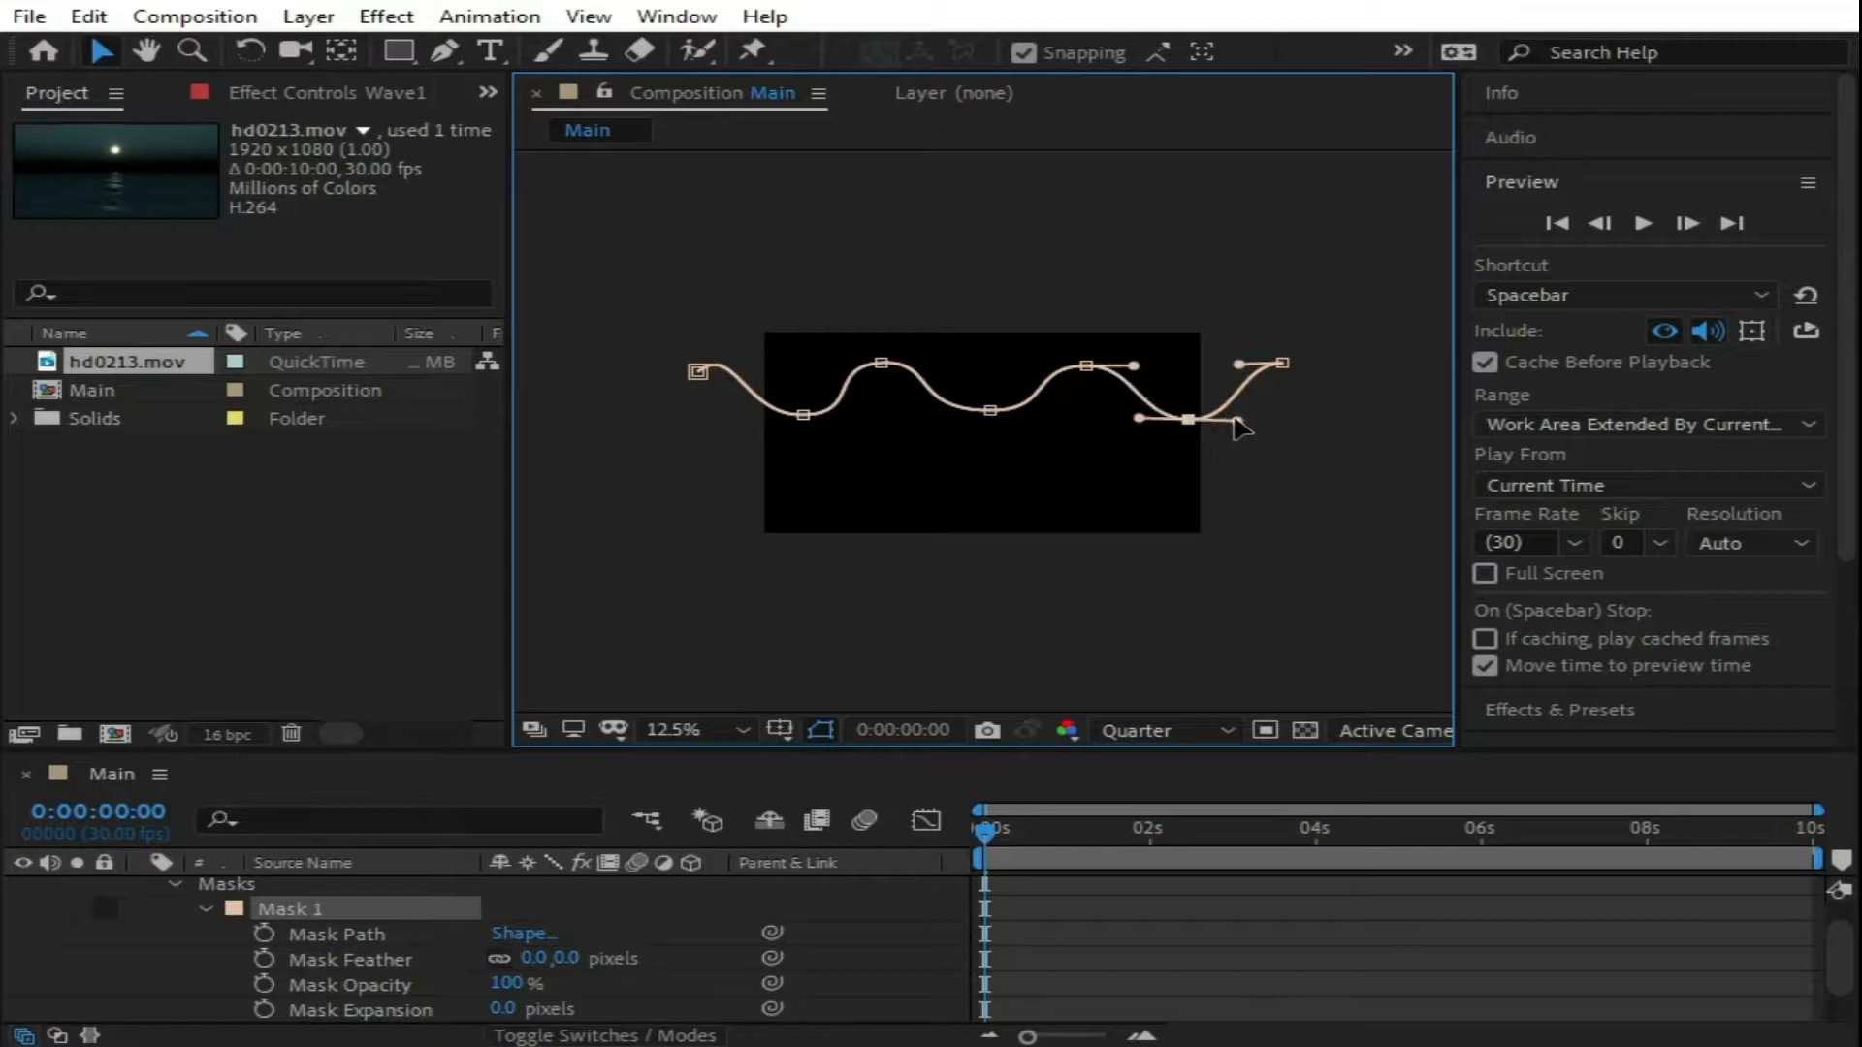
{"action": "left_click_drag", "start_coordinate": [1227, 422], "coordinate": [1224, 423]}
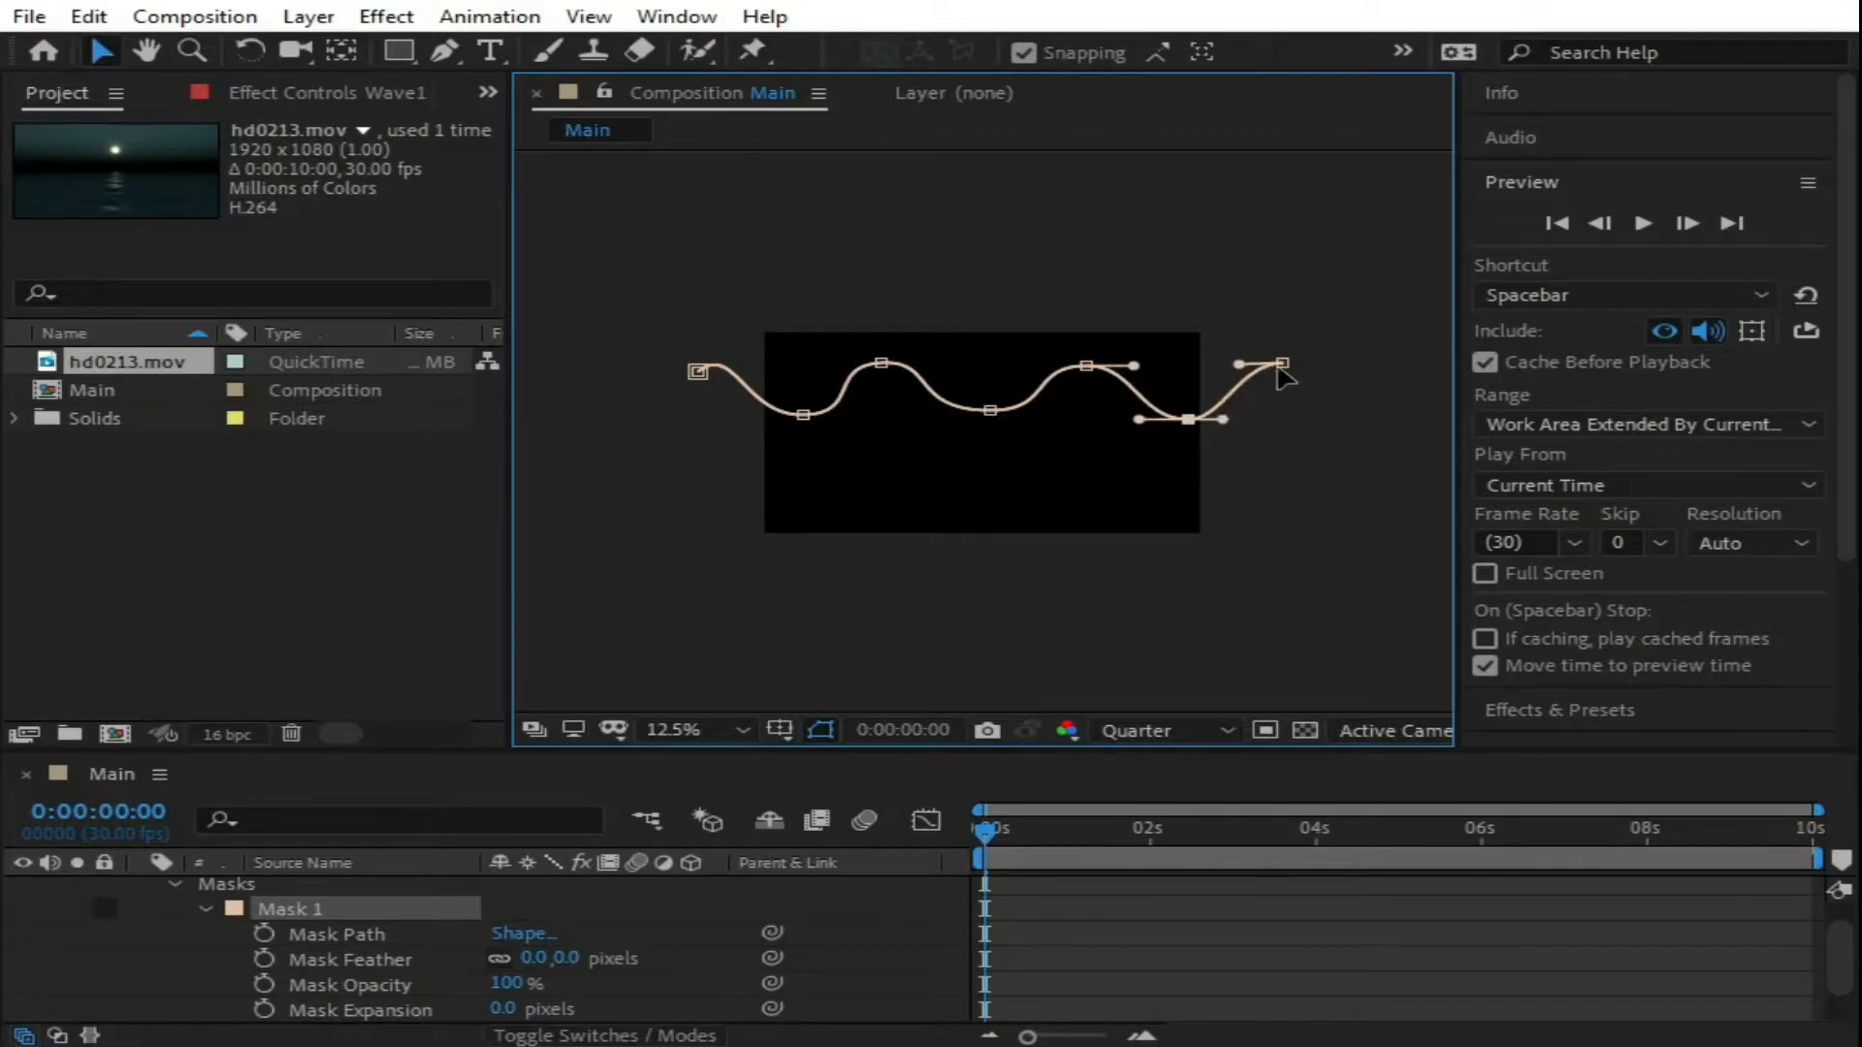
{"action": "left_click_drag", "start_coordinate": [702, 377], "coordinate": [727, 333]}
{"action": "left_click", "coordinate": [1328, 407]}
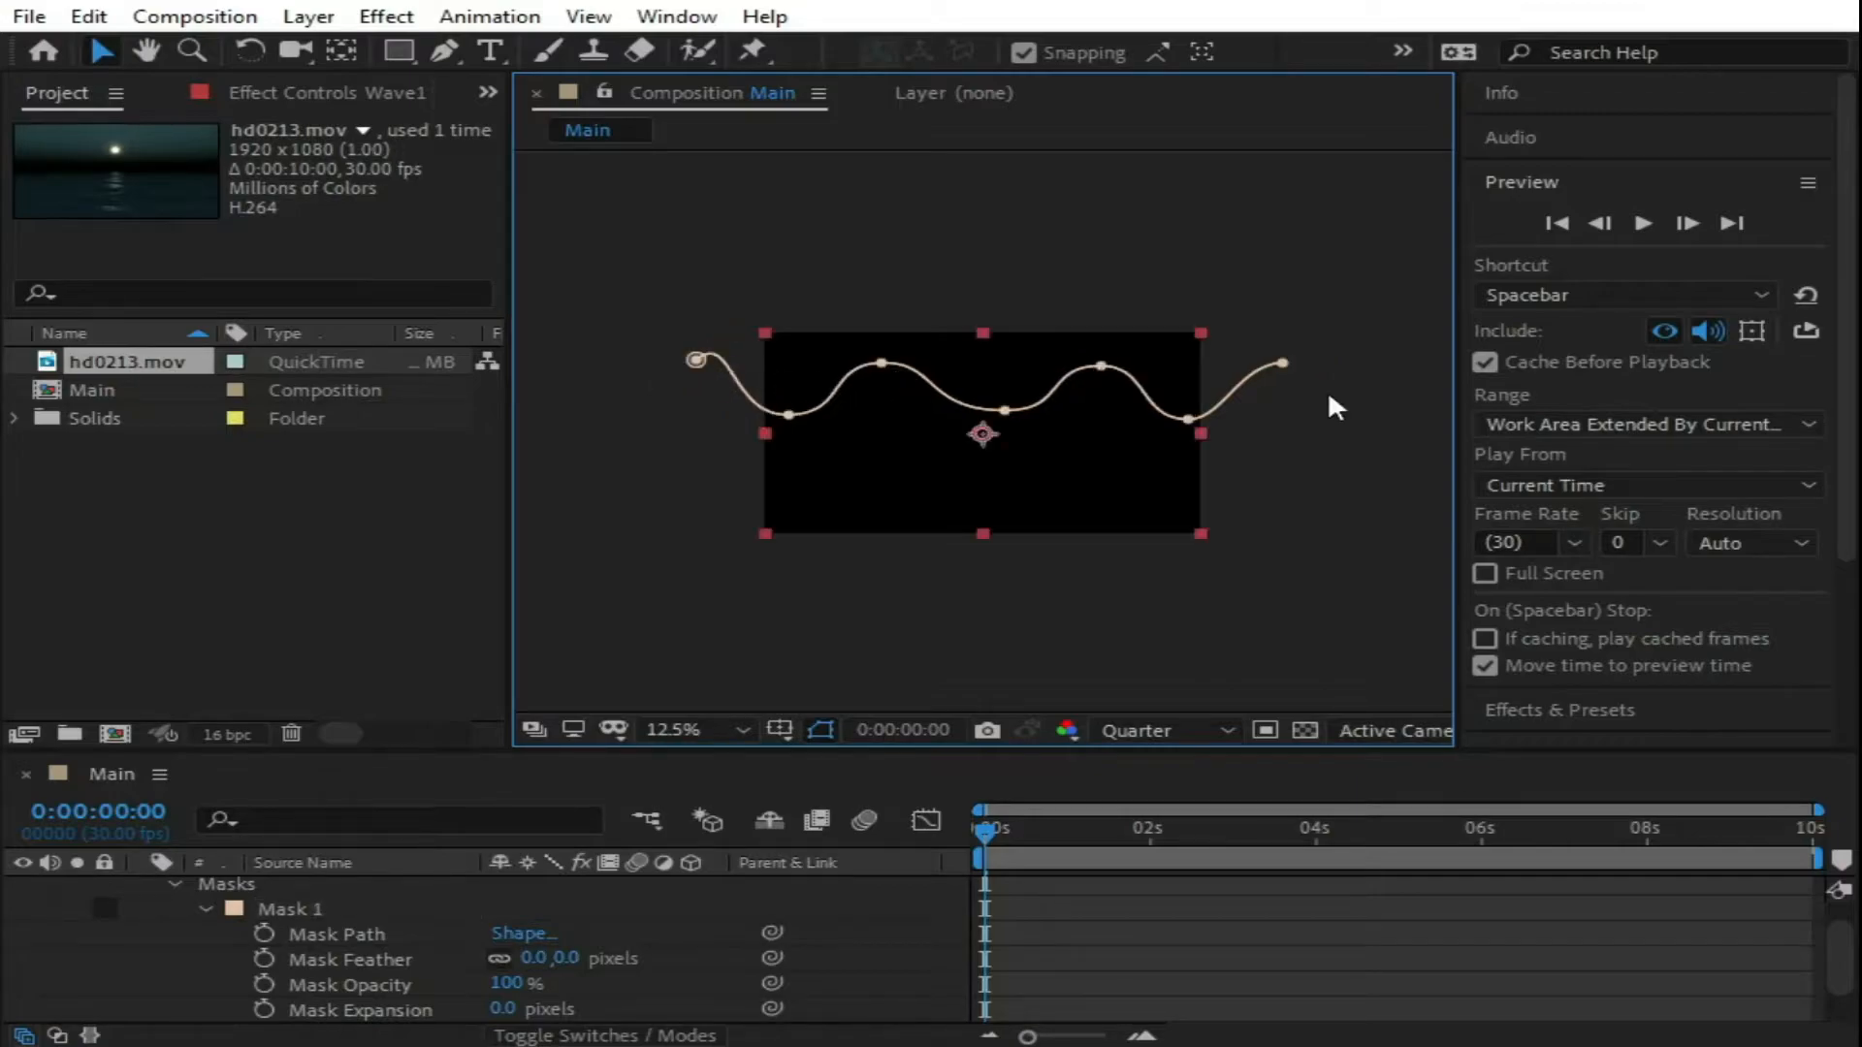
Step: Find the Saber effect by searching for "saber" and apply it to the Wave1 layer
{"action": "left_click", "coordinate": [1500, 184]}
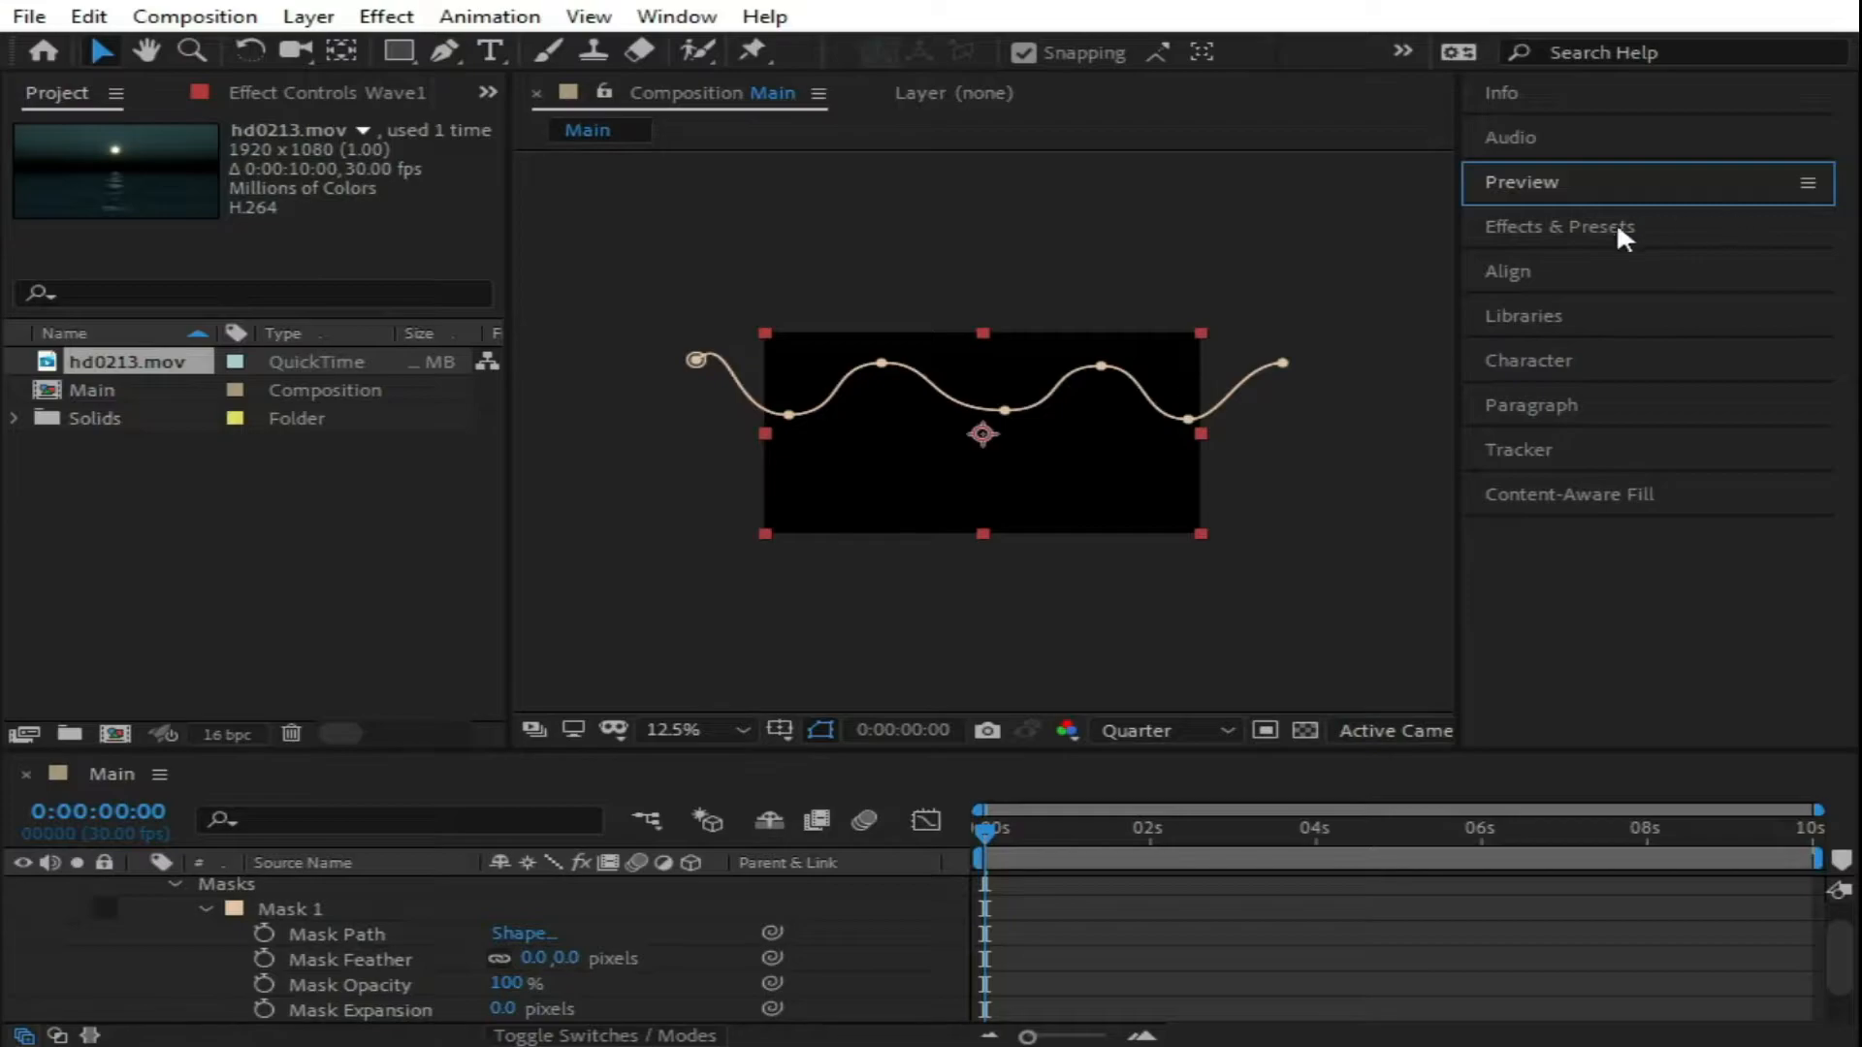
{"action": "left_click", "coordinate": [1562, 226]}
{"action": "left_click", "coordinate": [1552, 271]}
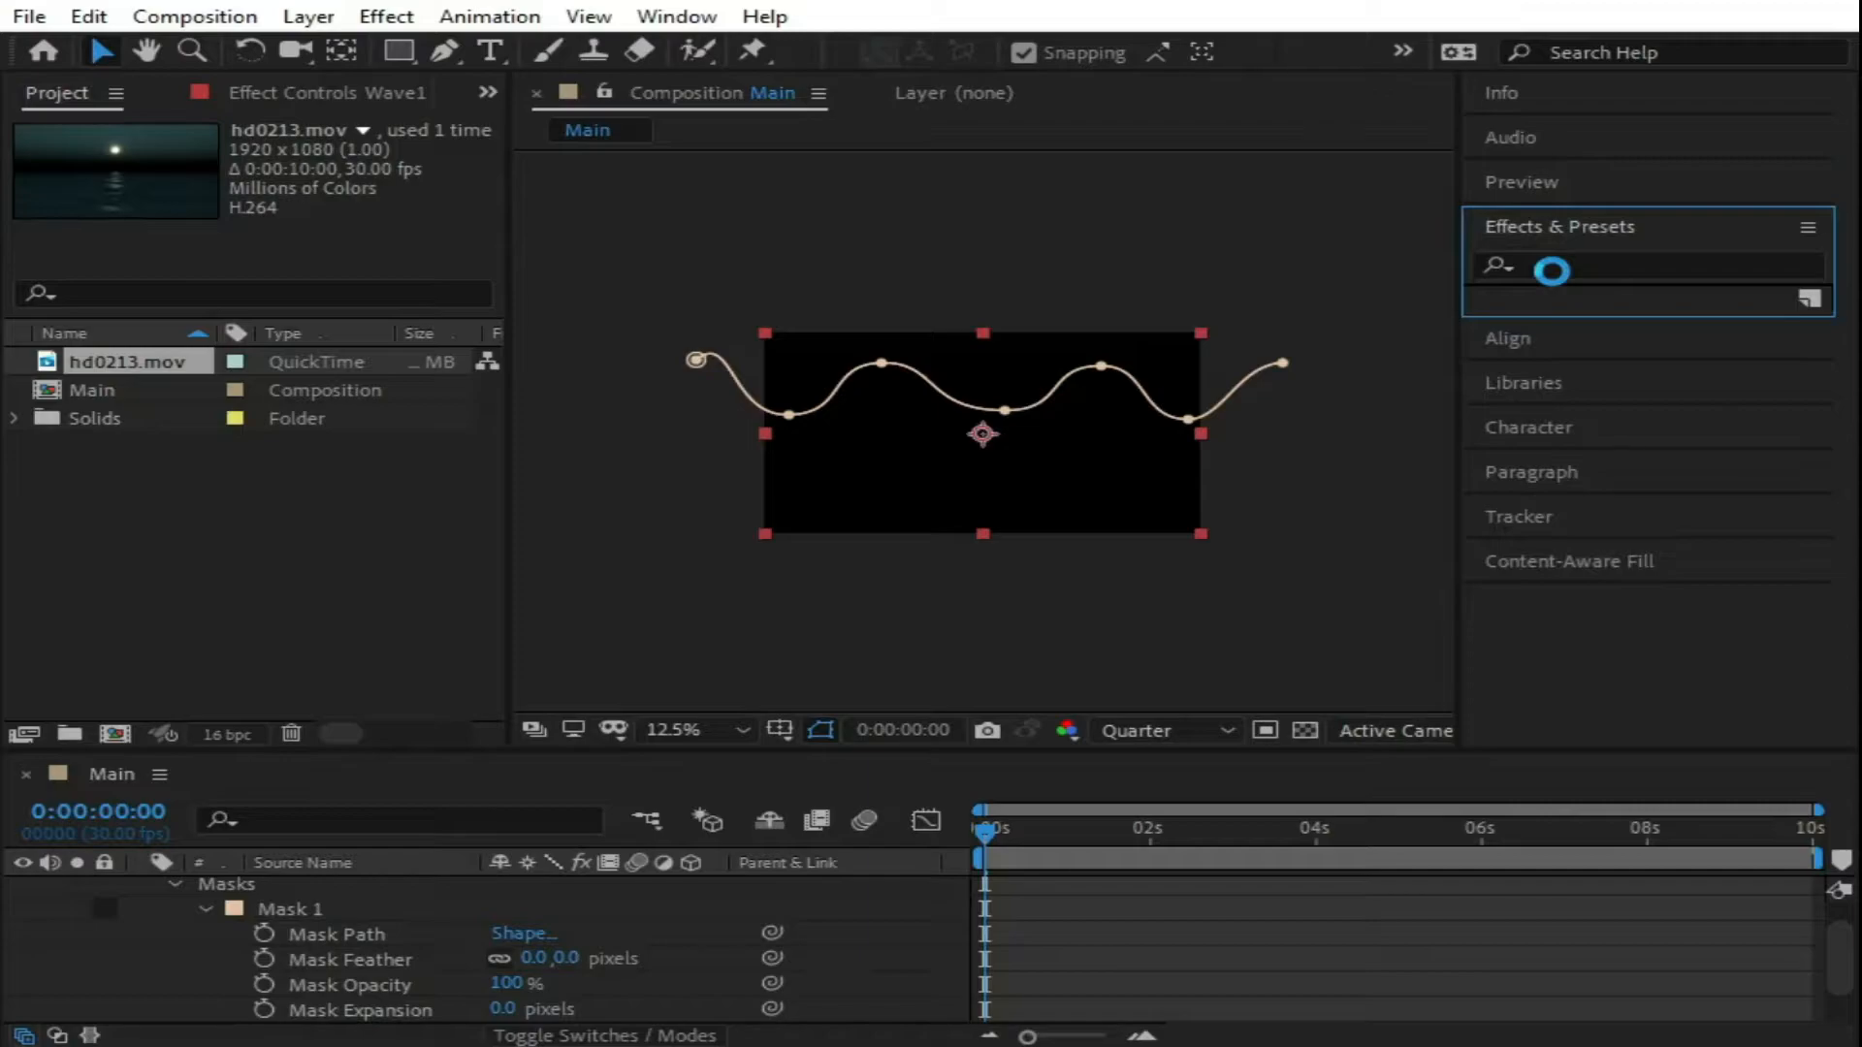
{"action": "left_click", "coordinate": [1515, 273]}
{"action": "type", "text": "saber"}
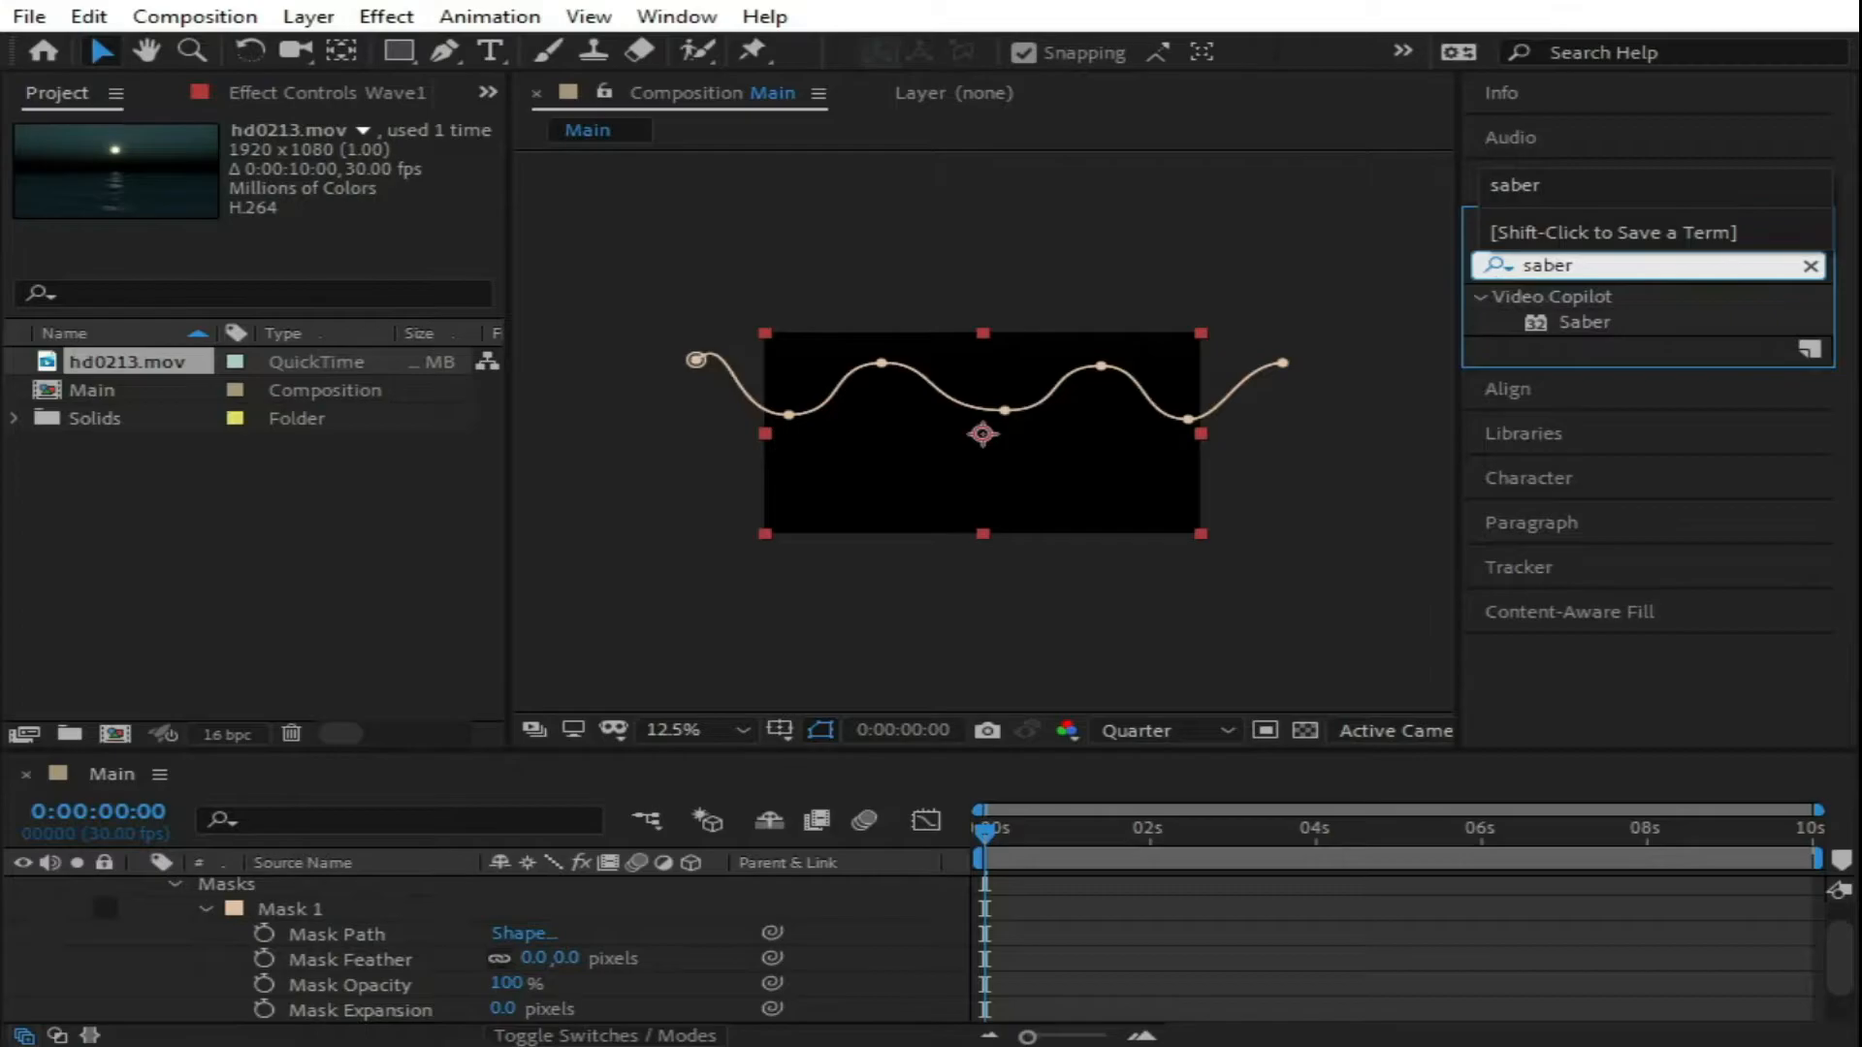
{"action": "left_click_drag", "start_coordinate": [1573, 316], "coordinate": [1095, 882]}
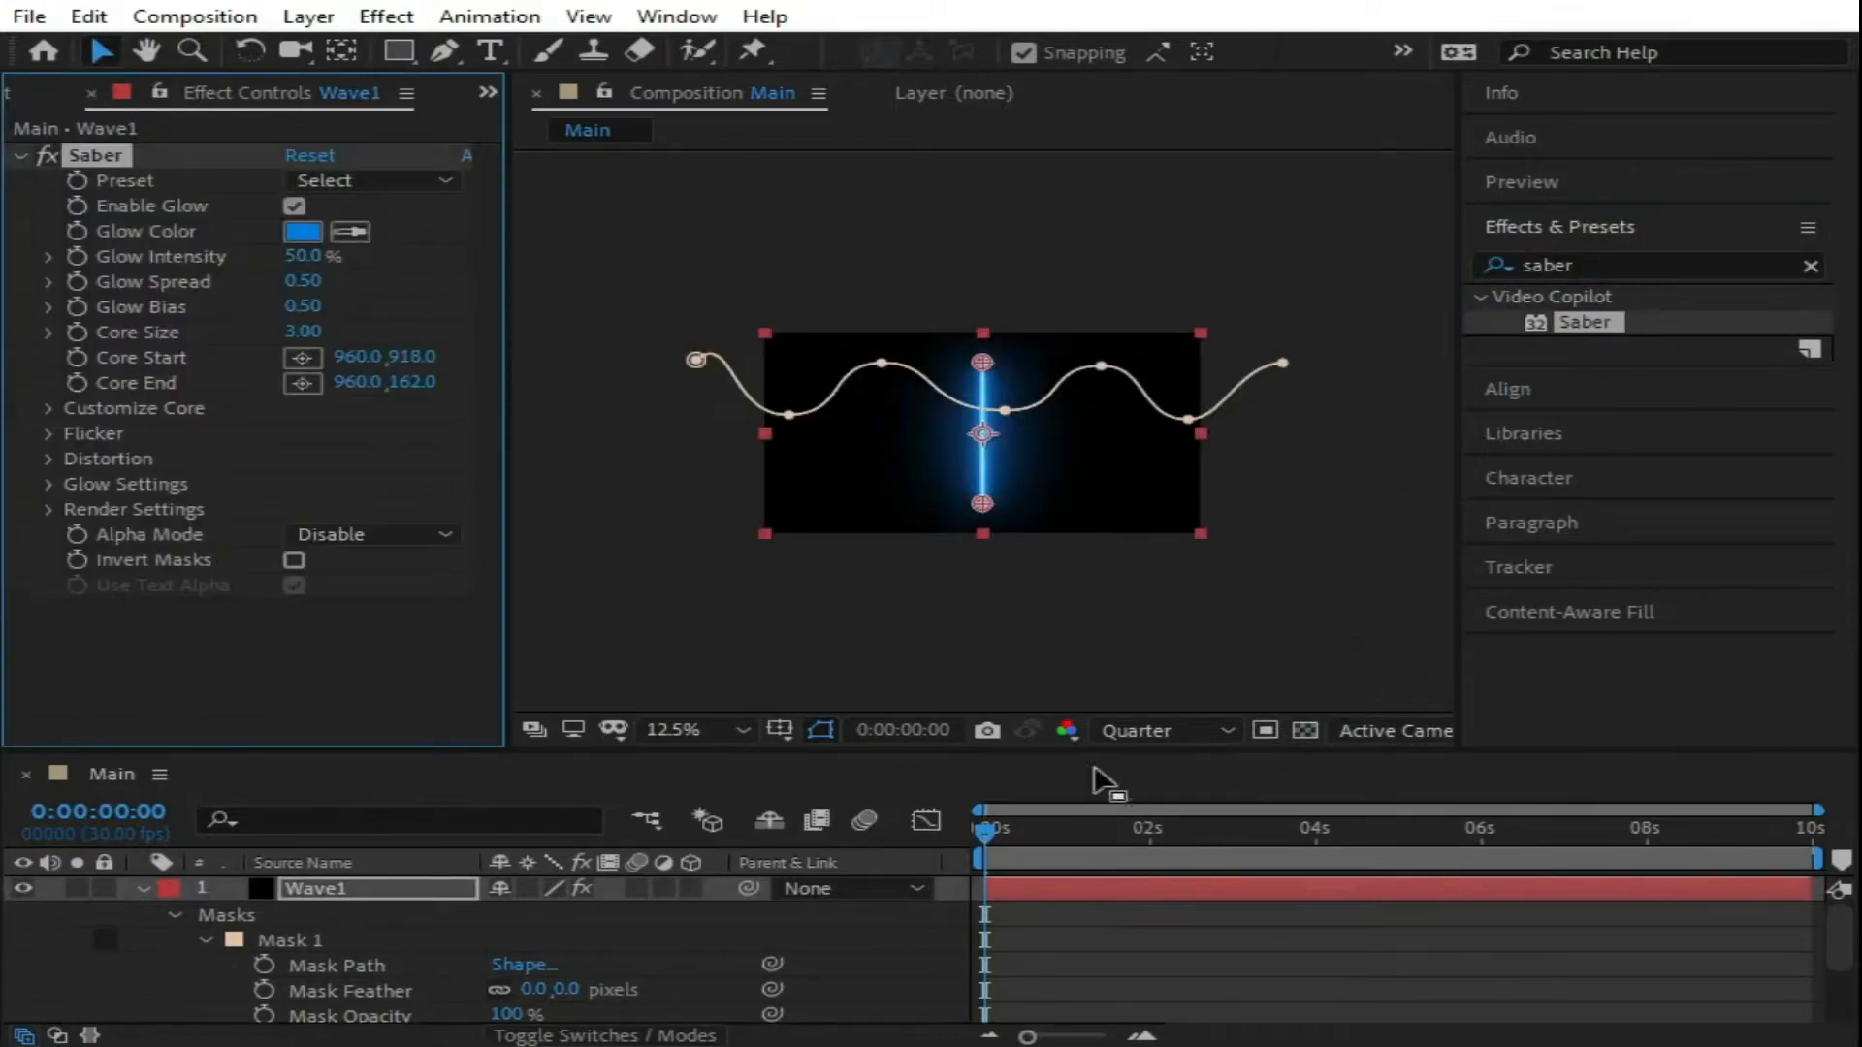
Step: Set Saber's Core Type to Layer Masks and its Glow Intensity to 60%
{"action": "left_click", "coordinate": [48, 408]}
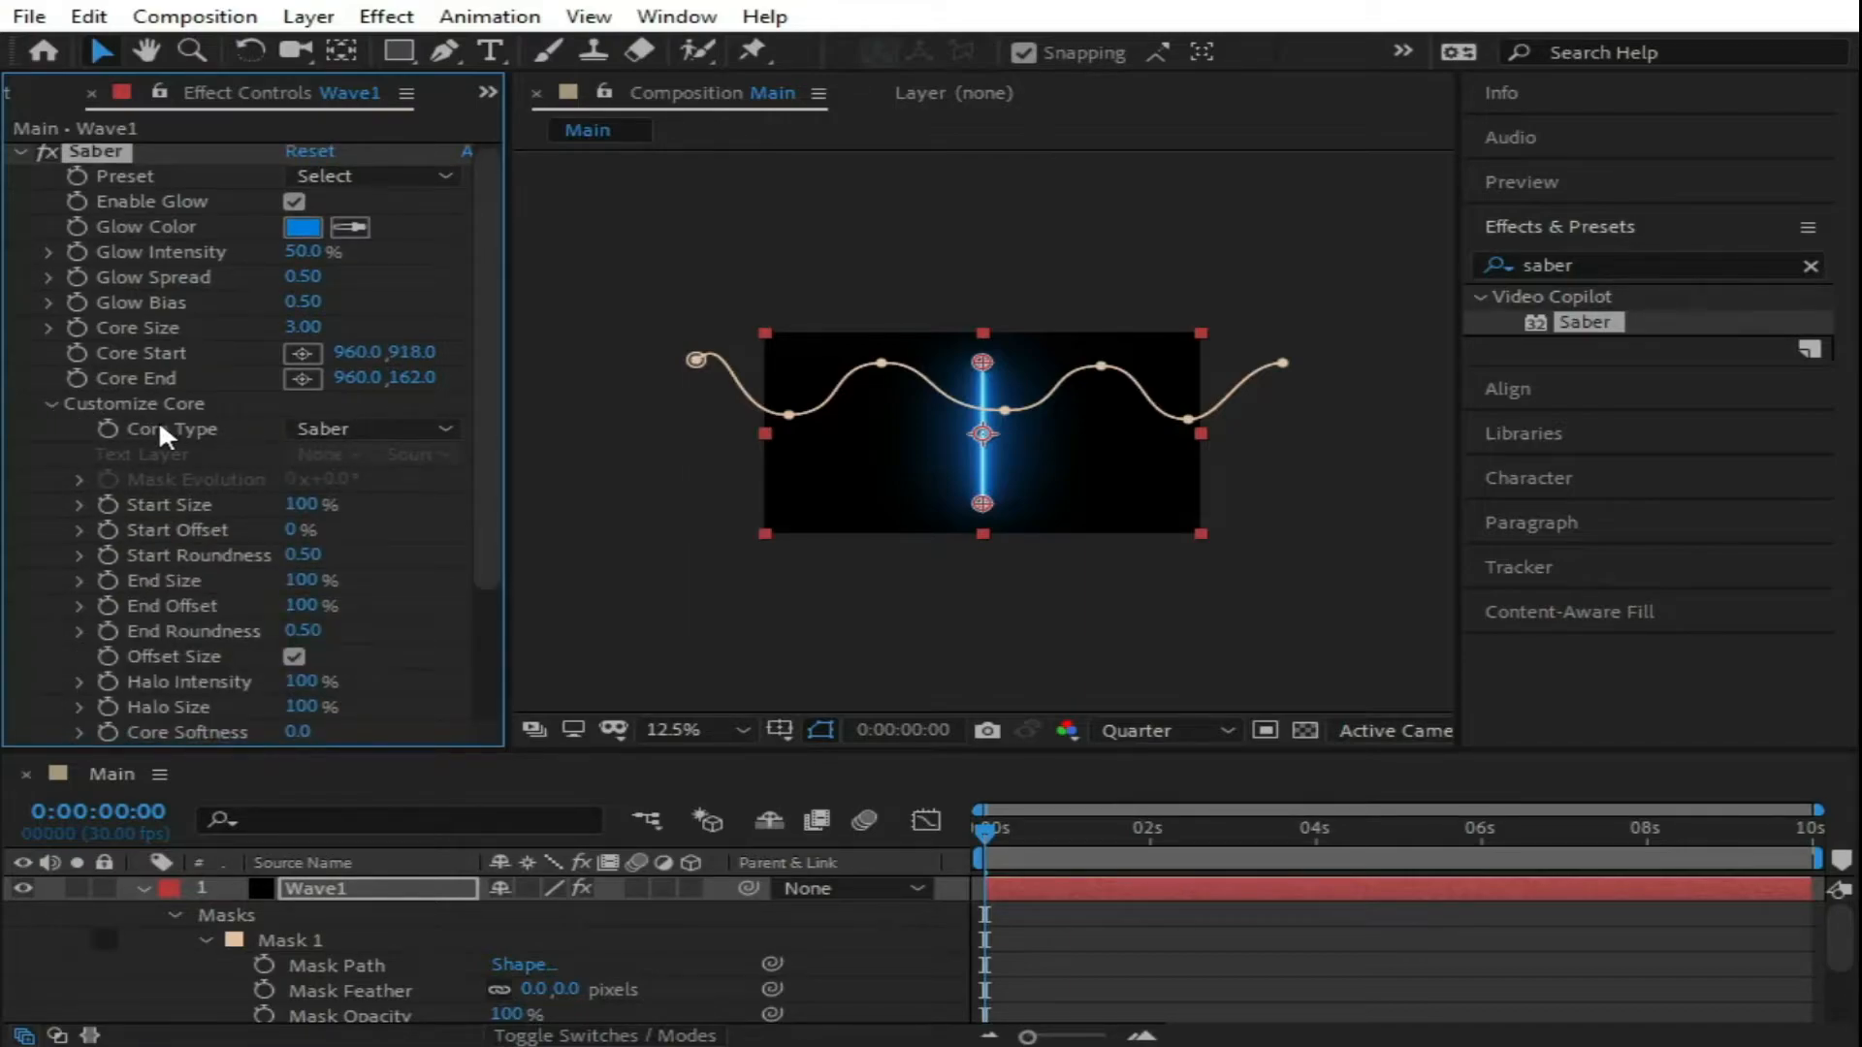
{"action": "left_click", "coordinate": [370, 430]}
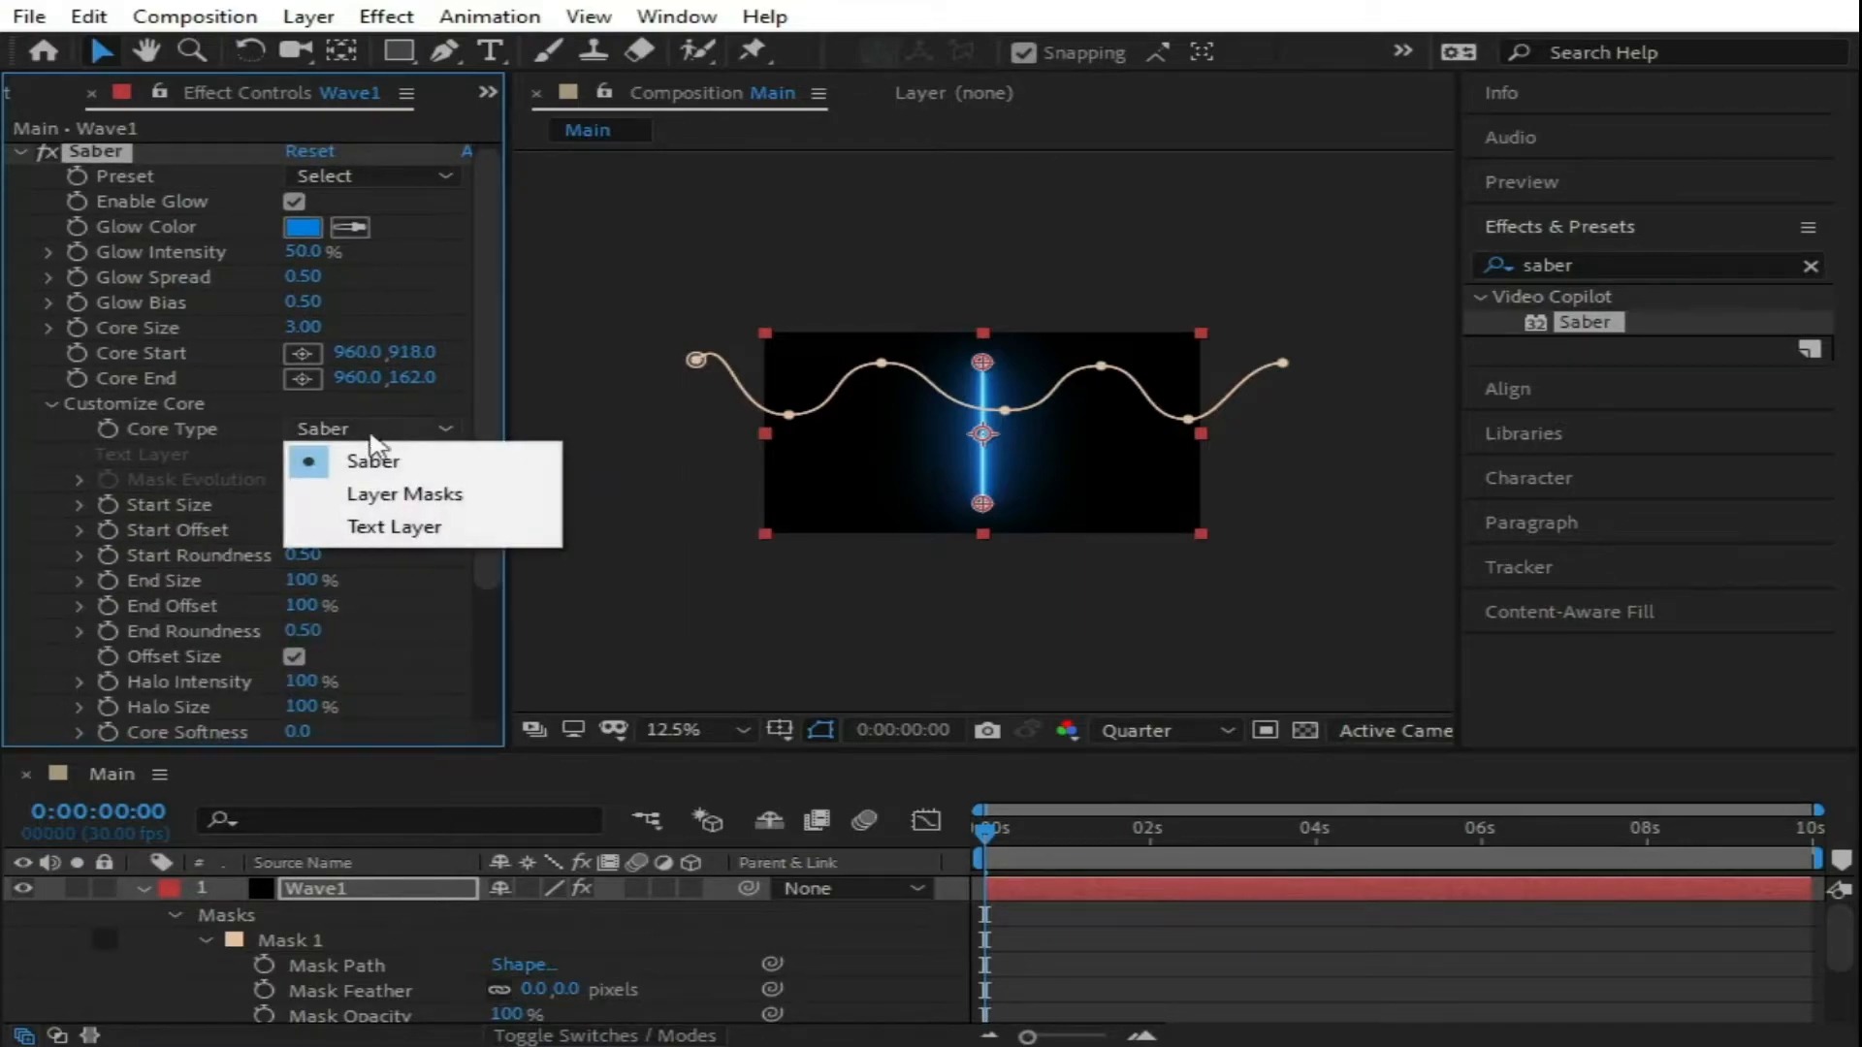
{"action": "left_click", "coordinate": [393, 492]}
{"action": "left_click", "coordinate": [303, 251]}
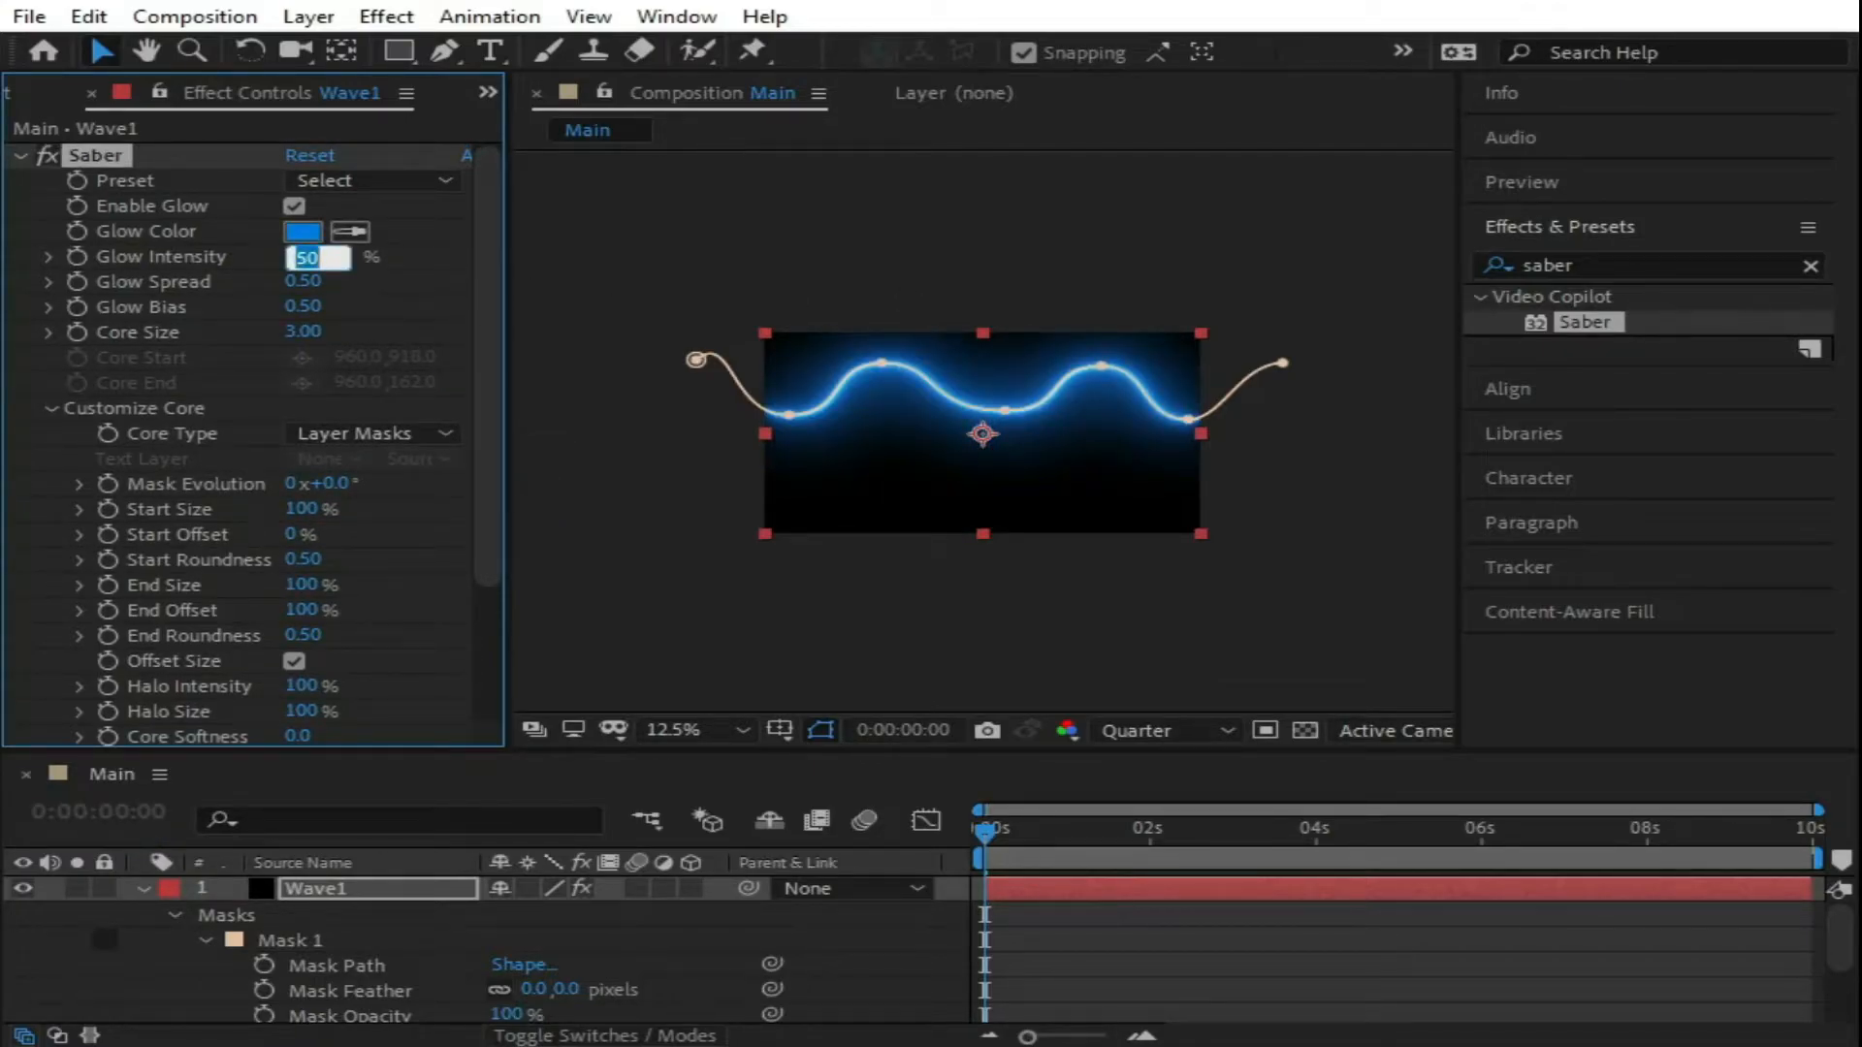
{"action": "key", "text": "Return"}
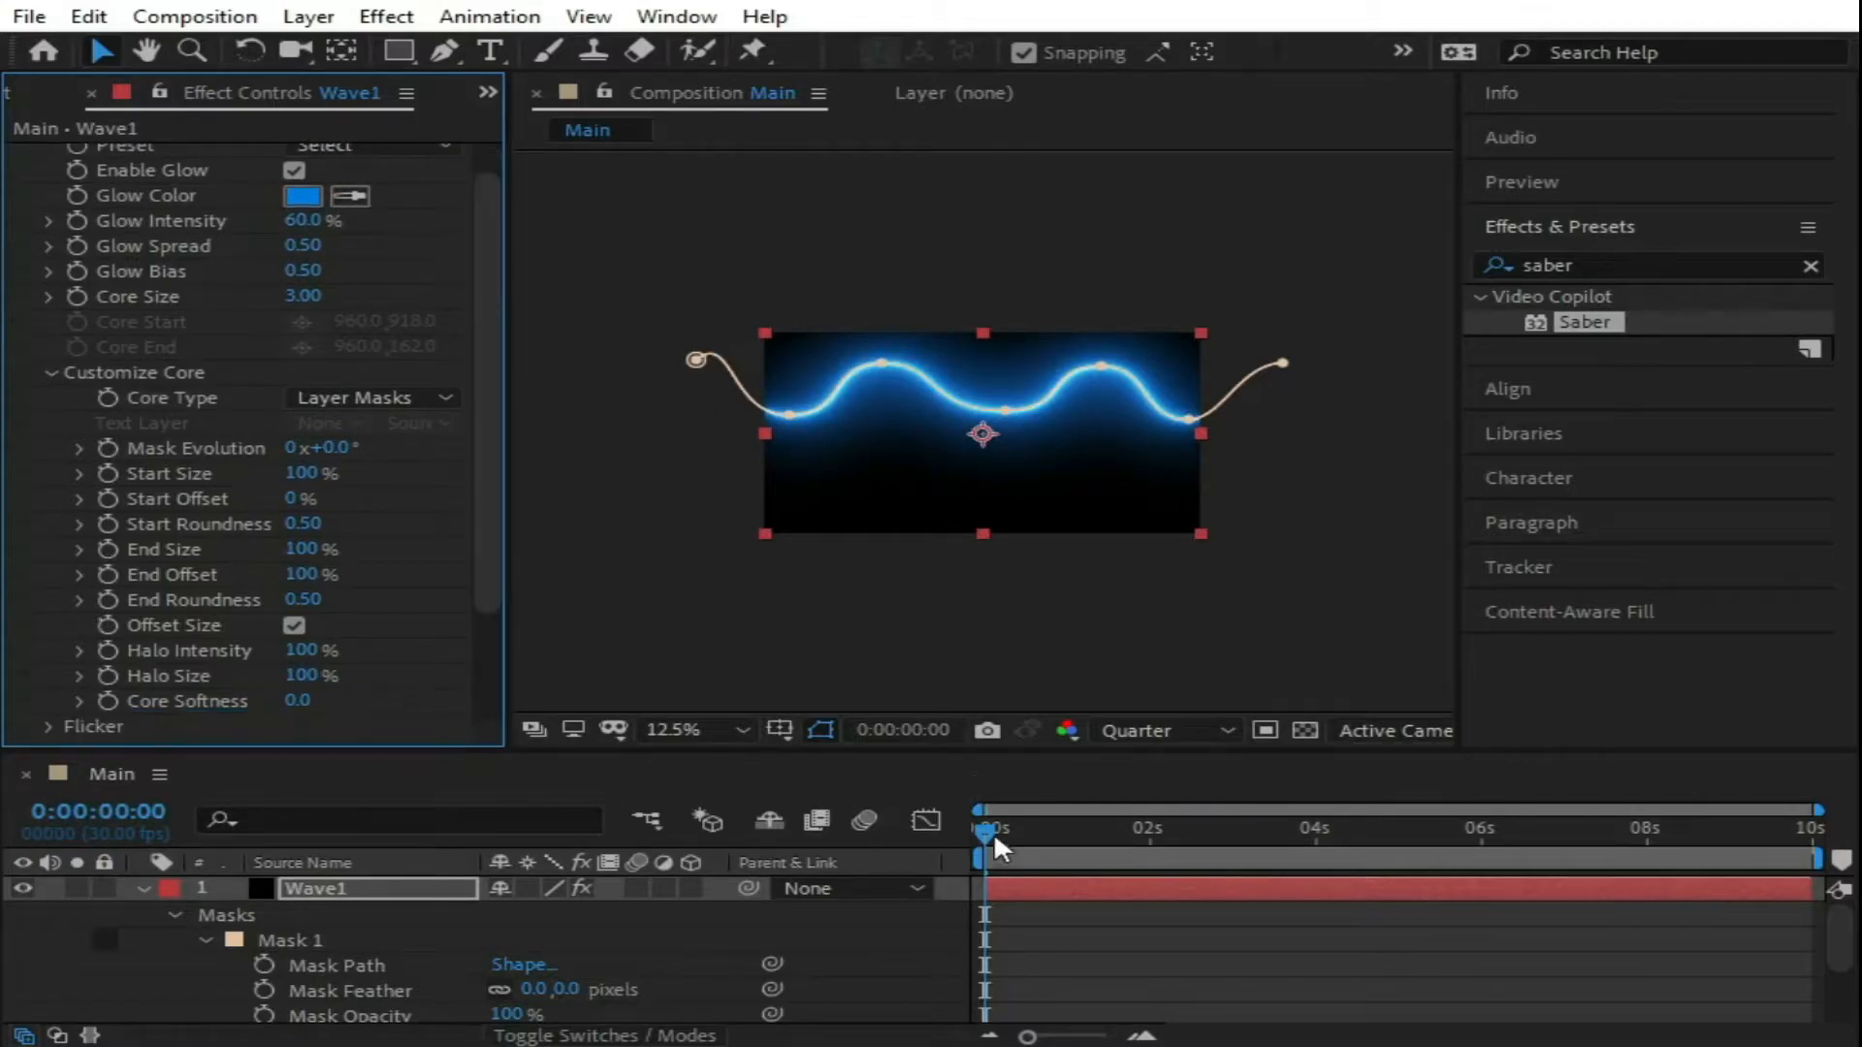
{"action": "left_click", "coordinate": [820, 733]}
{"action": "left_click", "coordinate": [819, 732]}
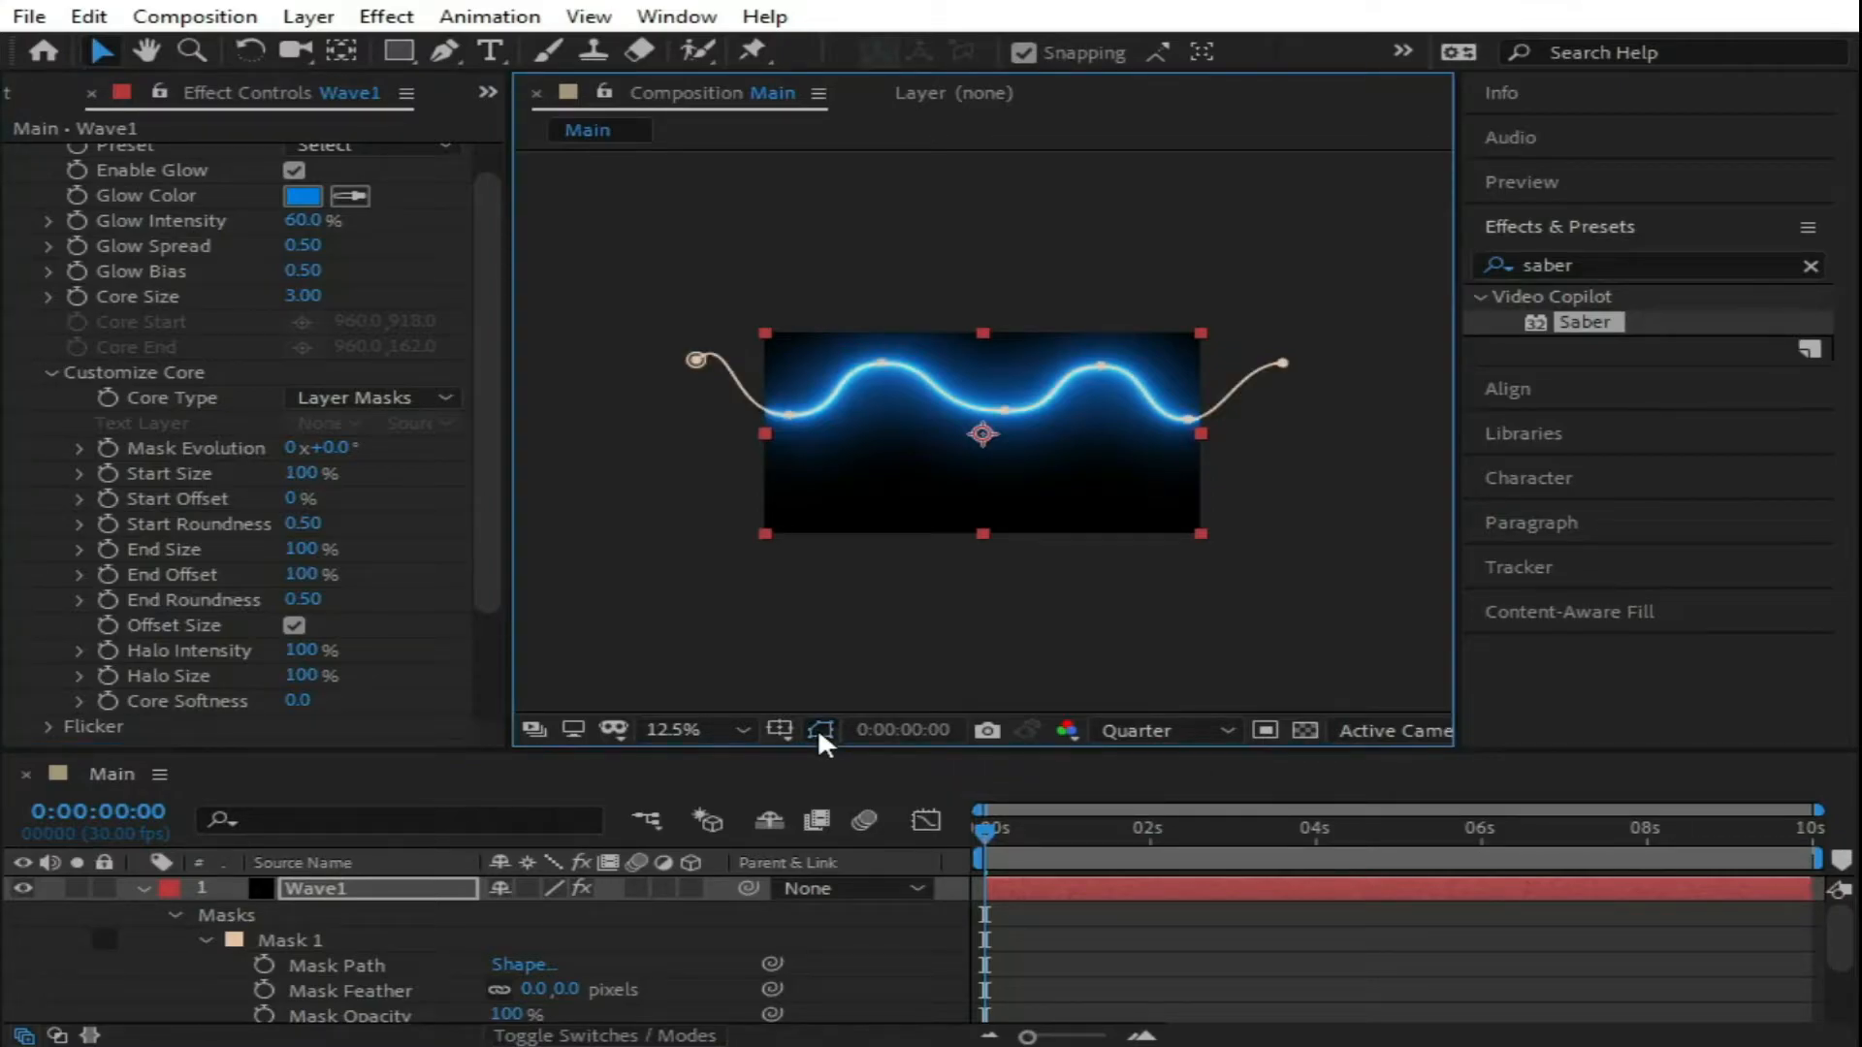
Step: Keyframe Mask 1's Mask Path at 0:00 and nudge the whole wave rightward until its starting point nearly meets the frame's left edge
{"action": "left_click", "coordinate": [304, 960]}
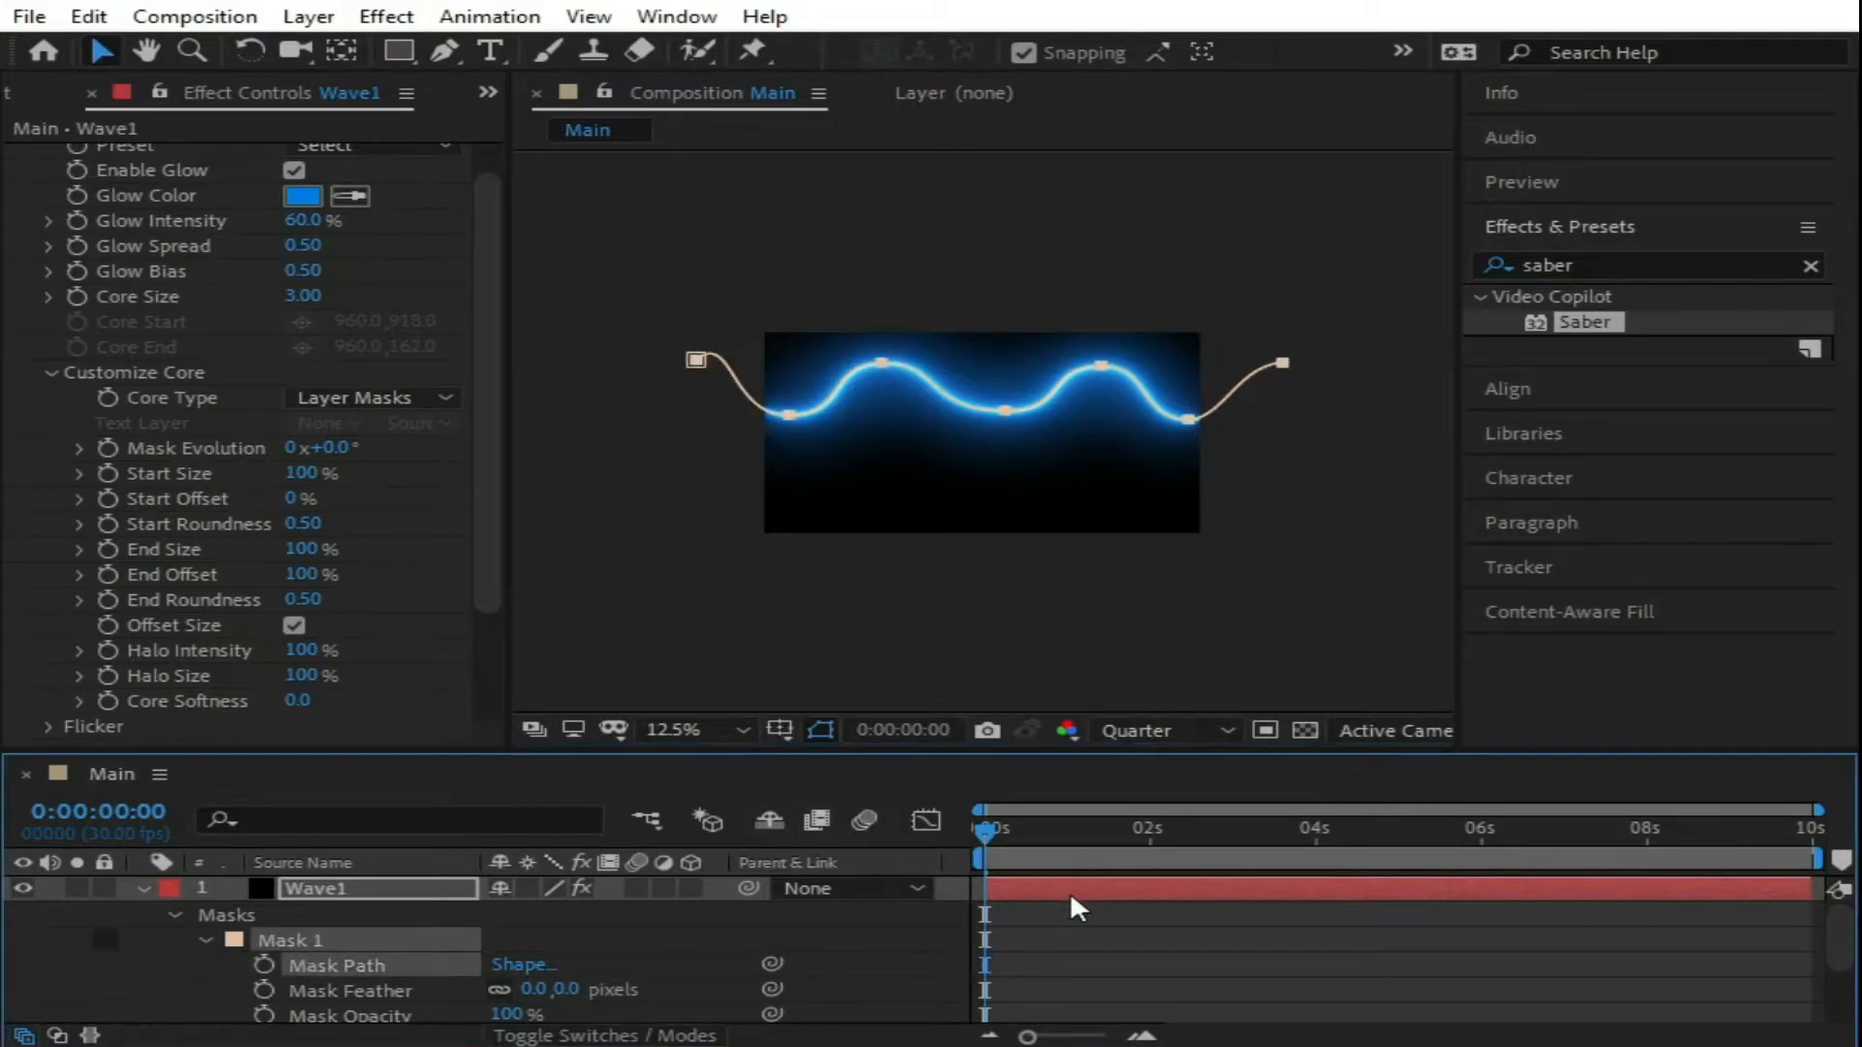
{"action": "left_click", "coordinate": [263, 963]}
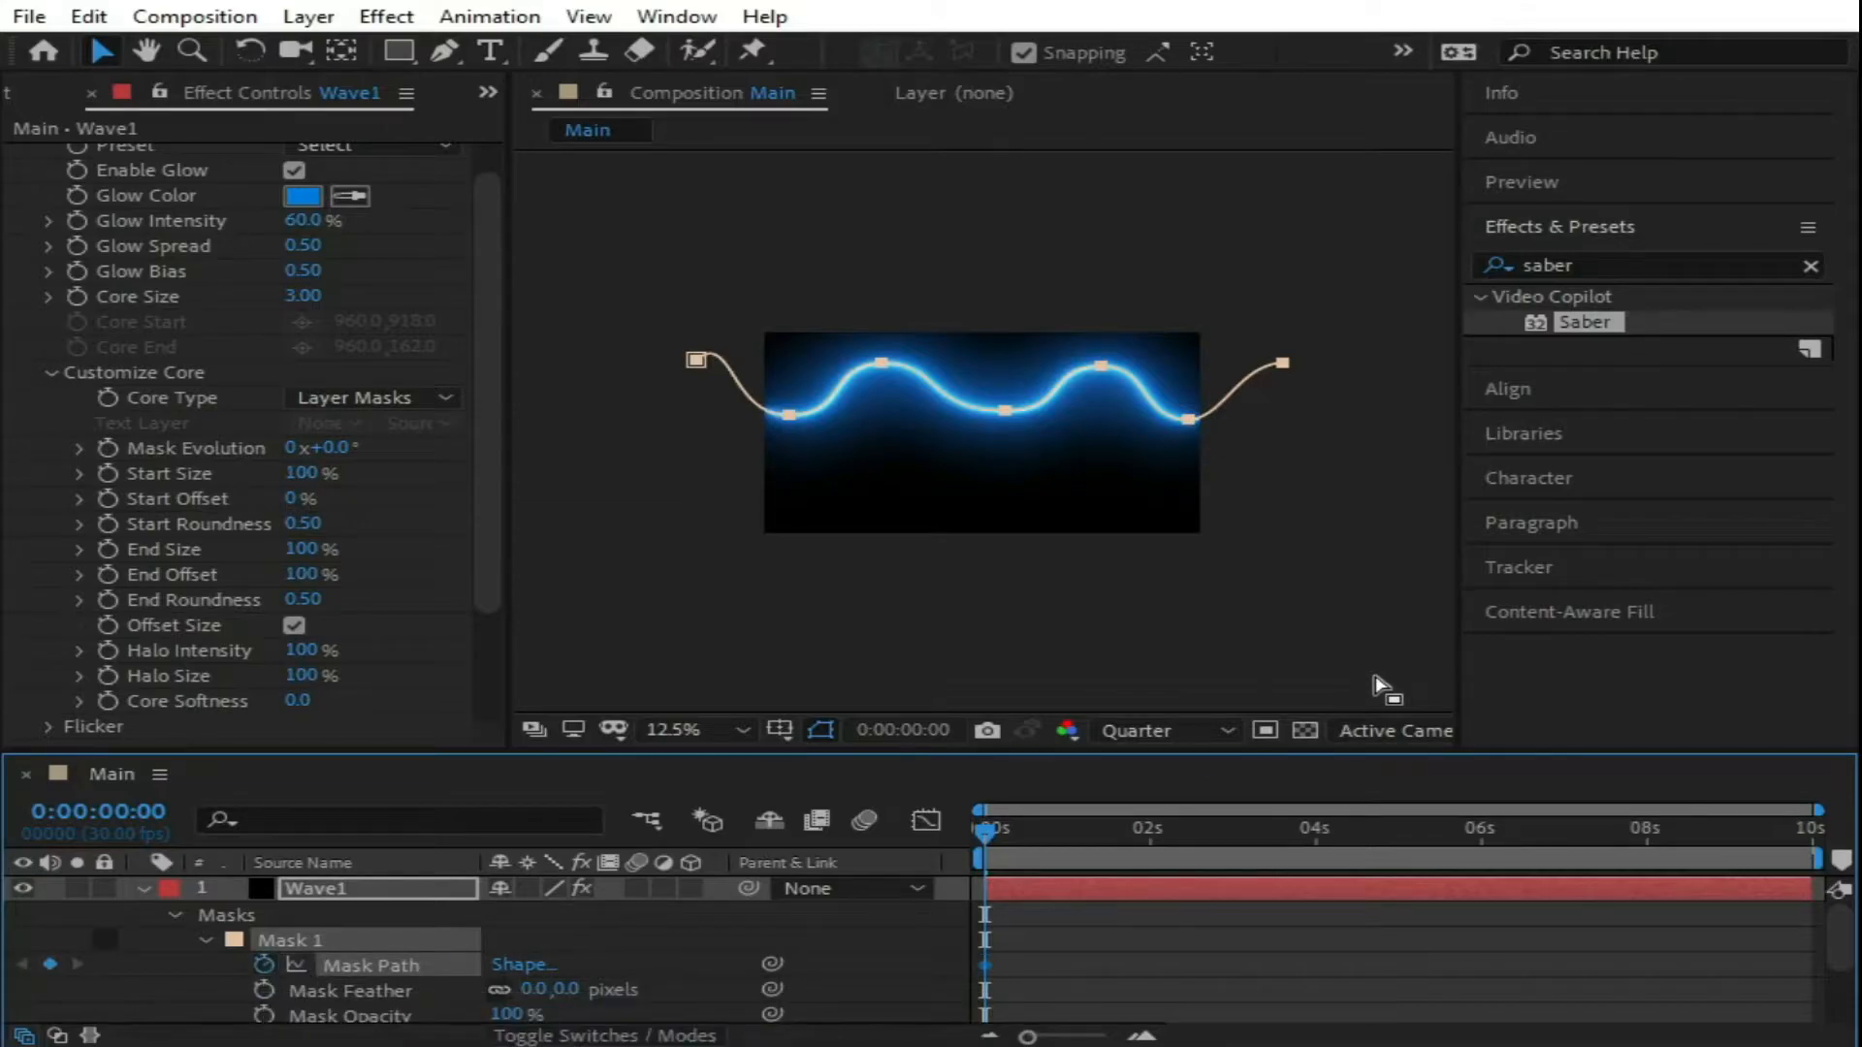
{"action": "key", "text": "Right"}
{"action": "key", "text": "Right"}
{"action": "key", "text": "Right"}
{"action": "key", "text": "Right"}
{"action": "key", "text": "Right"}
{"action": "key", "text": "Right"}
{"action": "key", "text": "Right"}
{"action": "key", "text": "Right"}
{"action": "key", "text": "Right"}
{"action": "key", "text": "Right"}
{"action": "key", "text": "Right"}
{"action": "key", "text": "Right"}
{"action": "key", "text": "Right"}
{"action": "key", "text": "Right"}
{"action": "key", "text": "Right"}
{"action": "key", "text": "Right"}
{"action": "key", "text": "Right"}
{"action": "key", "text": "Right"}
{"action": "key", "text": "Right"}
{"action": "key", "text": "Right"}
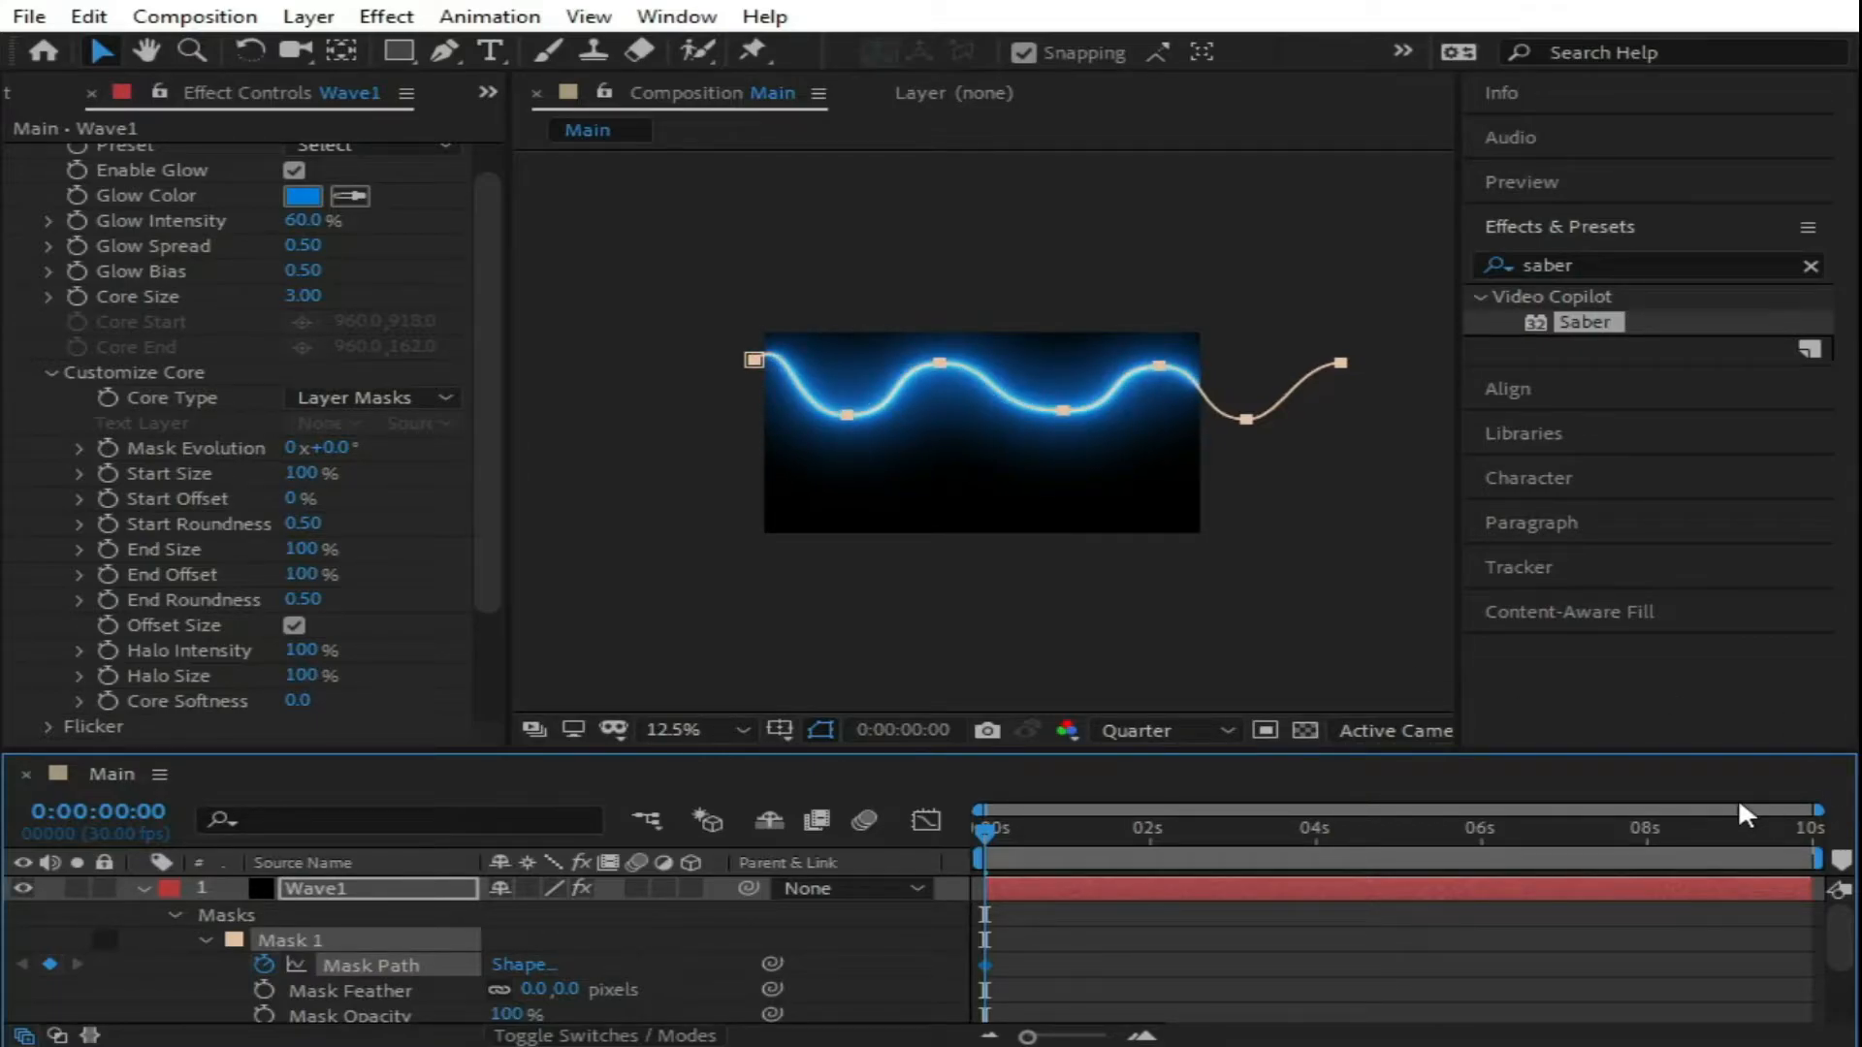
Step: At 0:00:09:29, shift the whole mask path leftward until its end point meets the frame's right edge, adding a second keyframe
{"action": "key", "text": "End"}
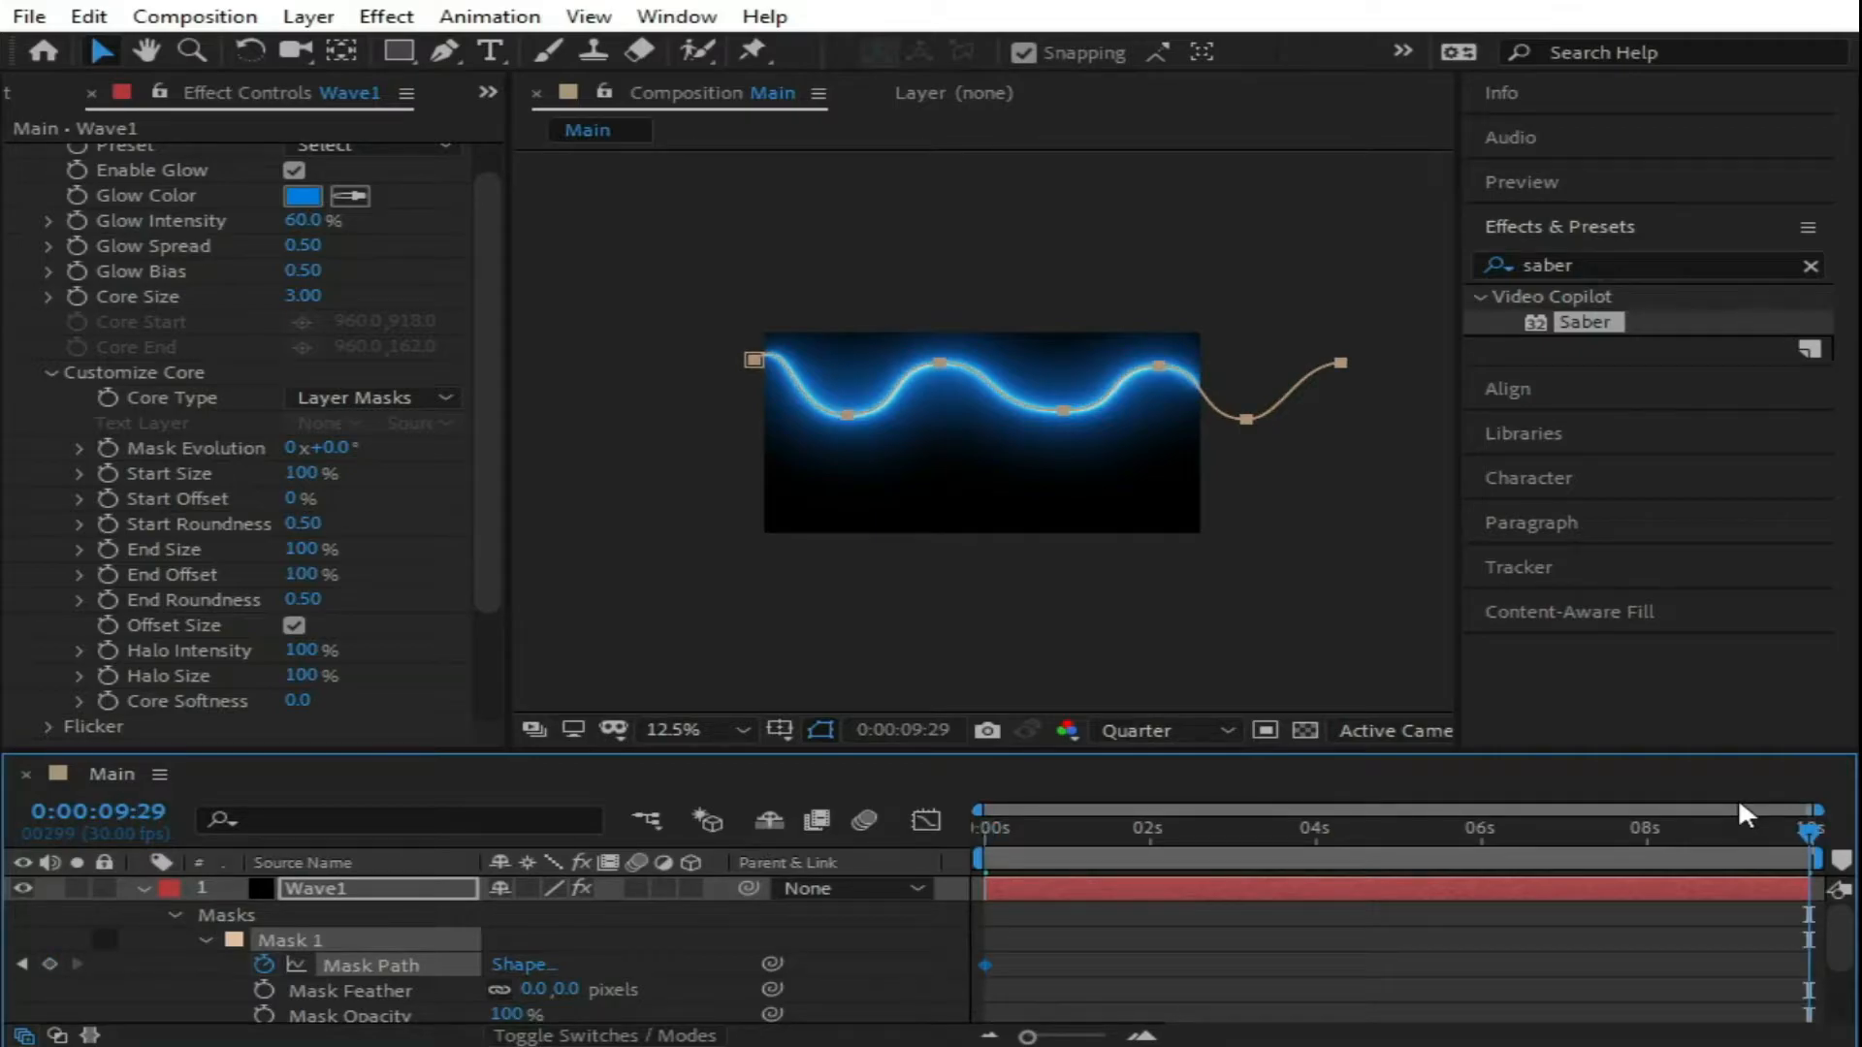
{"action": "key", "text": "shift+Left"}
{"action": "key", "text": "shift+Left"}
{"action": "key", "text": "shift+Left"}
{"action": "key", "text": "shift+Left"}
{"action": "key", "text": "shift+Left"}
{"action": "key", "text": "shift+Left"}
{"action": "key", "text": "shift+Left"}
{"action": "key", "text": "shift+Left"}
{"action": "key", "text": "shift+Left"}
{"action": "key", "text": "shift+Left"}
{"action": "key", "text": "shift+Left"}
{"action": "key", "text": "shift+Left"}
{"action": "key", "text": "shift+Left"}
{"action": "key", "text": "shift+Left"}
{"action": "key", "text": "shift+Left"}
{"action": "key", "text": "shift+Left"}
{"action": "key", "text": "shift+Left"}
{"action": "key", "text": "shift+Left"}
{"action": "key", "text": "shift+Left"}
{"action": "key", "text": "shift+Left"}
{"action": "key", "text": "shift+Left"}
{"action": "key", "text": "shift+Left"}
{"action": "key", "text": "shift+Left"}
{"action": "key", "text": "shift+Left"}
{"action": "key", "text": "shift+Left"}
{"action": "key", "text": "shift+Left"}
{"action": "key", "text": "shift+Left"}
{"action": "key", "text": "shift+Left"}
{"action": "key", "text": "shift+Left"}
{"action": "key", "text": "shift+Left"}
{"action": "key", "text": "shift+Left"}
{"action": "key", "text": "shift+Left"}
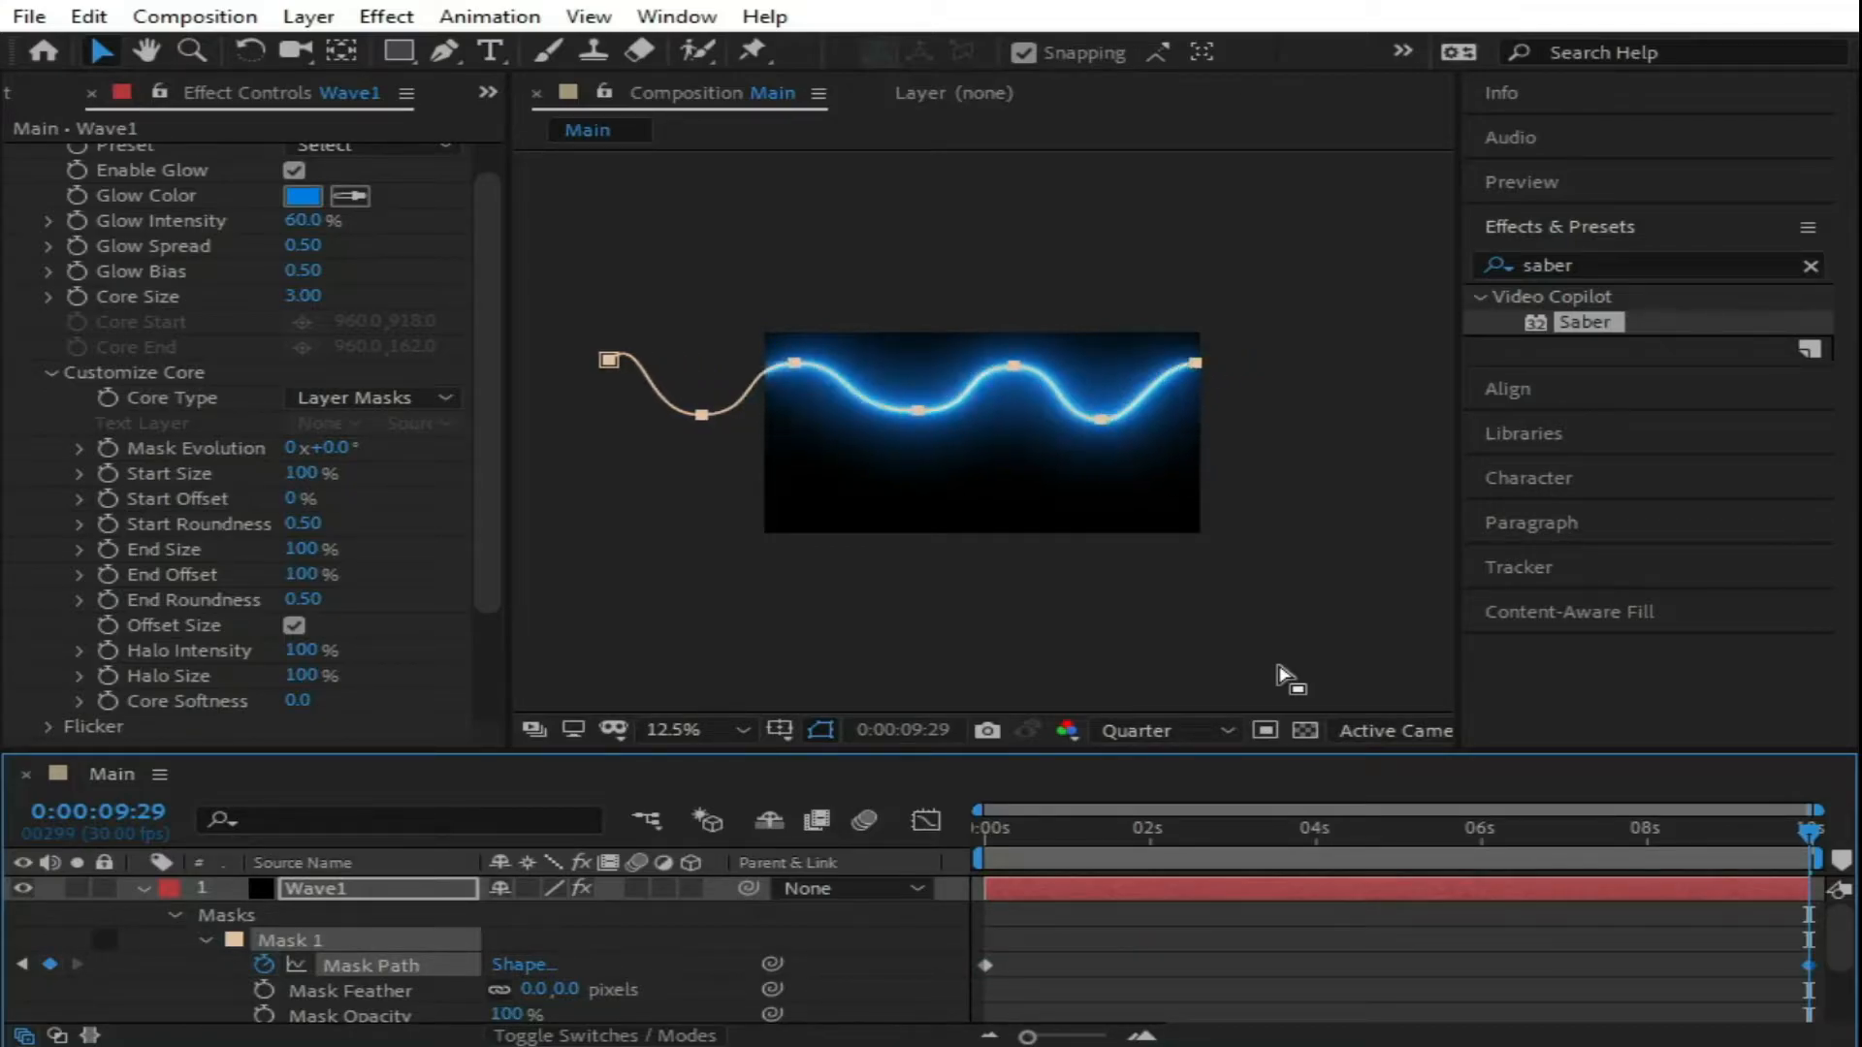
Step: Play back the mask path animation from the start of the composition
{"action": "left_click_drag", "start_coordinate": [1782, 834], "coordinate": [841, 830]}
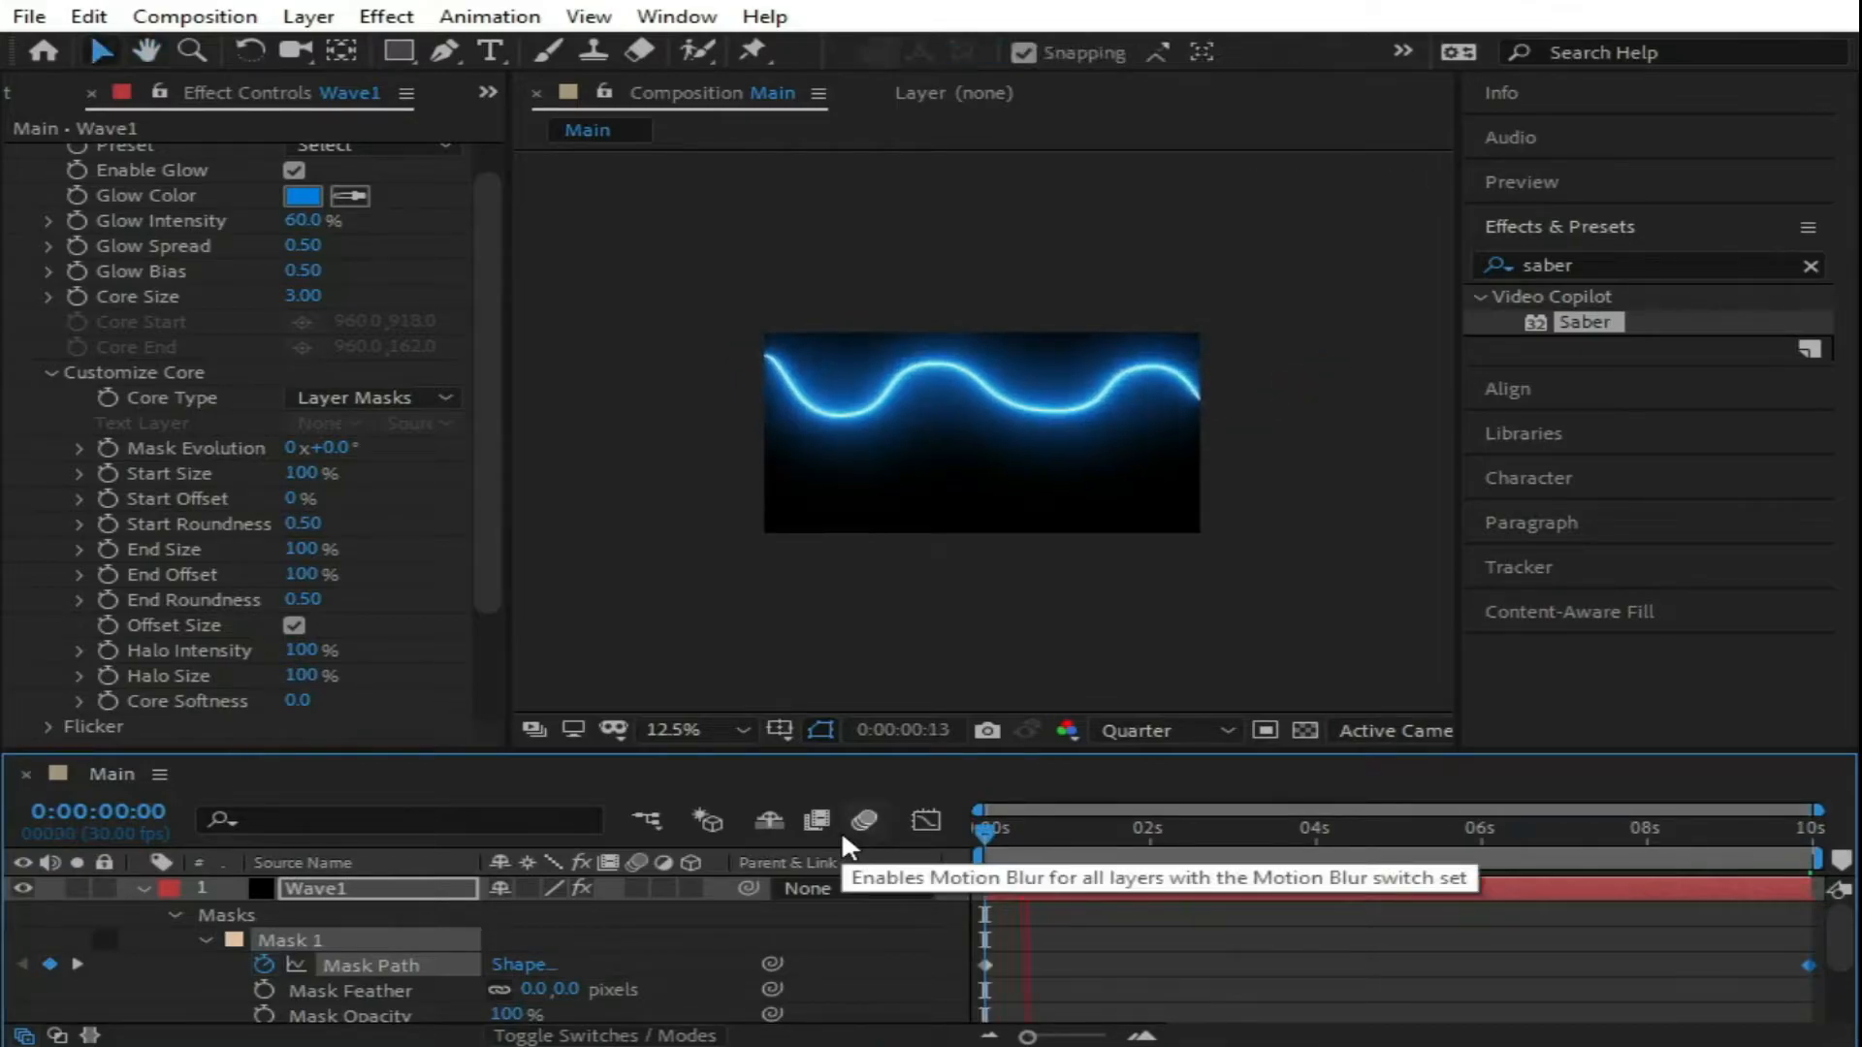
{"action": "key", "text": "space"}
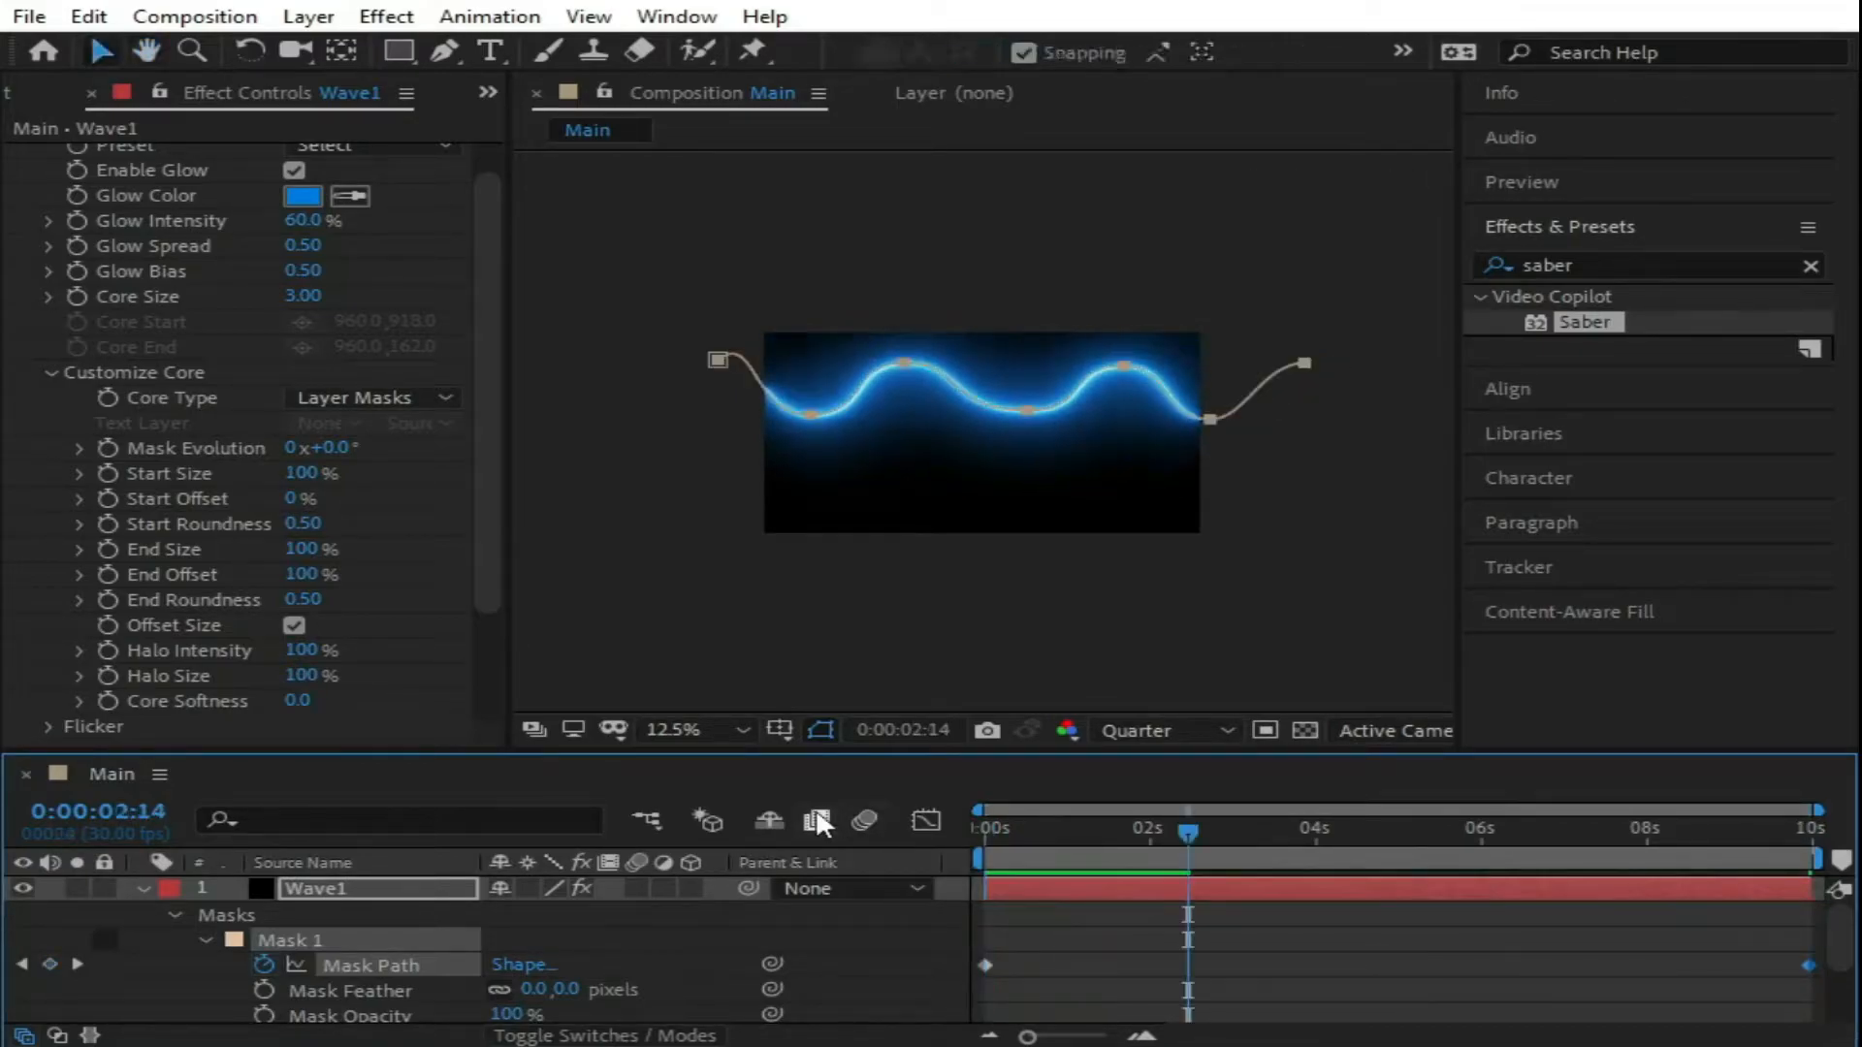
{"action": "key", "text": "space"}
Step: At the start of the composition, set Saber's core End Offset to 0%
{"action": "scroll", "coordinate": [356, 640], "scroll_direction": "down", "scroll_amount": 2}
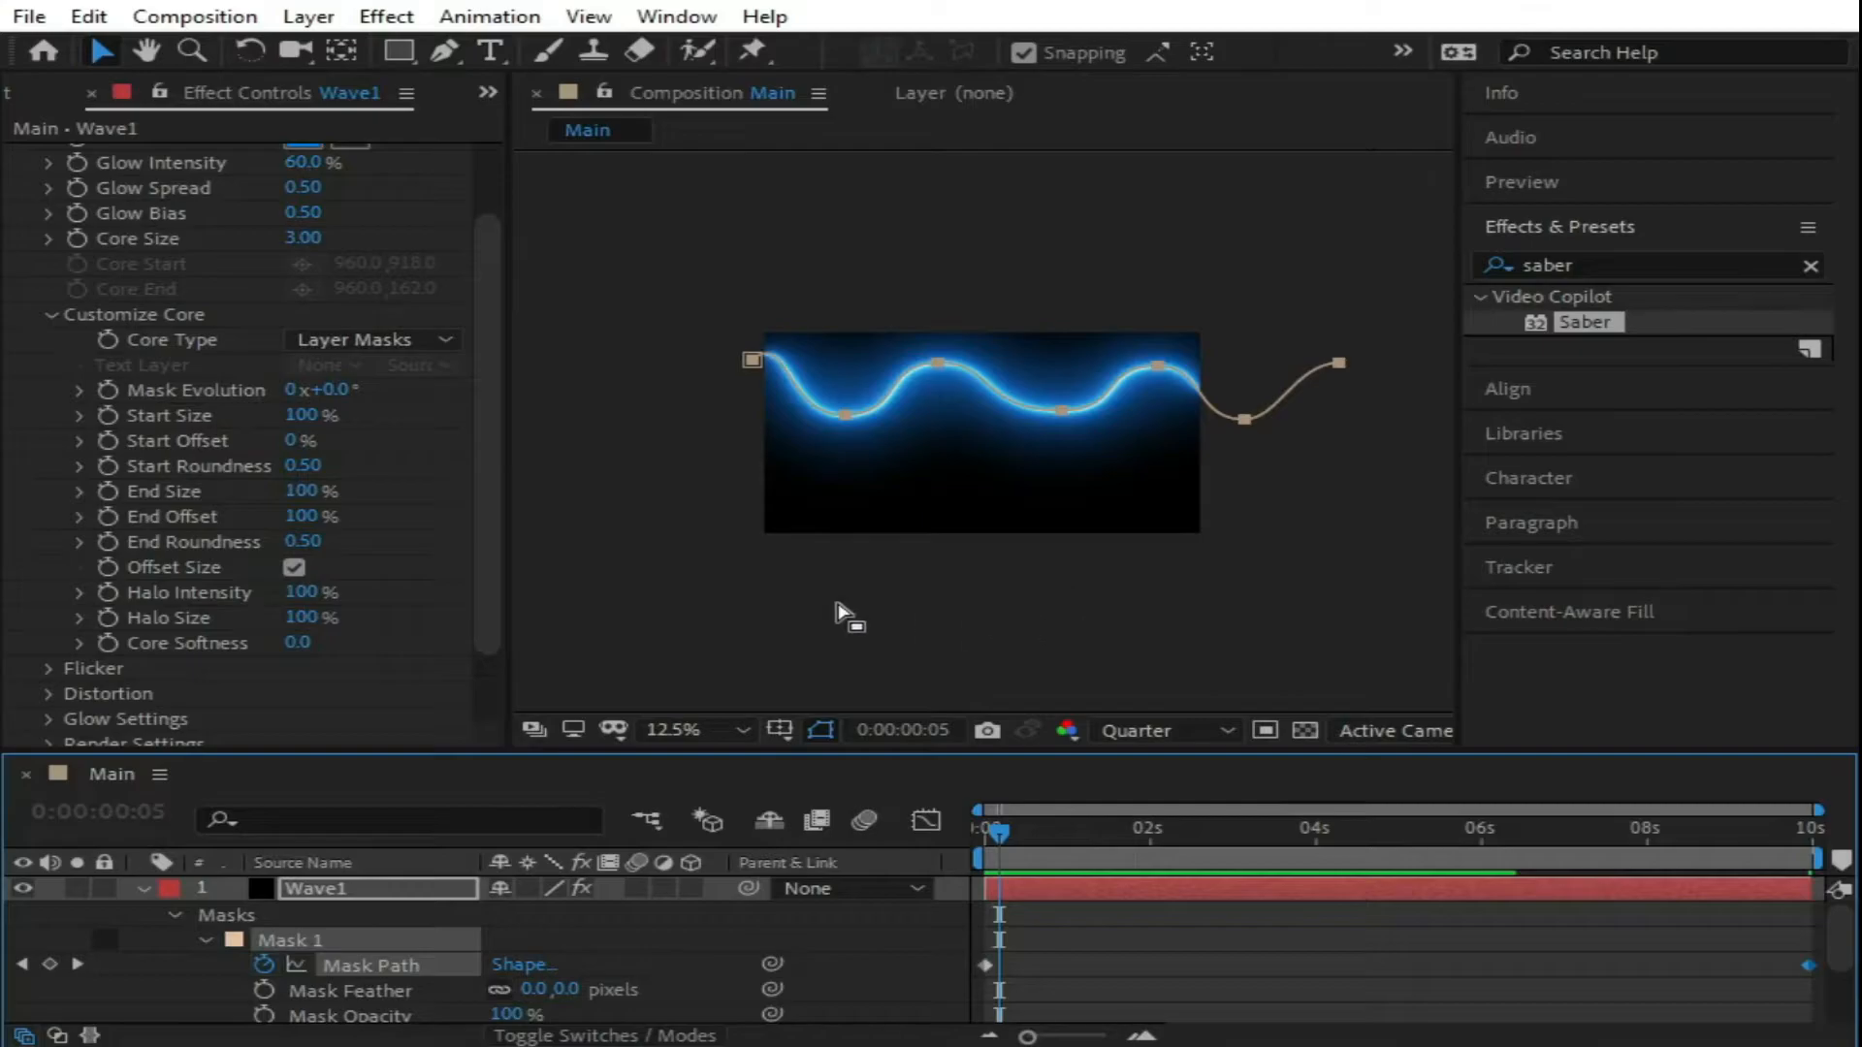
{"action": "left_click_drag", "start_coordinate": [1003, 835], "coordinate": [985, 830]}
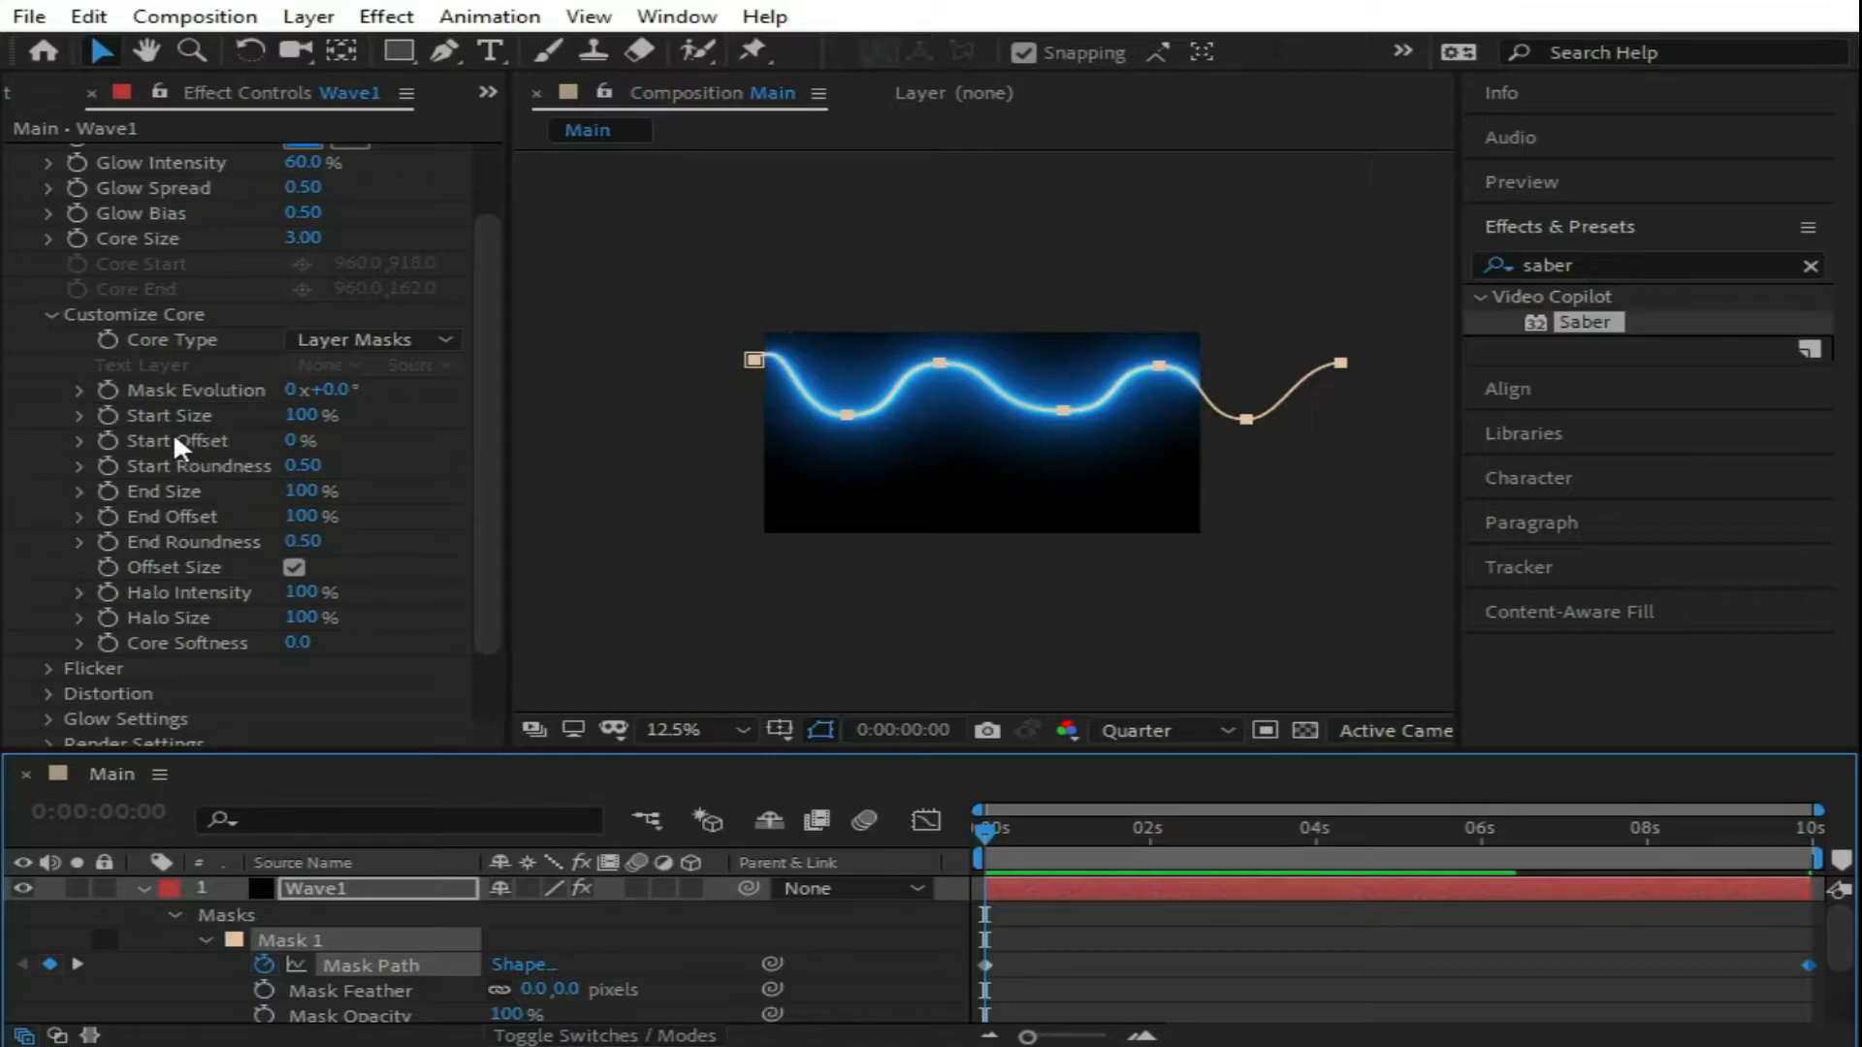
{"action": "left_click", "coordinate": [302, 520]}
{"action": "type", "text": "0"}
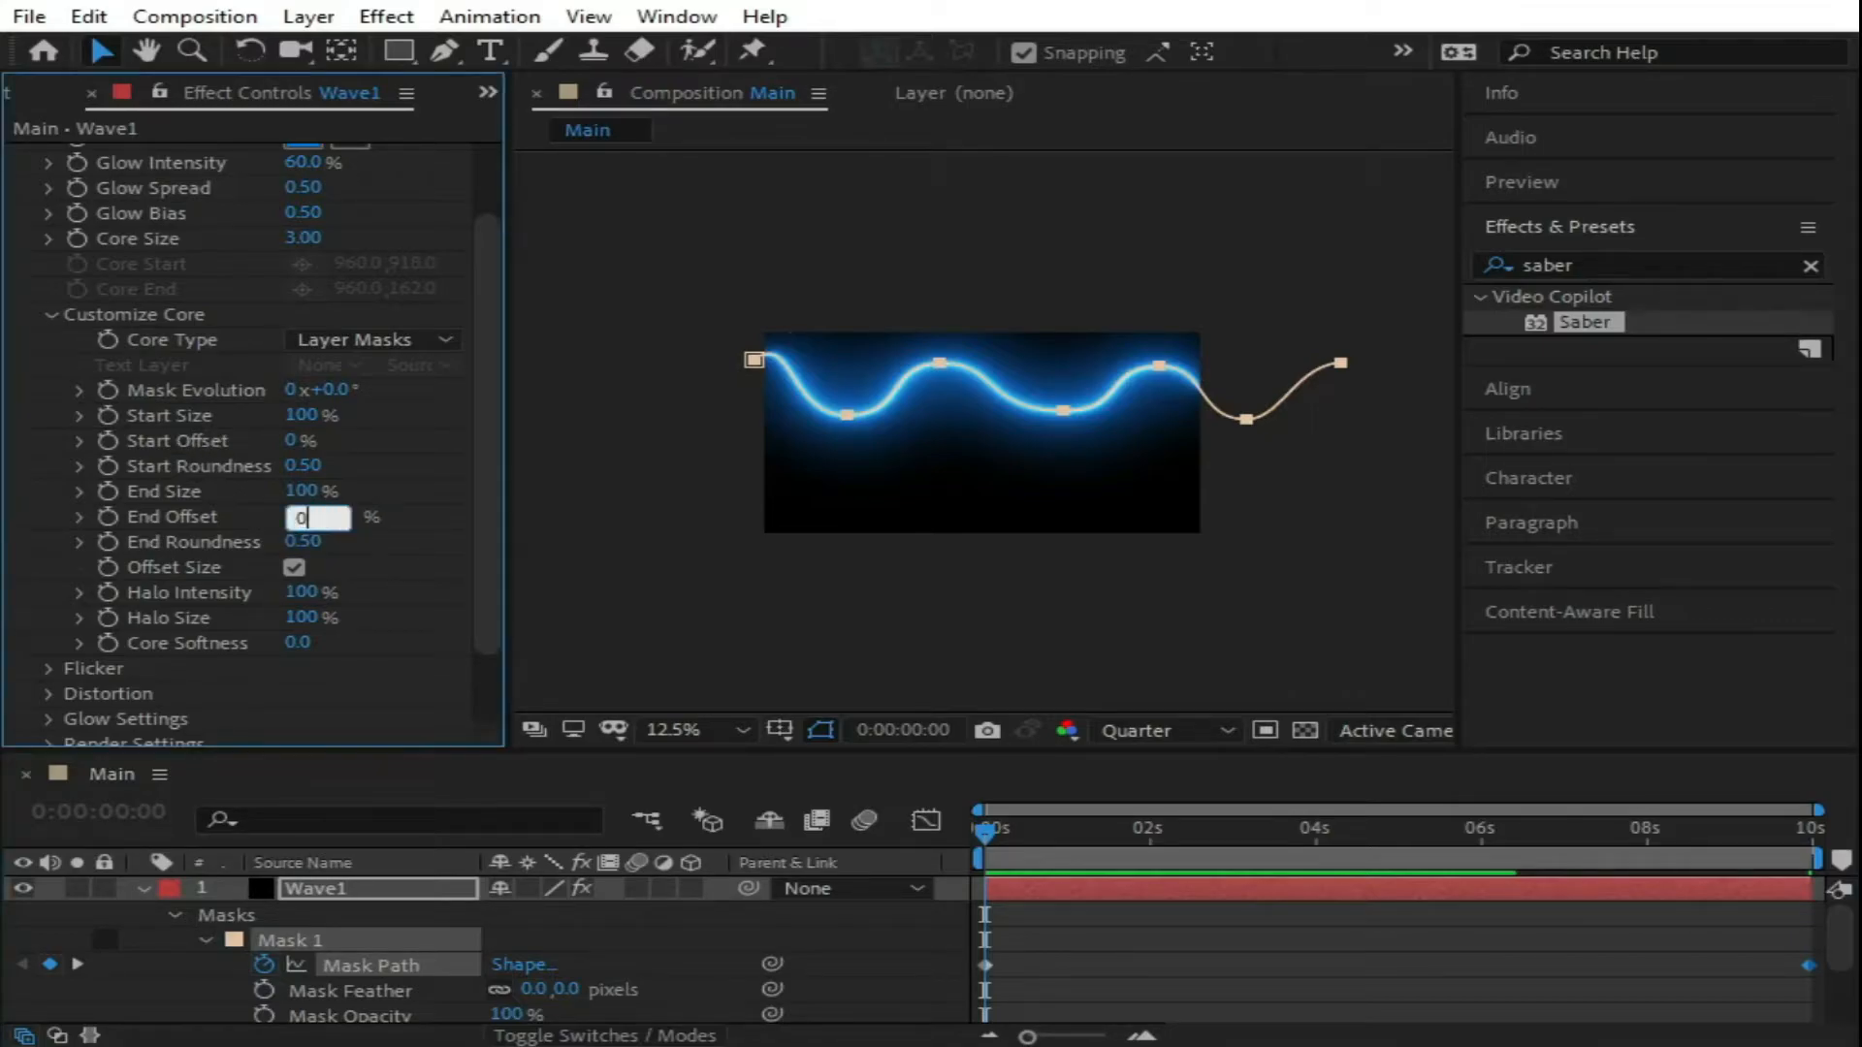
{"action": "key", "text": "Return"}
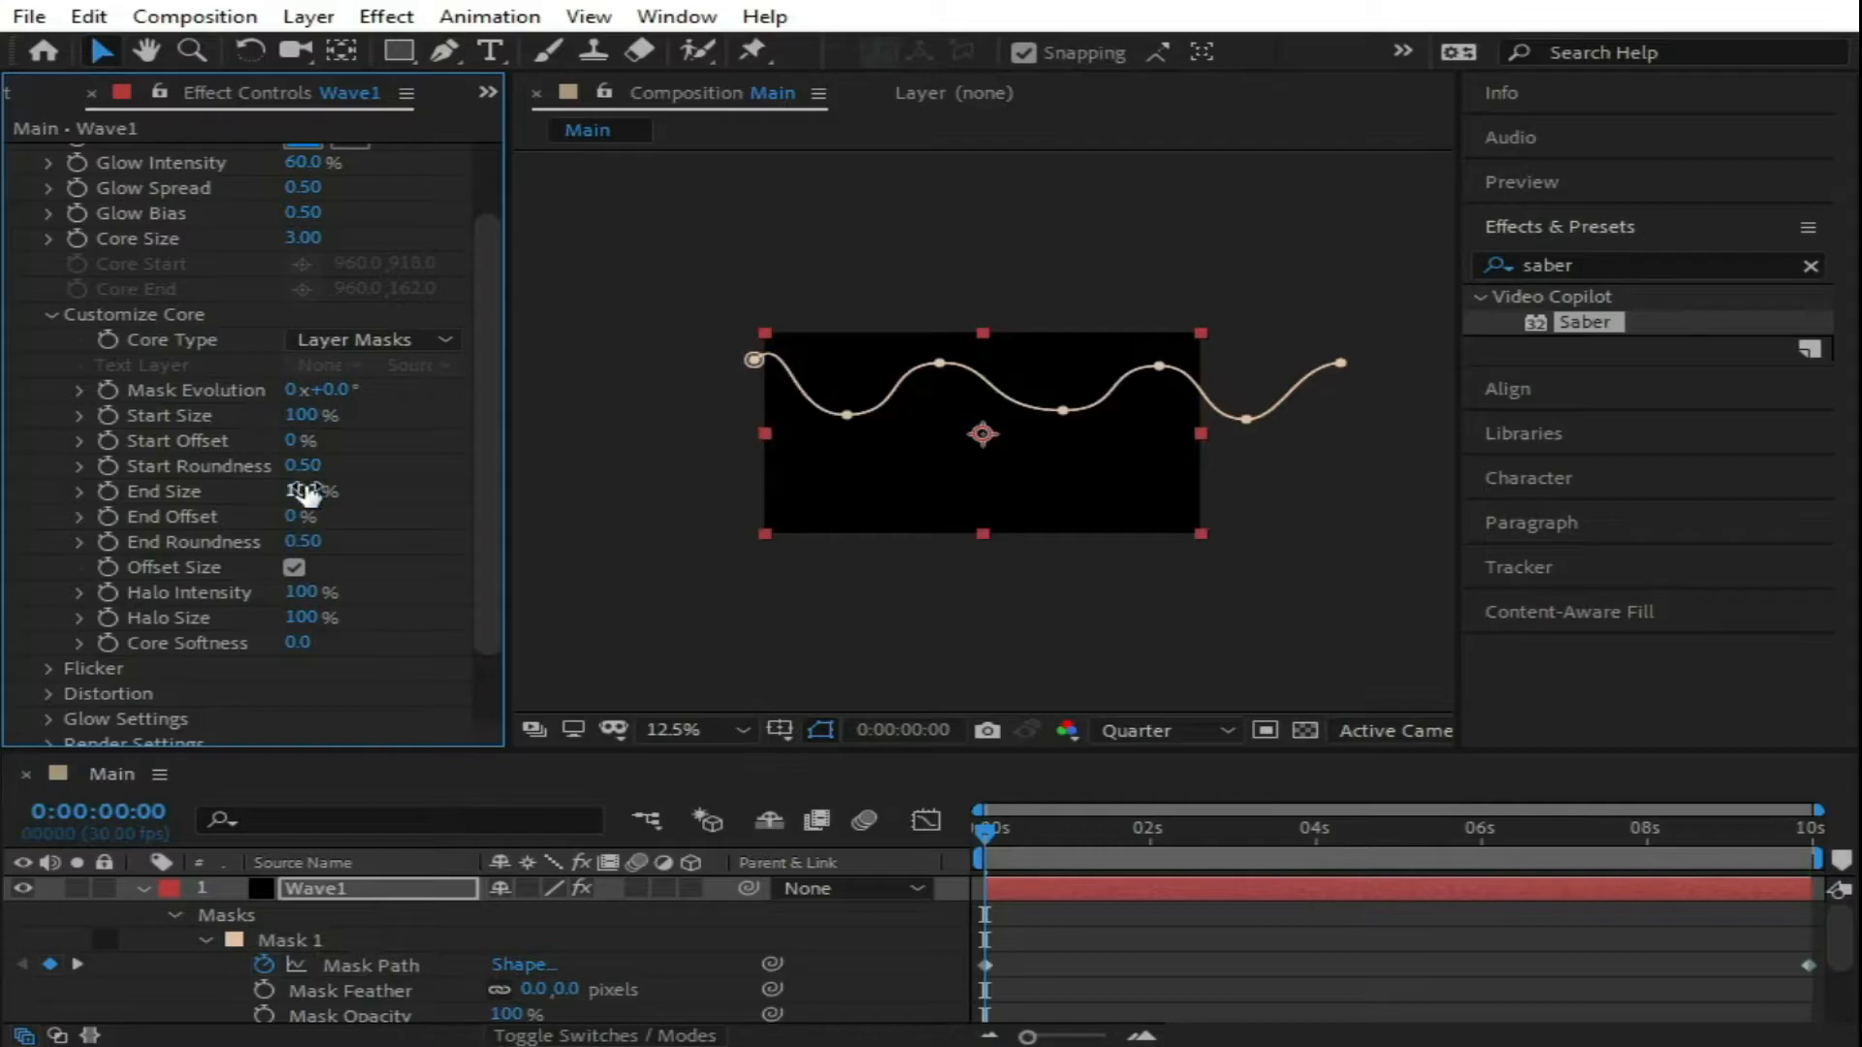
Step: Animate Saber's Start Offset with keyframes from 5% at 0:00 to 100% at 0:00:09:29
{"action": "left_click", "coordinate": [294, 440]}
{"action": "type", "text": "5"}
{"action": "key", "text": "Return"}
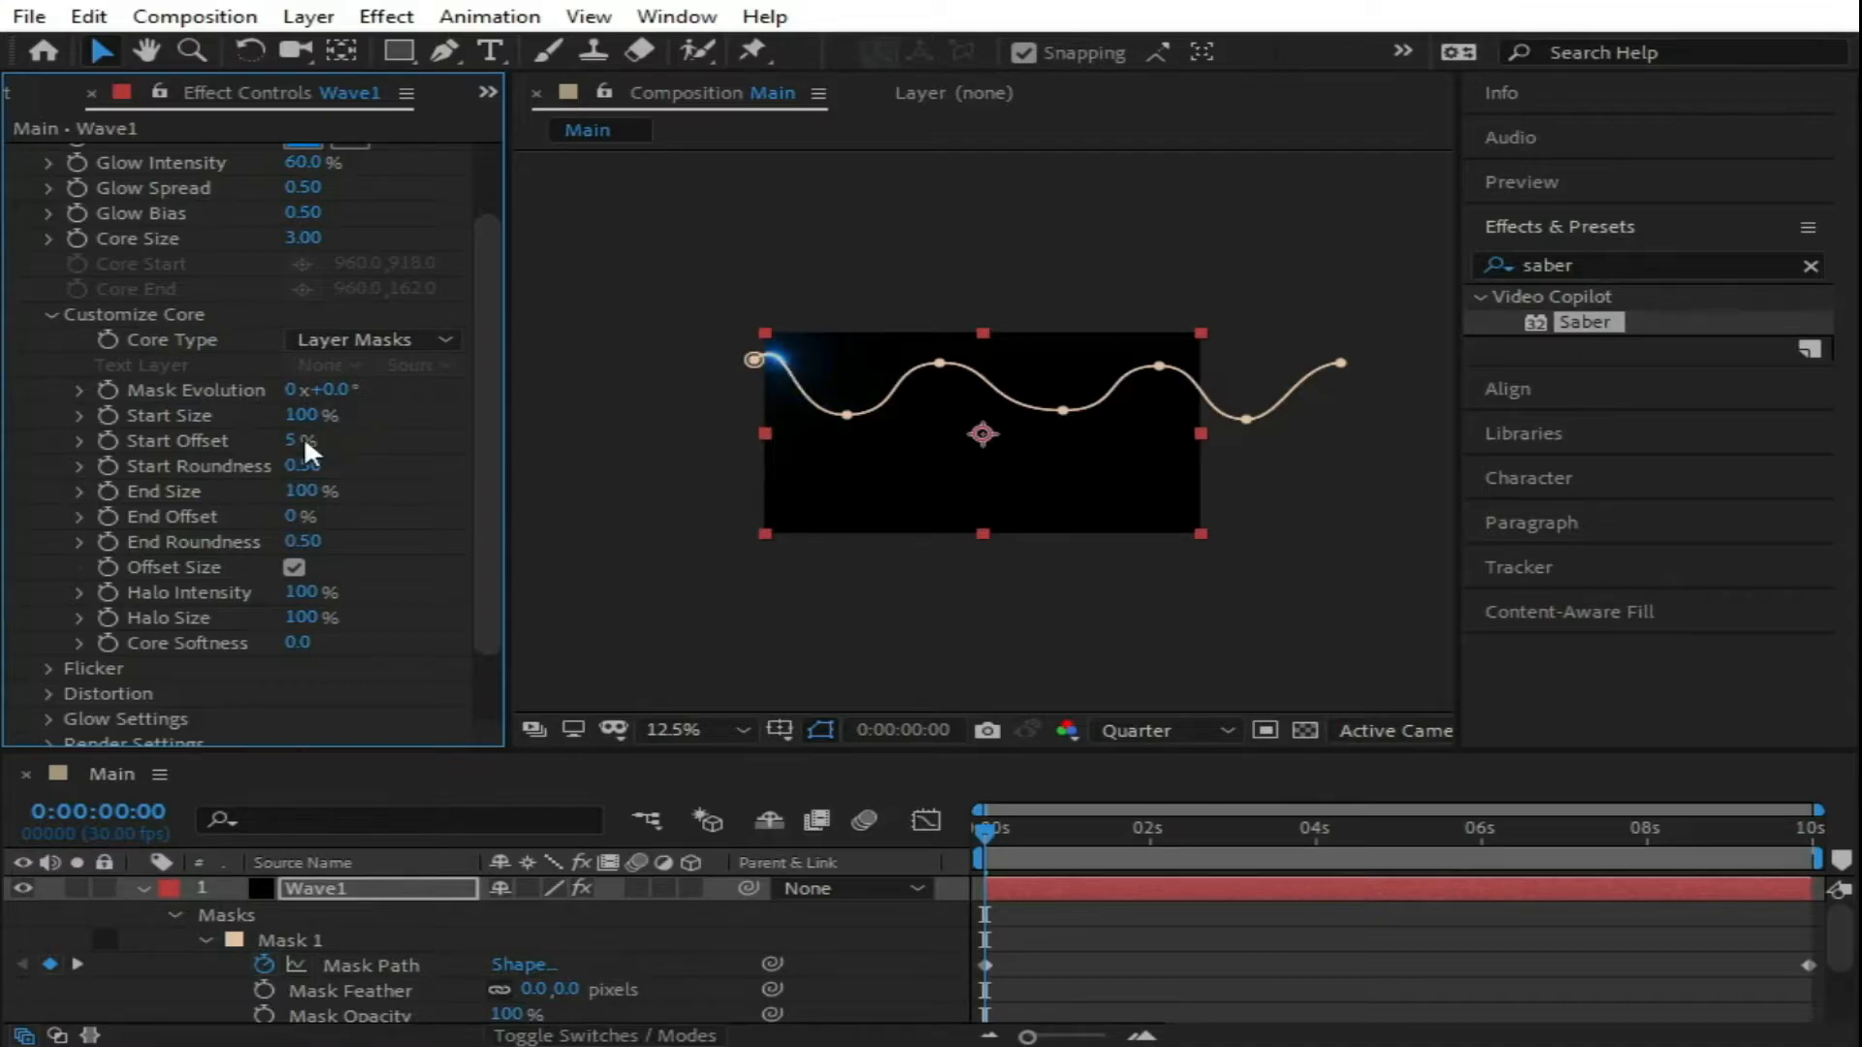
{"action": "left_click", "coordinate": [112, 437]}
{"action": "key", "text": "End"}
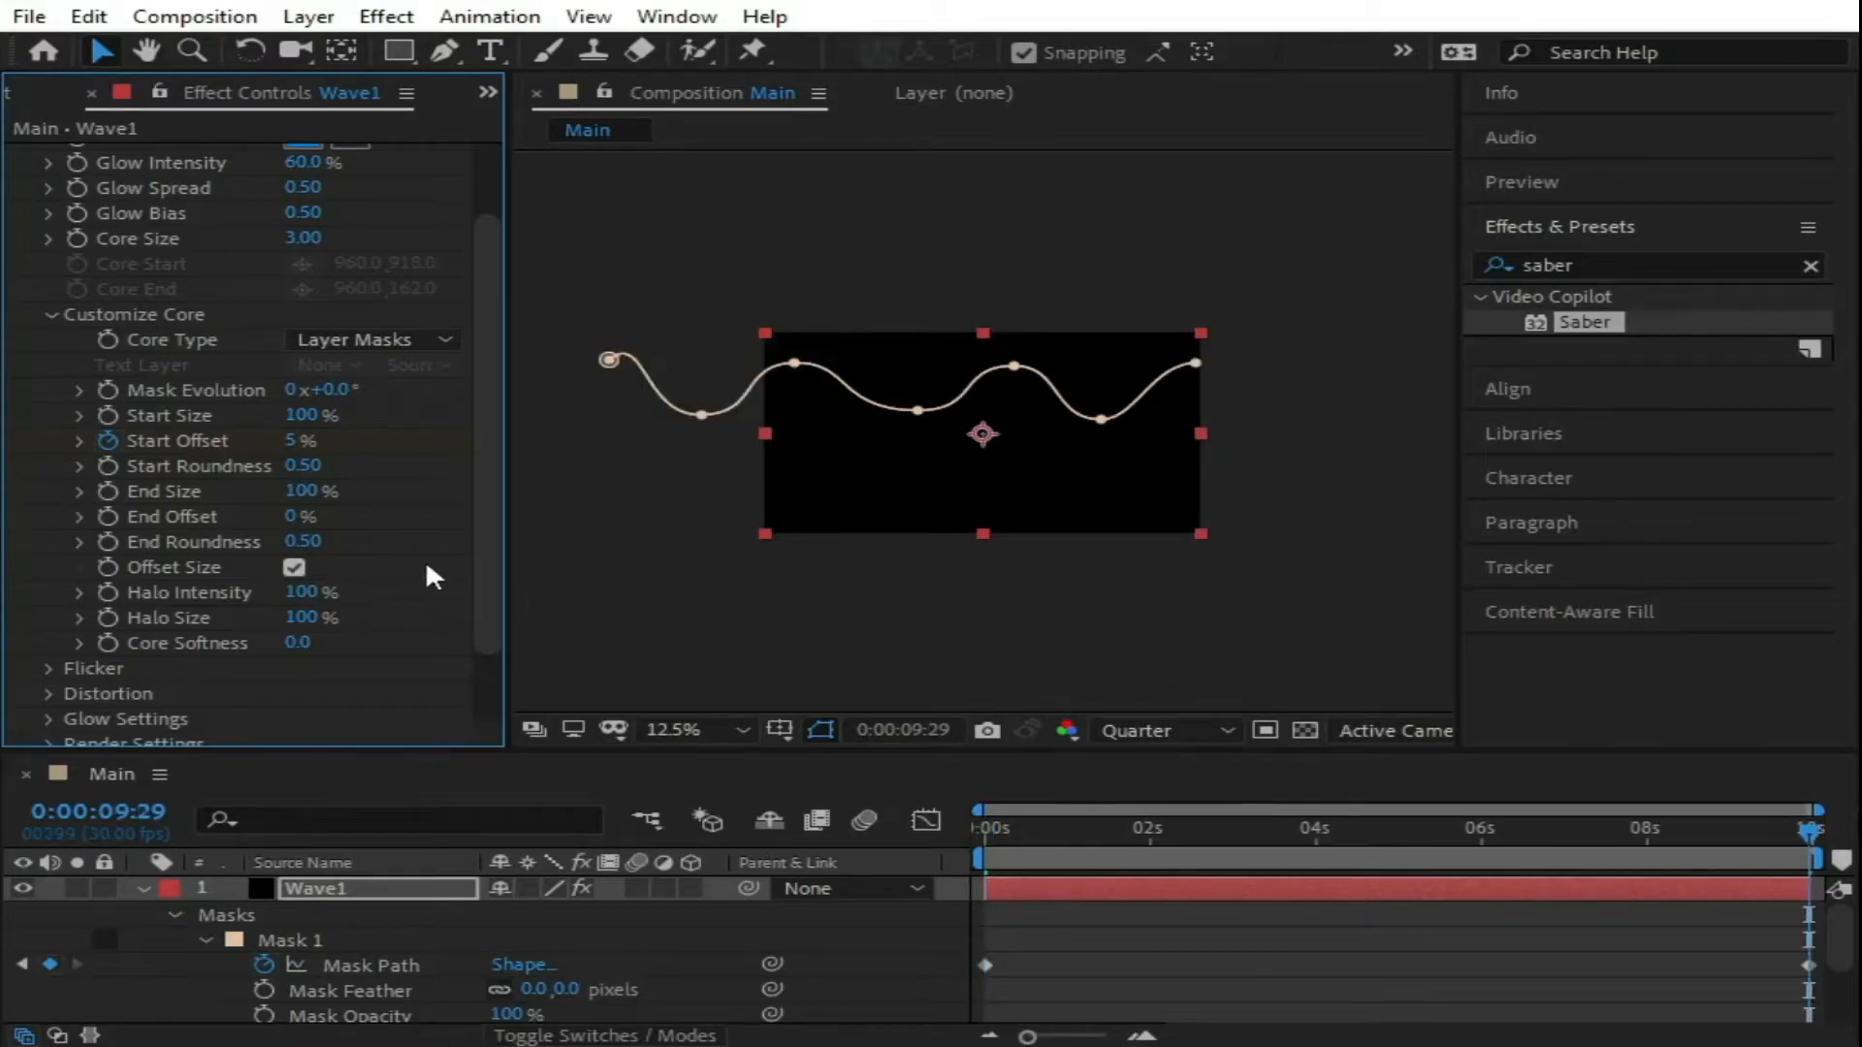
{"action": "left_click", "coordinate": [301, 440]}
{"action": "type", "text": "100"}
{"action": "key", "text": "Return"}
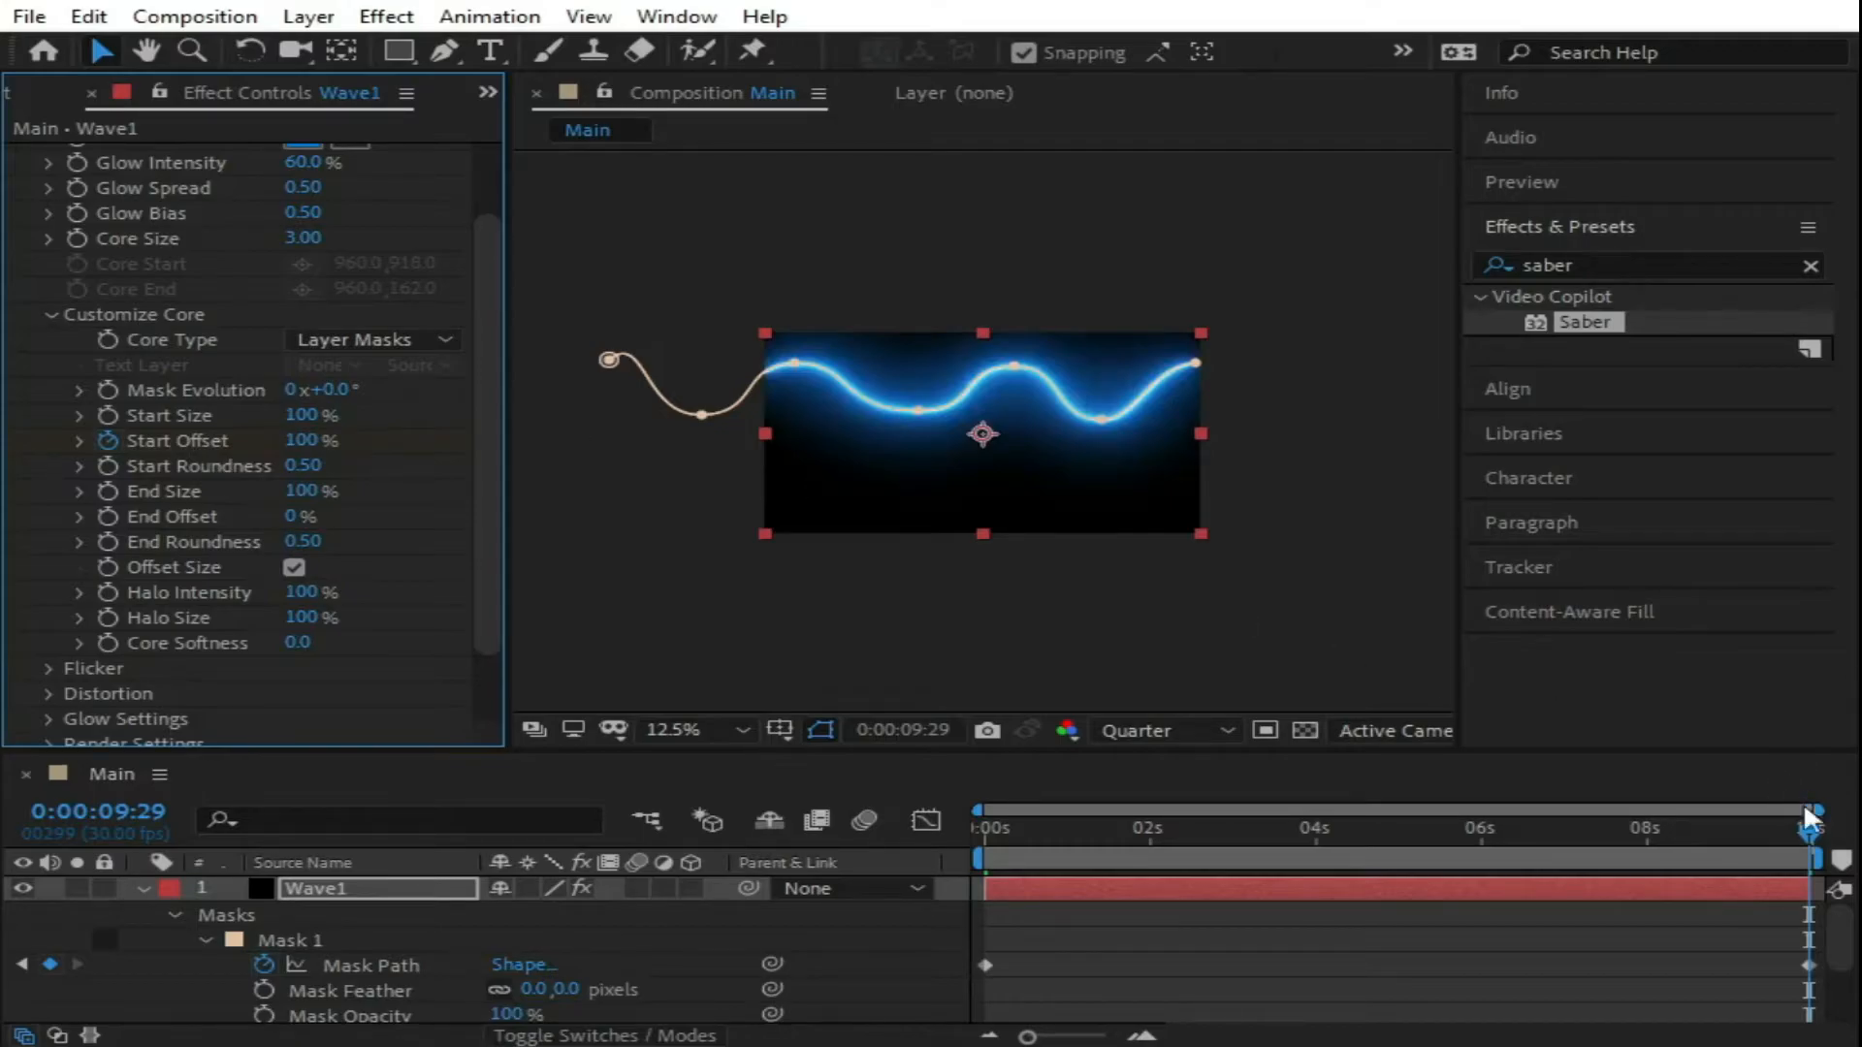
Step: Hide the mask path outline in the viewer and play back the wave's reveal from the start
{"action": "left_click_drag", "start_coordinate": [1805, 830], "coordinate": [829, 801]}
{"action": "key", "text": "space"}
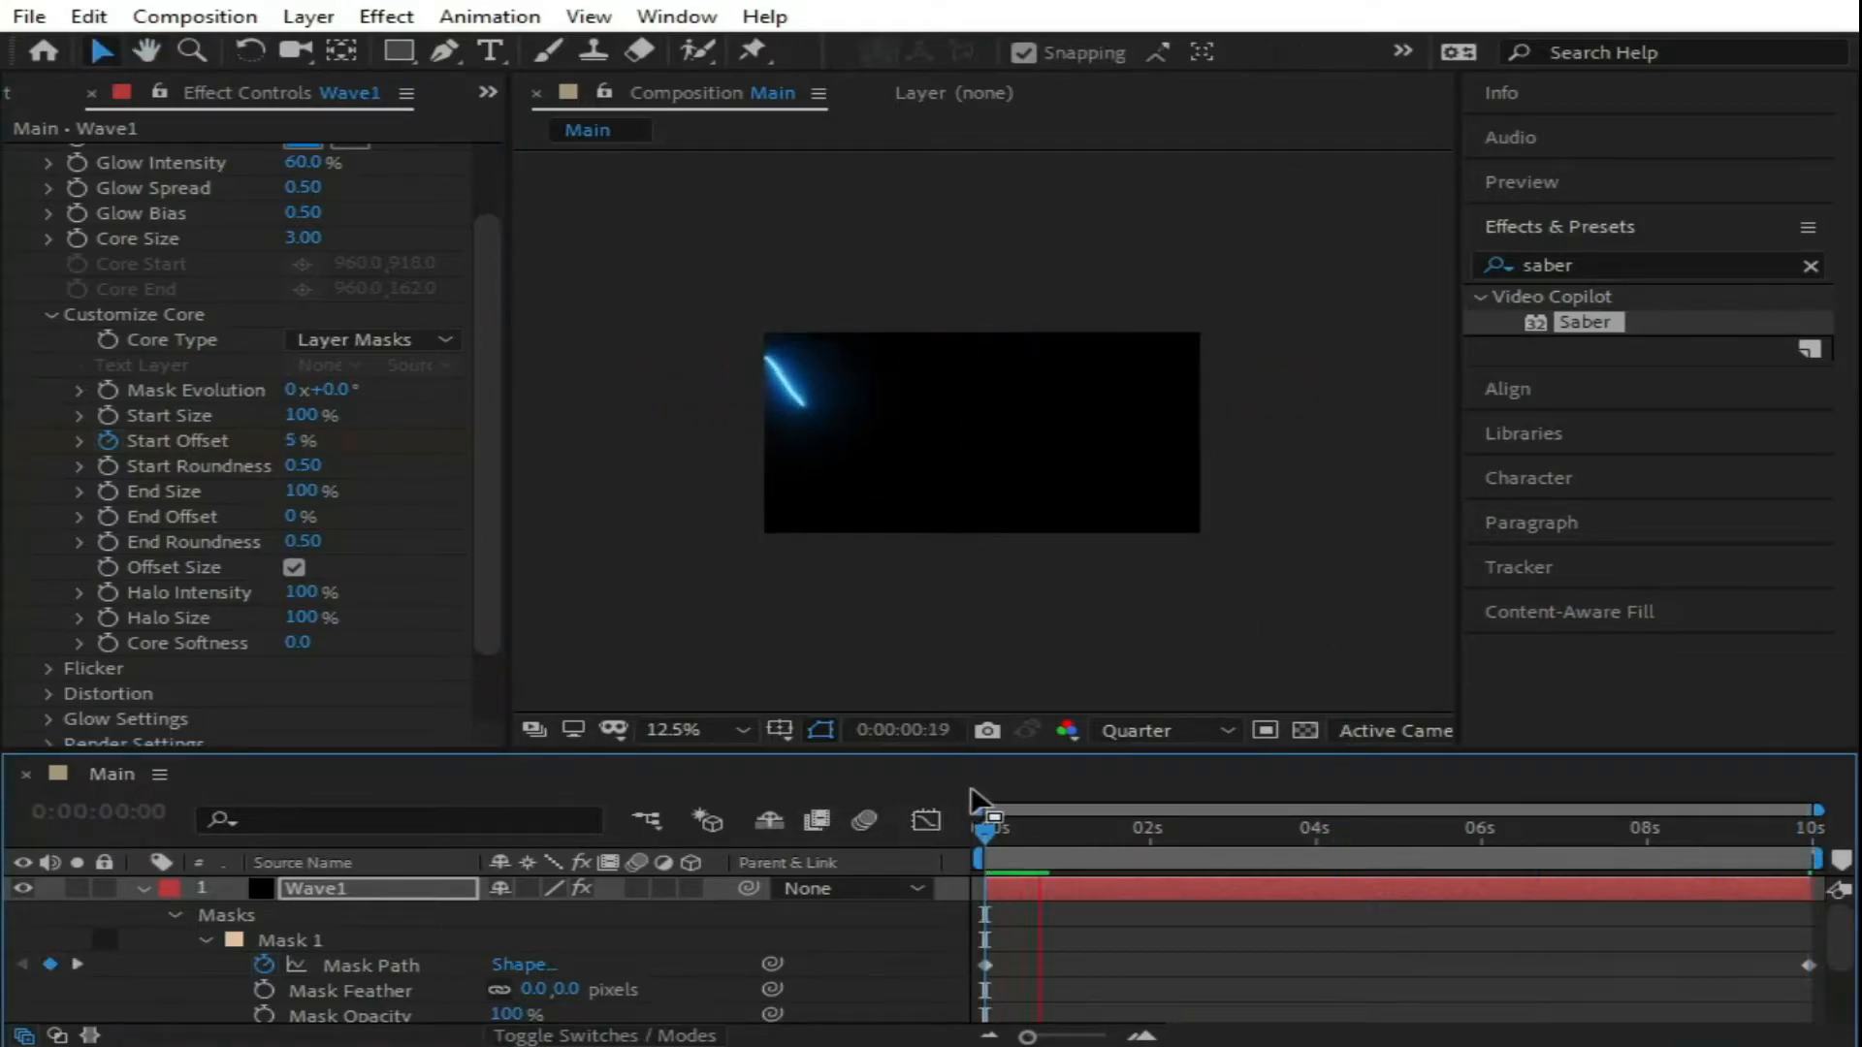
{"action": "left_click", "coordinate": [820, 729]}
{"action": "left_click", "coordinate": [820, 729]}
{"action": "key", "text": "space"}
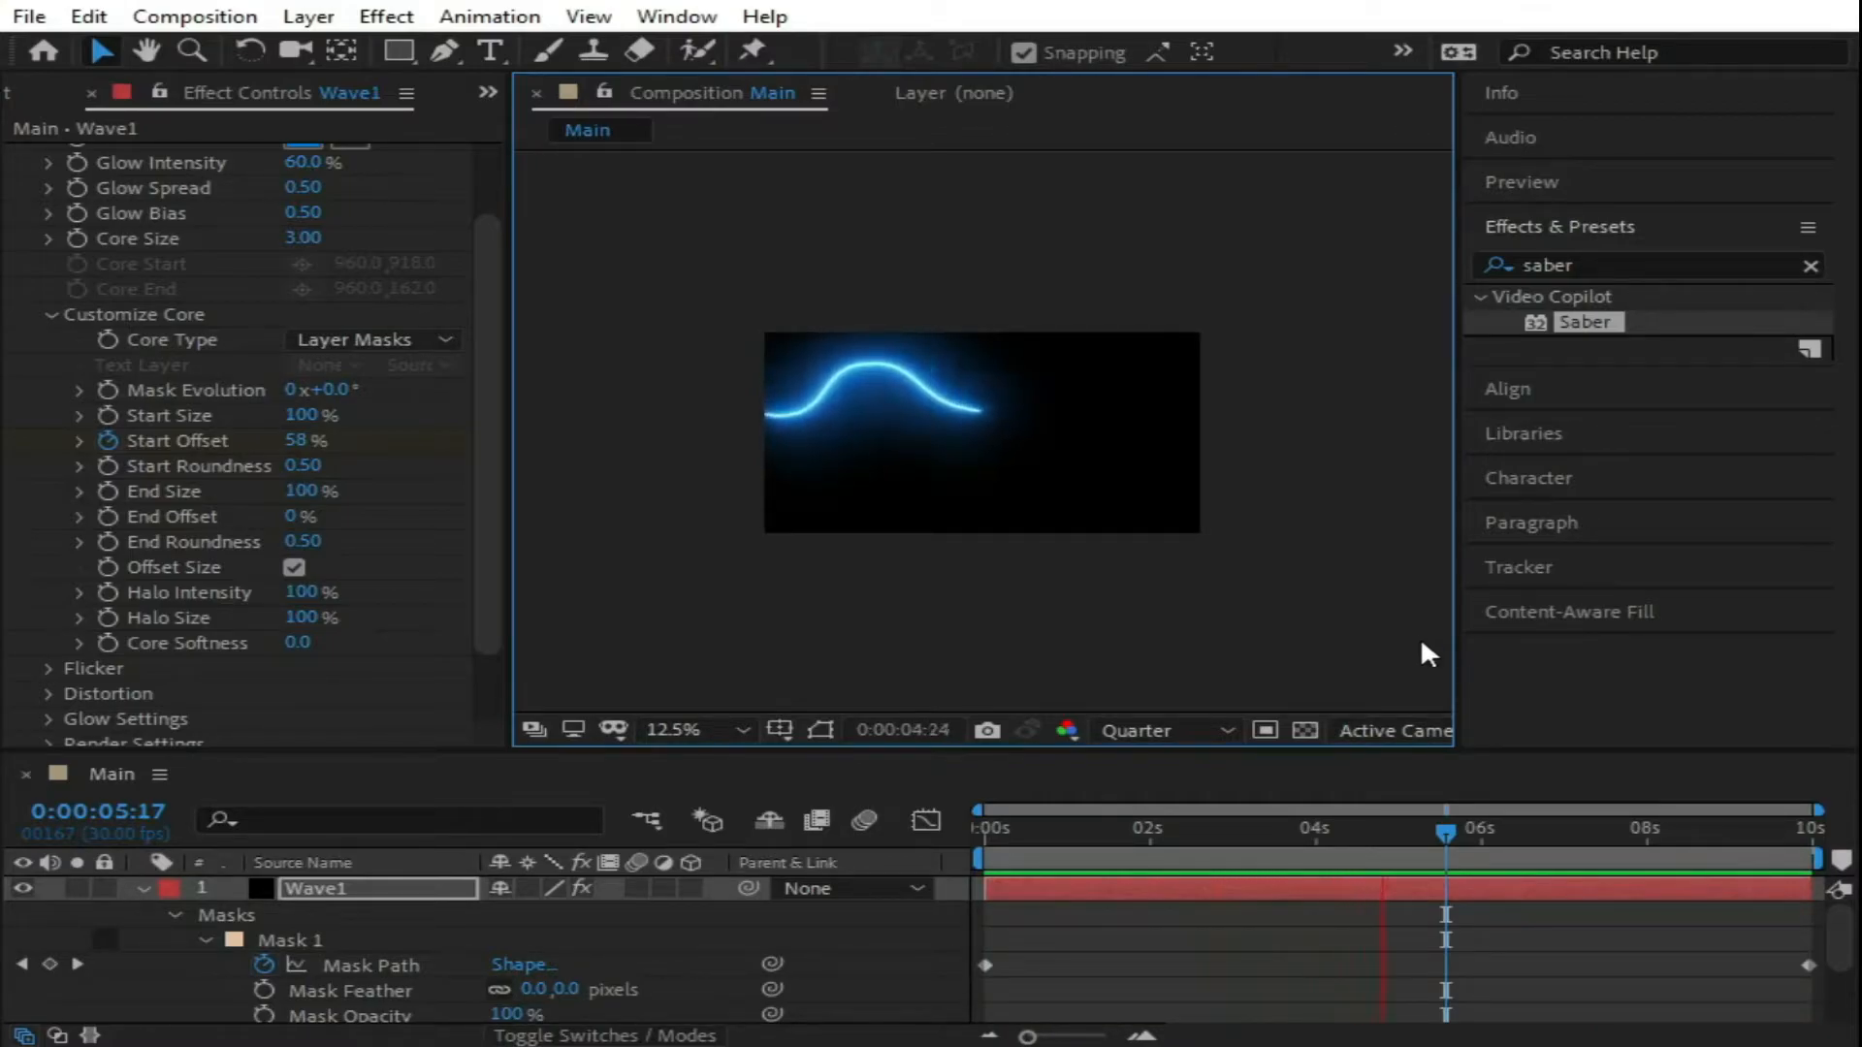
{"action": "key", "text": "space"}
Step: In Saber's Glow Distortion settings, set the Distortion Amount to 10 and the Distortion Type to Energy
{"action": "scroll", "coordinate": [486, 291], "scroll_direction": "down", "scroll_amount": 3}
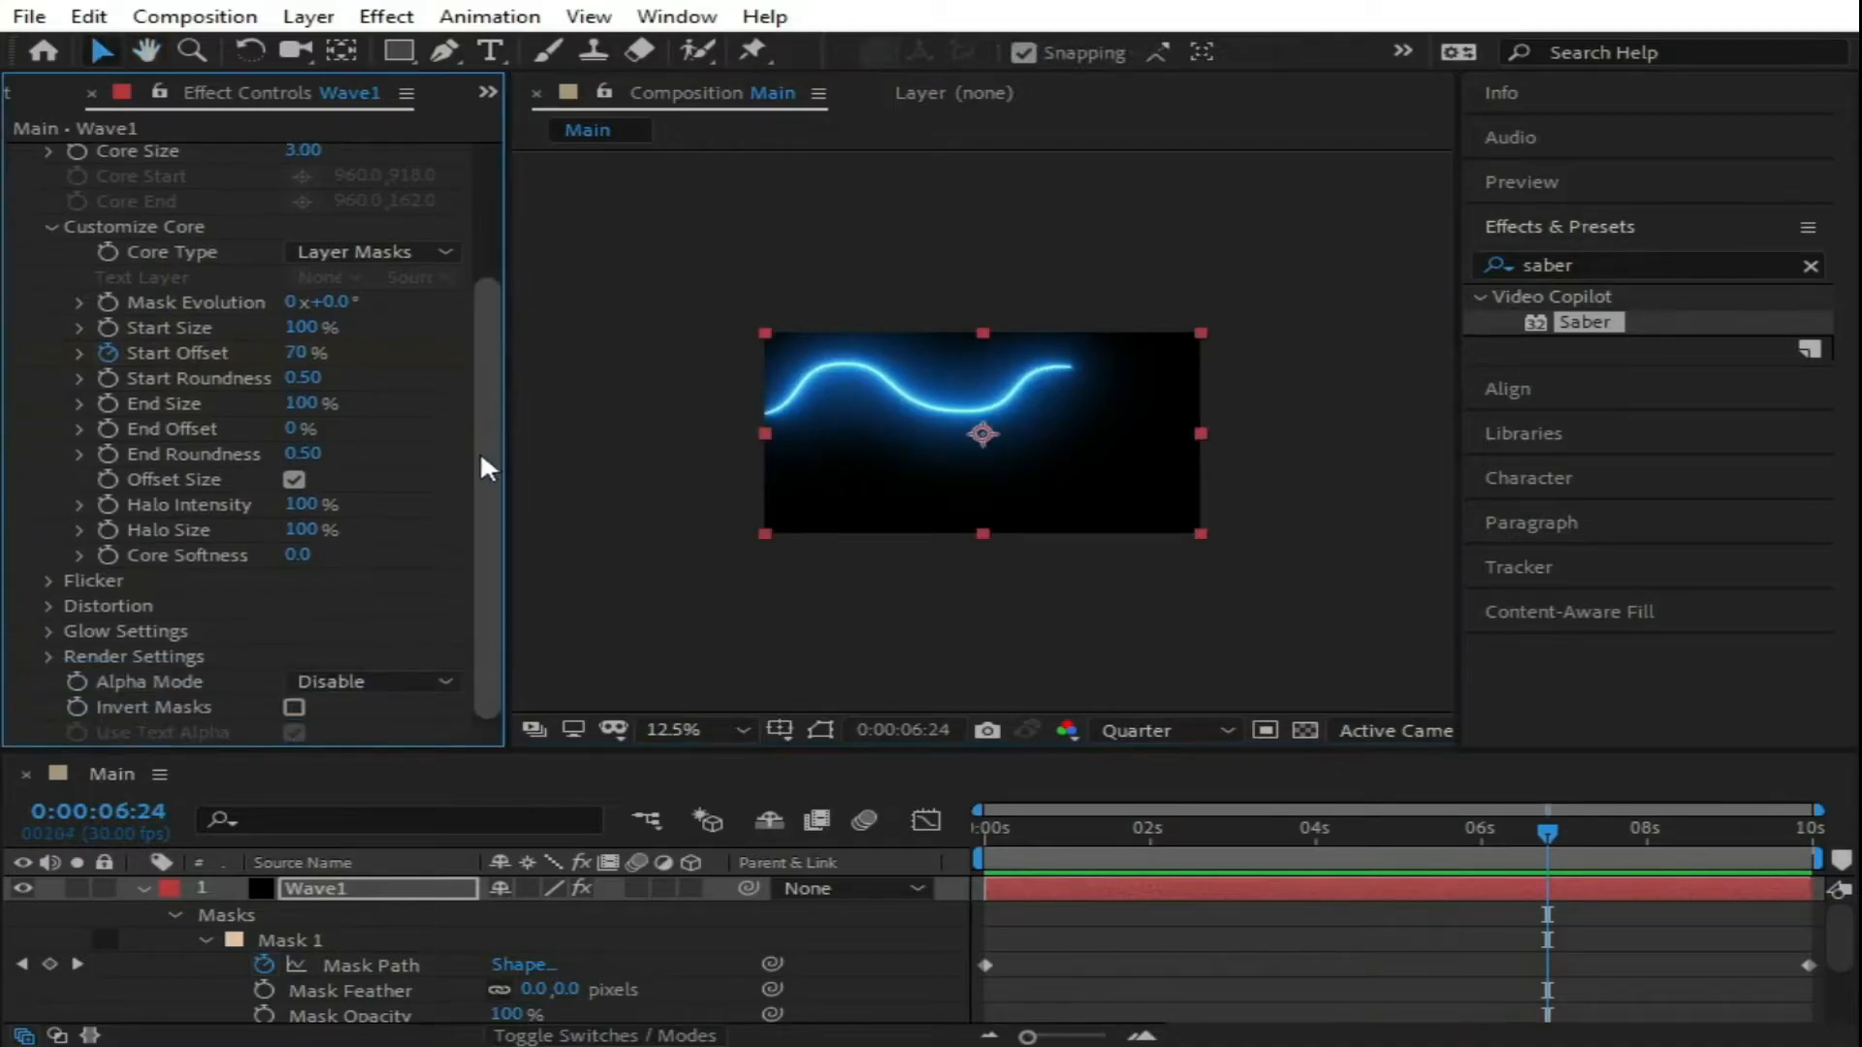
{"action": "left_click", "coordinate": [49, 606]}
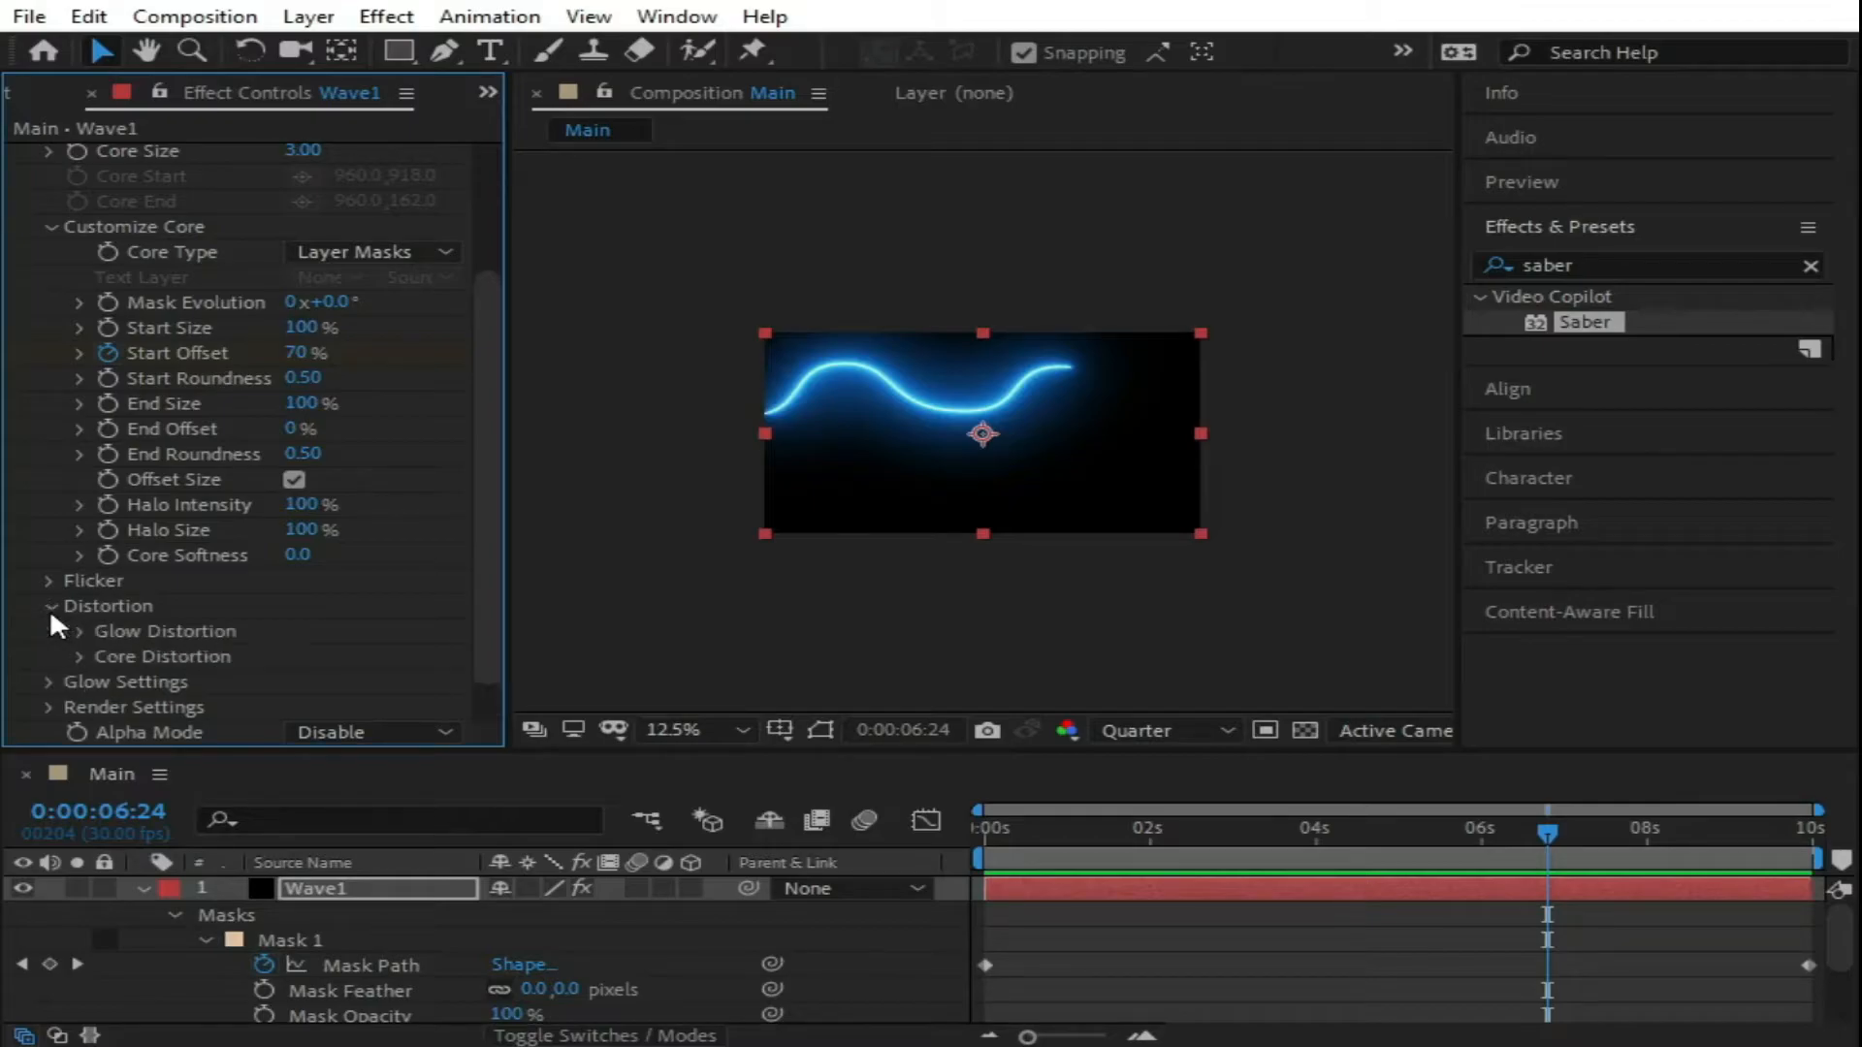
{"action": "left_click_drag", "start_coordinate": [484, 439], "coordinate": [460, 548]}
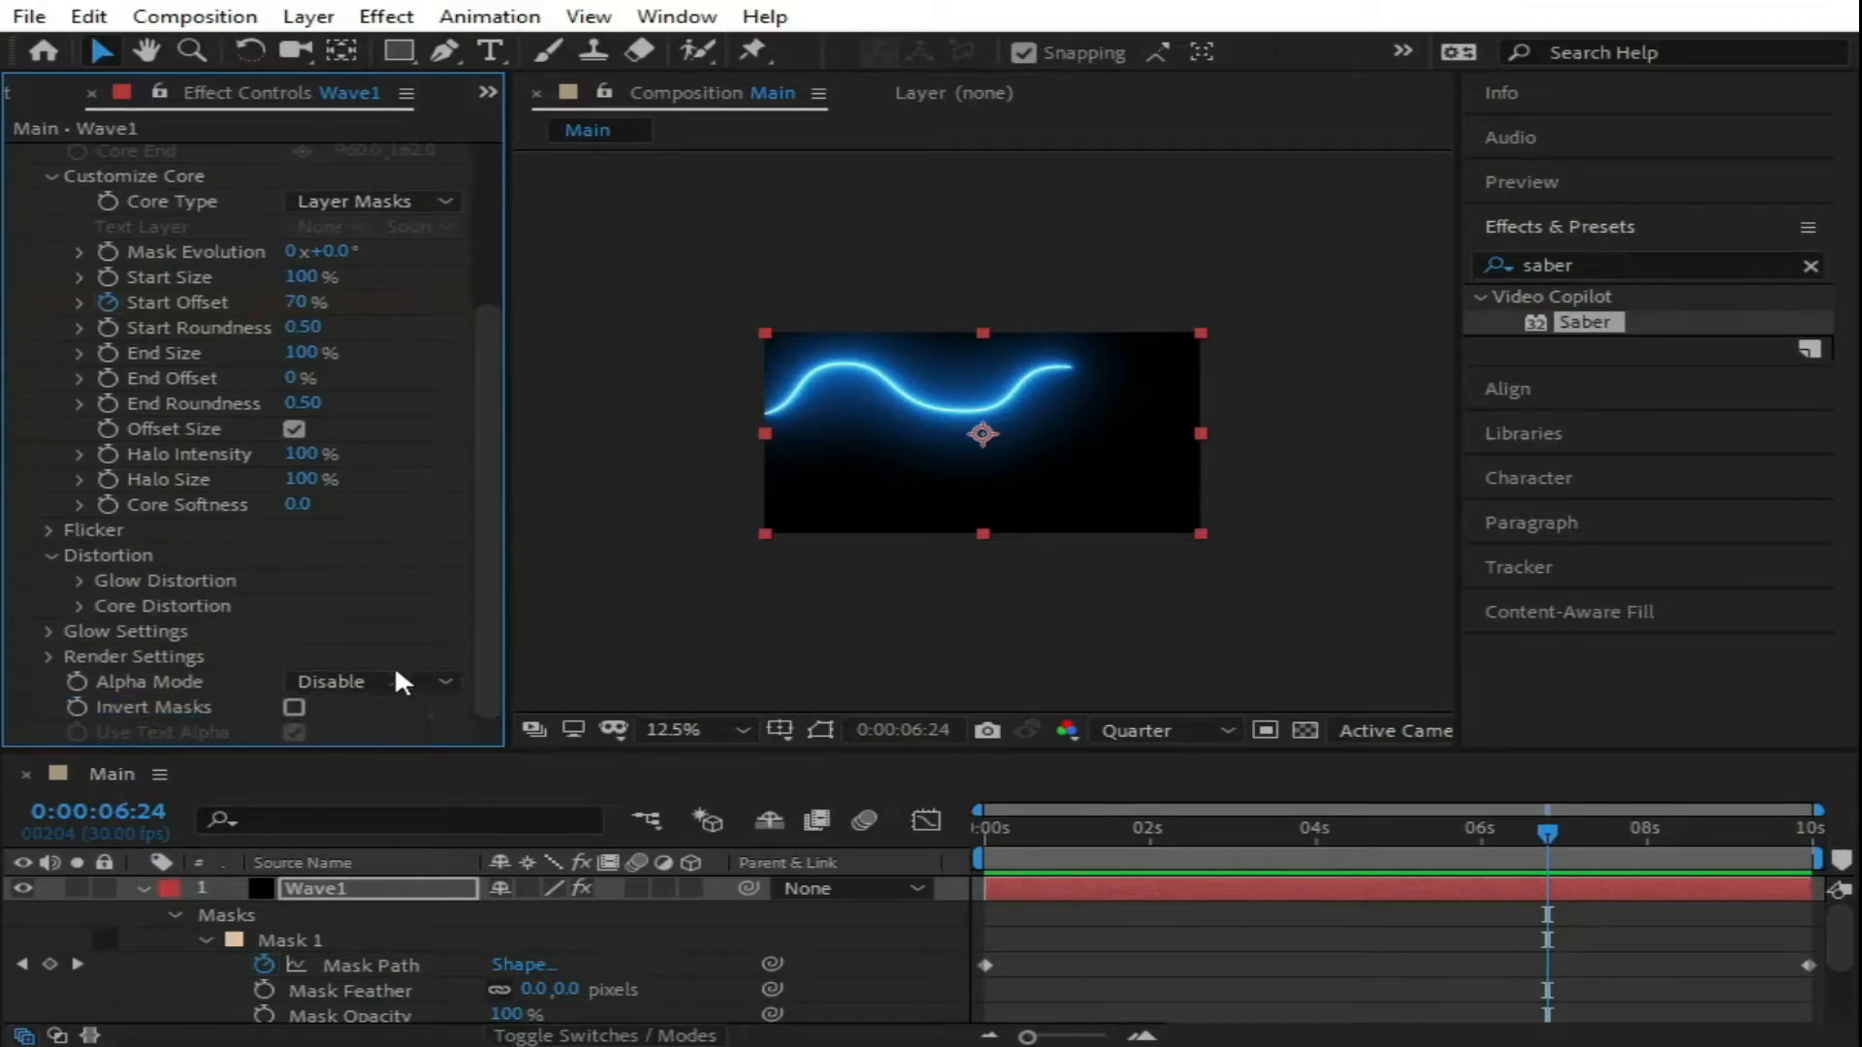
{"action": "left_click", "coordinate": [50, 556]}
{"action": "left_click", "coordinate": [45, 606]}
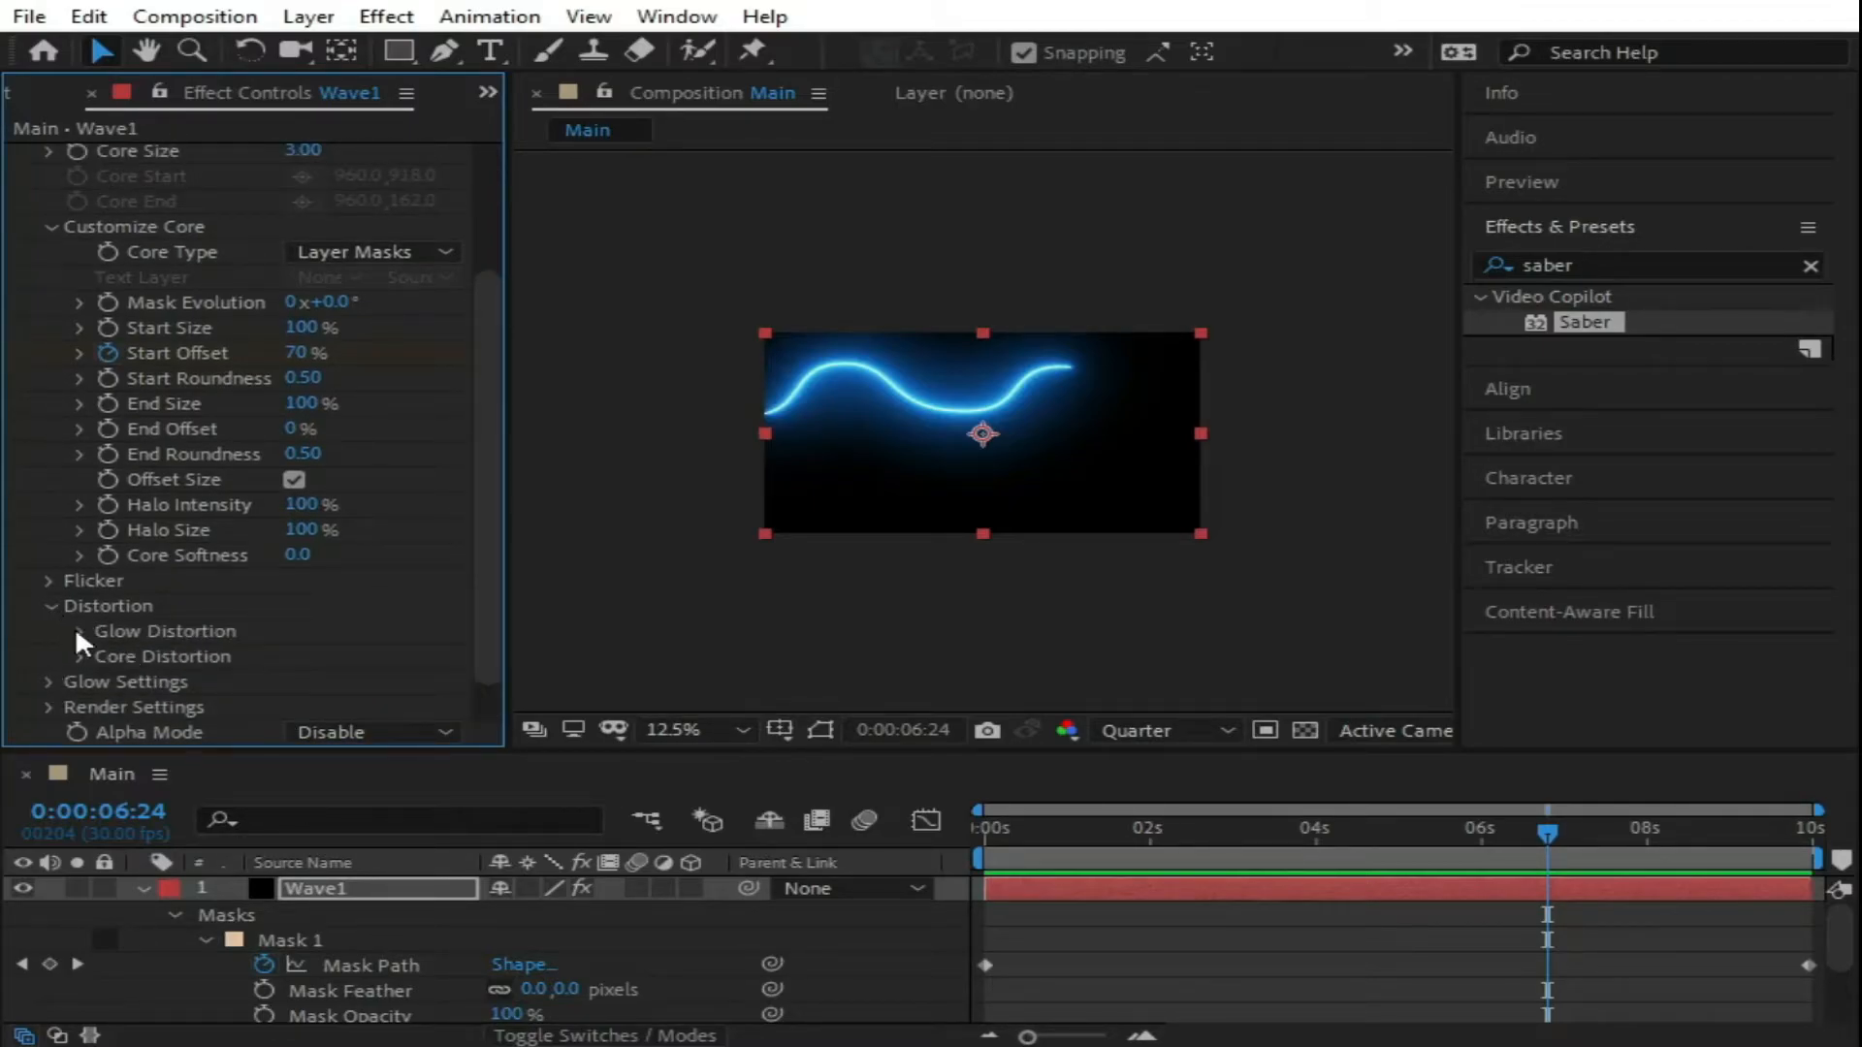
{"action": "left_click", "coordinate": [77, 630]}
{"action": "left_click", "coordinate": [303, 404]}
{"action": "type", "text": "10"}
{"action": "key", "text": "Return"}
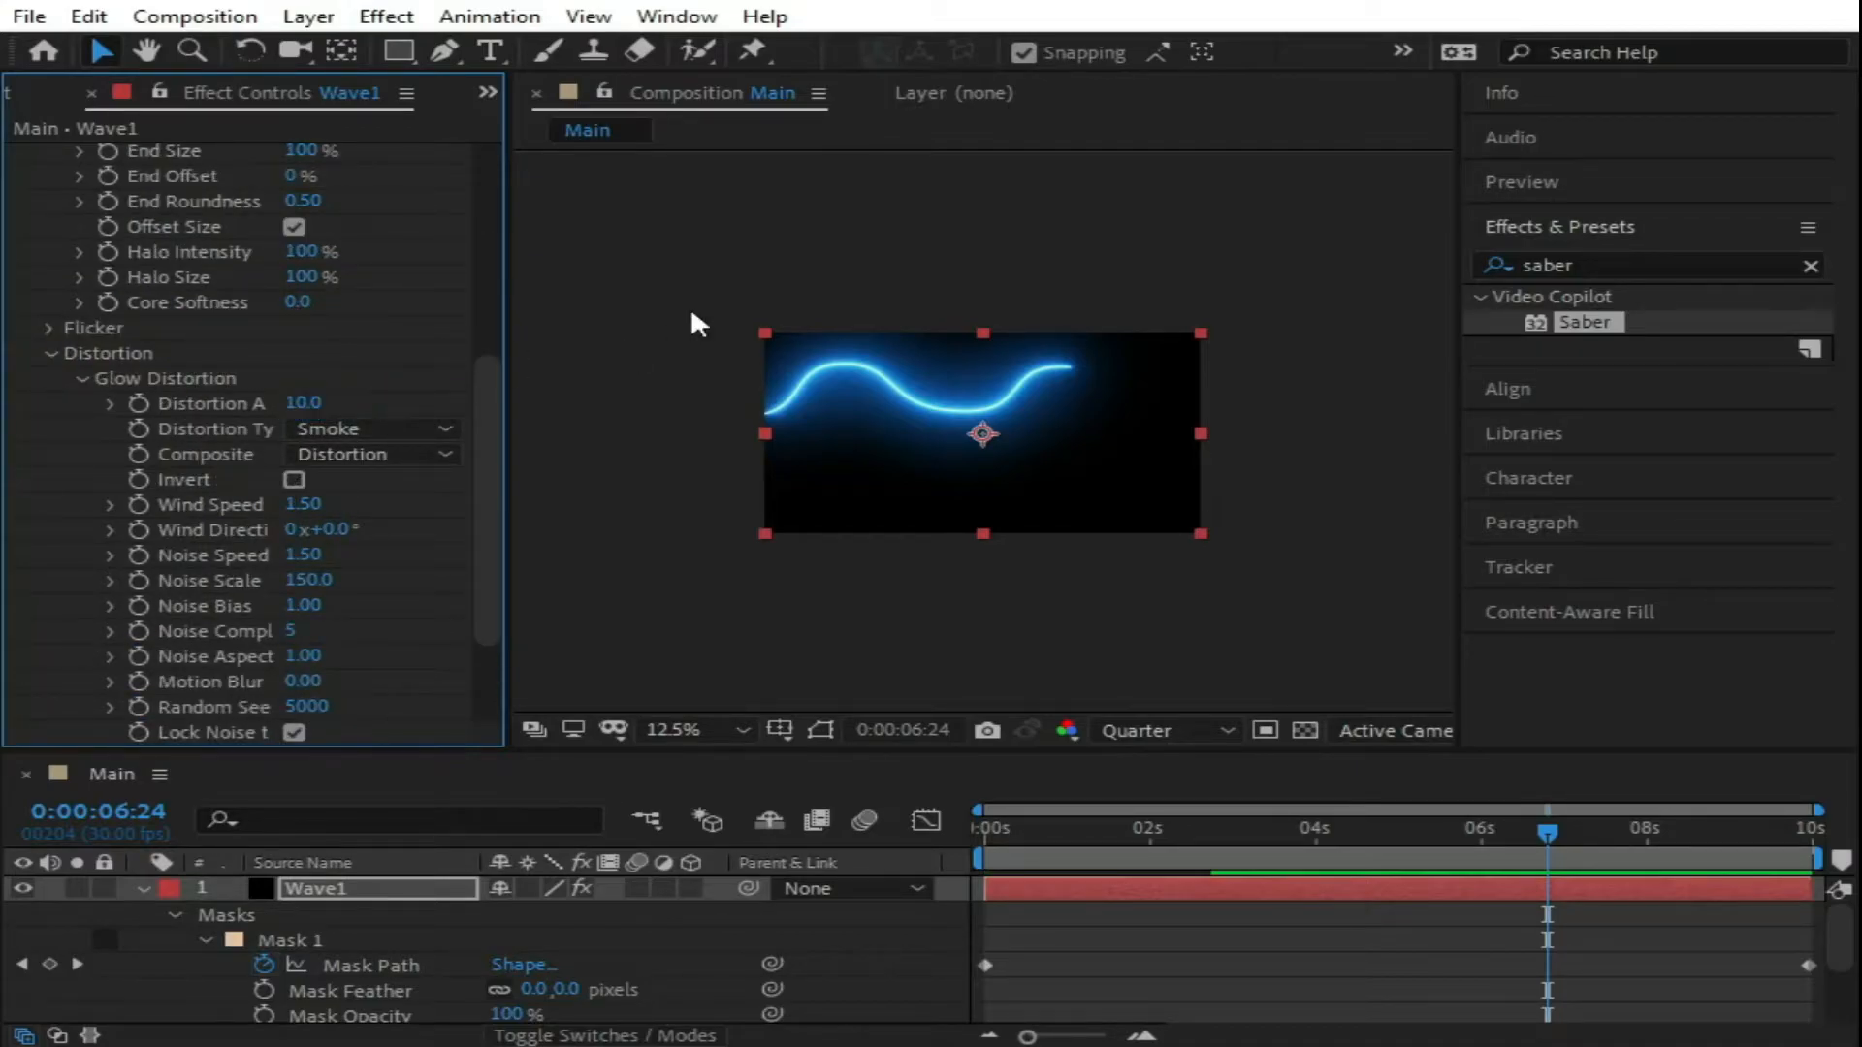
{"action": "left_click", "coordinate": [328, 427]}
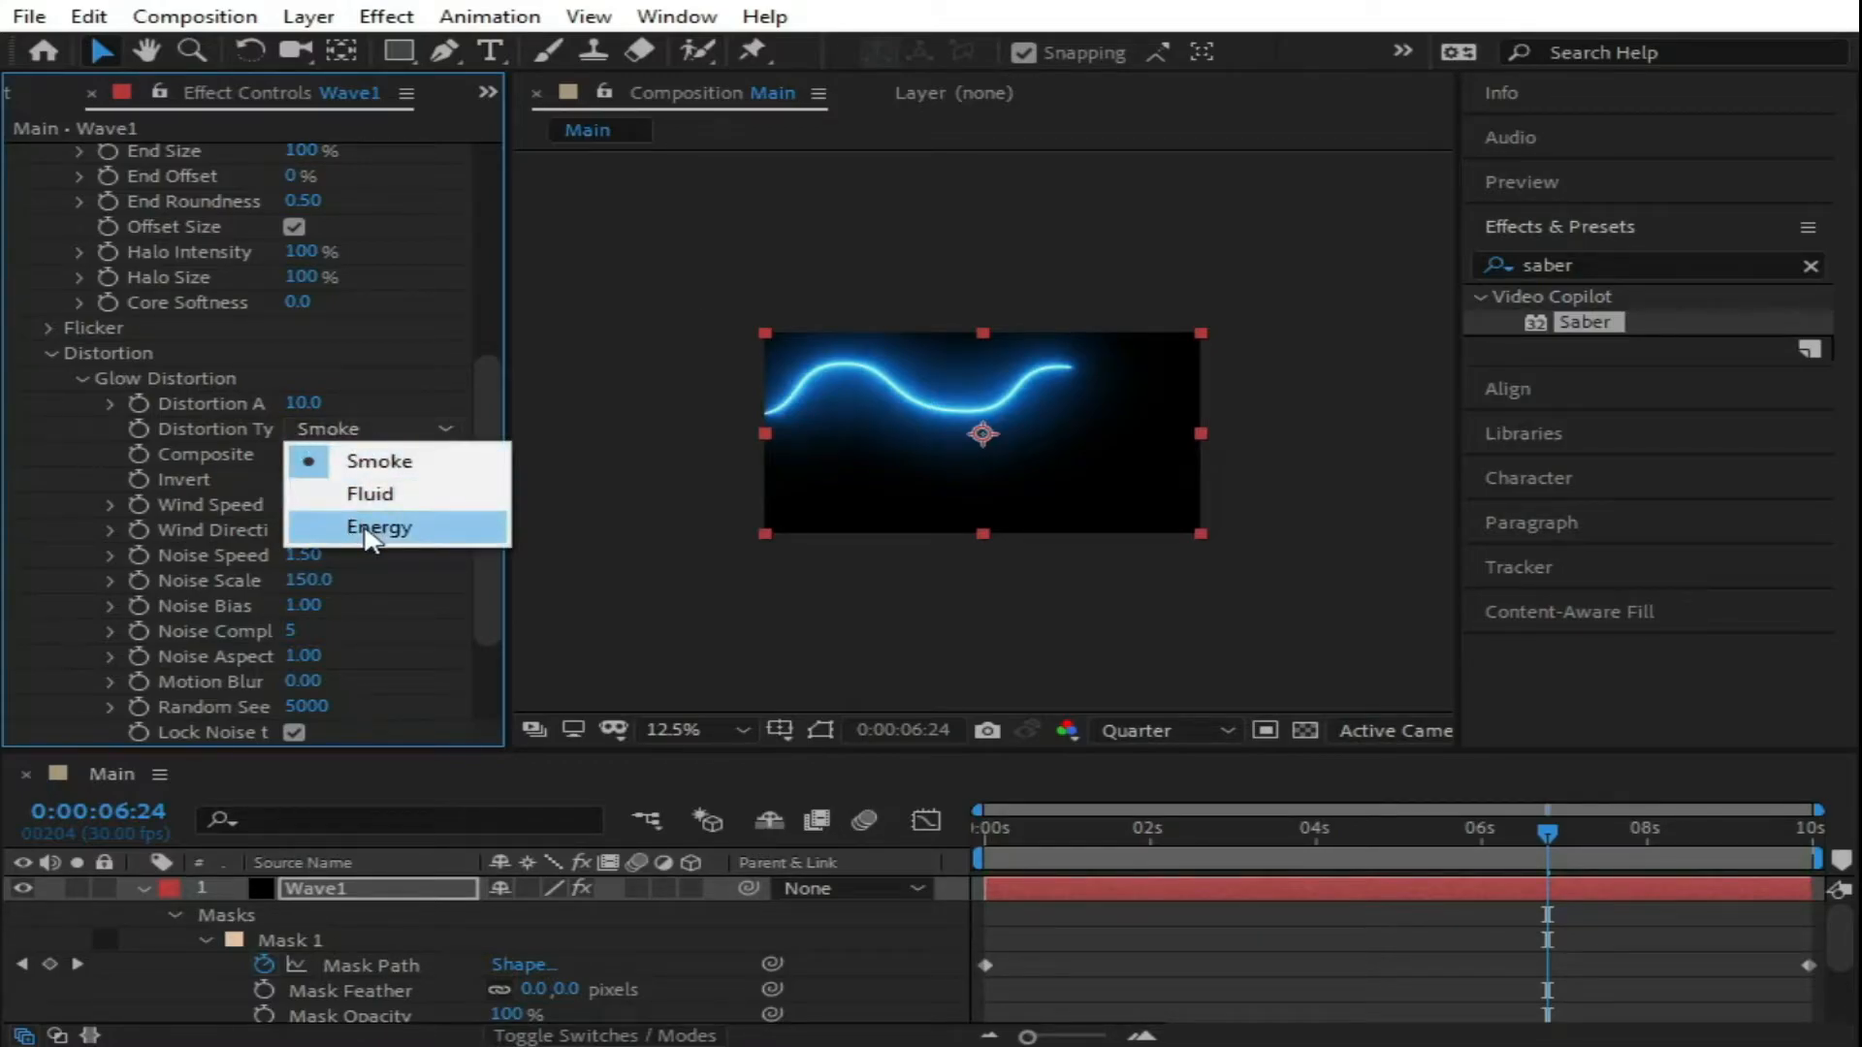
{"action": "left_click", "coordinate": [370, 532]}
Step: Preview the wave with its Energy glow distortion from the start of the composition
{"action": "left_click_drag", "start_coordinate": [1546, 831], "coordinate": [927, 853]}
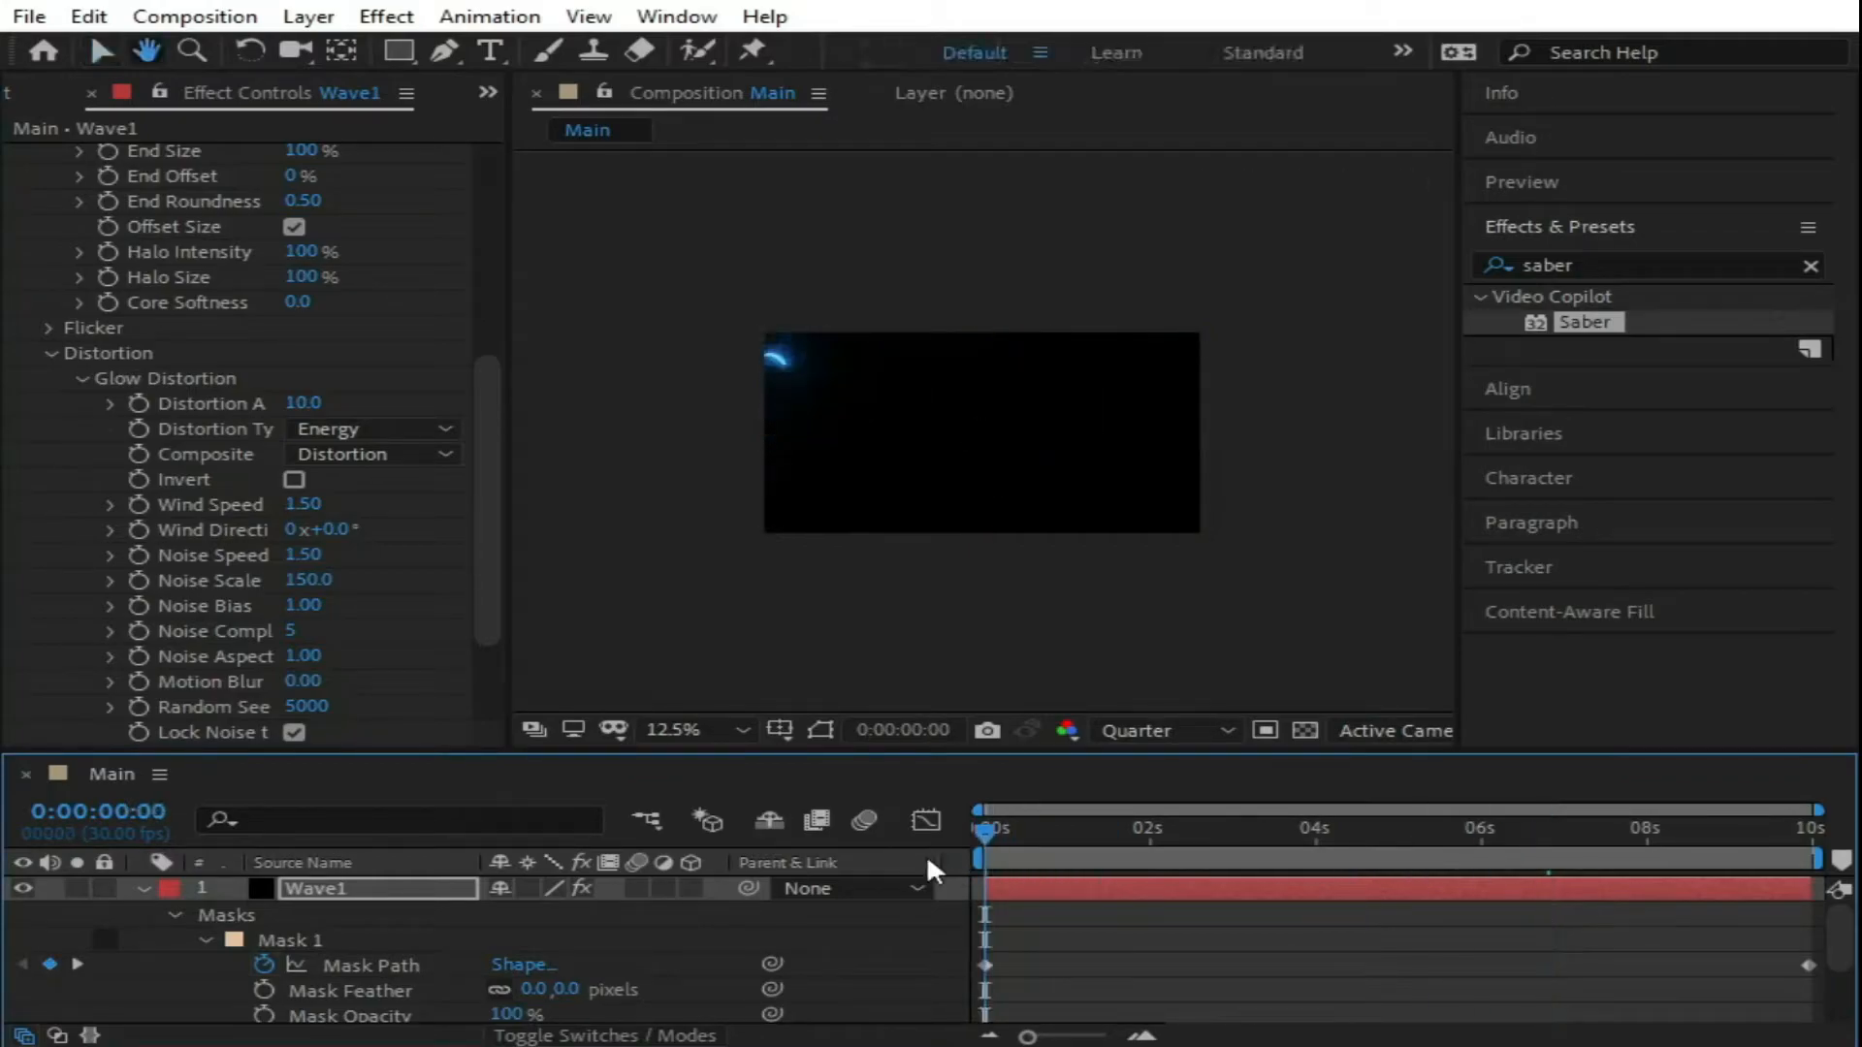
{"action": "key", "text": "space"}
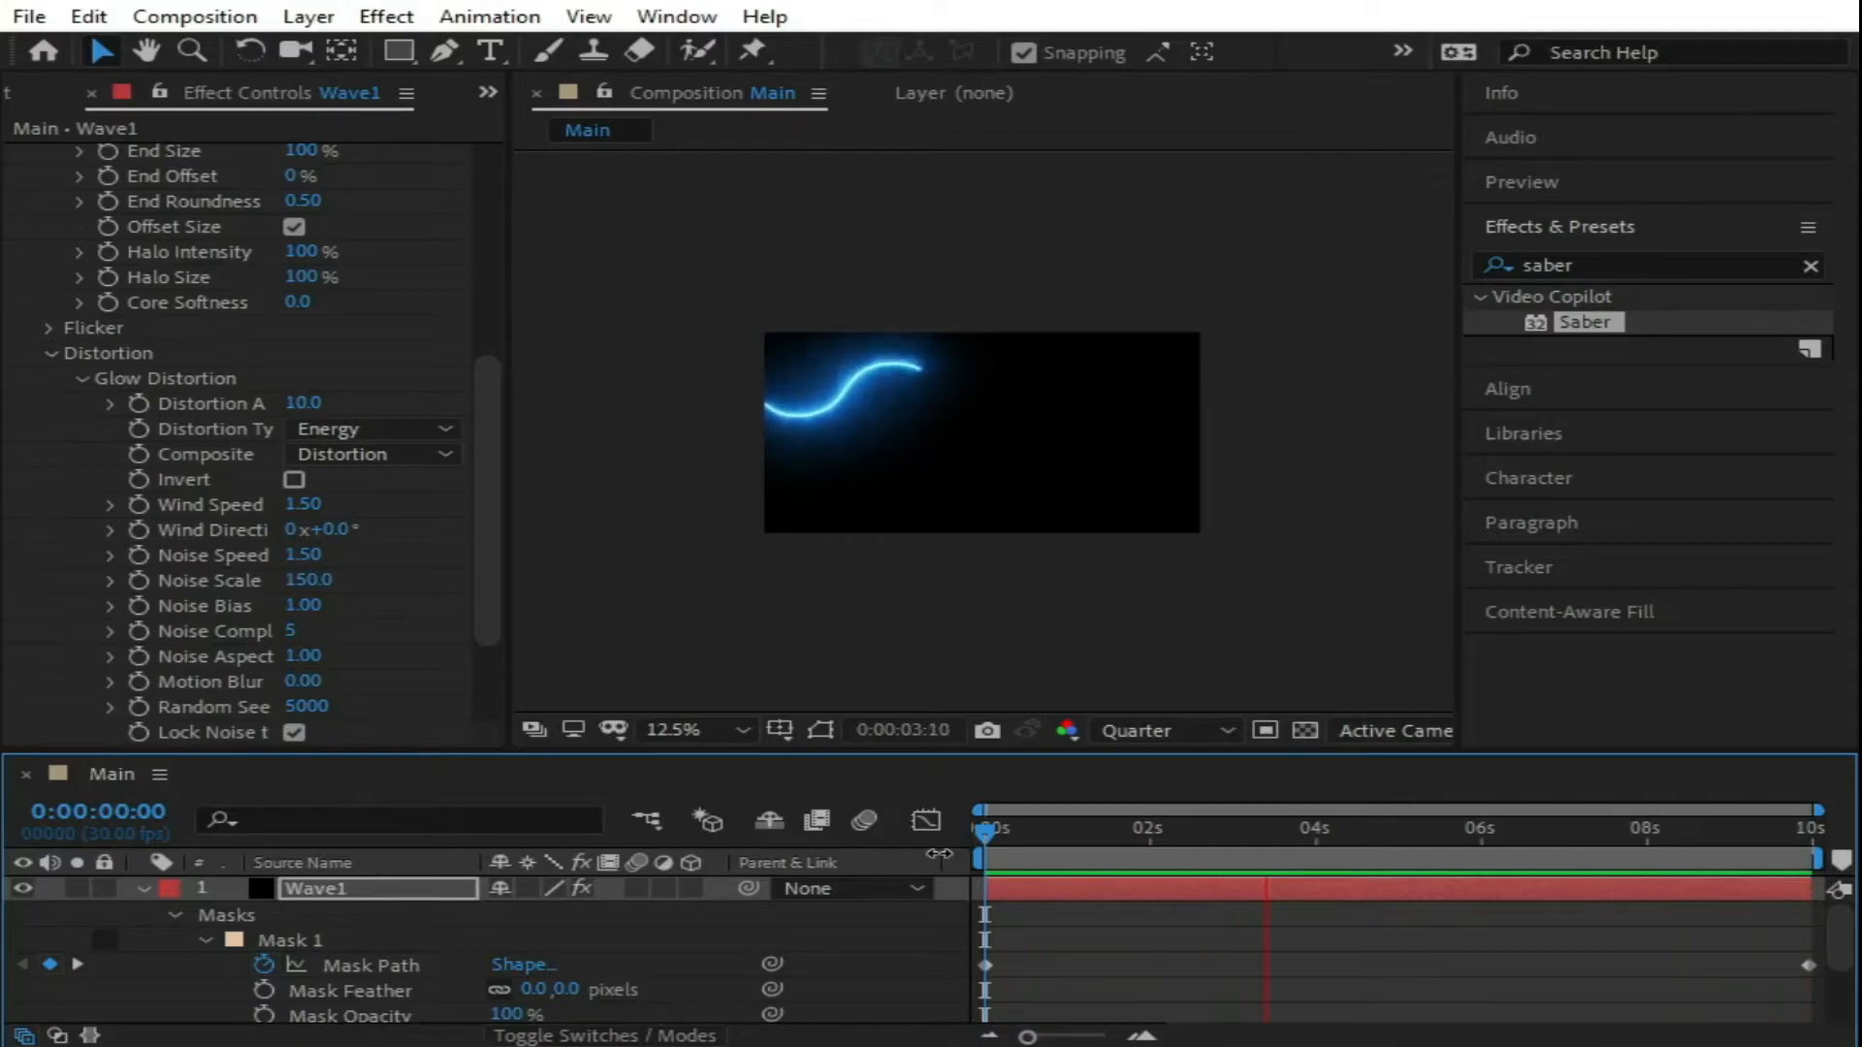
{"action": "key", "text": "space"}
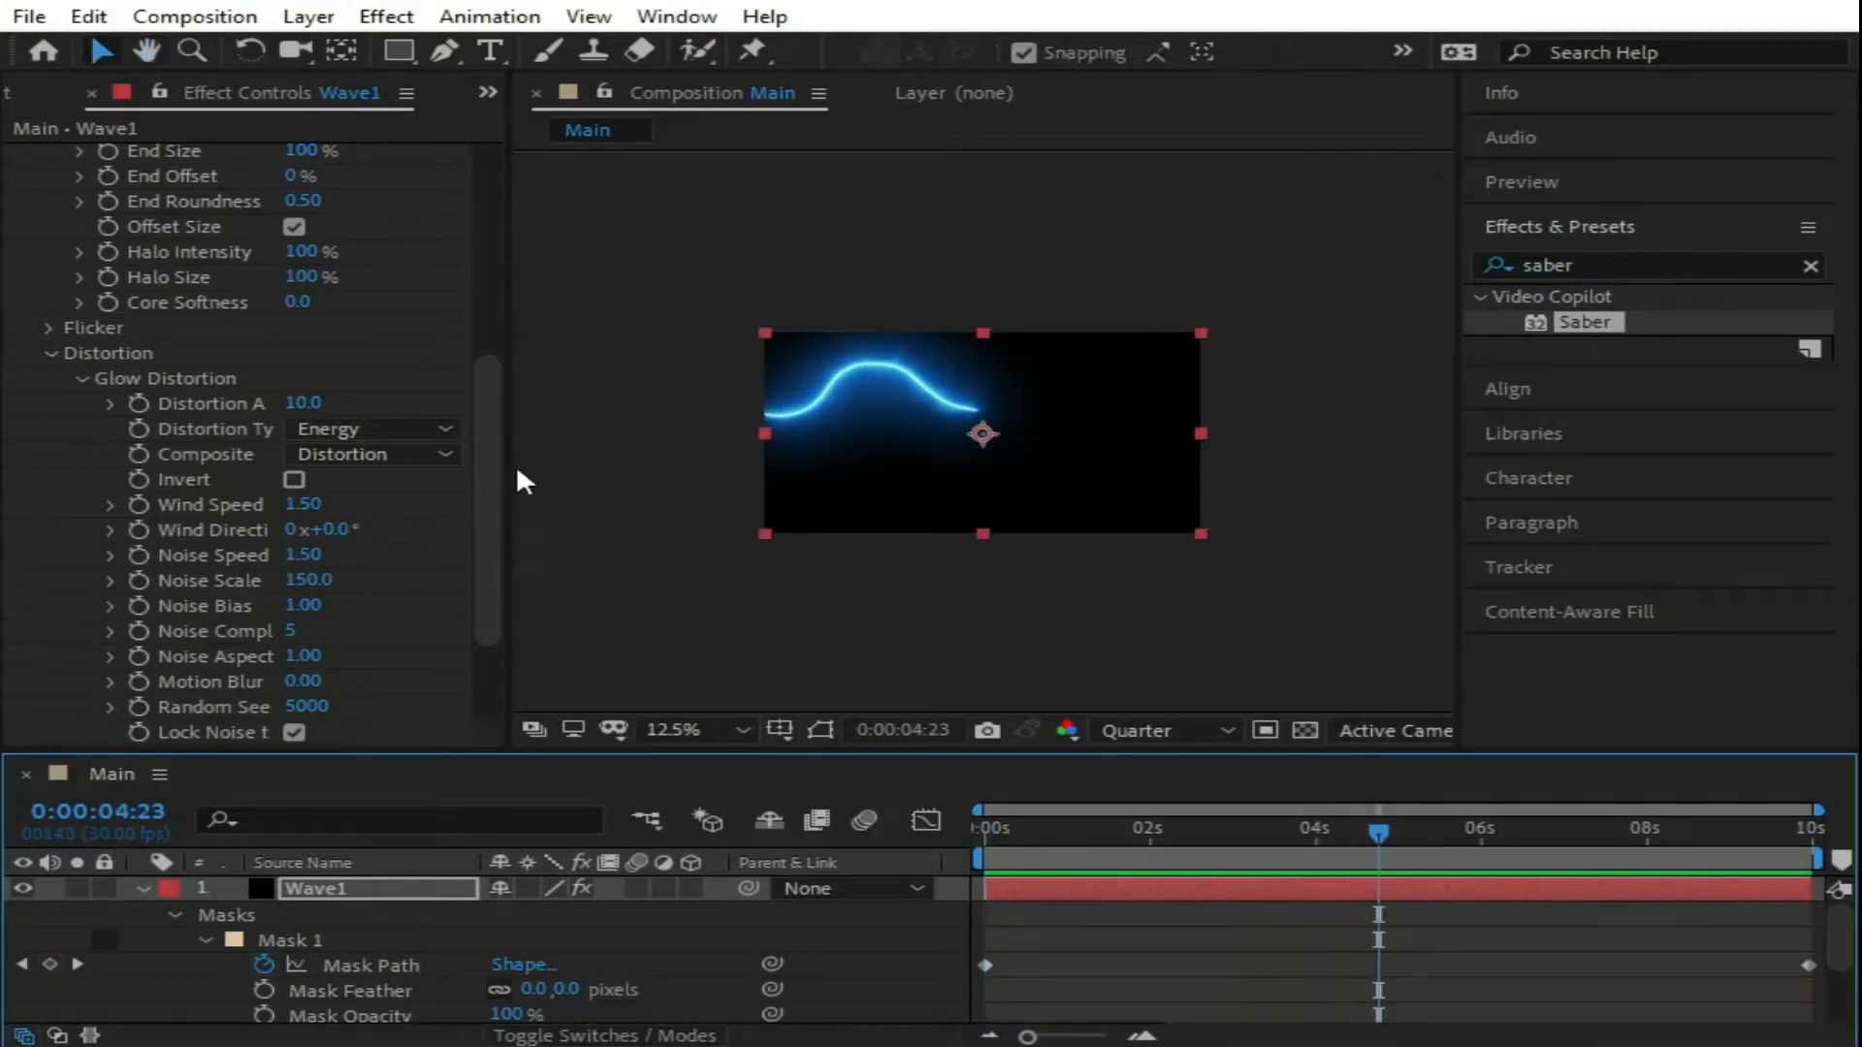
{"action": "scroll", "coordinate": [485, 438], "scroll_direction": "down", "scroll_amount": 3}
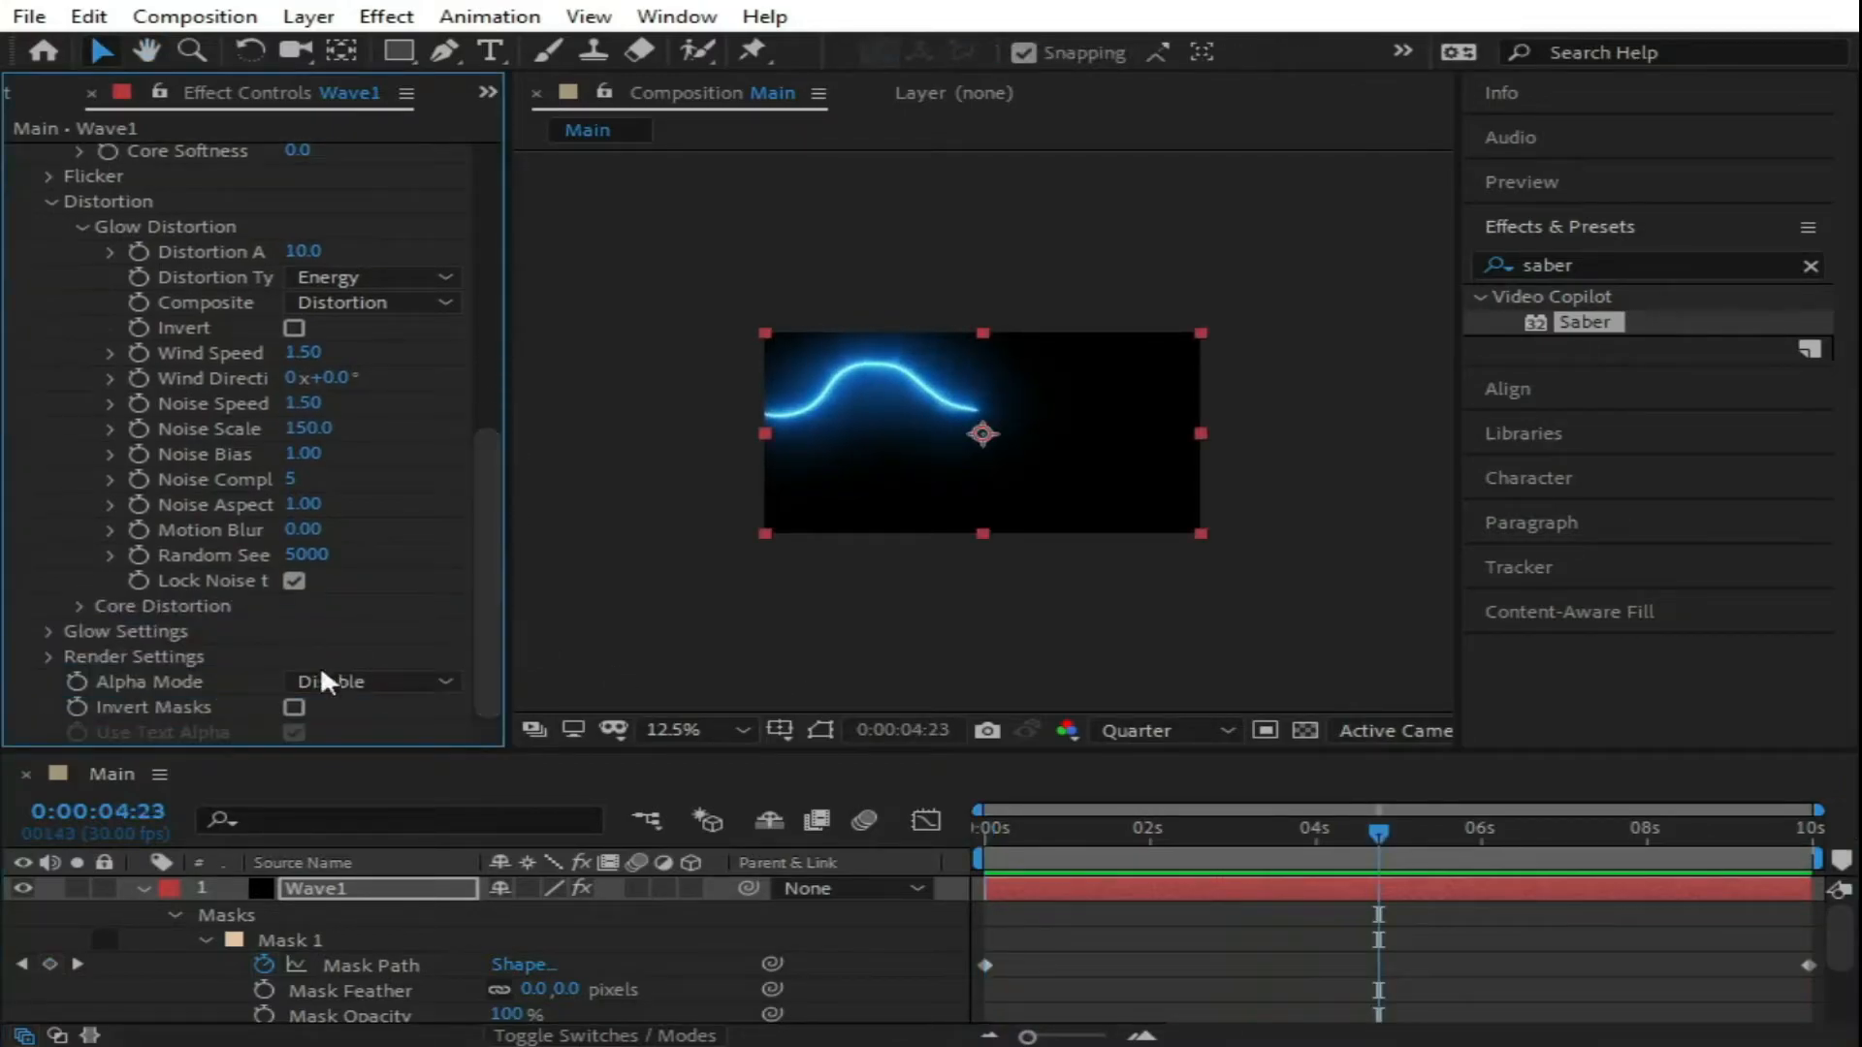
Step: In Saber's Render Settings on Wave1, set Composite Settings to Transparent
{"action": "left_click", "coordinate": [49, 657]}
{"action": "scroll", "coordinate": [479, 574], "scroll_direction": "down", "scroll_amount": 2}
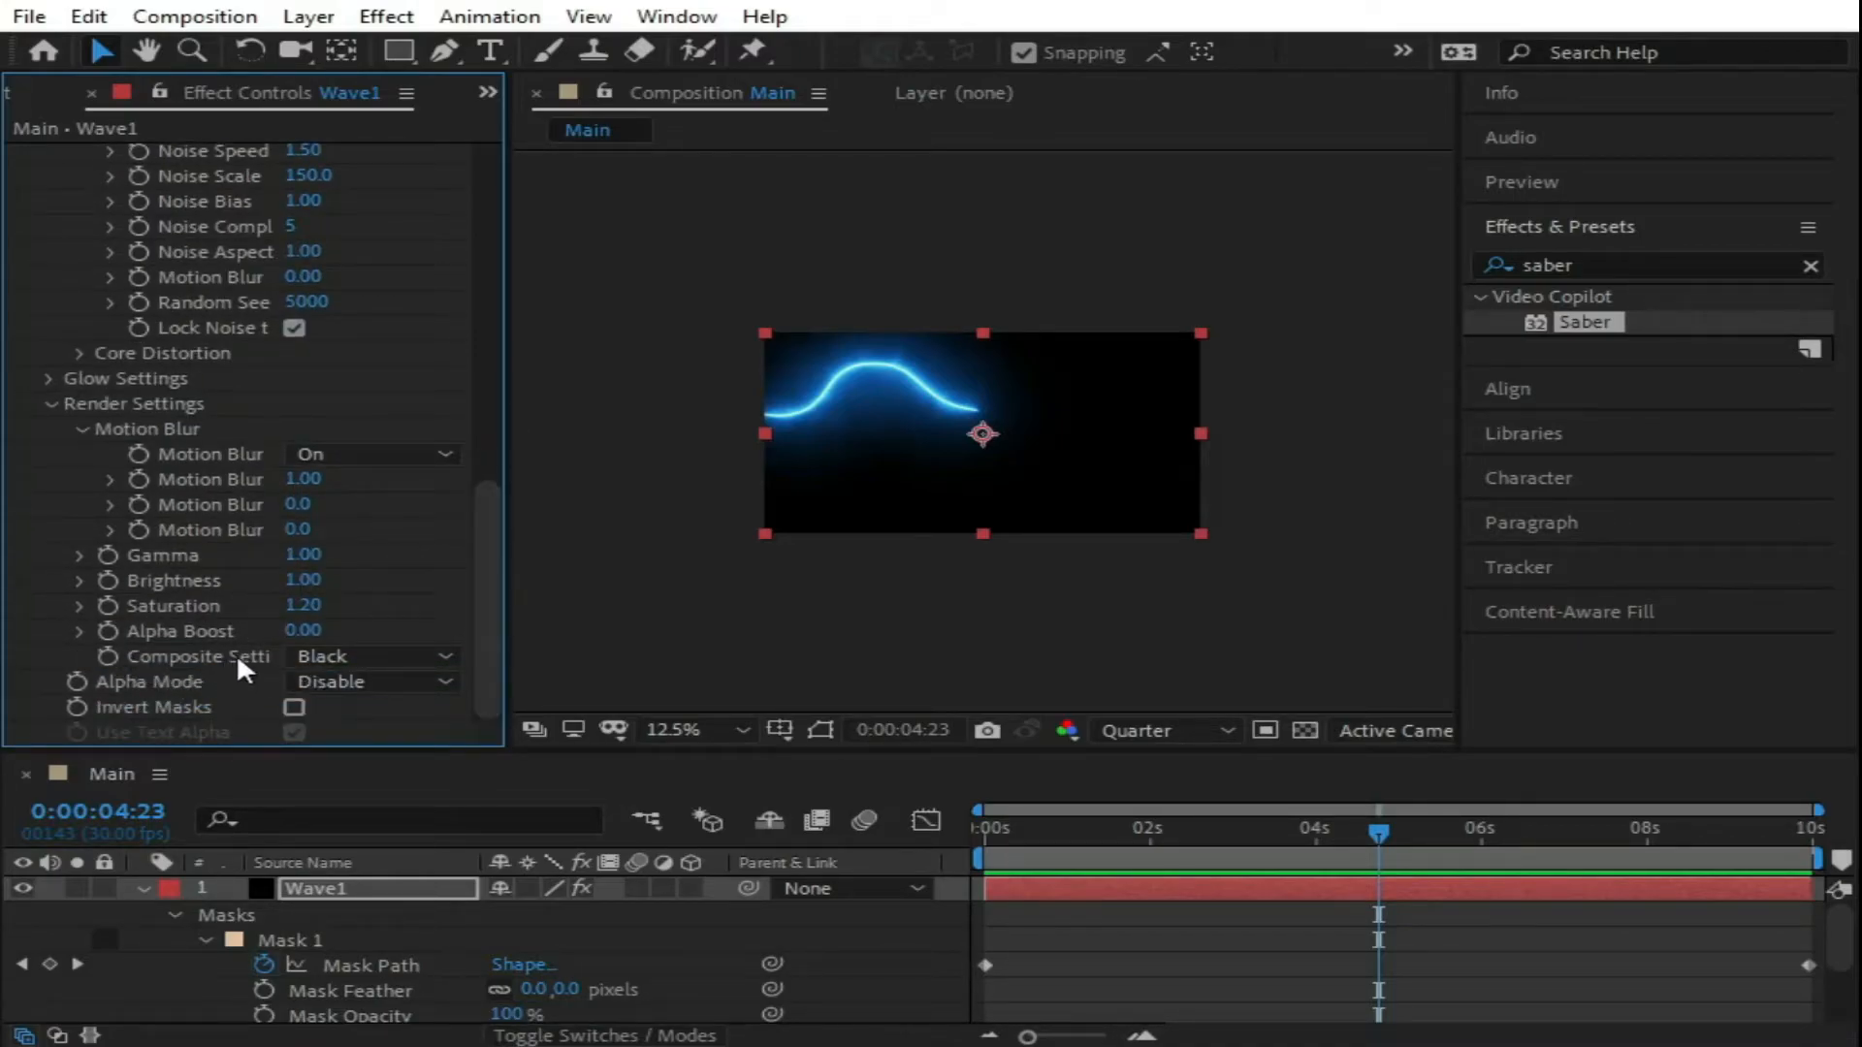
{"action": "left_click", "coordinate": [345, 656]}
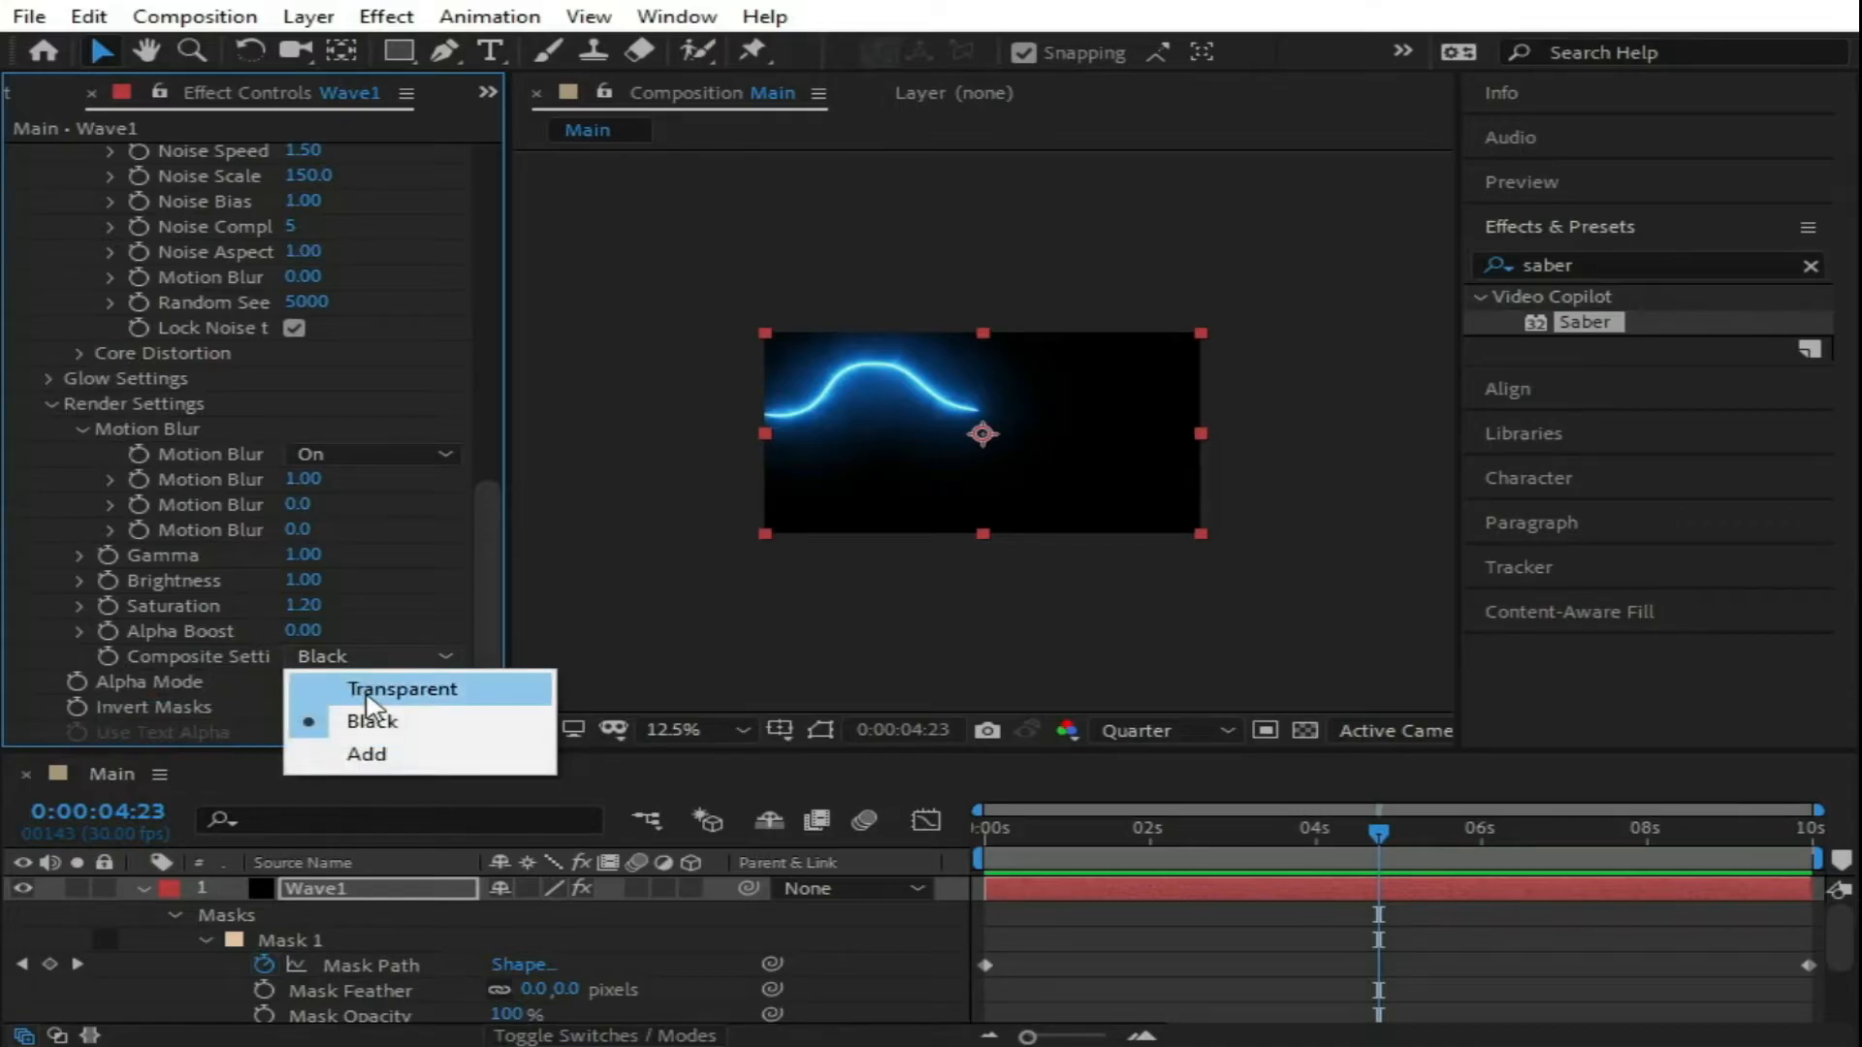
{"action": "left_click", "coordinate": [369, 690]}
Step: Preview the wave over the sea footage from 0:00 at 25% magnification, then return to the composition's start
{"action": "left_click_drag", "start_coordinate": [1383, 828], "coordinate": [938, 824]}
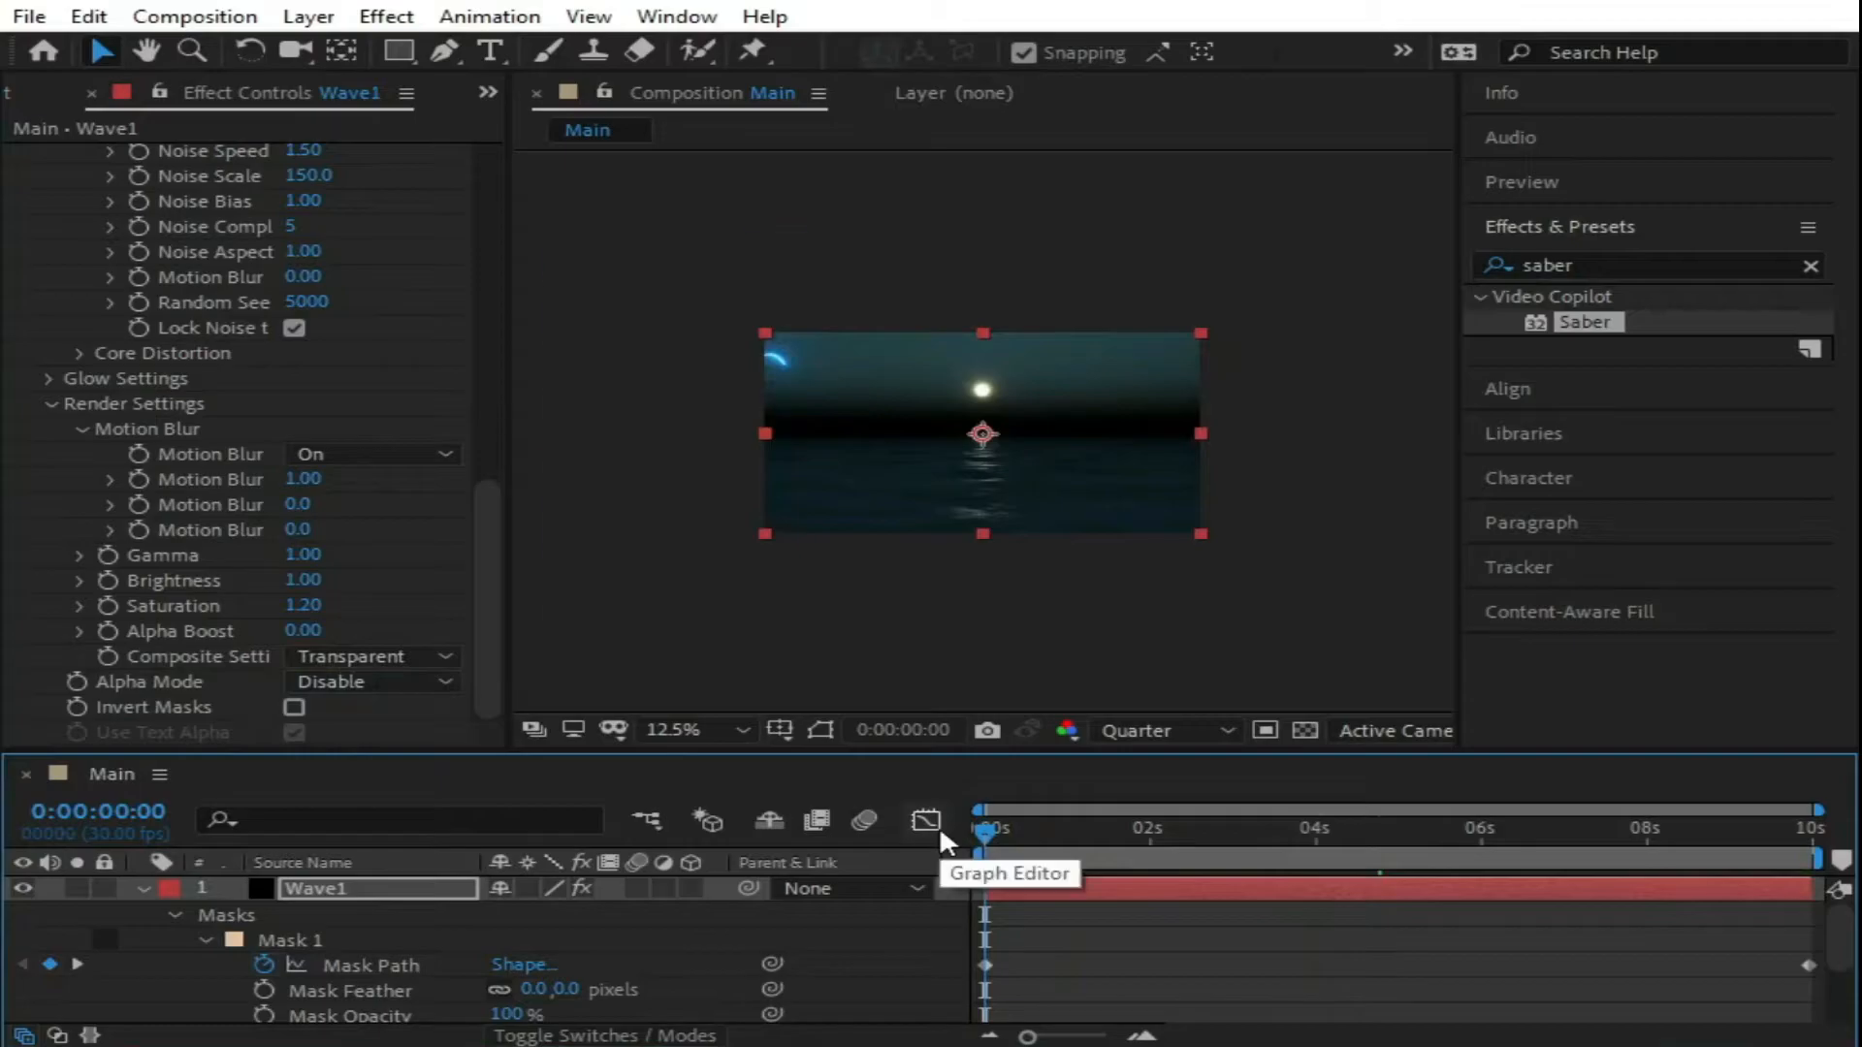
{"action": "key", "text": "period"}
{"action": "key", "text": "space"}
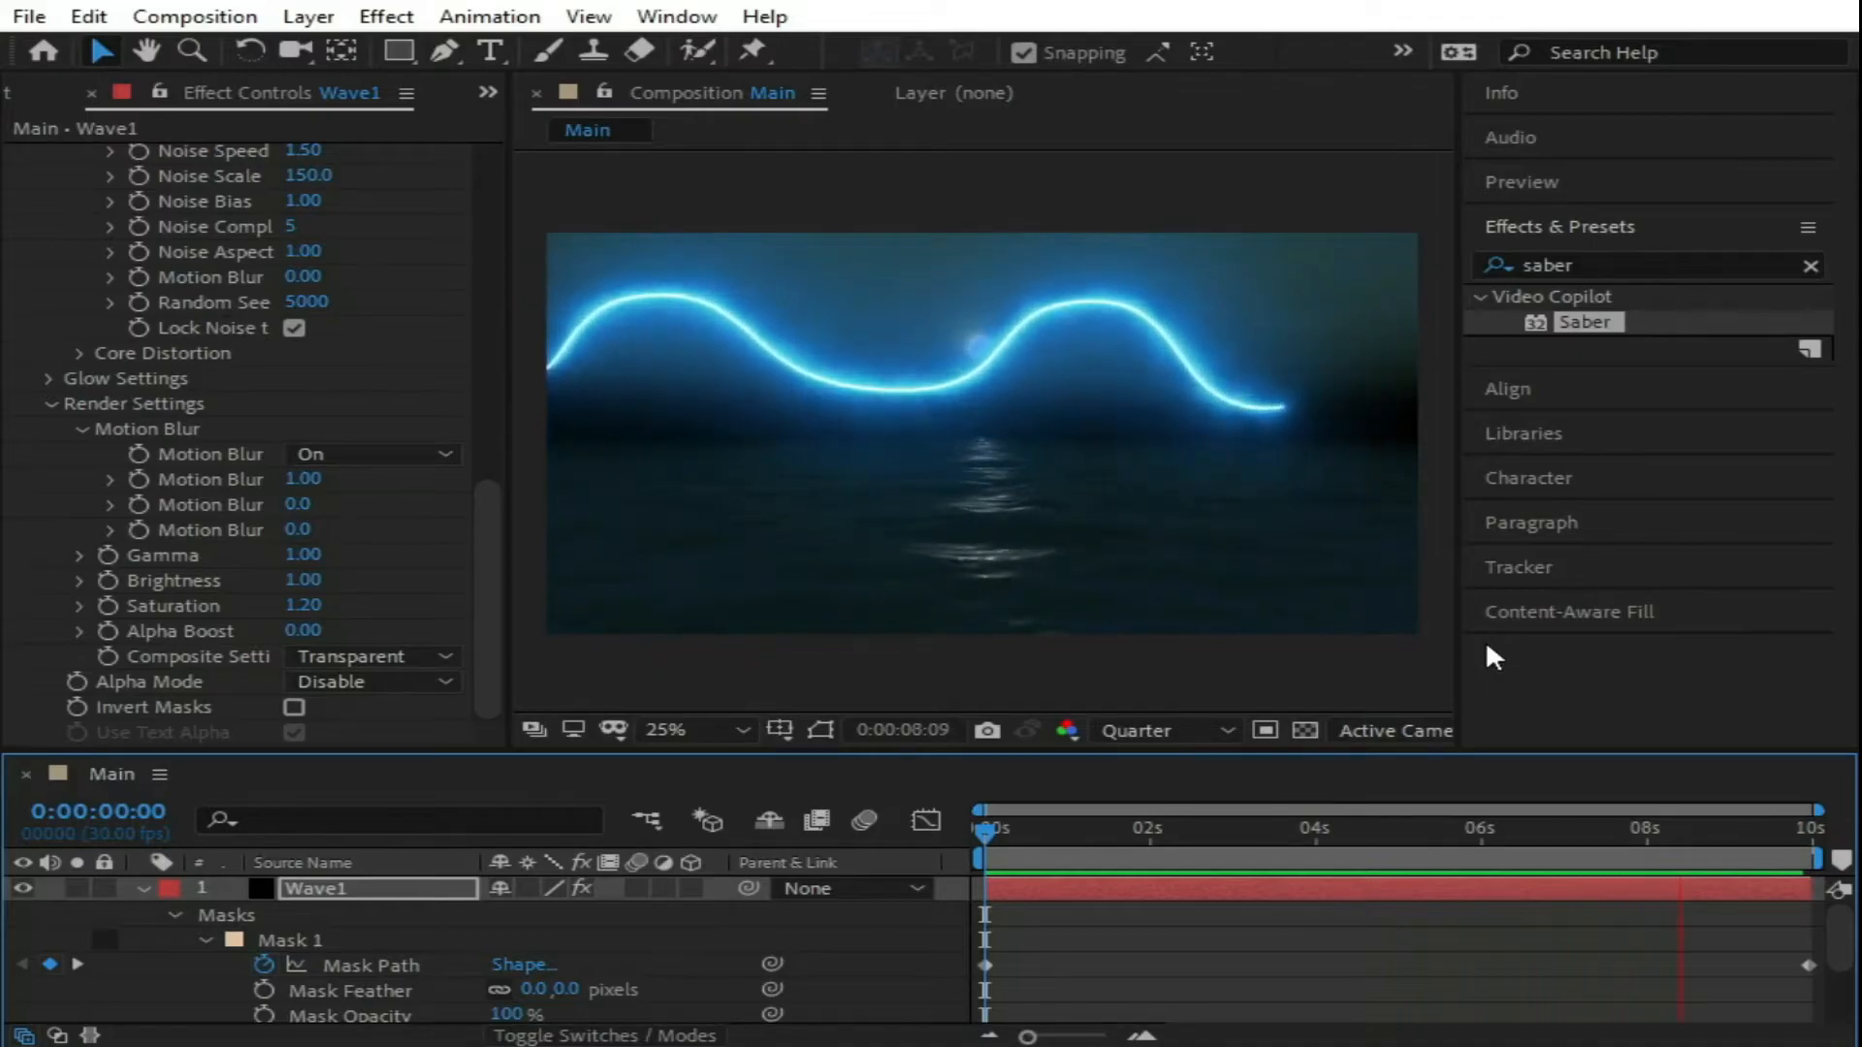
{"action": "left_click", "coordinate": [1760, 830]}
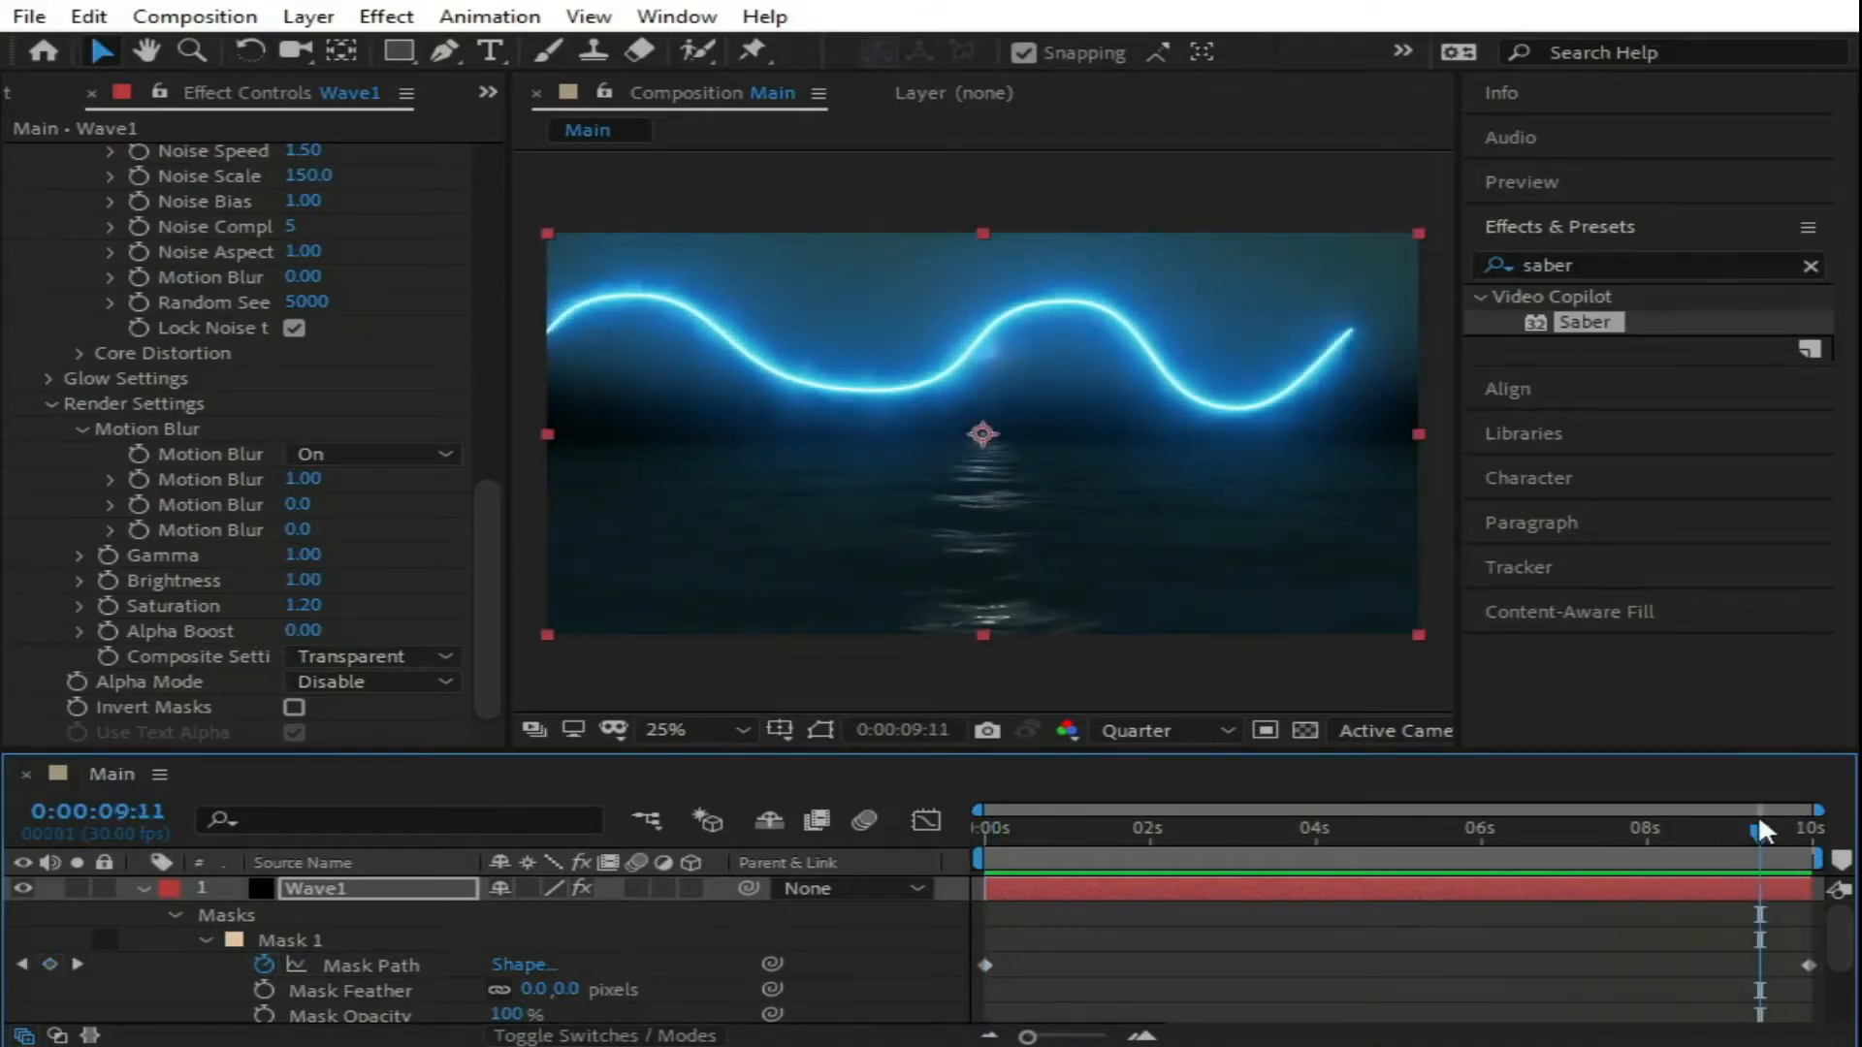
{"action": "left_click_drag", "start_coordinate": [1754, 828], "coordinate": [857, 812]}
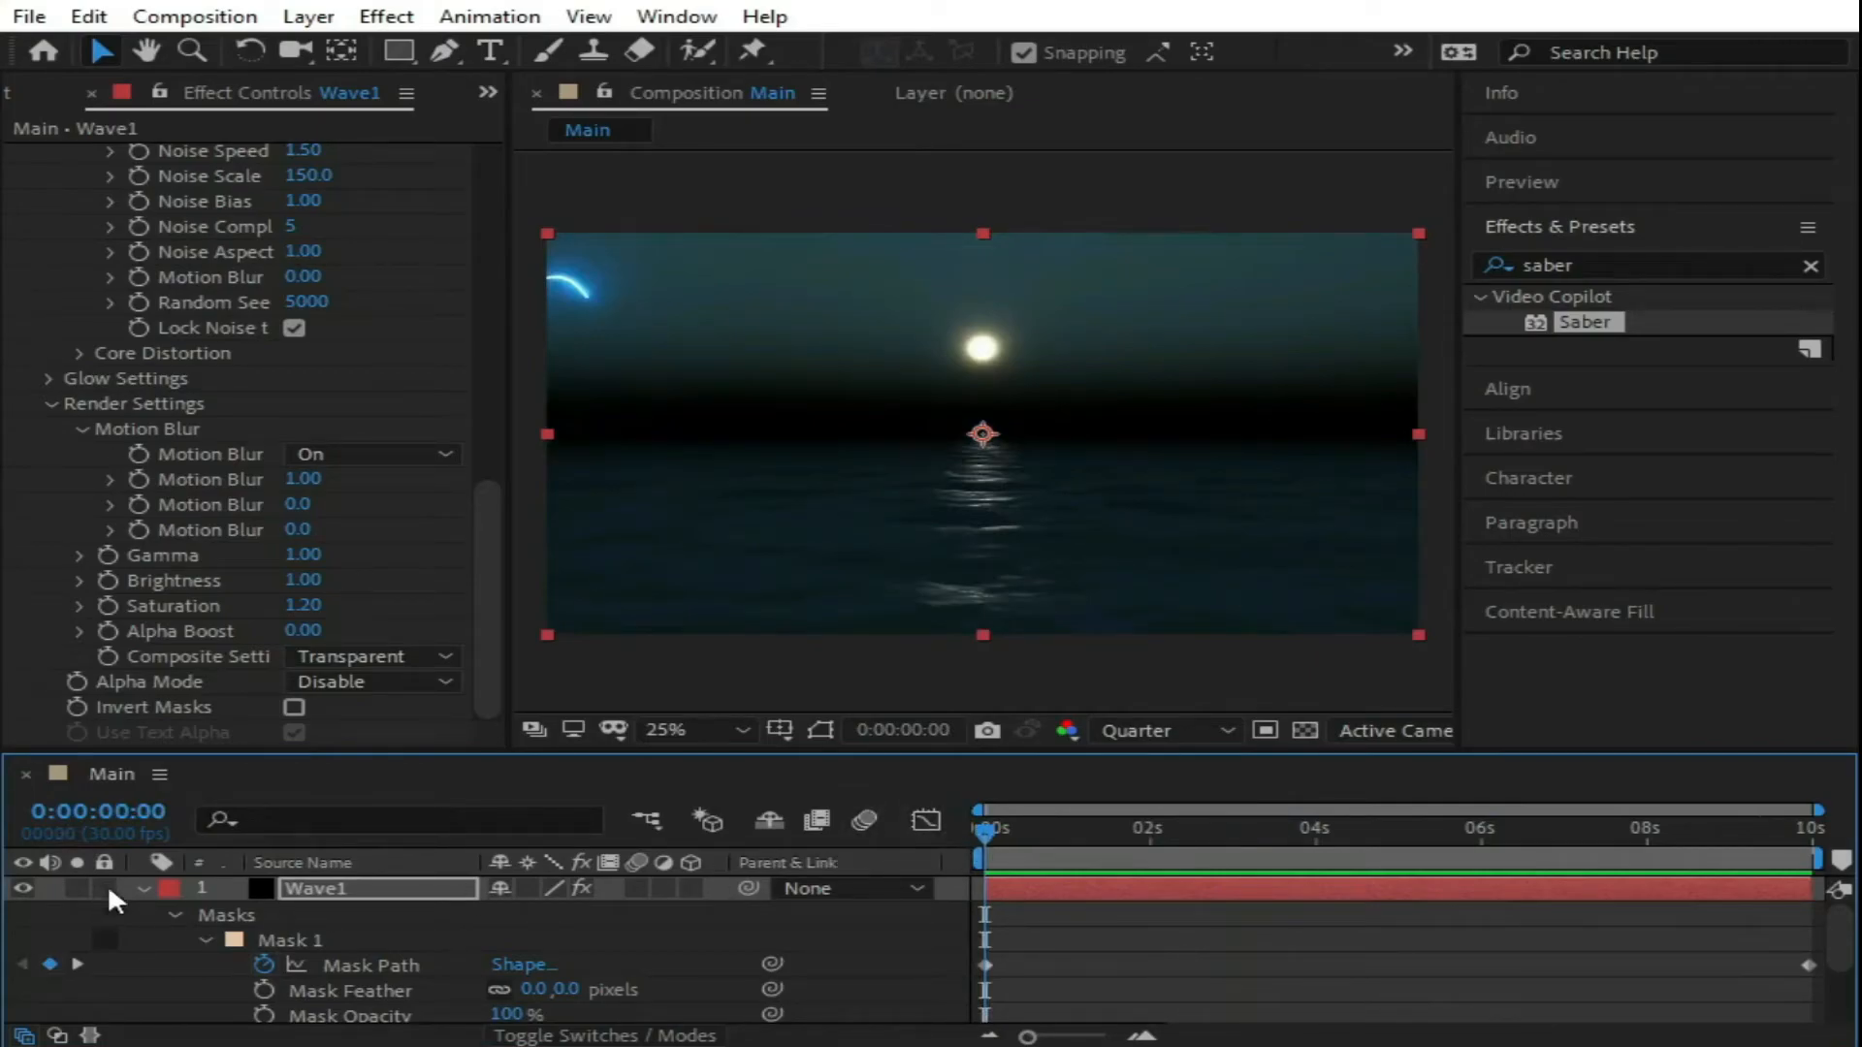
Step: Duplicate the Wave1 layer and rename the upper copy Wave2
{"action": "left_click", "coordinate": [138, 886]}
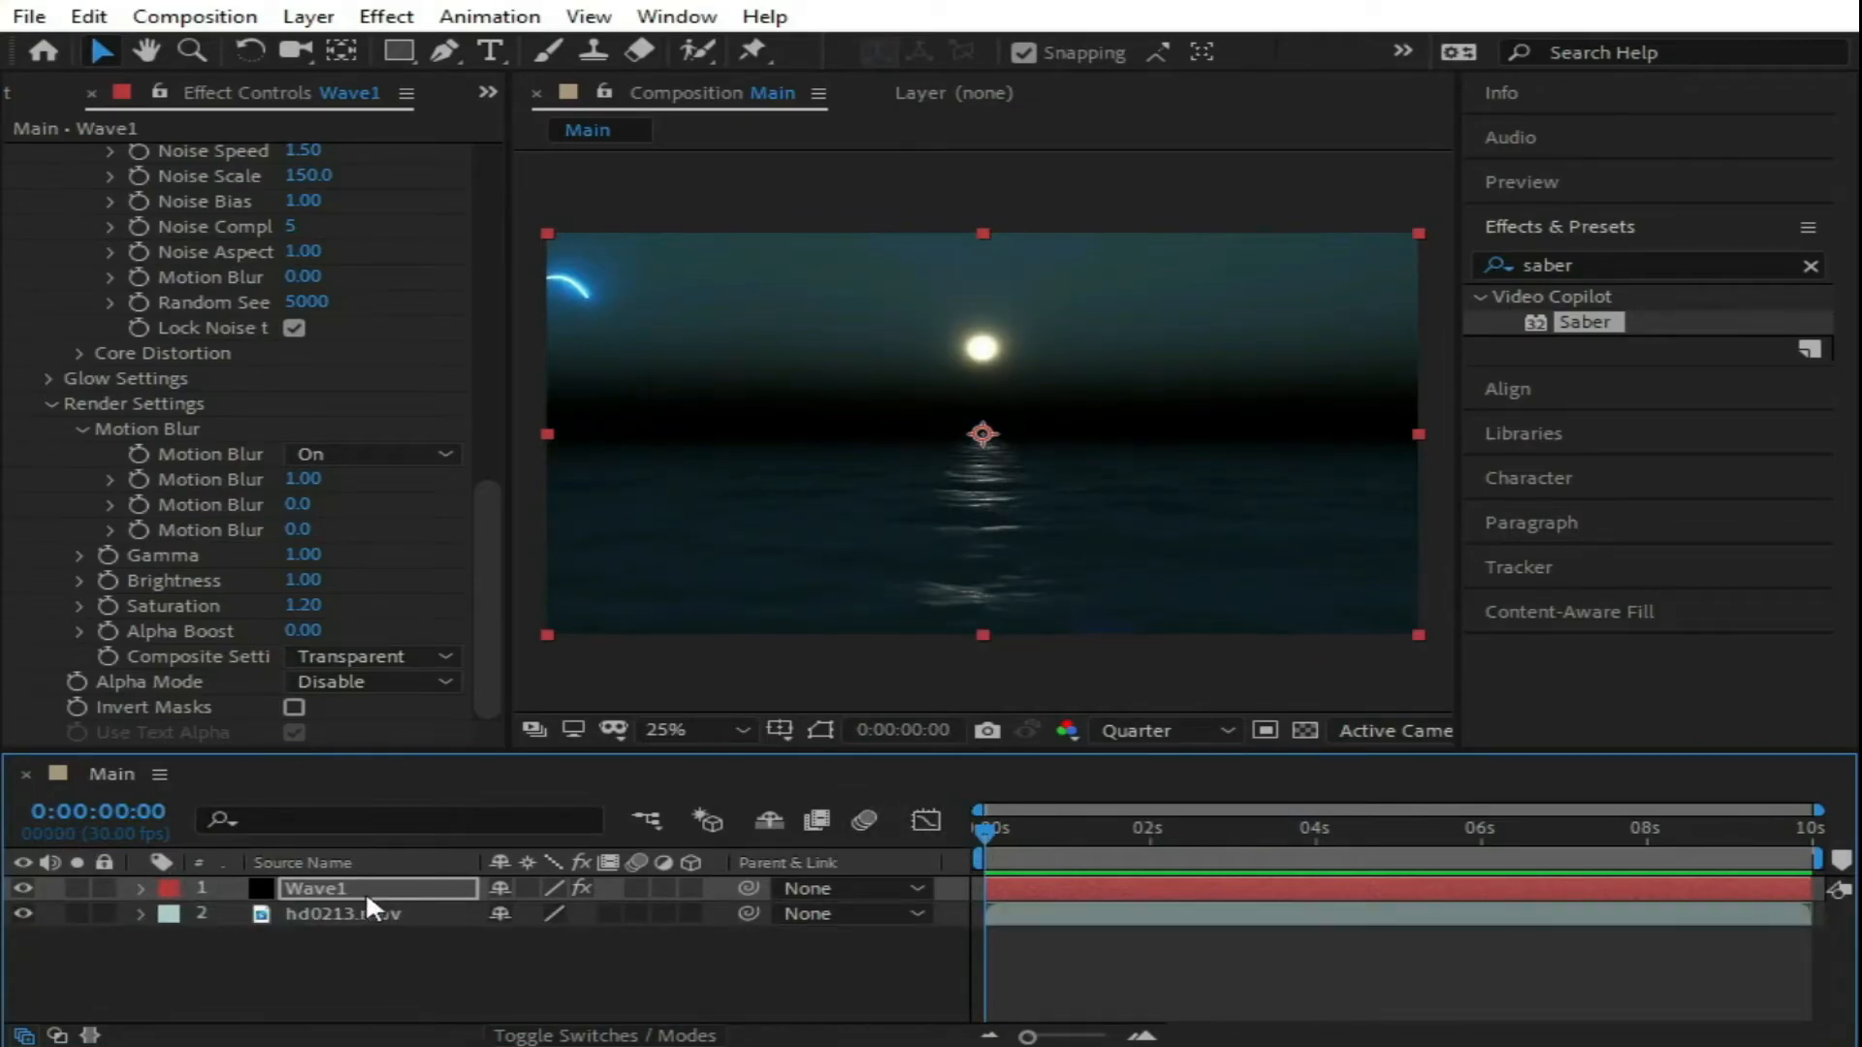
{"action": "key", "text": "ctrl+d"}
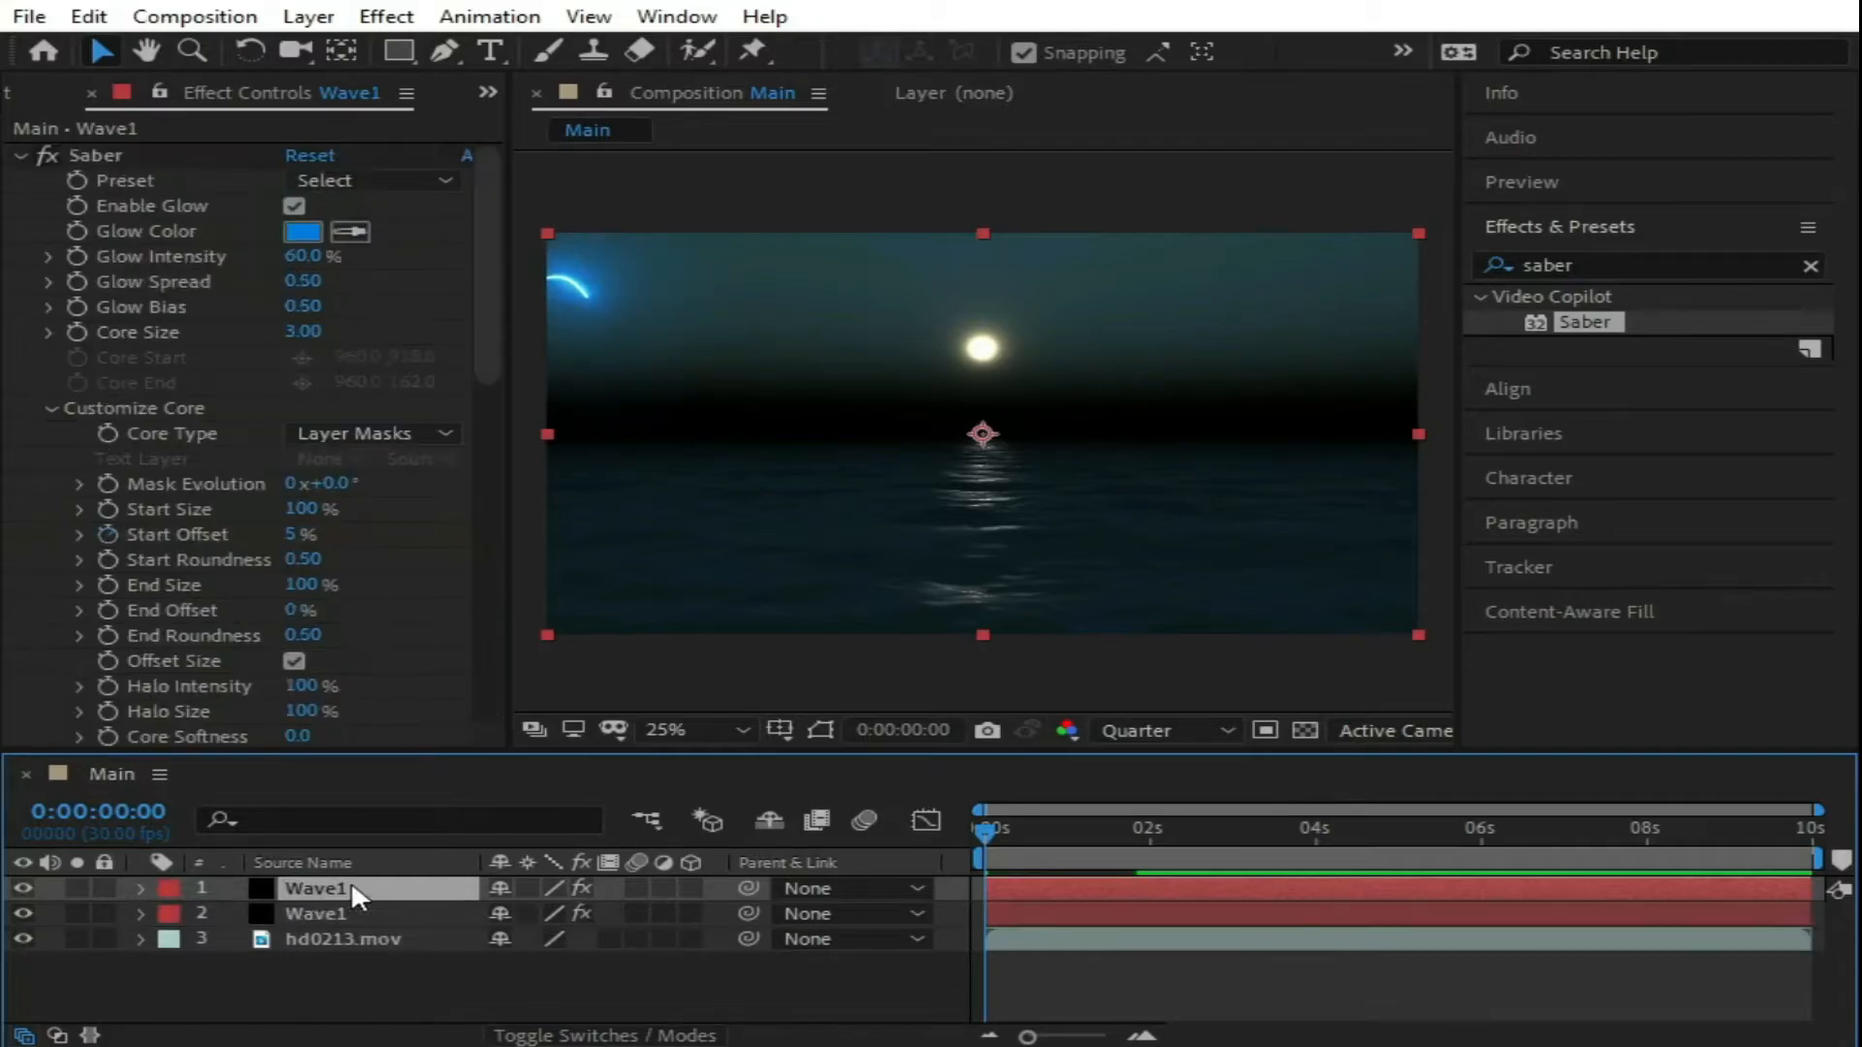
{"action": "left_click", "coordinate": [339, 911]}
{"action": "left_click", "coordinate": [338, 890]}
{"action": "right_click", "coordinate": [338, 894]}
{"action": "left_click", "coordinate": [439, 876]}
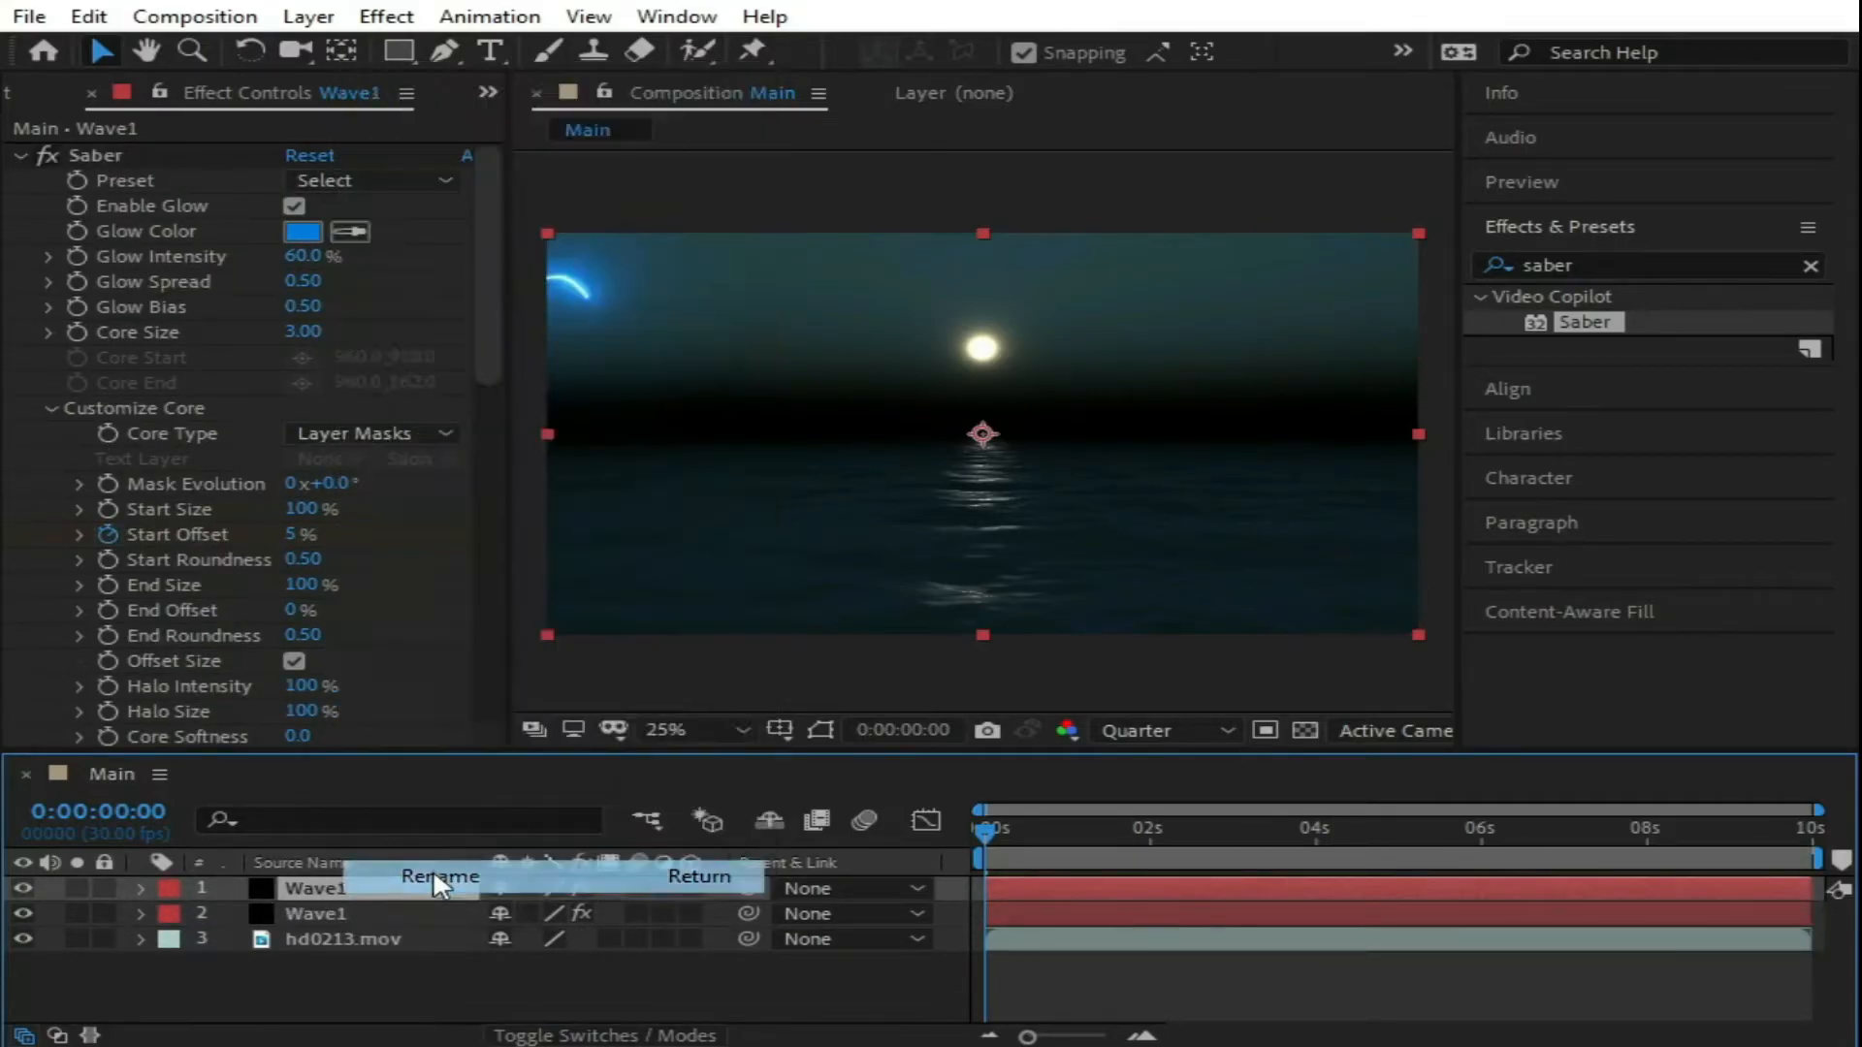
{"action": "left_click", "coordinate": [399, 889]}
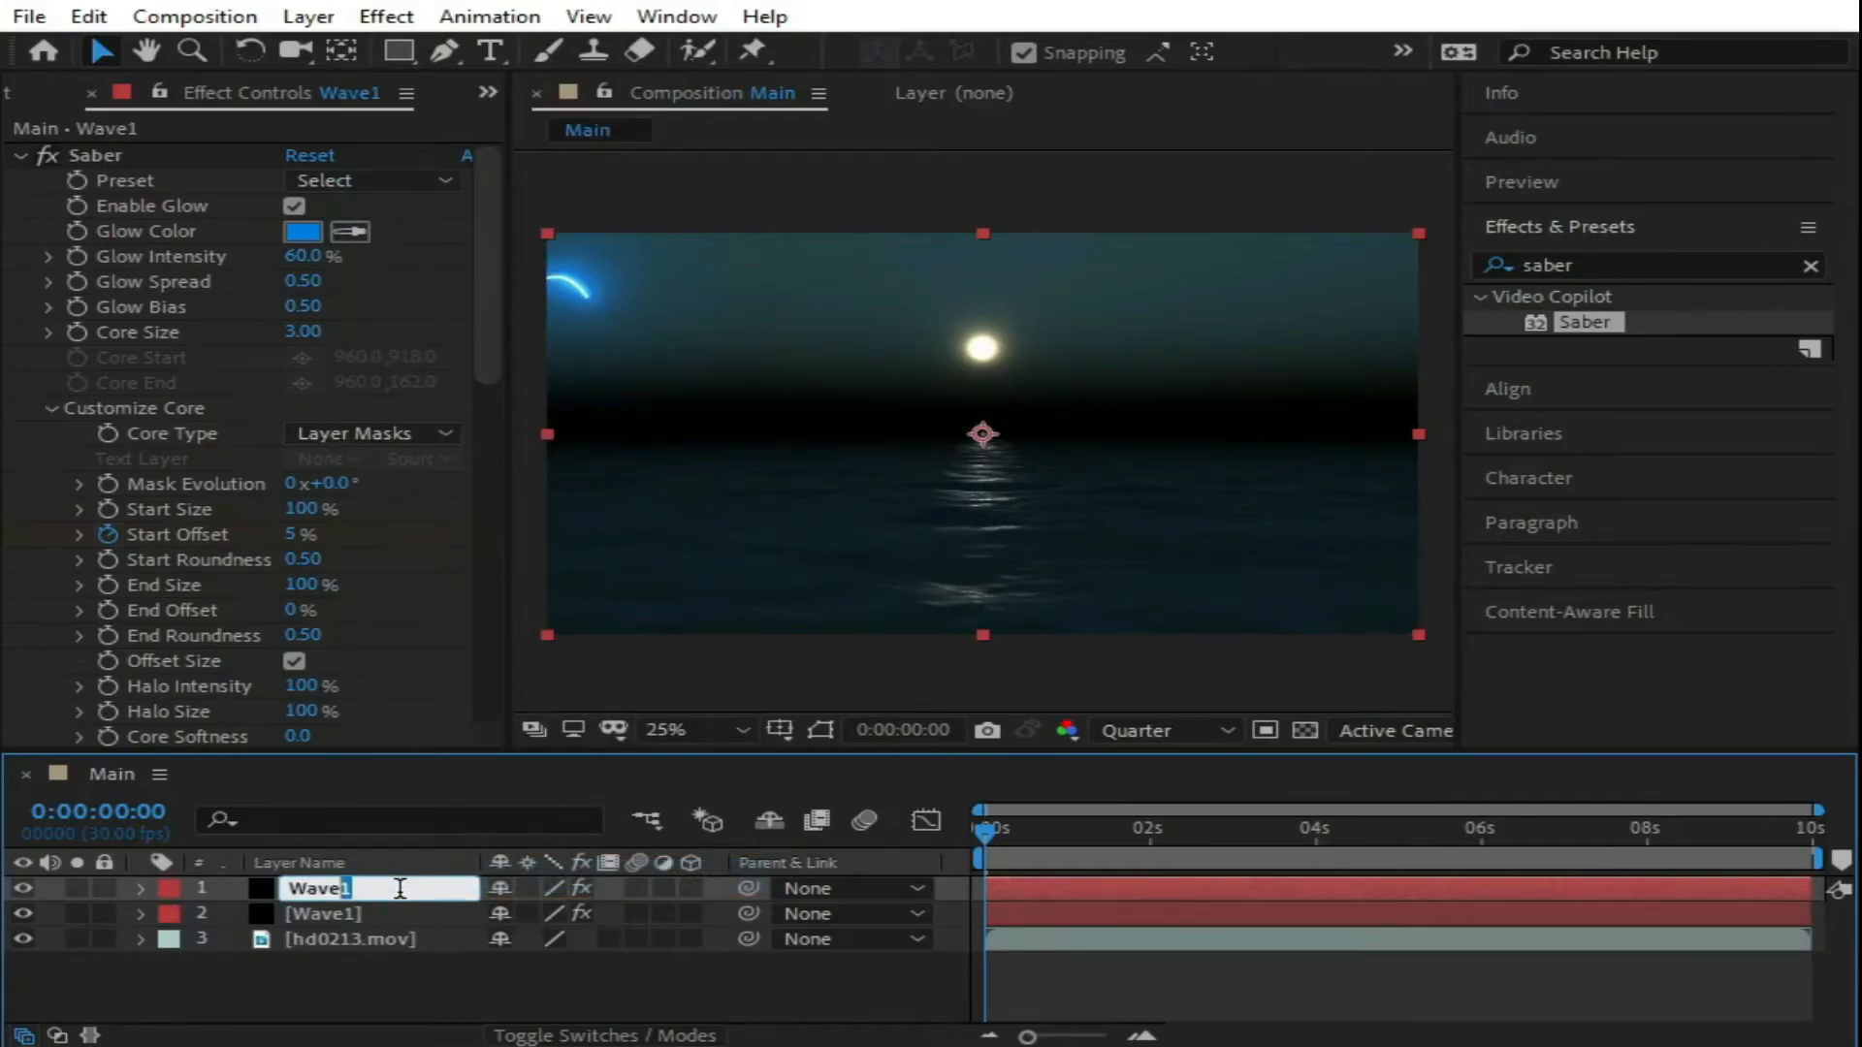
{"action": "left_click", "coordinate": [324, 1000]}
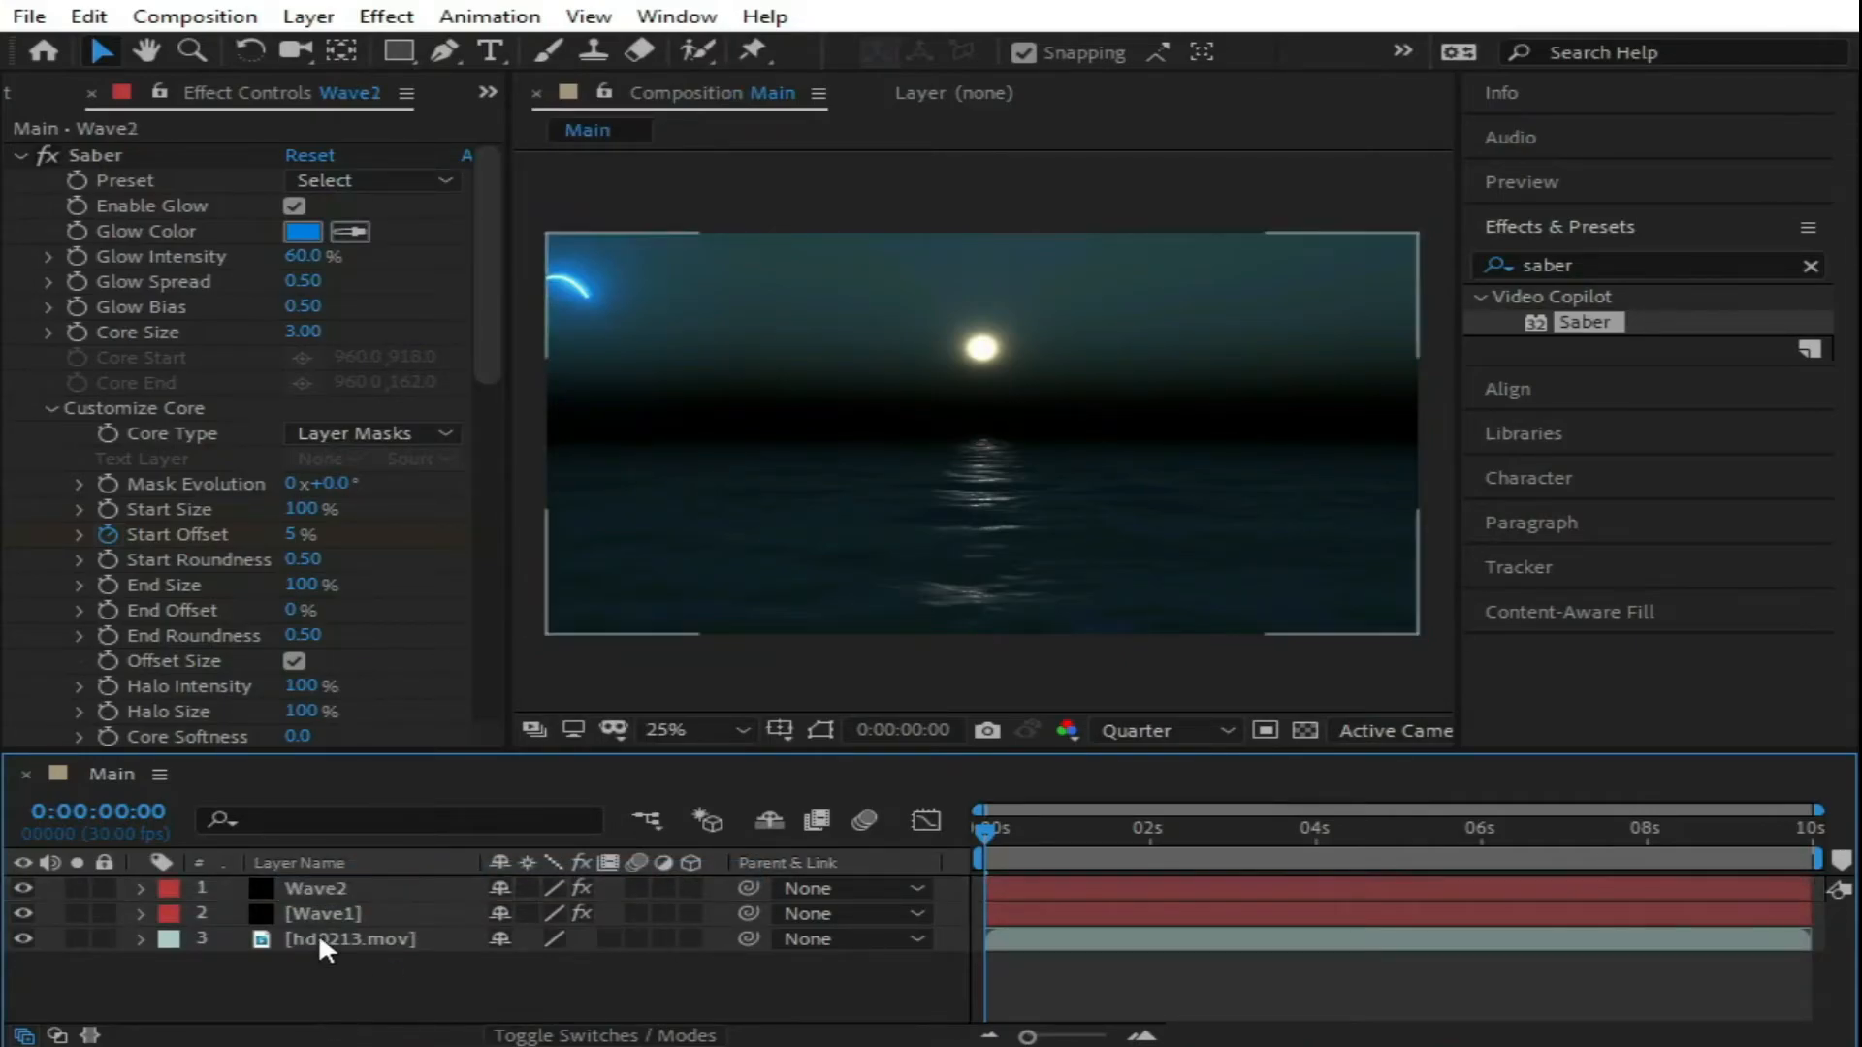
Step: Select Wave2's Mask 1 path and show its outline in the viewer
{"action": "left_click", "coordinate": [337, 892]}
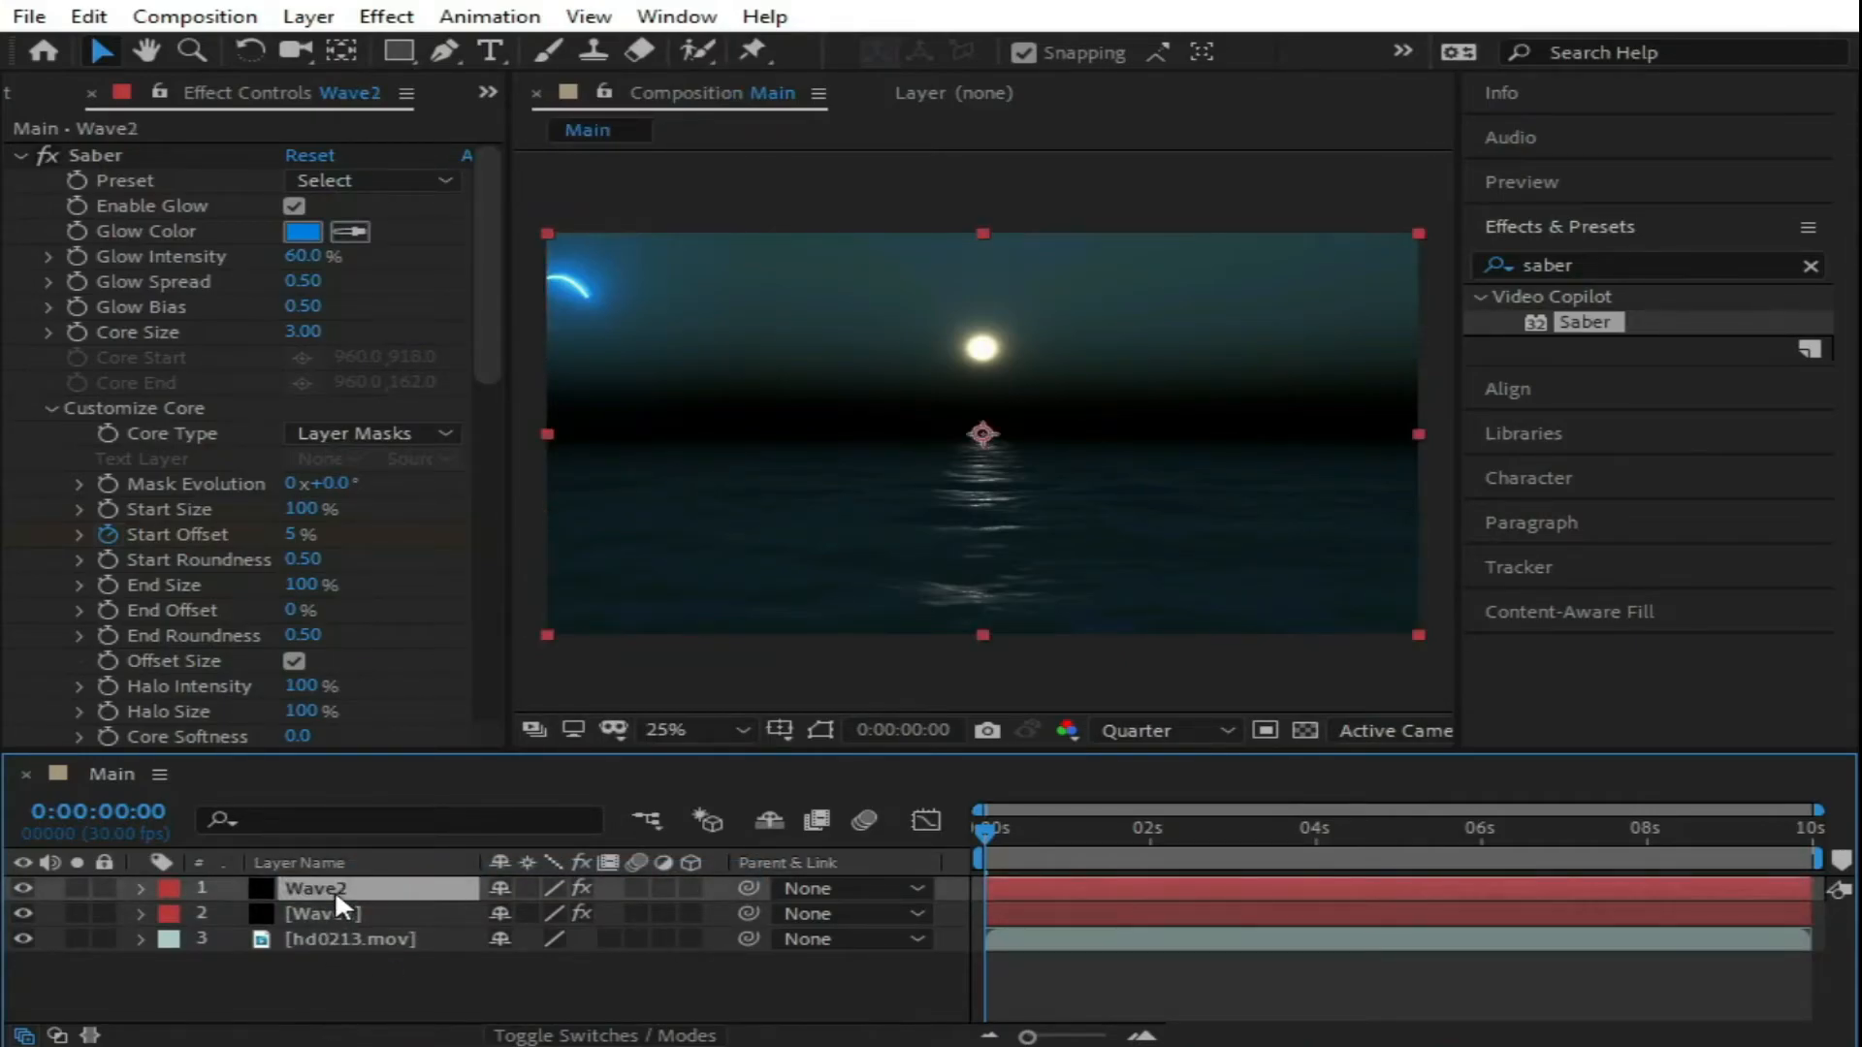
{"action": "left_click", "coordinate": [143, 888]}
{"action": "left_click", "coordinate": [172, 915]}
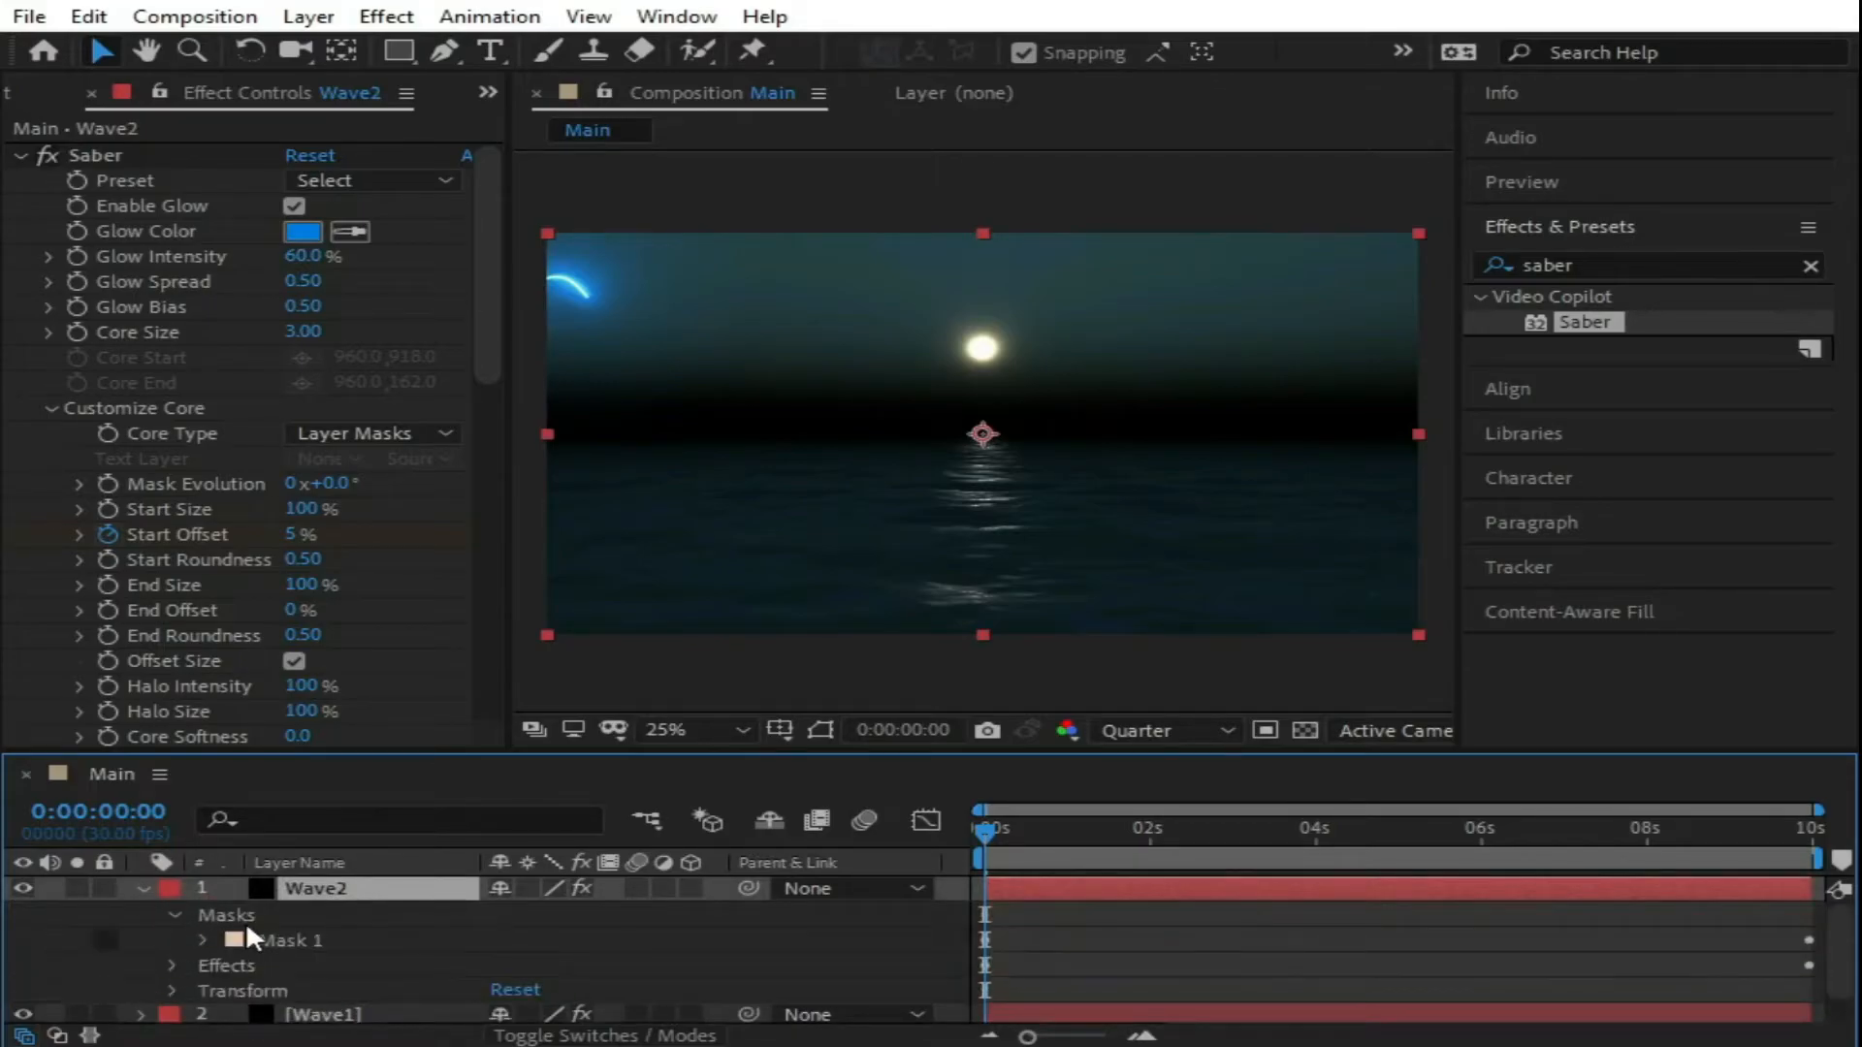
{"action": "left_click", "coordinate": [204, 938]}
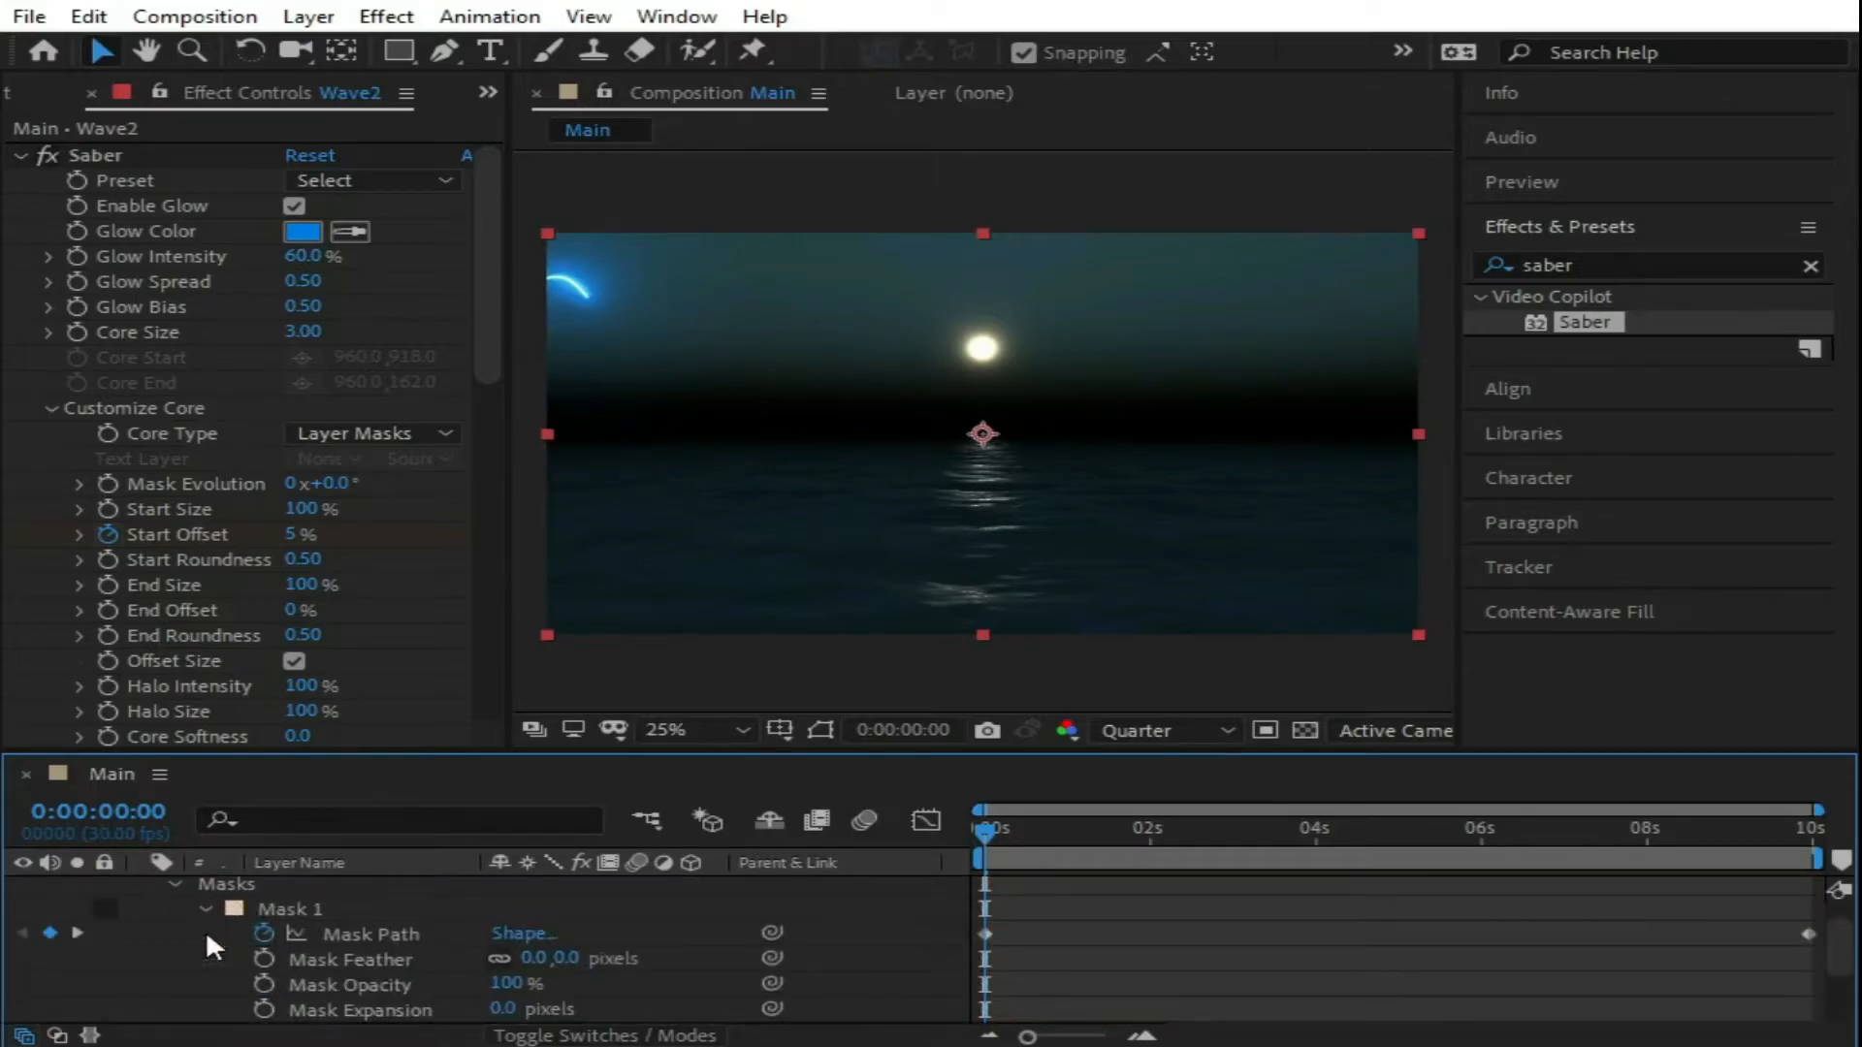
{"action": "left_click", "coordinate": [367, 934]}
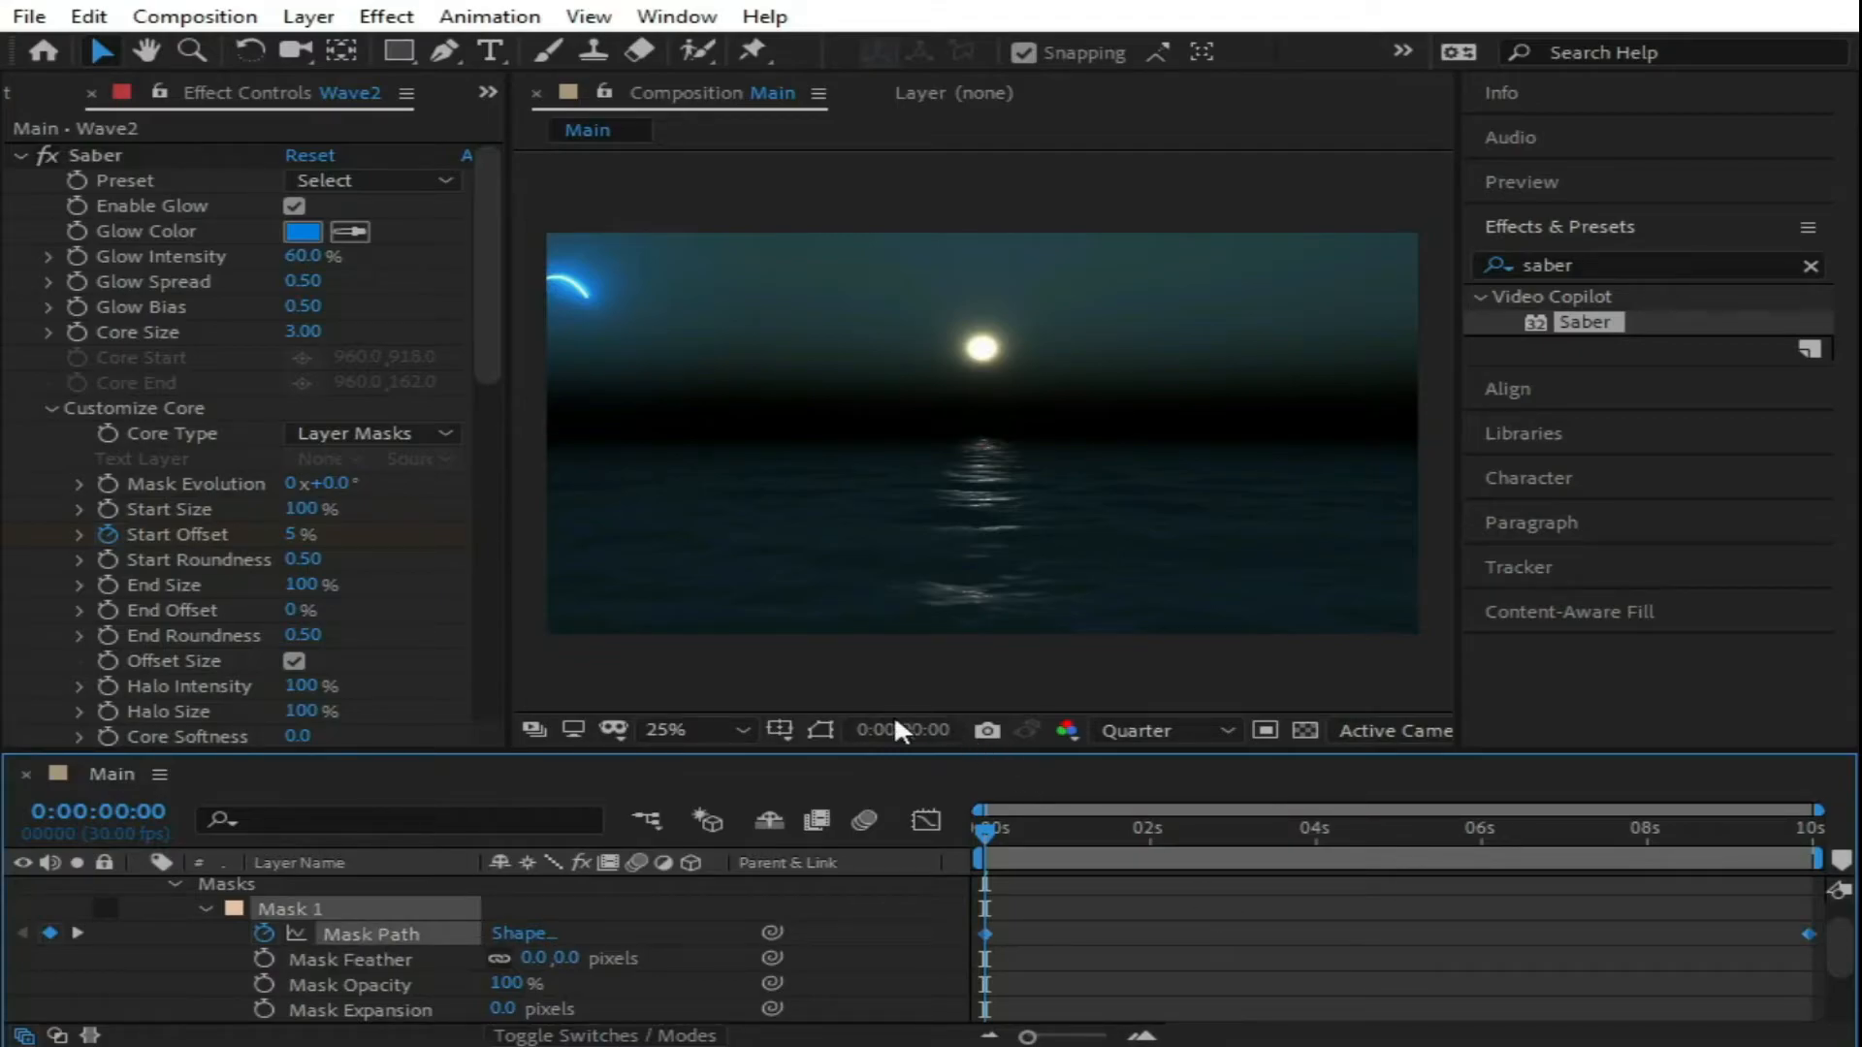
{"action": "left_click", "coordinate": [818, 728]}
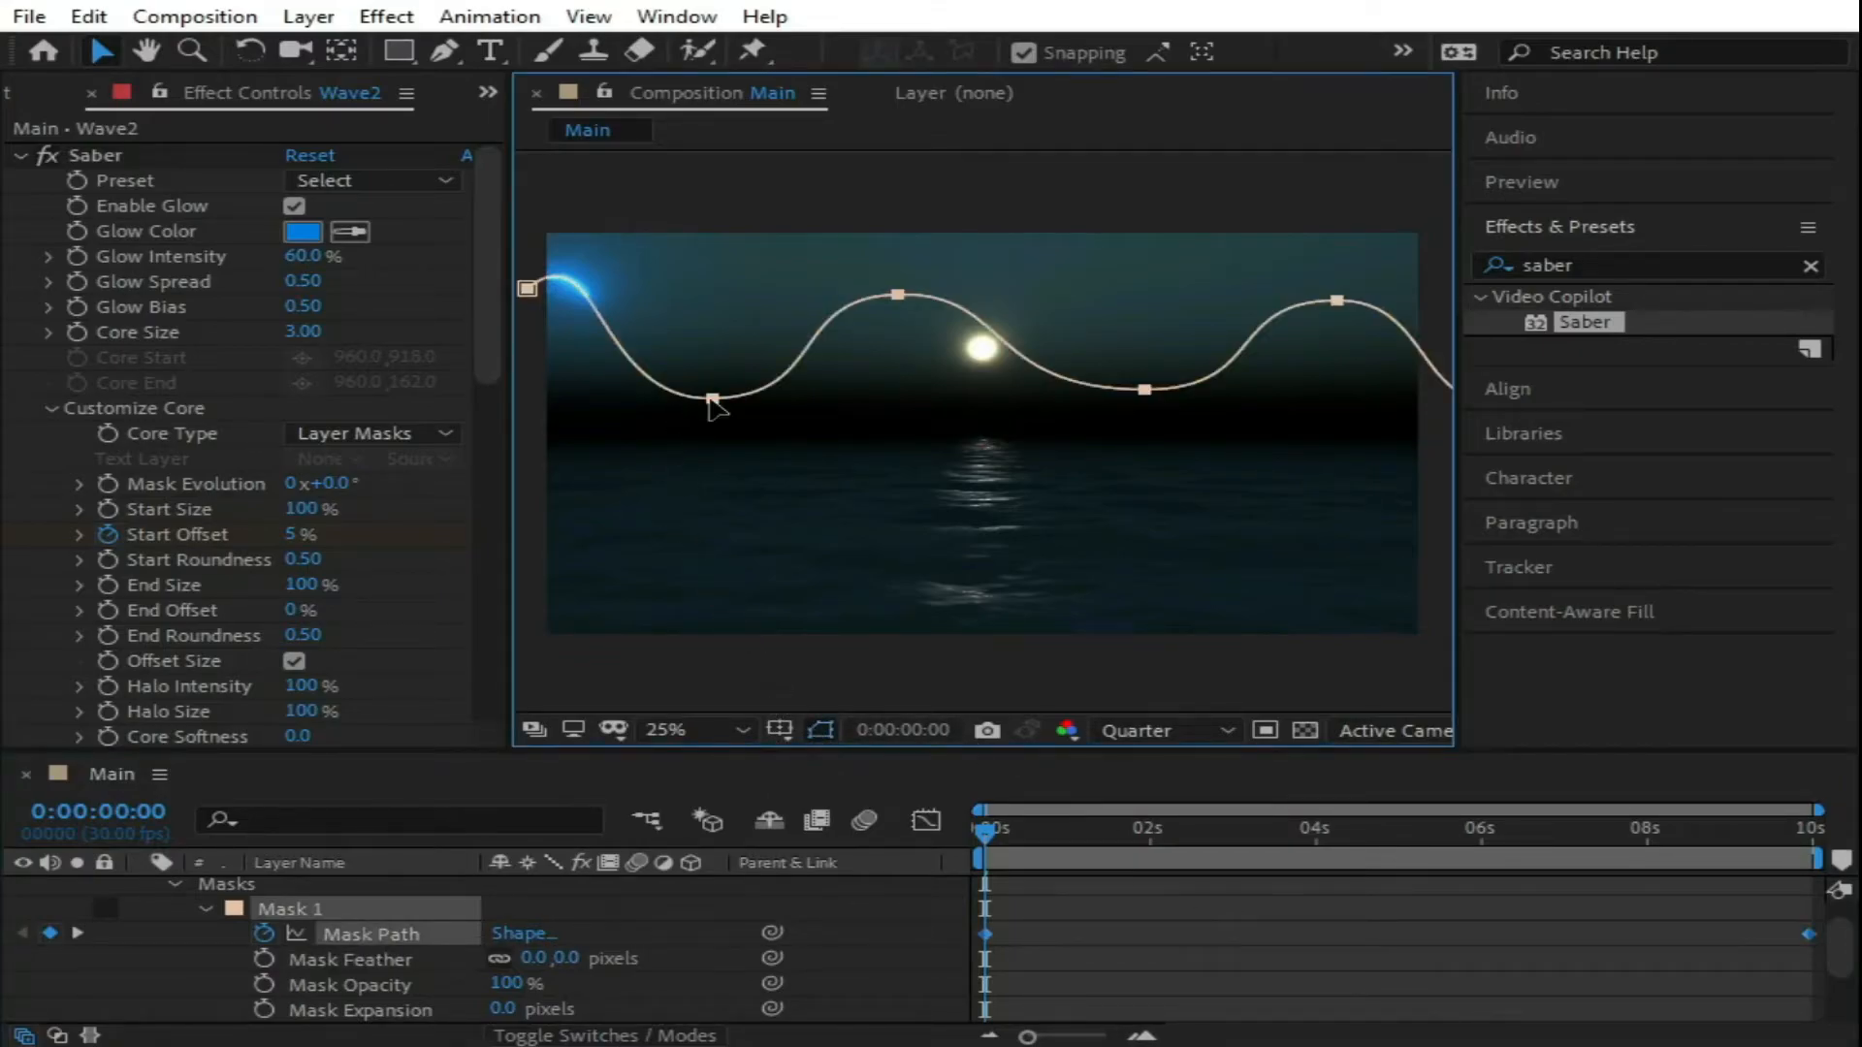
Step: Reshape Wave2's mask path by moving its points so its crests and troughs alternate with Wave1's, with both ends outside the frame
{"action": "key", "text": "comma"}
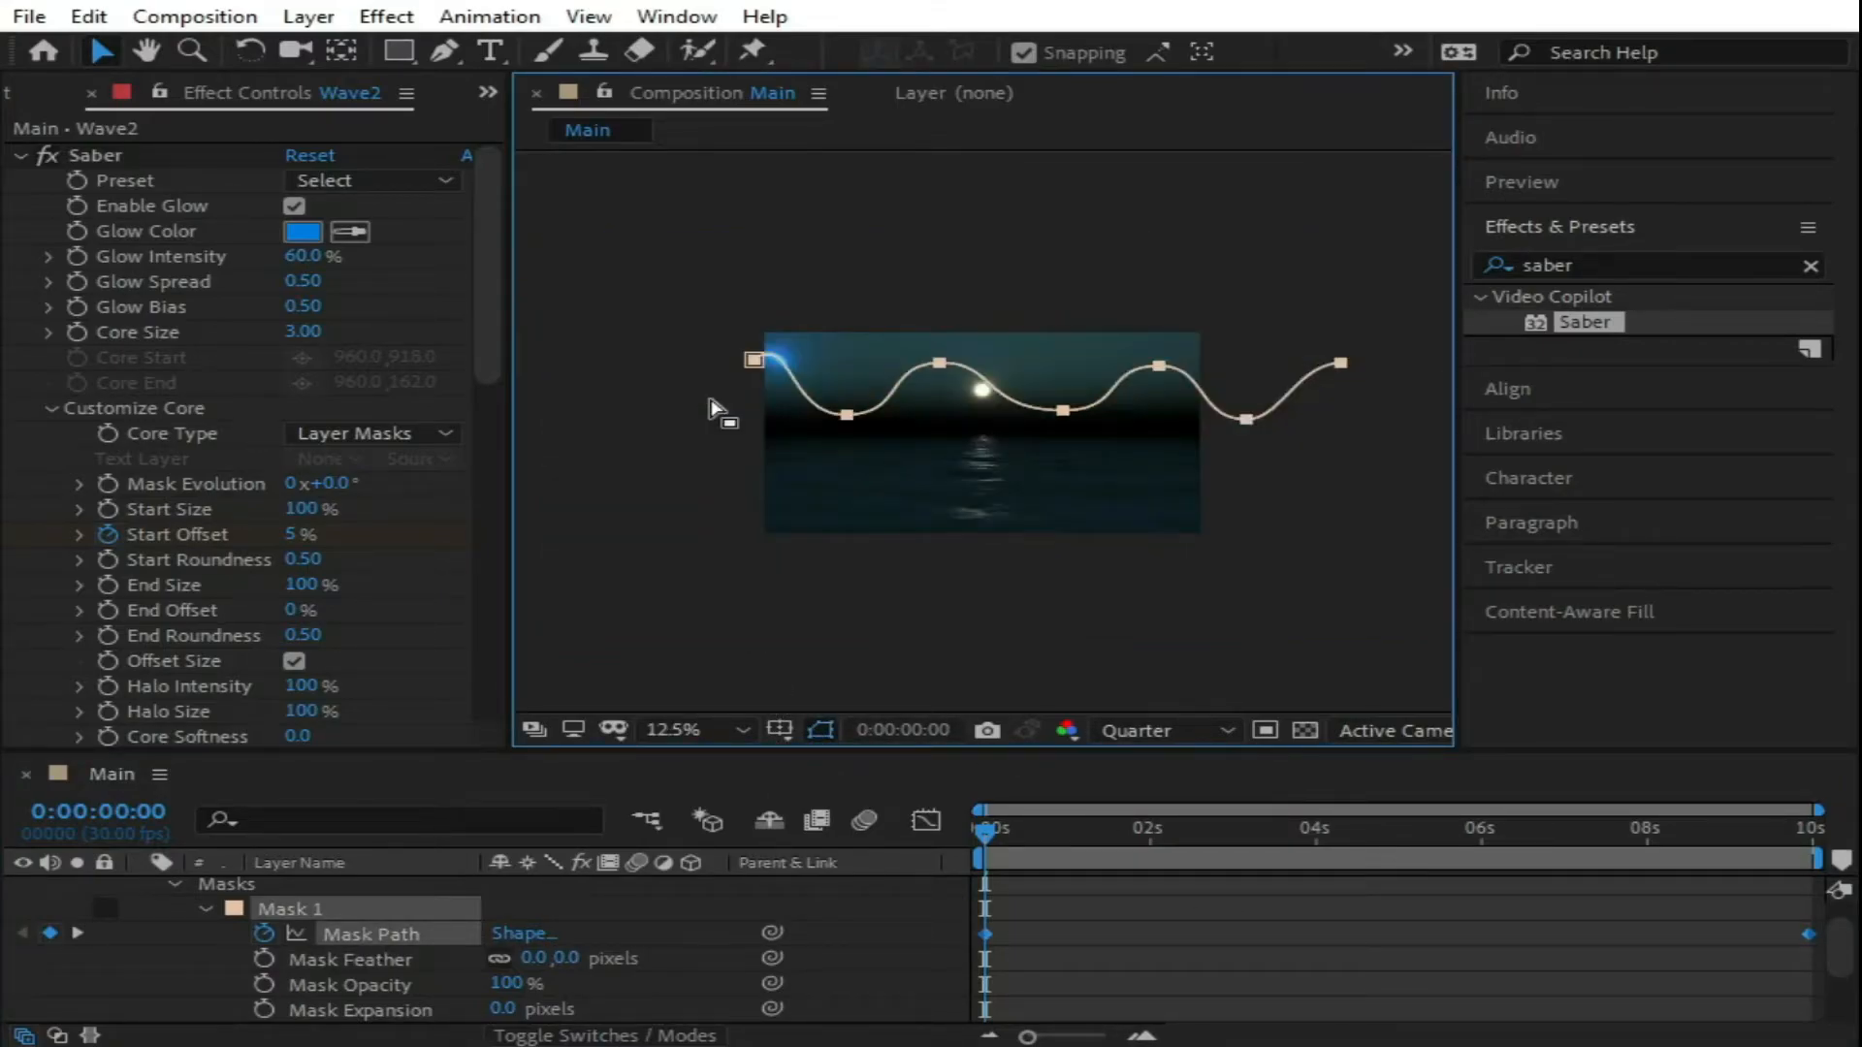
{"action": "left_click", "coordinate": [755, 360]}
{"action": "left_click_drag", "start_coordinate": [753, 358], "coordinate": [927, 399]}
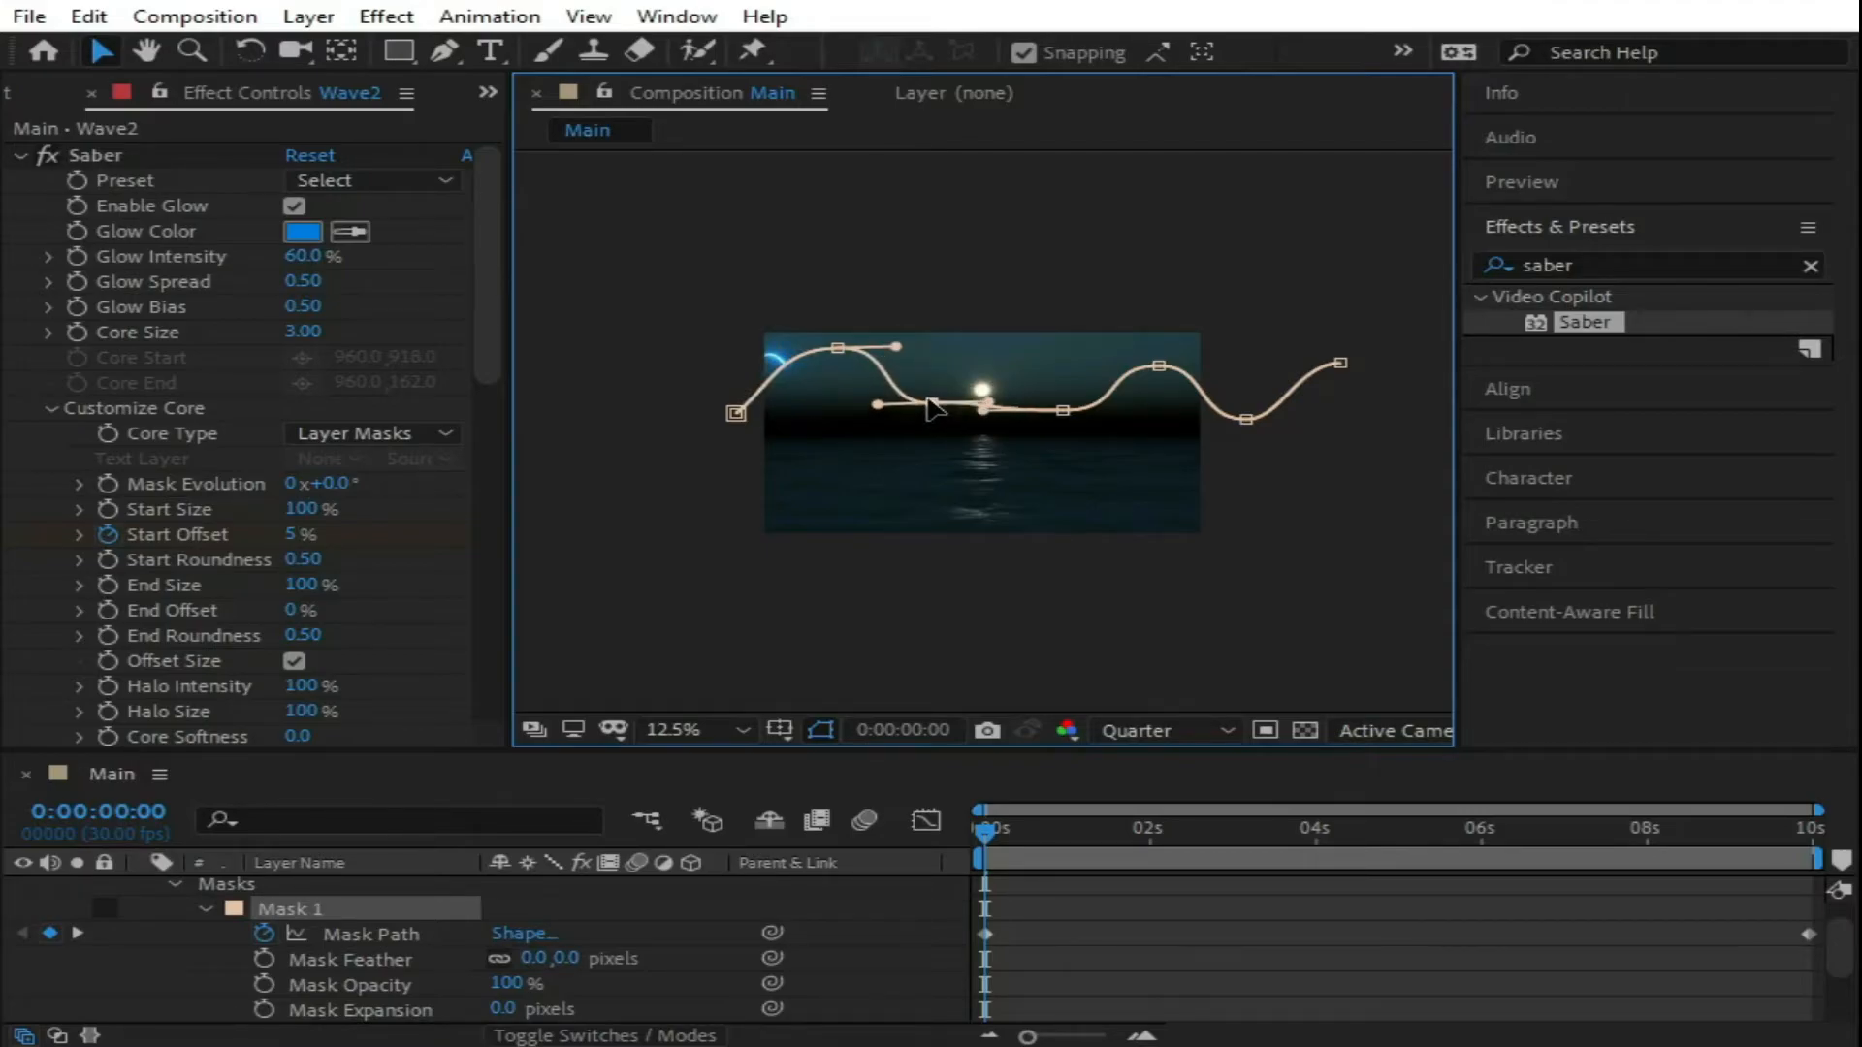
{"action": "left_click_drag", "start_coordinate": [1062, 411], "coordinate": [1330, 422]}
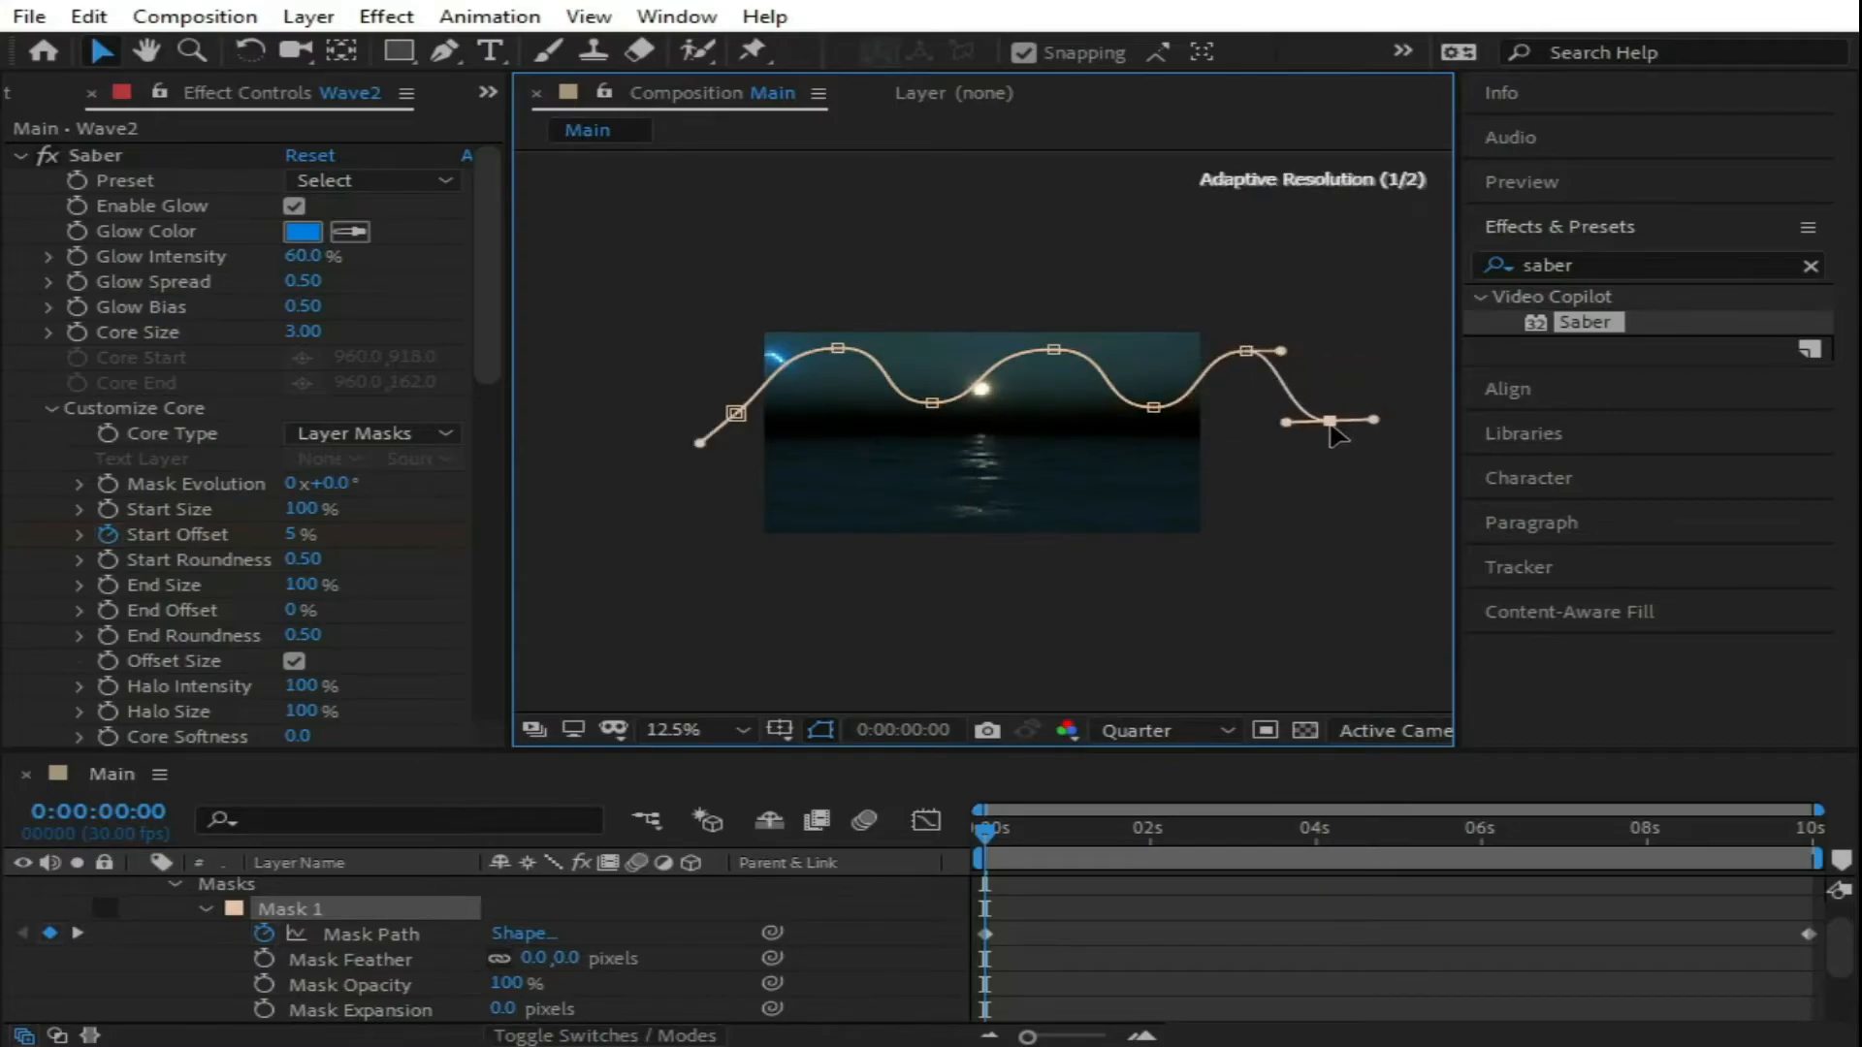
{"action": "left_click", "coordinate": [1056, 352]}
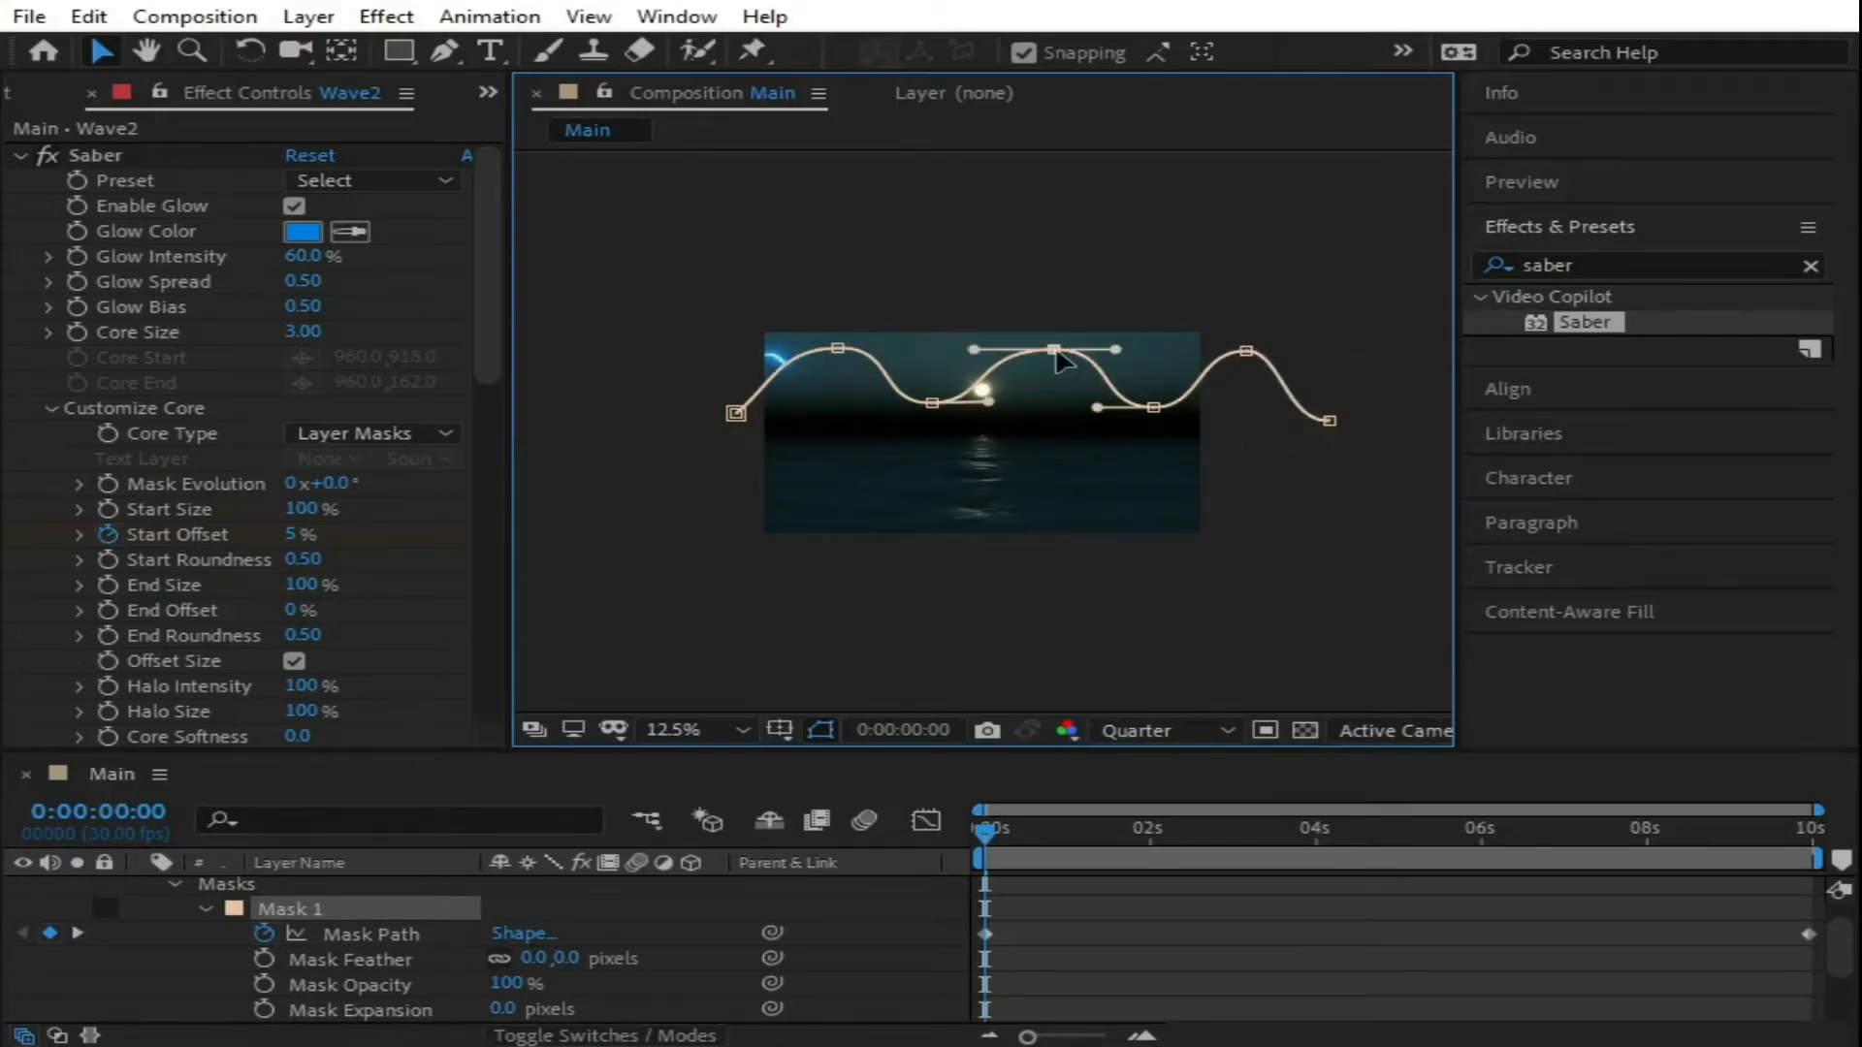
{"action": "key", "text": "shift+Left"}
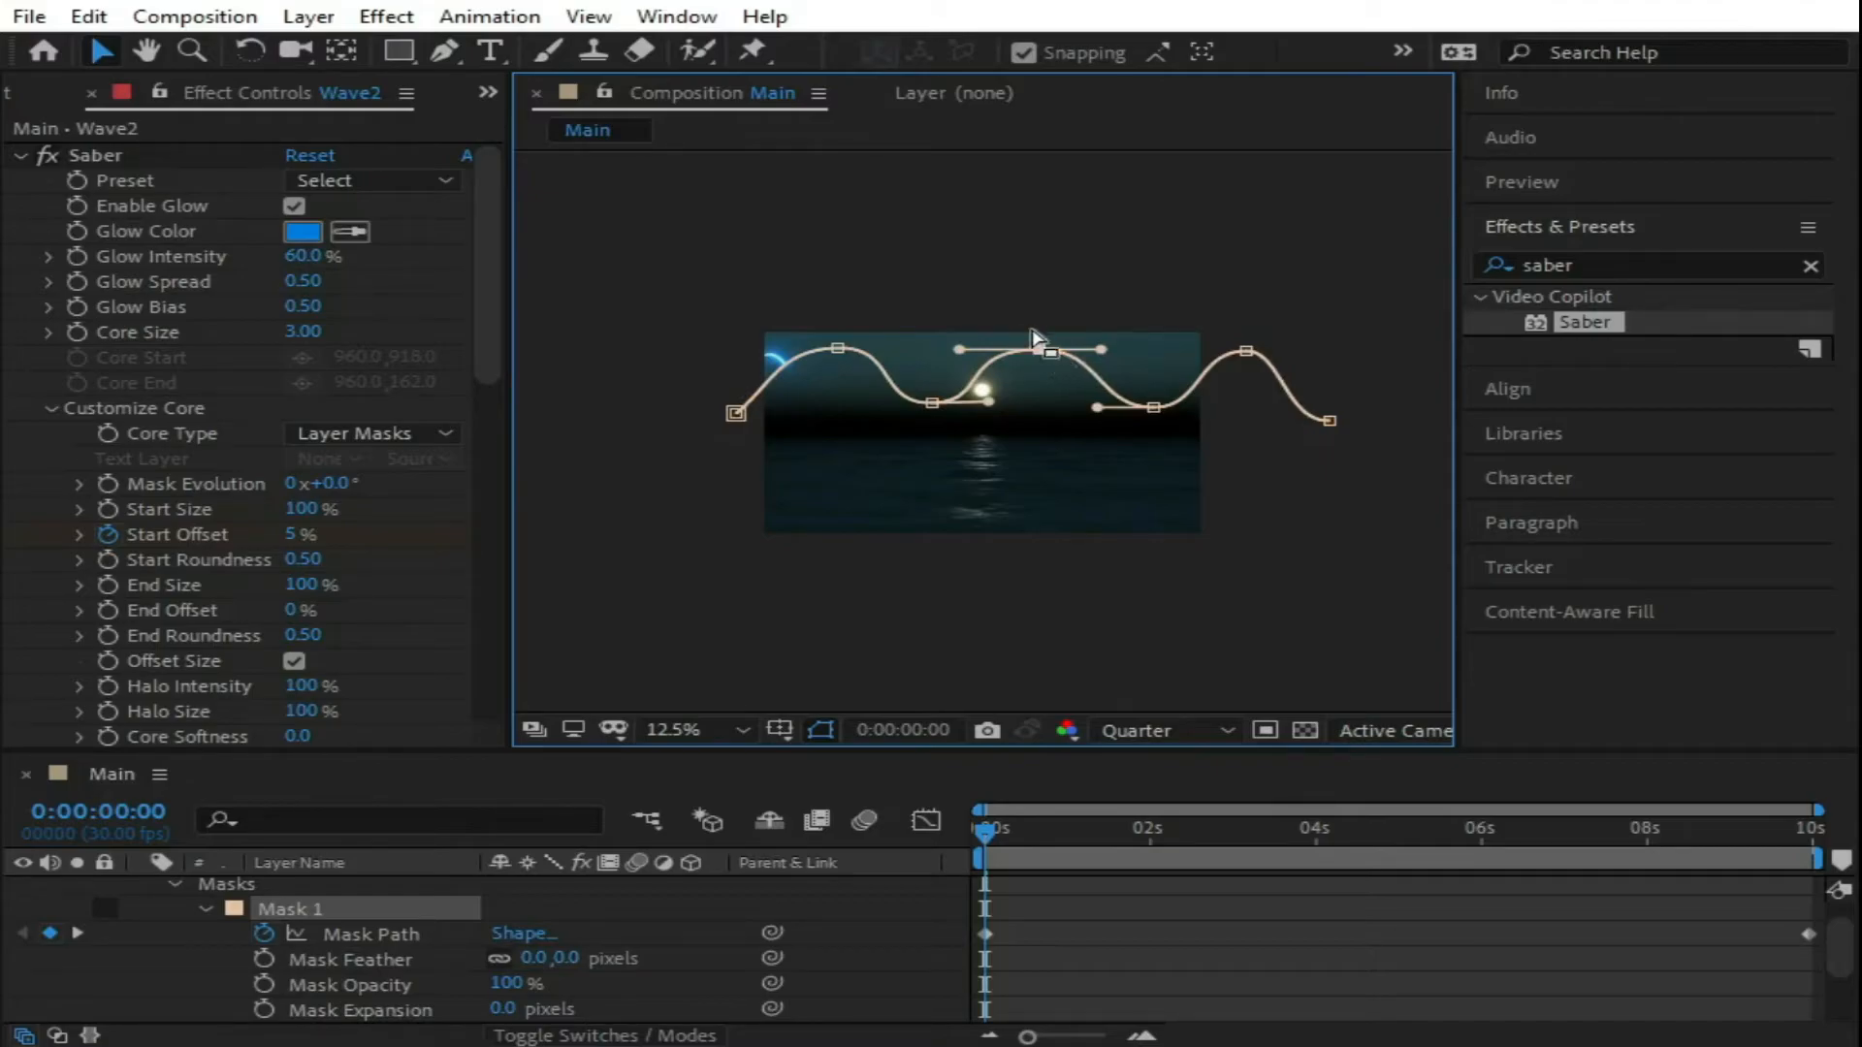
{"action": "left_click", "coordinate": [839, 350]}
{"action": "left_click_drag", "start_coordinate": [733, 411], "coordinate": [724, 409]}
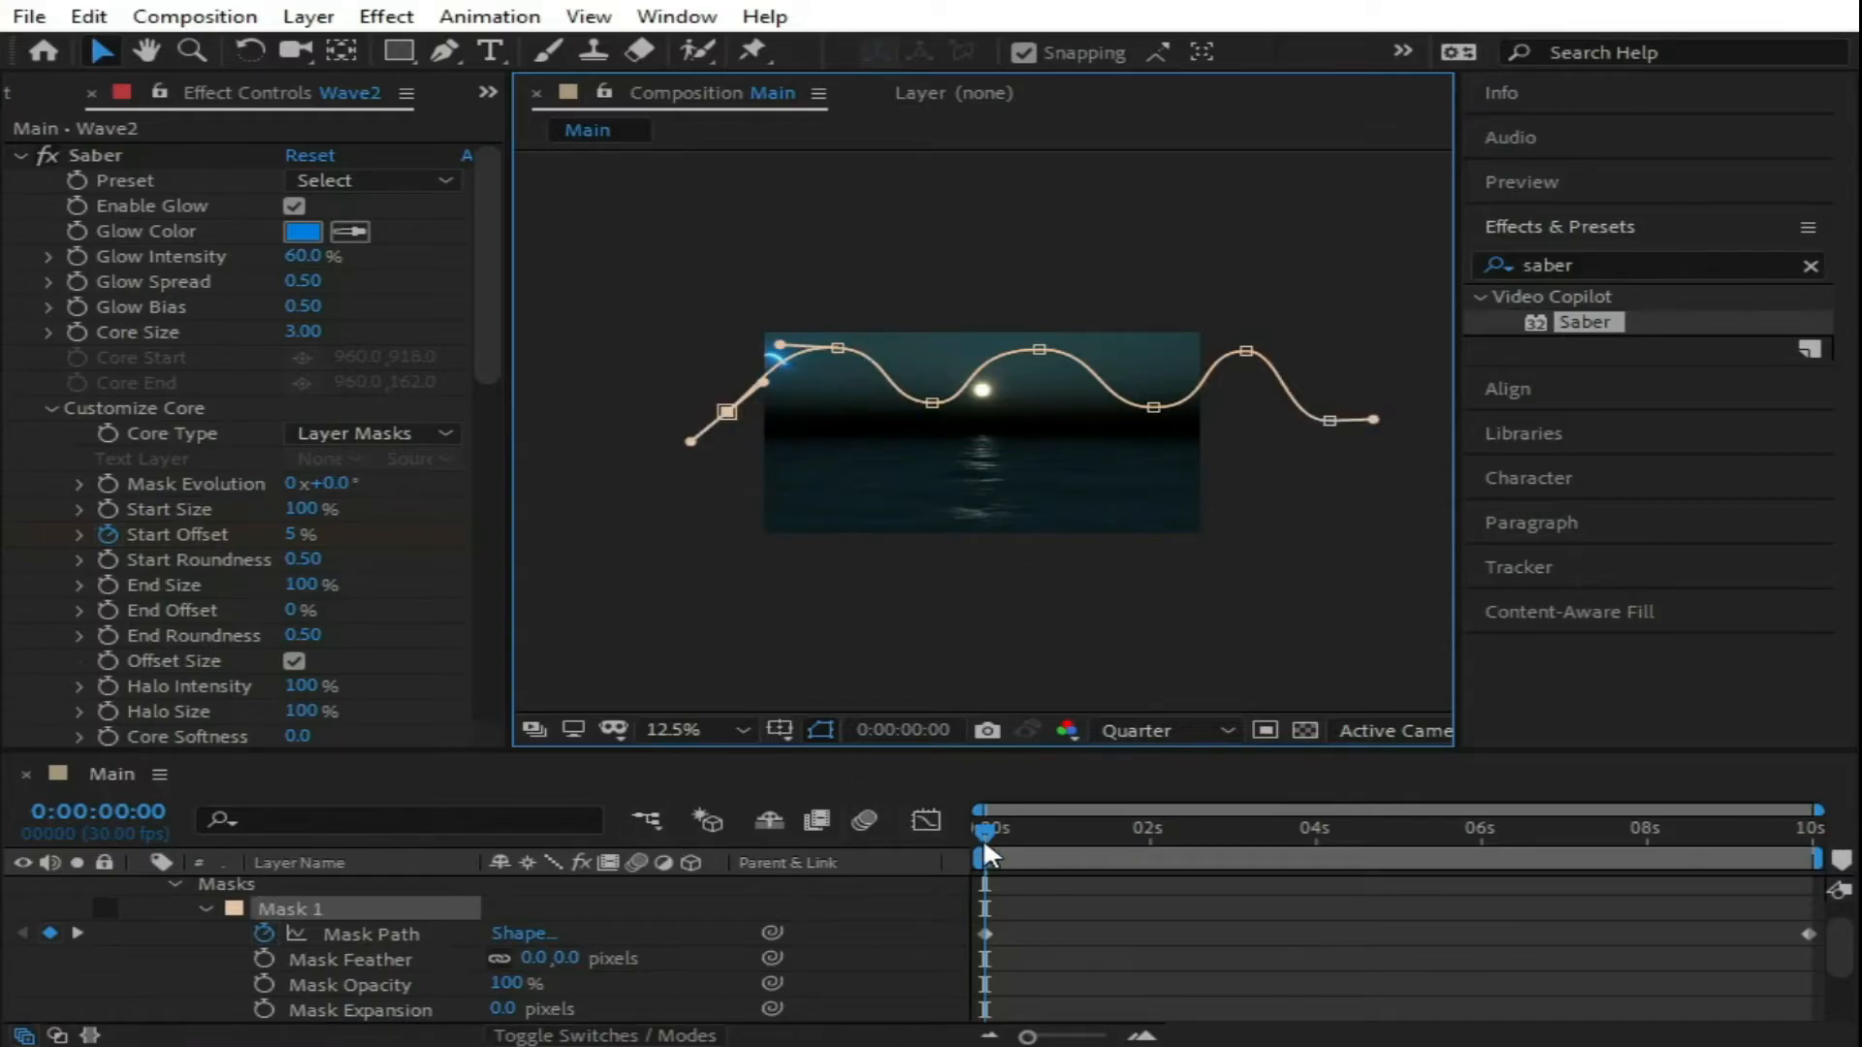
Step: Replace Wave2's Mask Path keyframes with a single one at 0:00, placing the whole path so it begins just outside the frame's left edge
{"action": "left_click", "coordinate": [266, 929]}
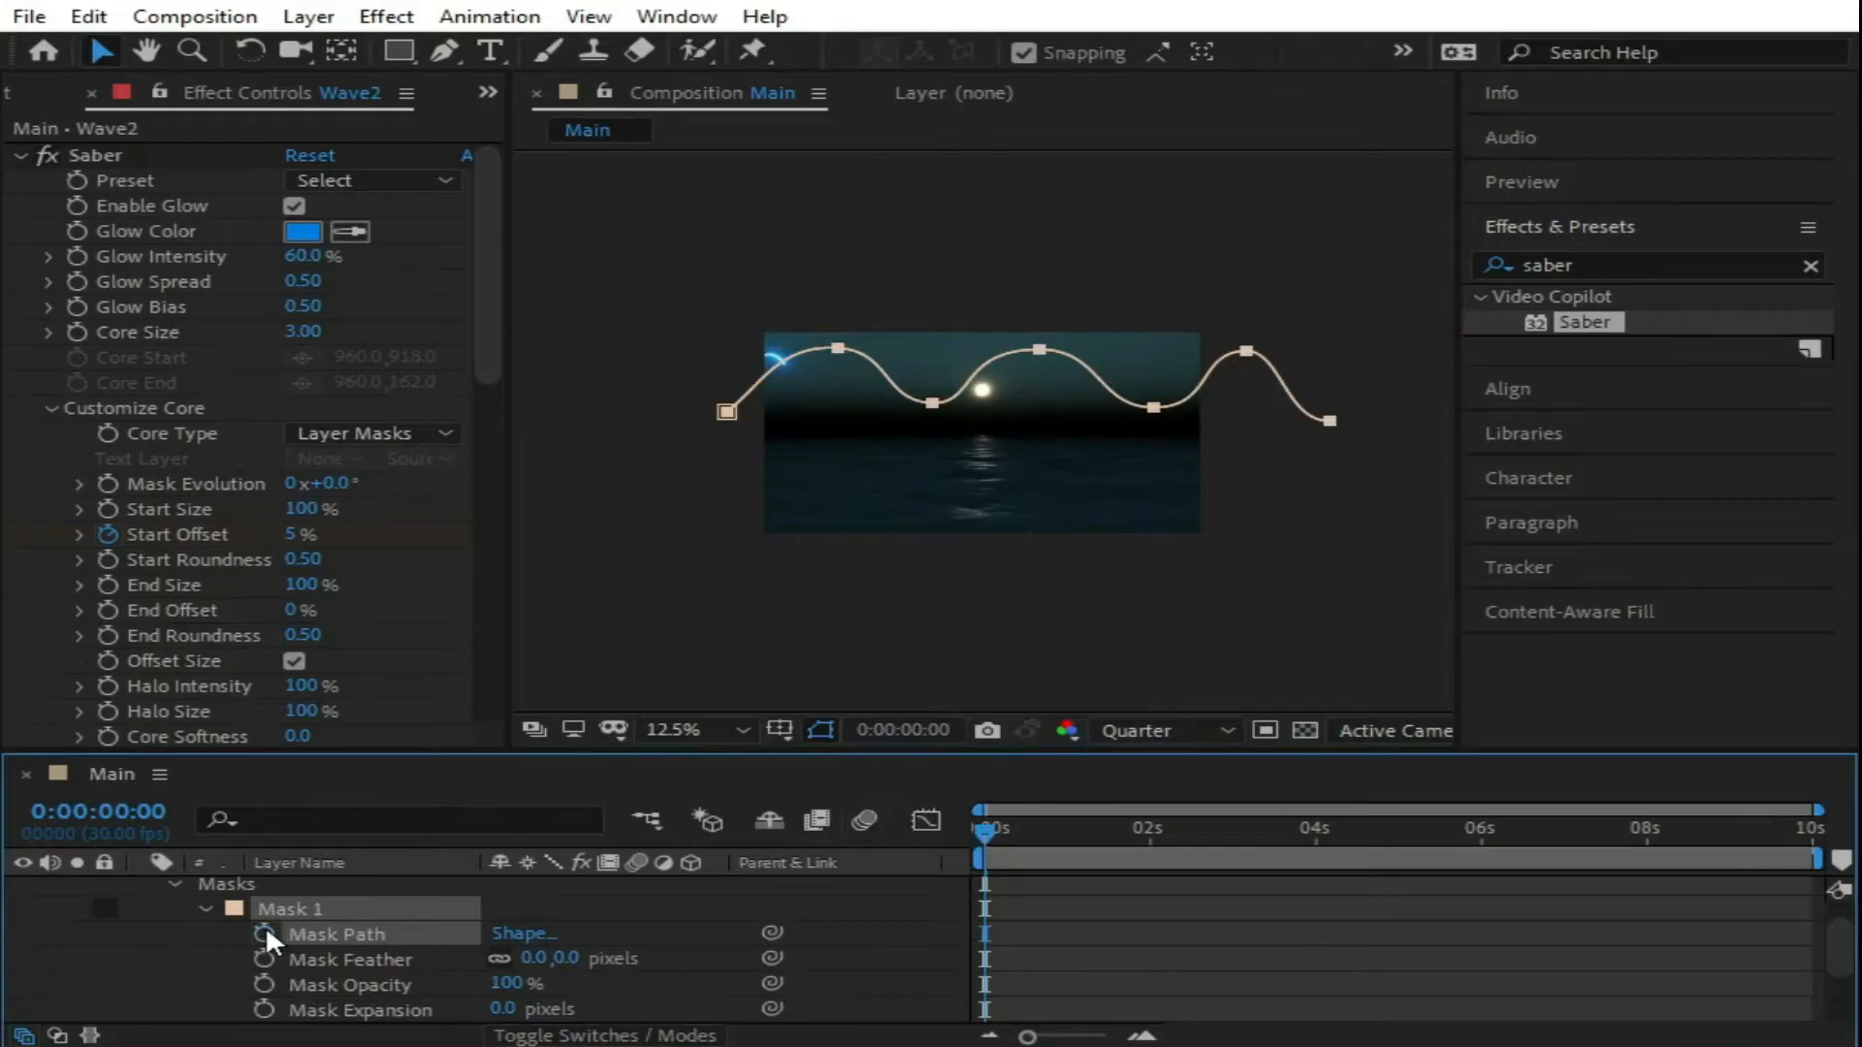
{"action": "left_click", "coordinate": [266, 929]}
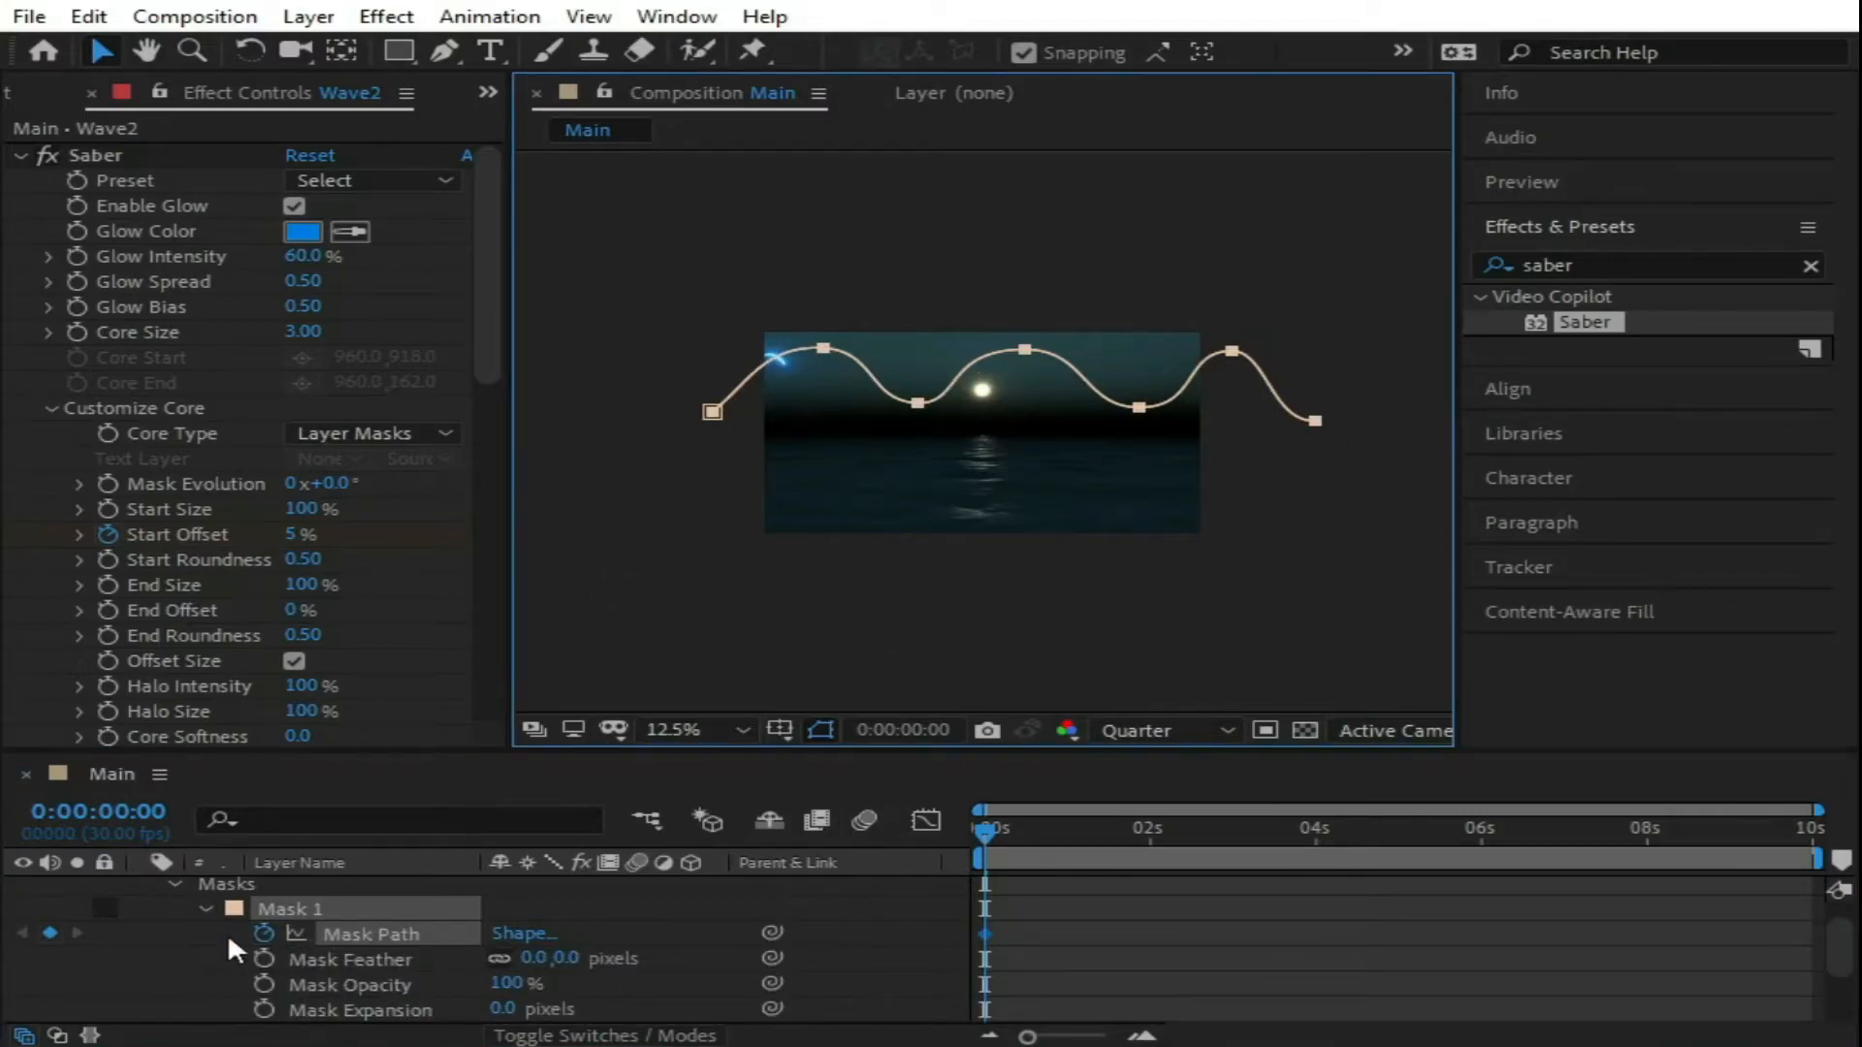
{"action": "left_click", "coordinate": [259, 930]}
{"action": "left_click", "coordinate": [259, 930]}
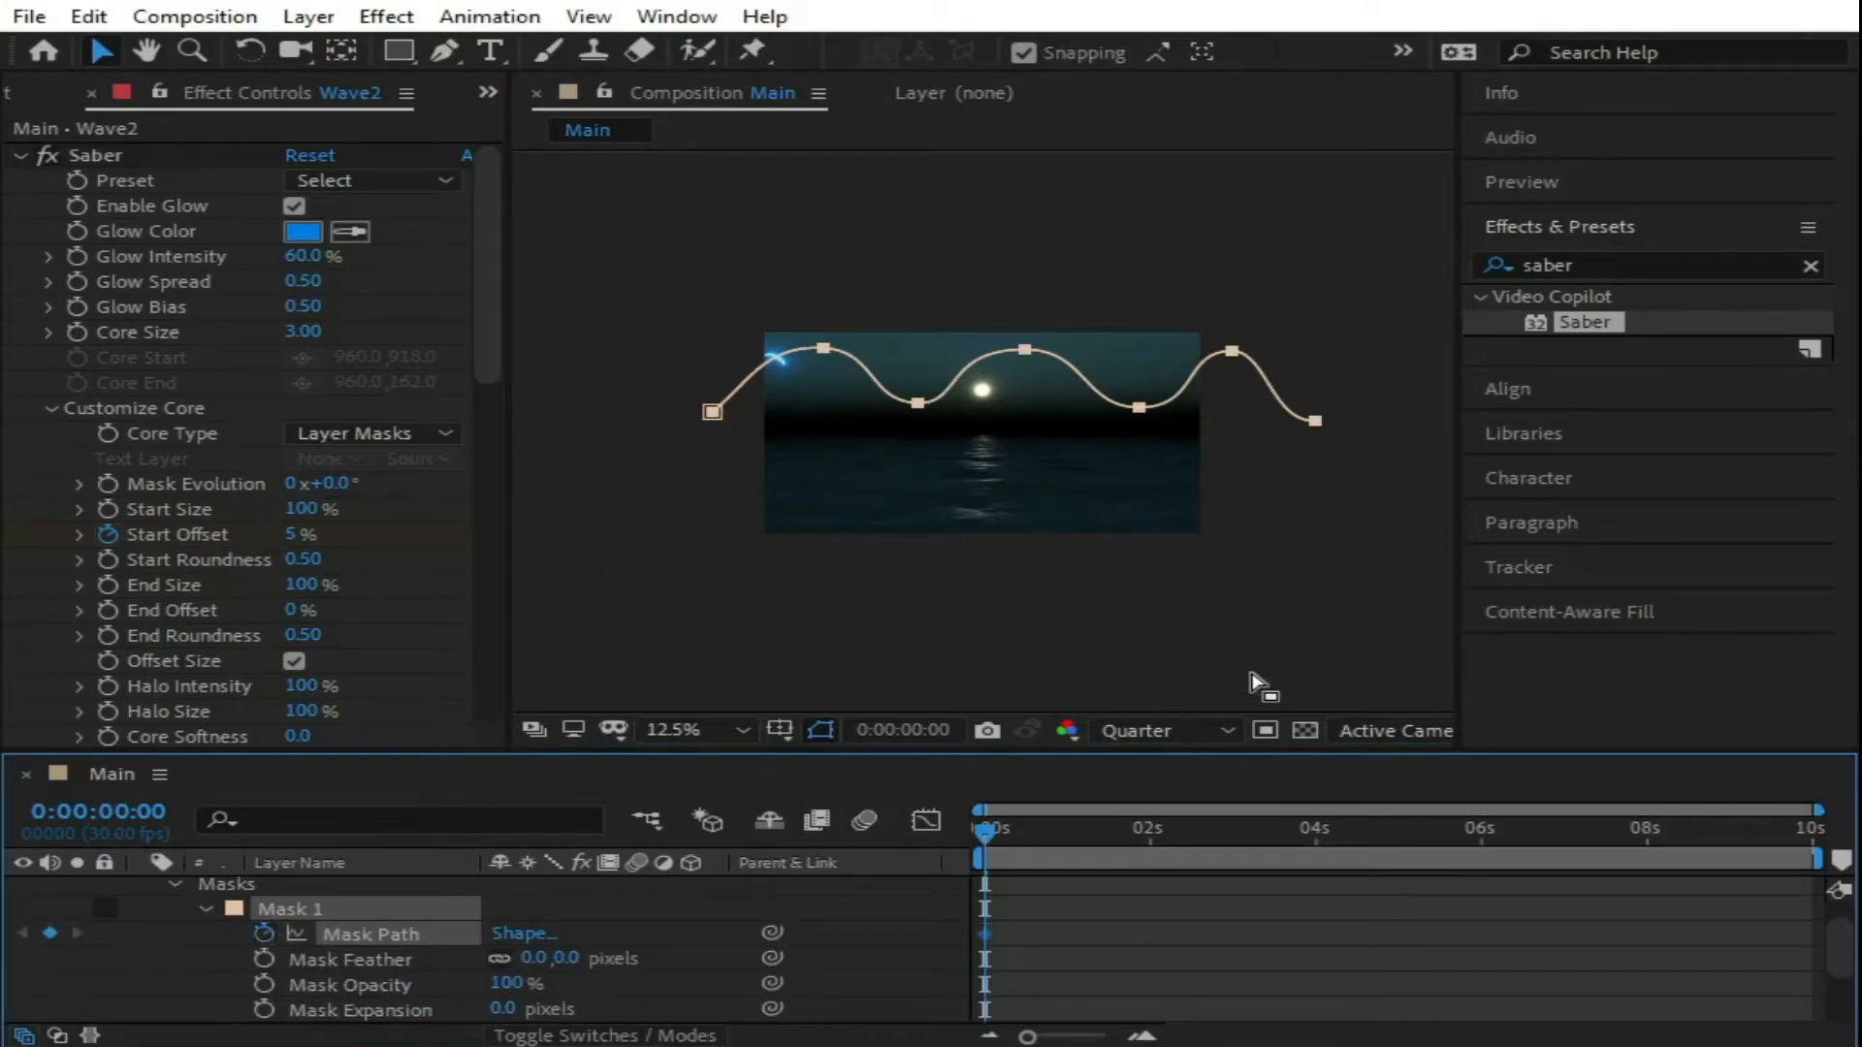
{"action": "key", "text": "shift+Right"}
{"action": "key", "text": "shift+Right"}
{"action": "key", "text": "shift+Right"}
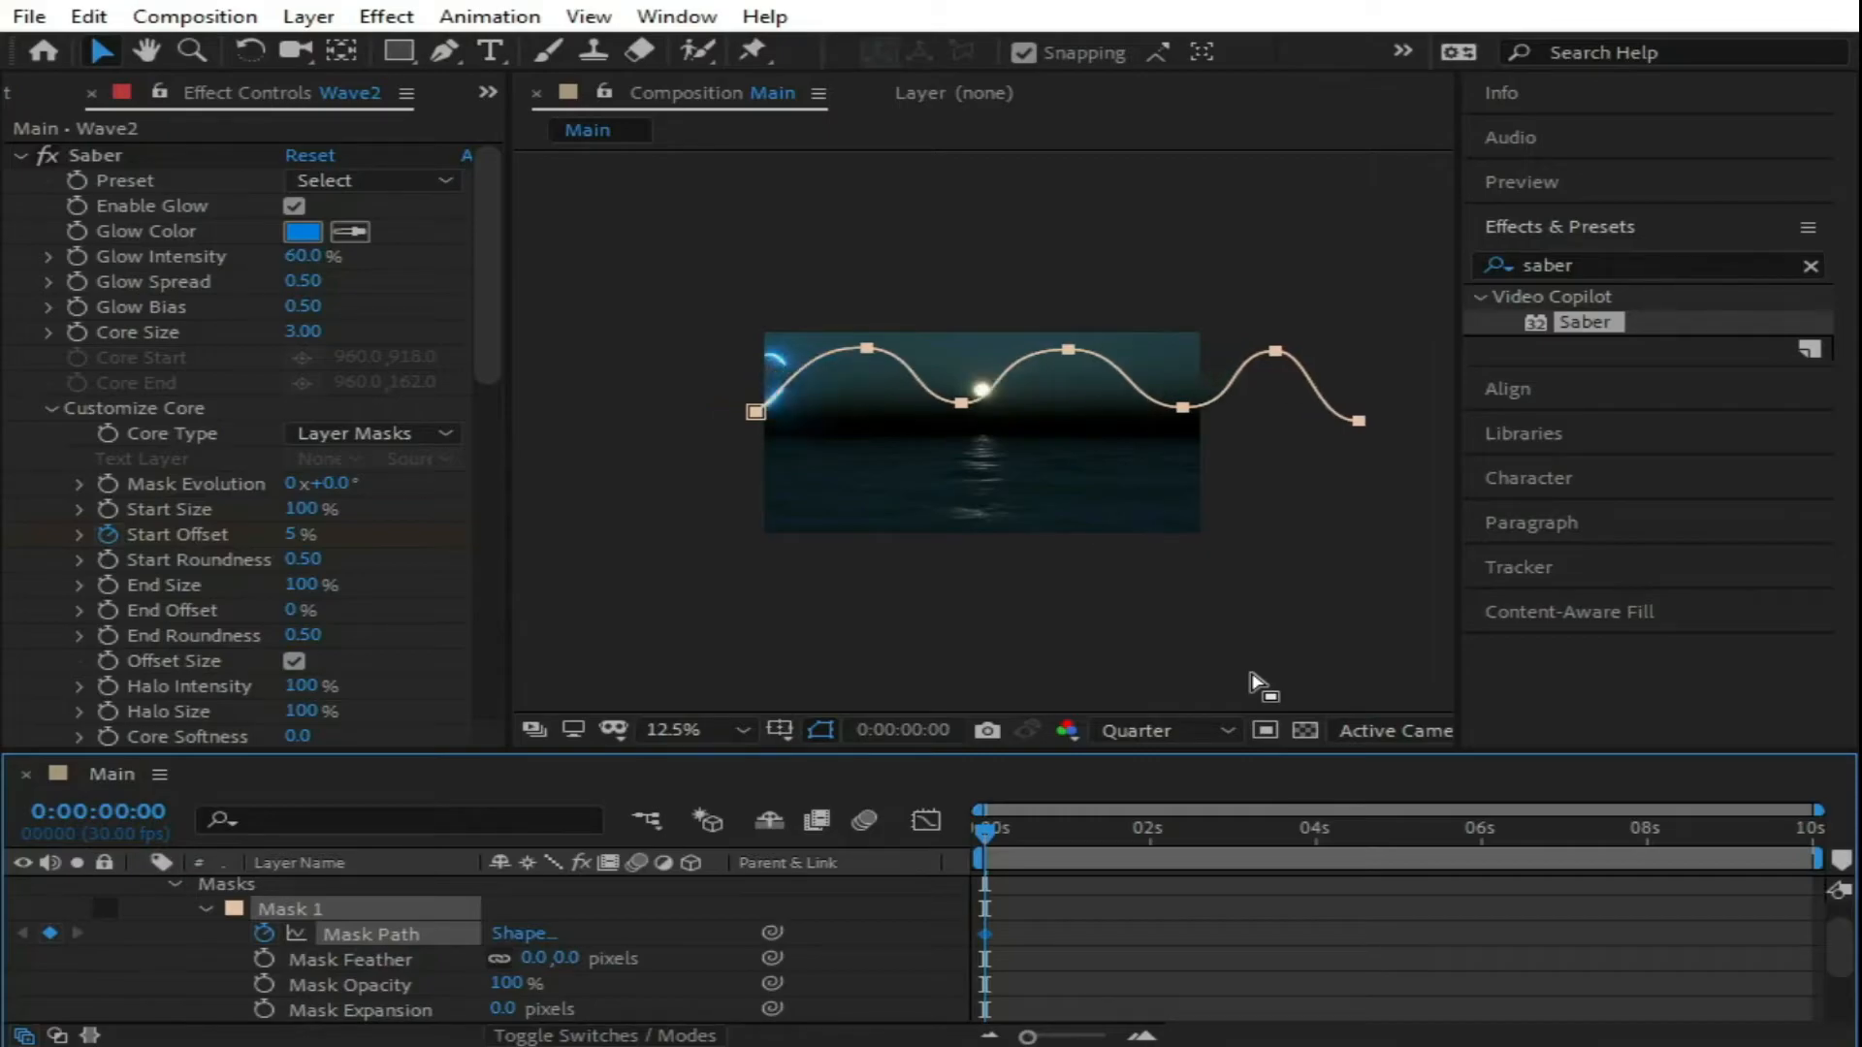
{"action": "key", "text": "shift+Right"}
{"action": "key", "text": "shift+Left"}
Step: Keyframe Wave2's Mask Path at 0:00:09:29 with the whole path shifted left until its last point meets the frame's right edge
{"action": "key", "text": "End"}
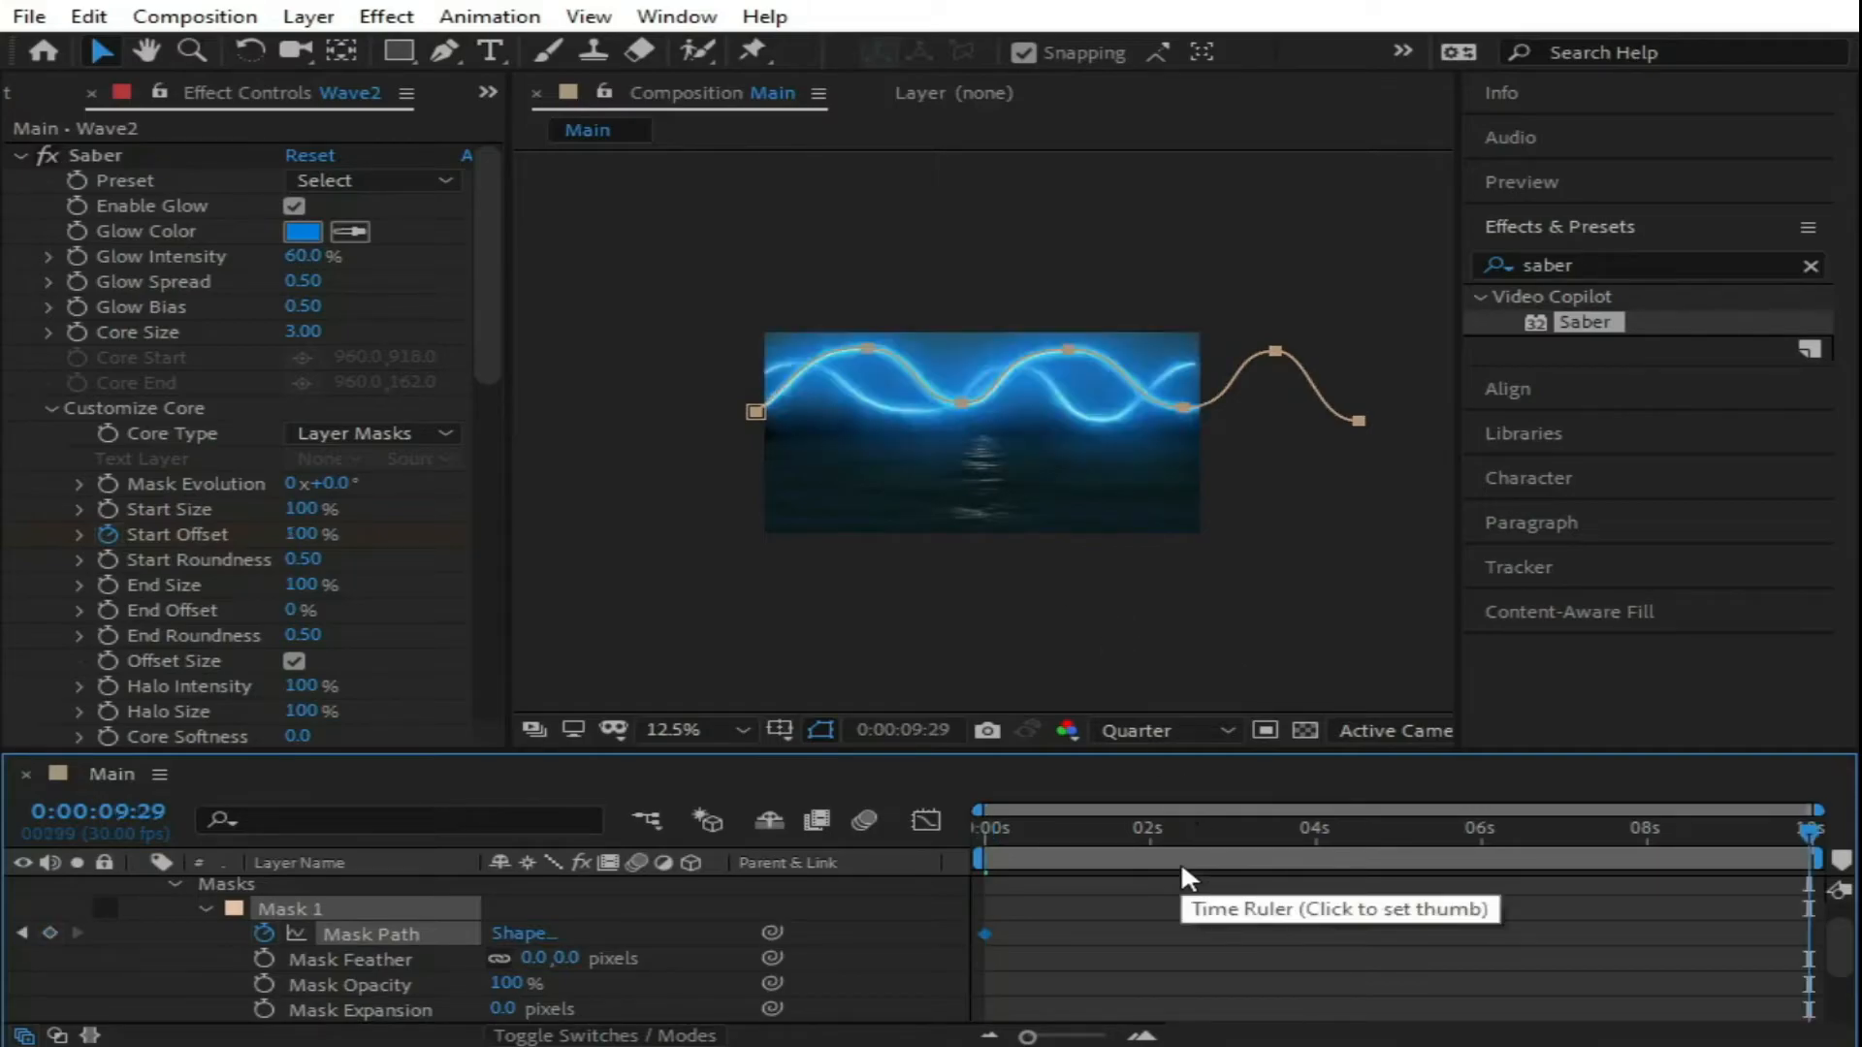
{"action": "key", "text": "shift+Left"}
{"action": "key", "text": "shift+Left"}
{"action": "key", "text": "shift+Left"}
{"action": "key", "text": "shift+Left"}
{"action": "key", "text": "shift+Left"}
{"action": "key", "text": "shift+Left"}
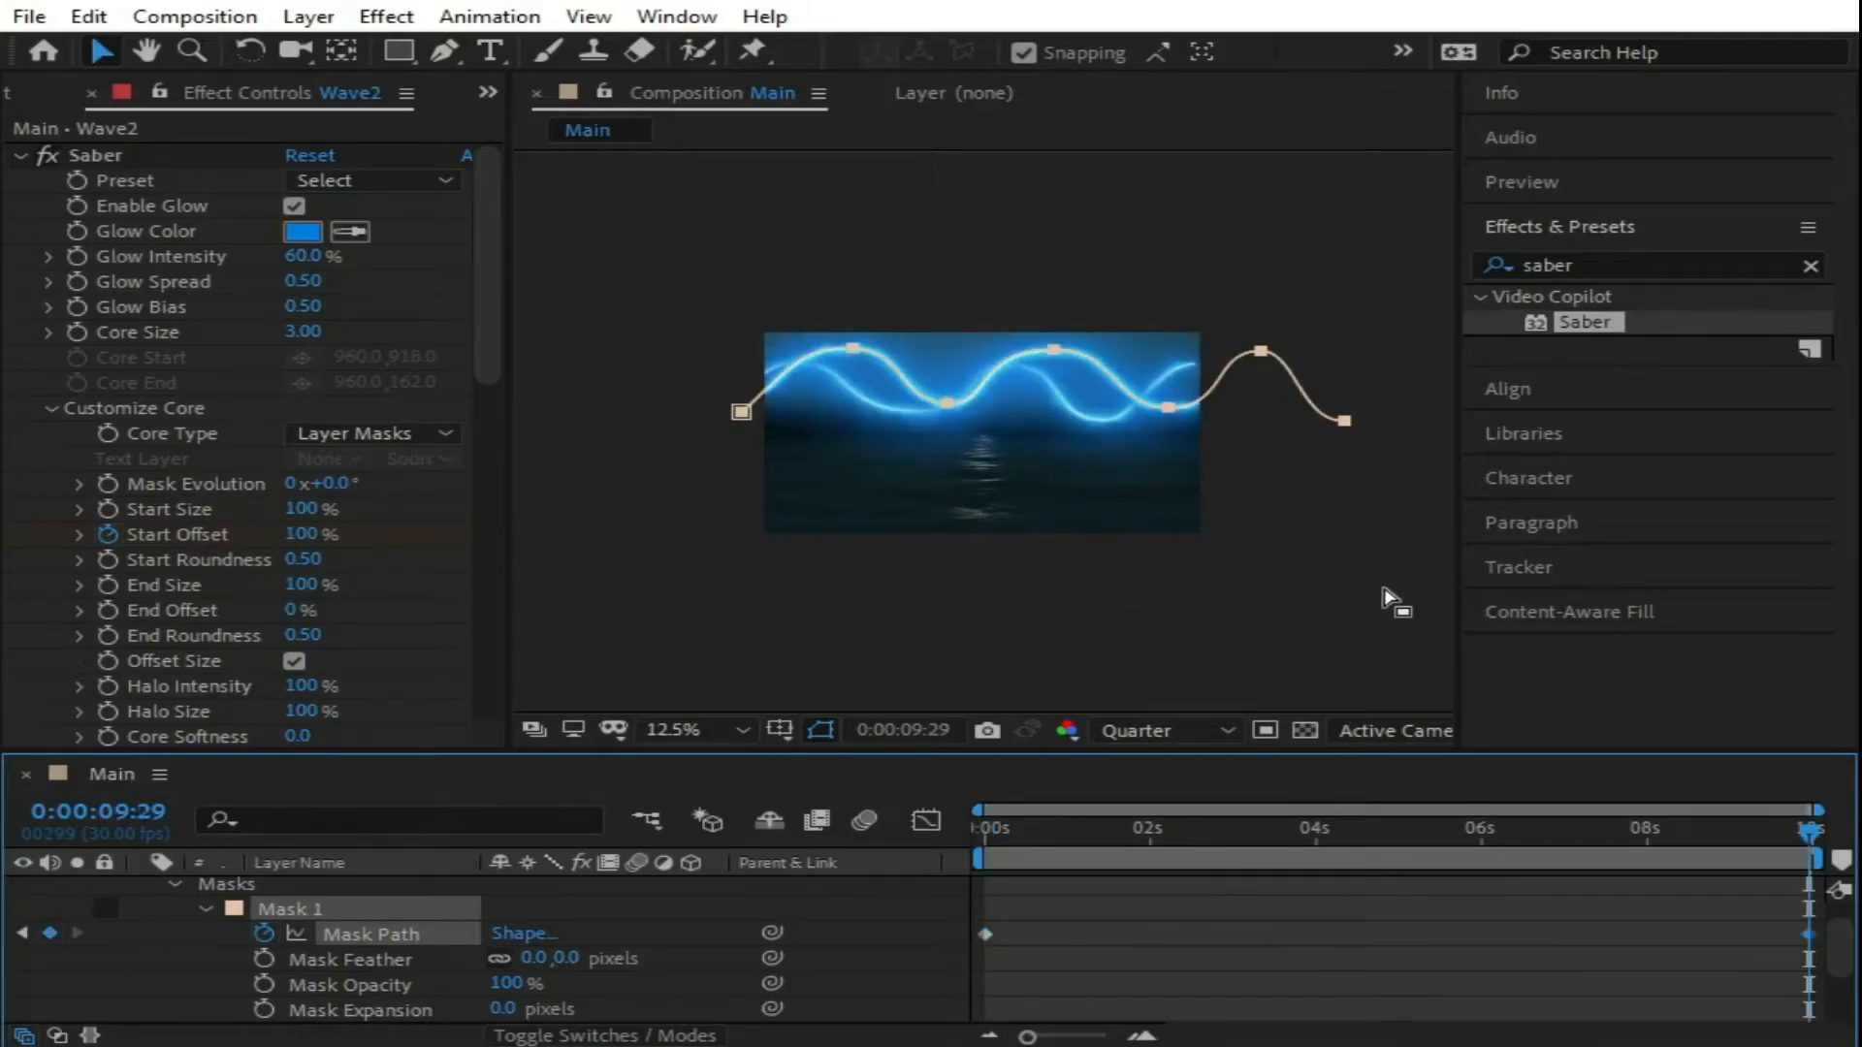
{"action": "key", "text": "shift+Left"}
{"action": "key", "text": "shift+Left"}
{"action": "key", "text": "shift+Left"}
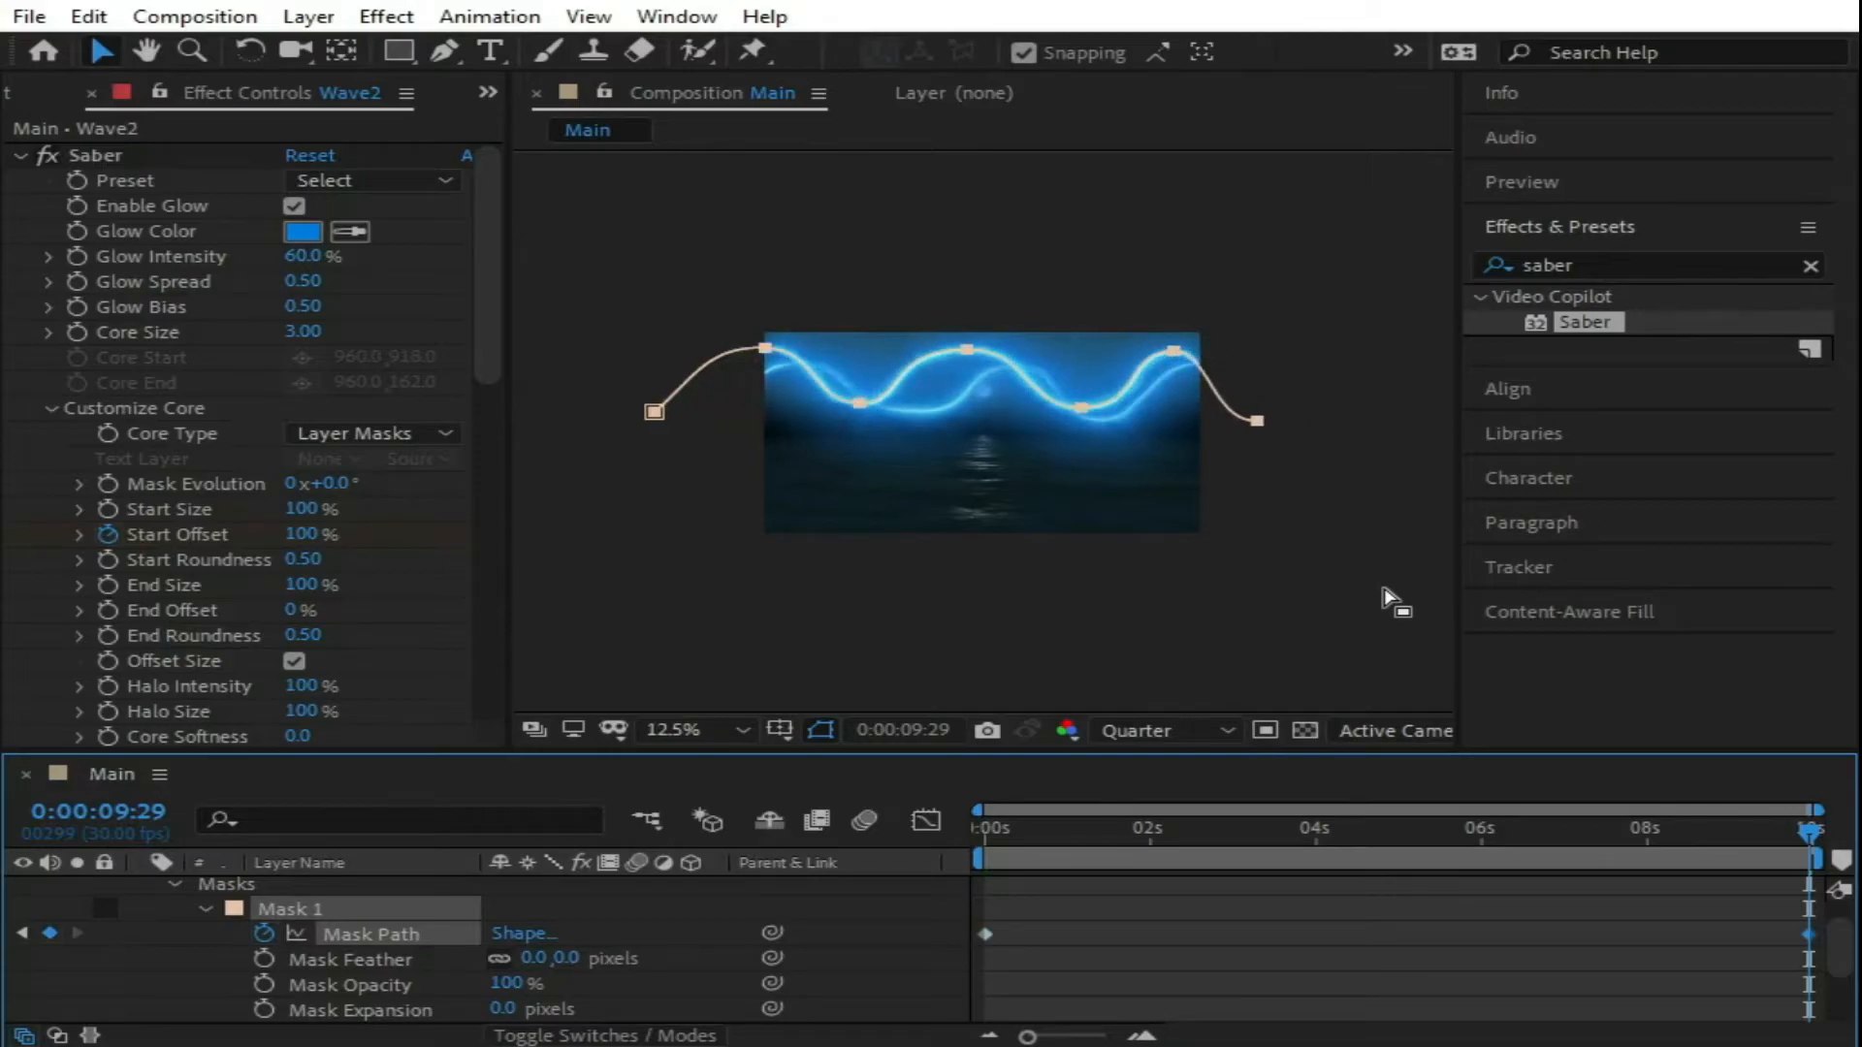
{"action": "key", "text": "shift+Left"}
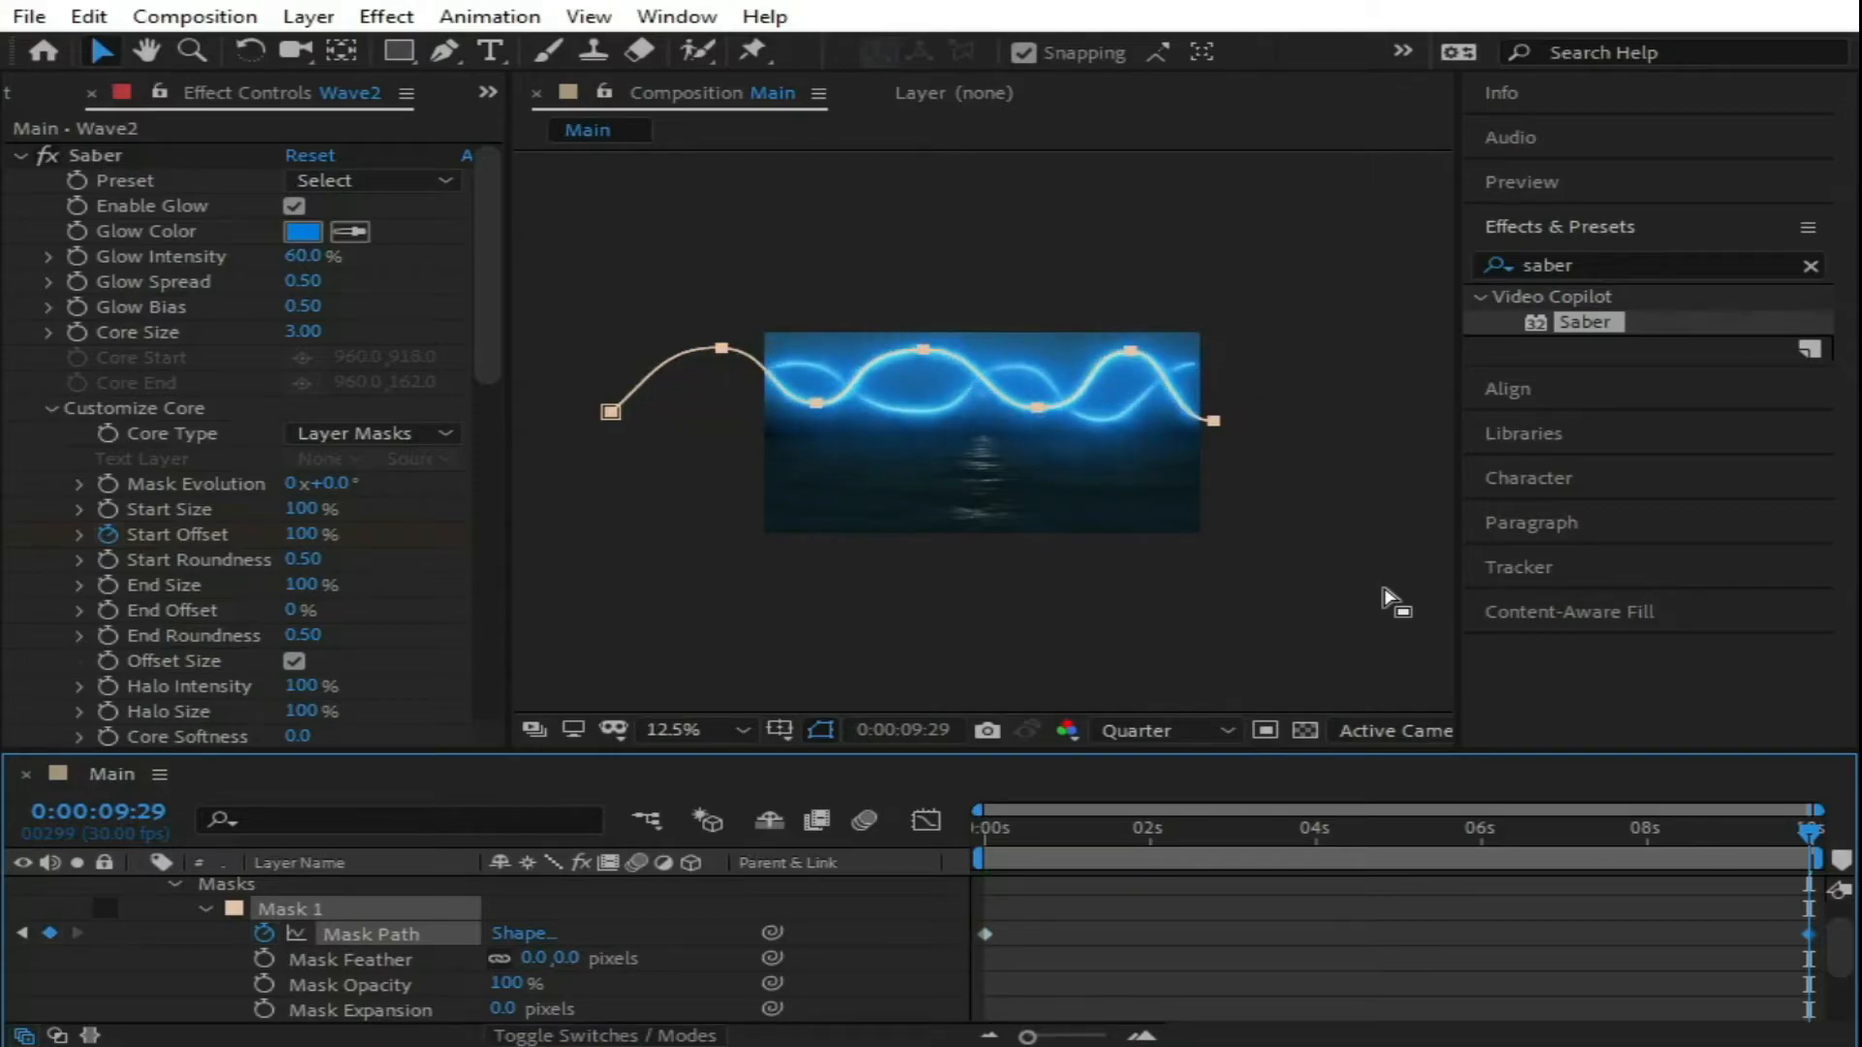
{"action": "key", "text": "shift+Left"}
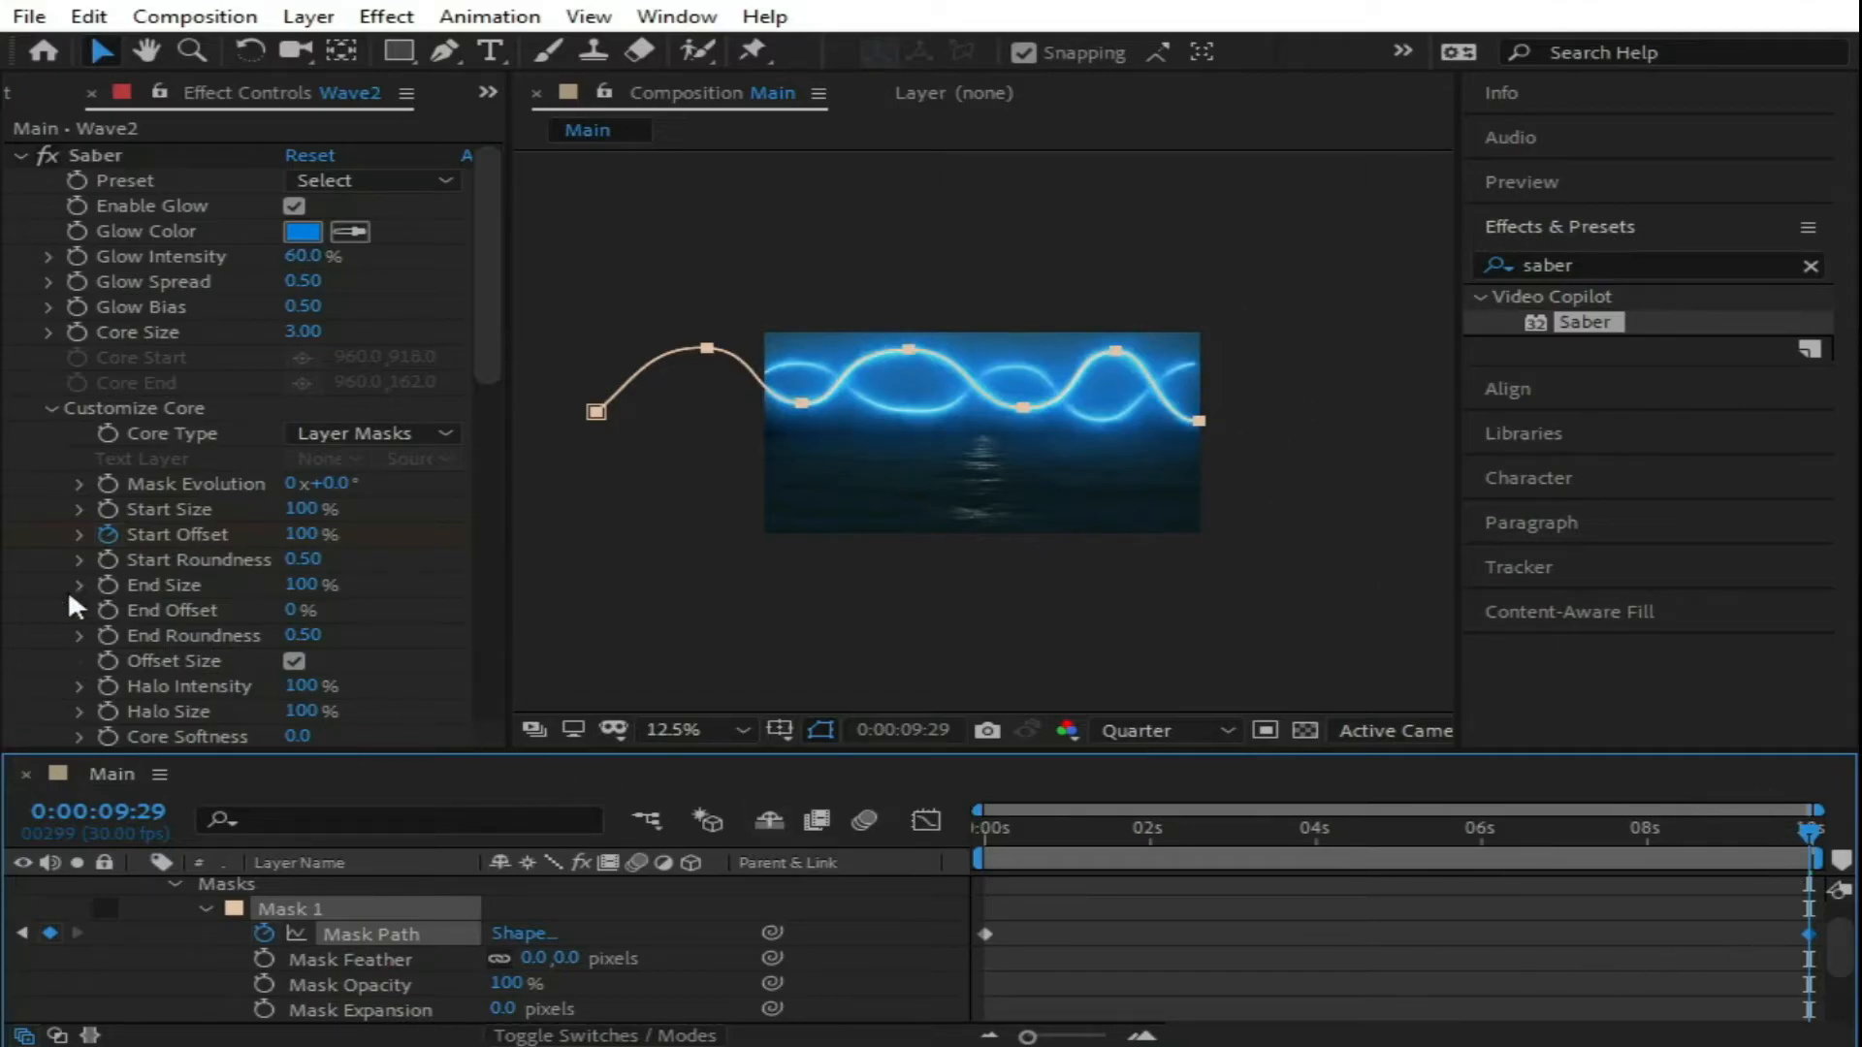
Step: Set the Saber Glow Color on Wave2 to red and play back both waves
{"action": "left_click", "coordinate": [308, 226]}
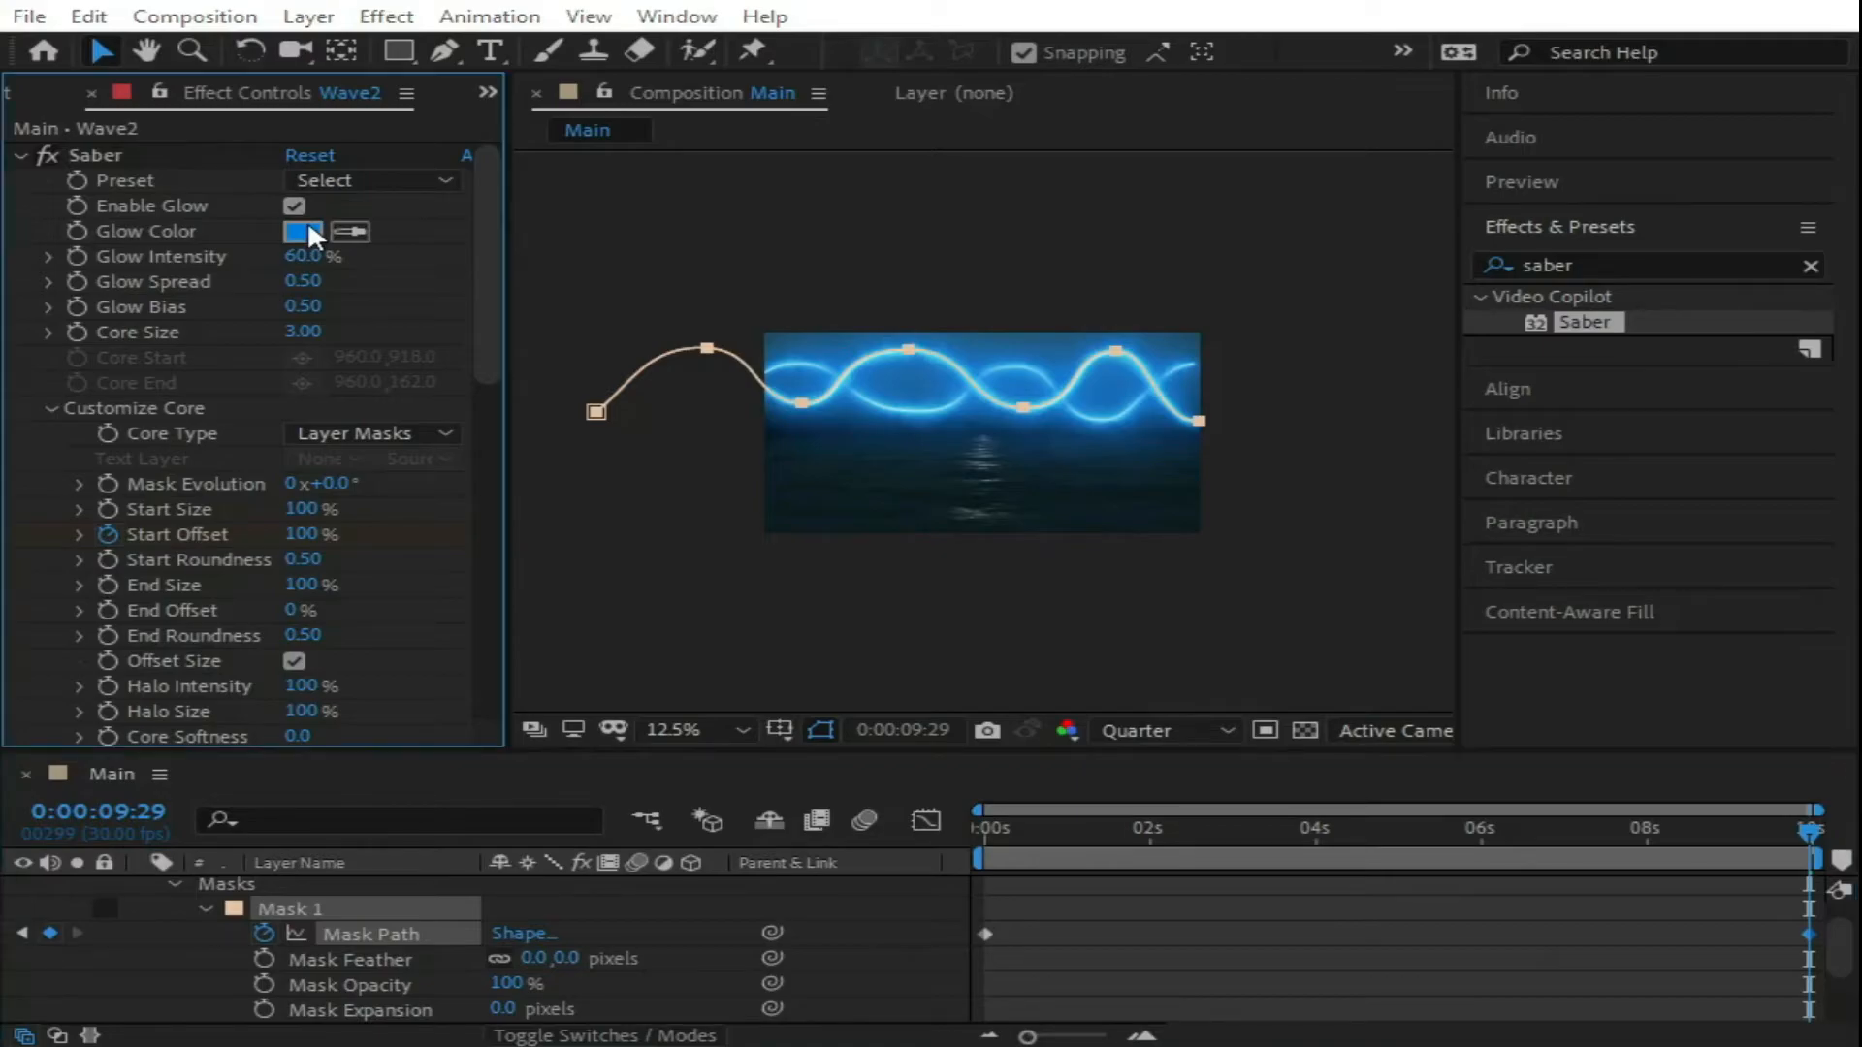
{"action": "left_click", "coordinate": [1063, 466]}
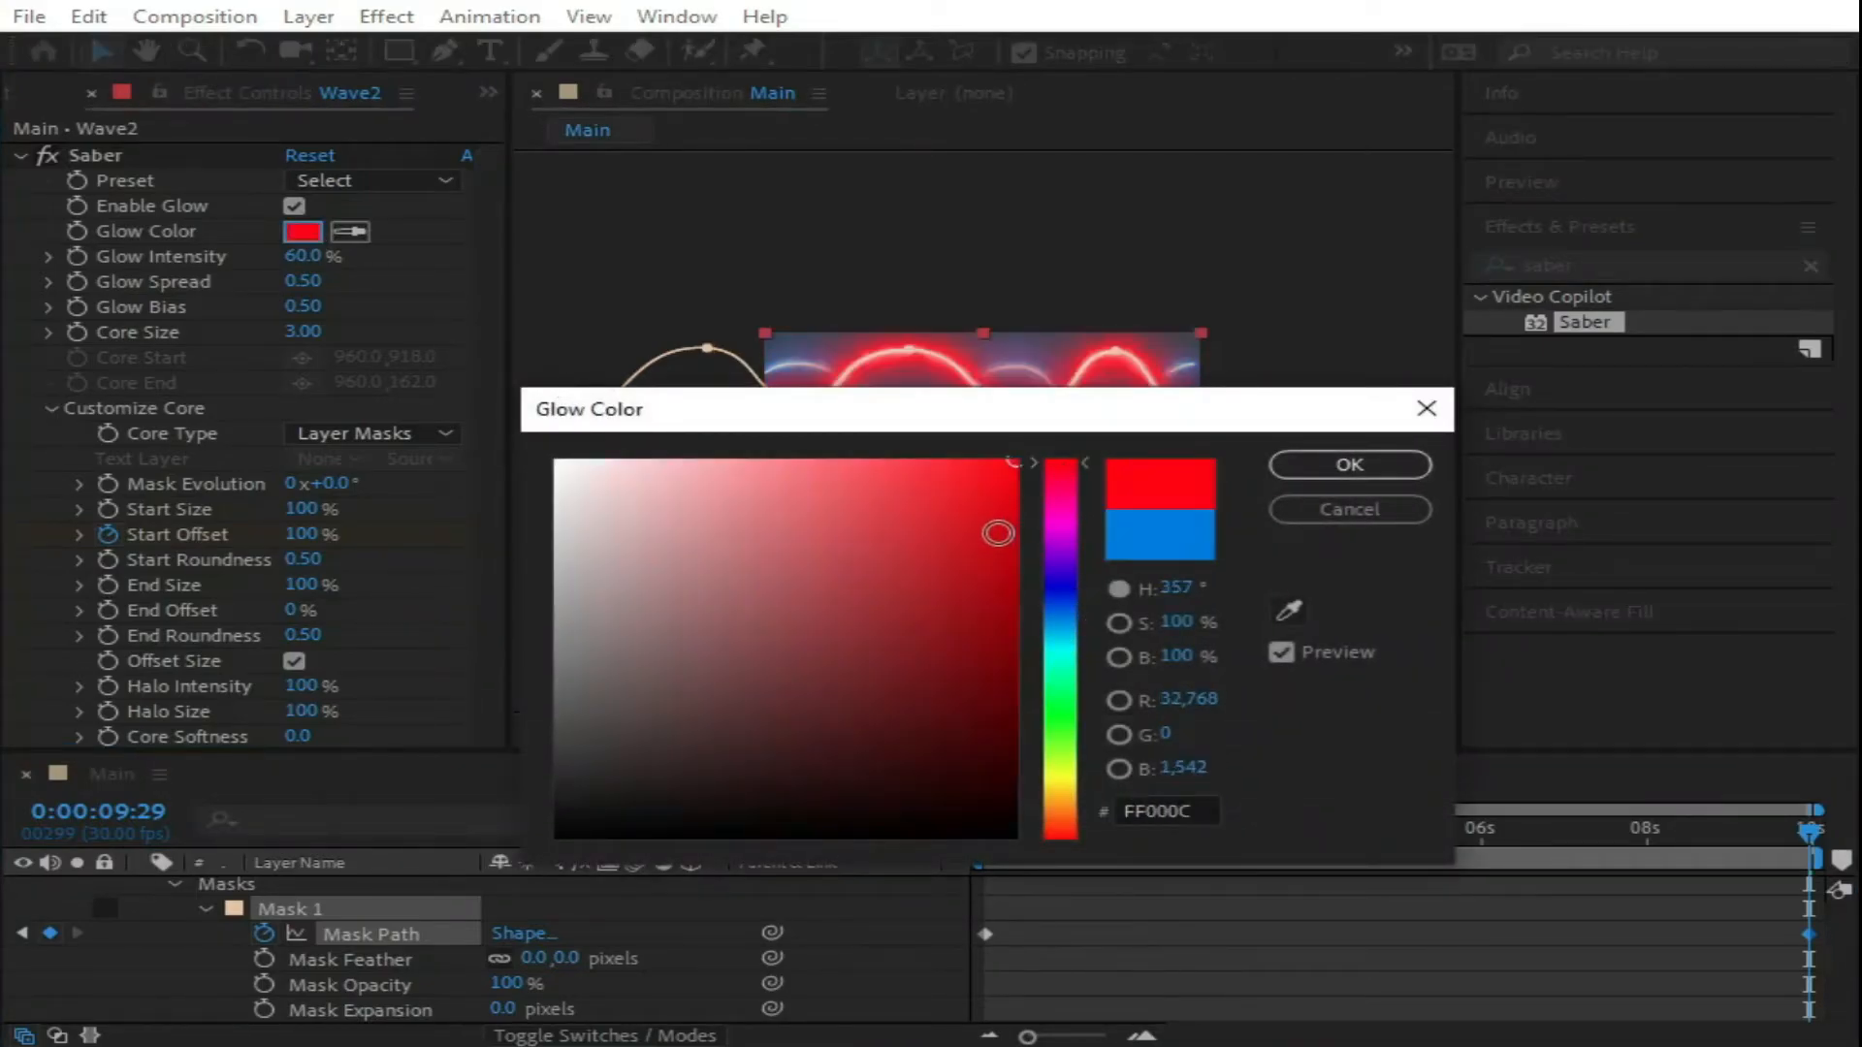
{"action": "left_click_drag", "start_coordinate": [996, 543], "coordinate": [960, 470]}
{"action": "left_click", "coordinate": [1353, 465]}
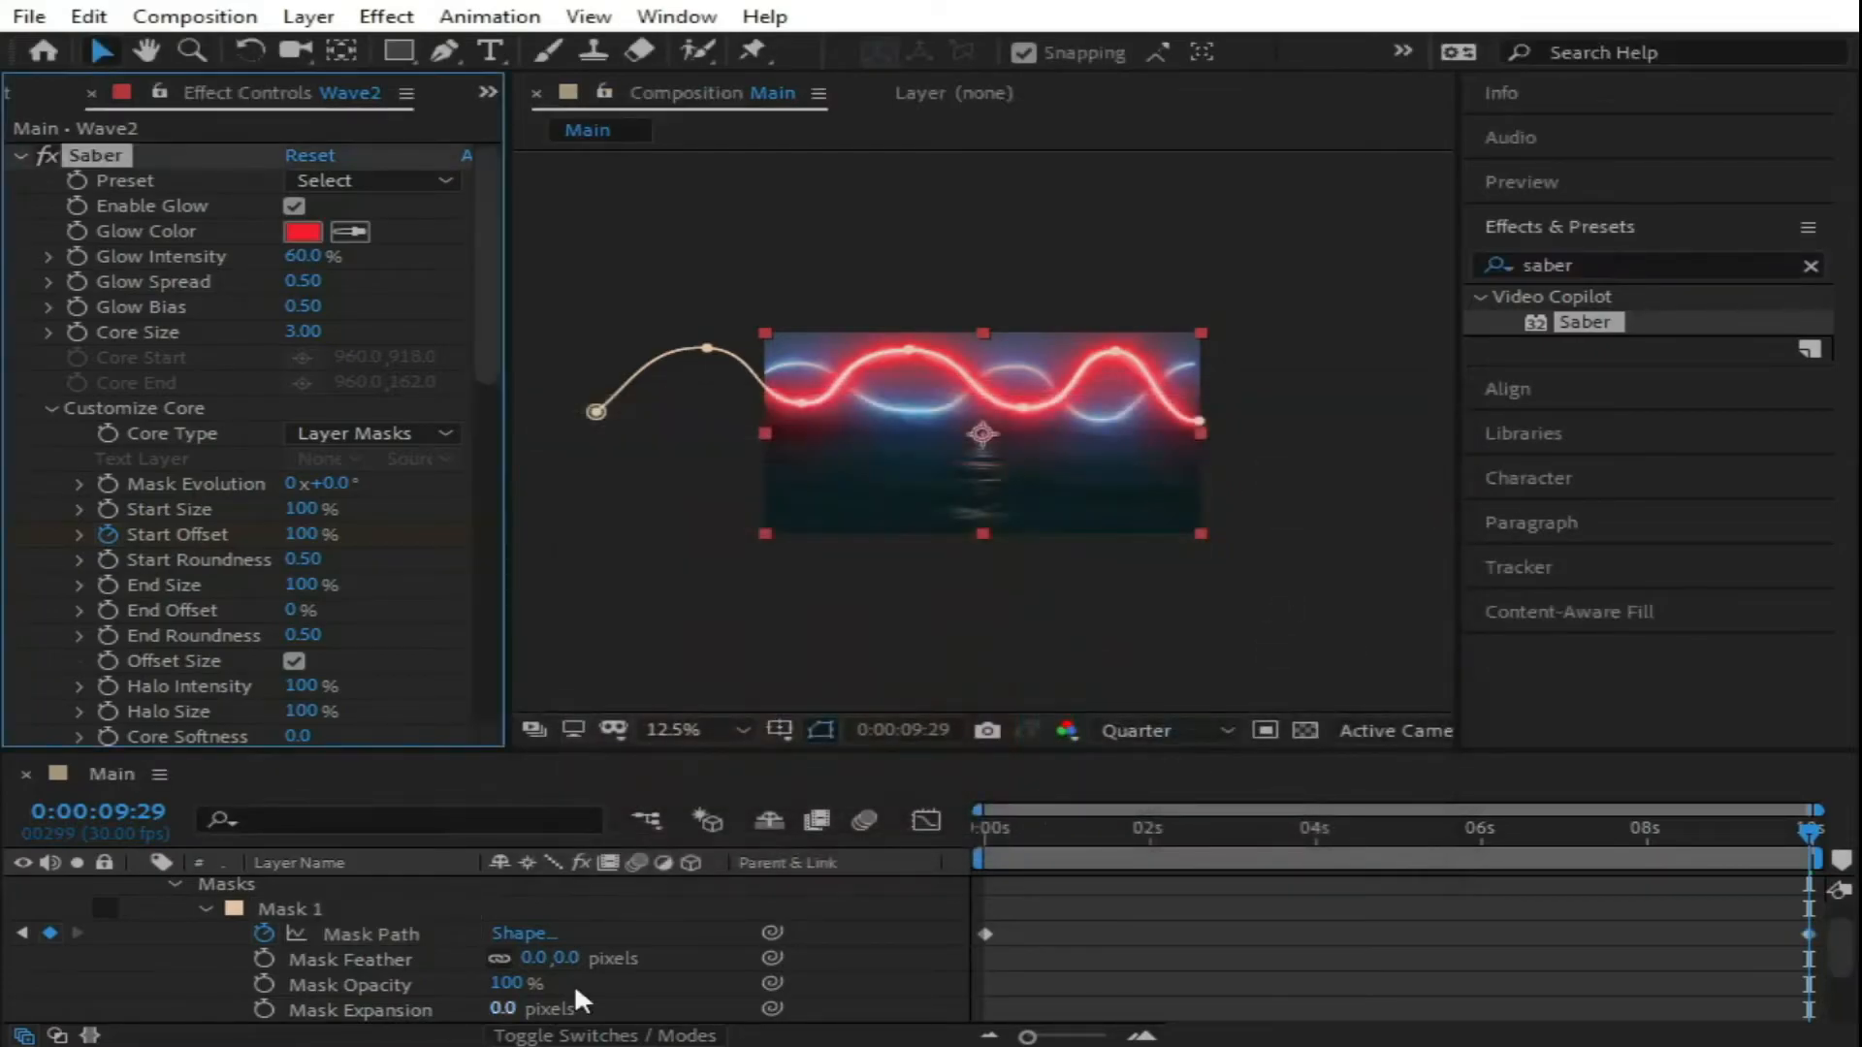
{"action": "key", "text": "space"}
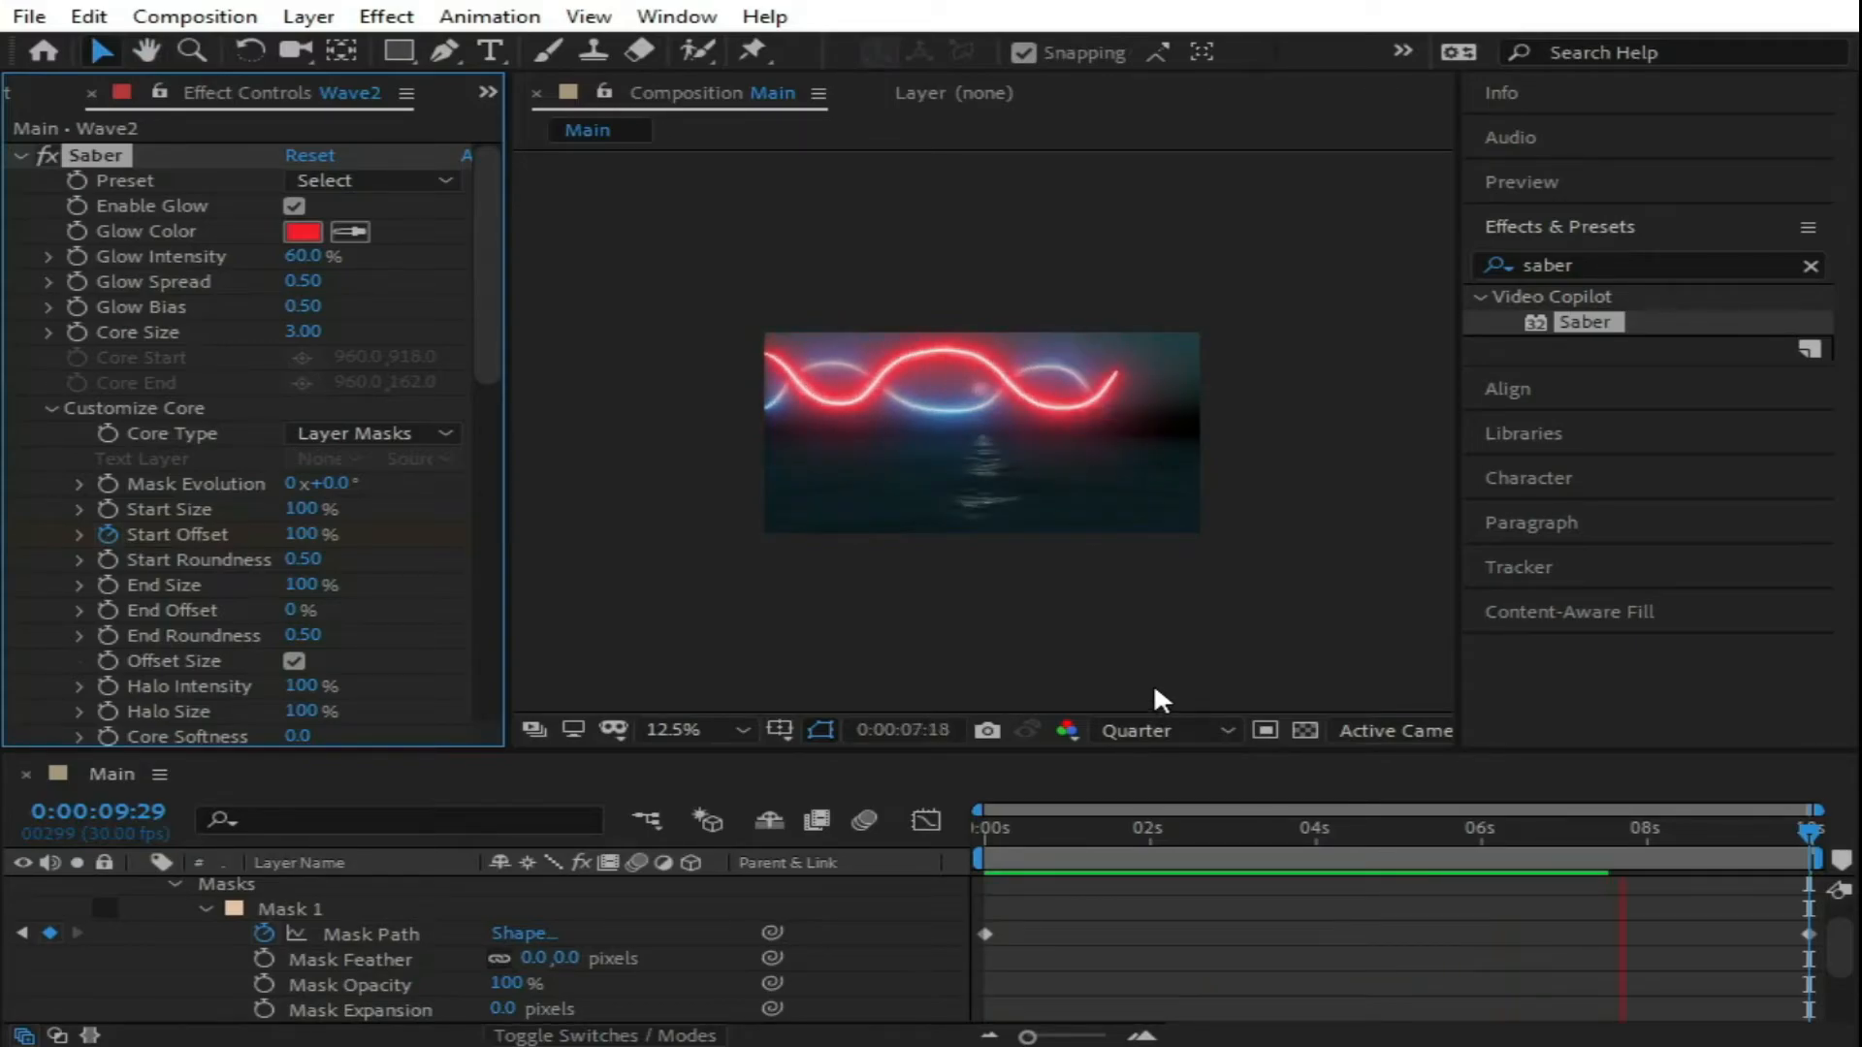
Step: At 0:00:09:27, shift the last trough and last crest of Wave2's mask path slightly left, and lower that crest a little
{"action": "key", "text": "space"}
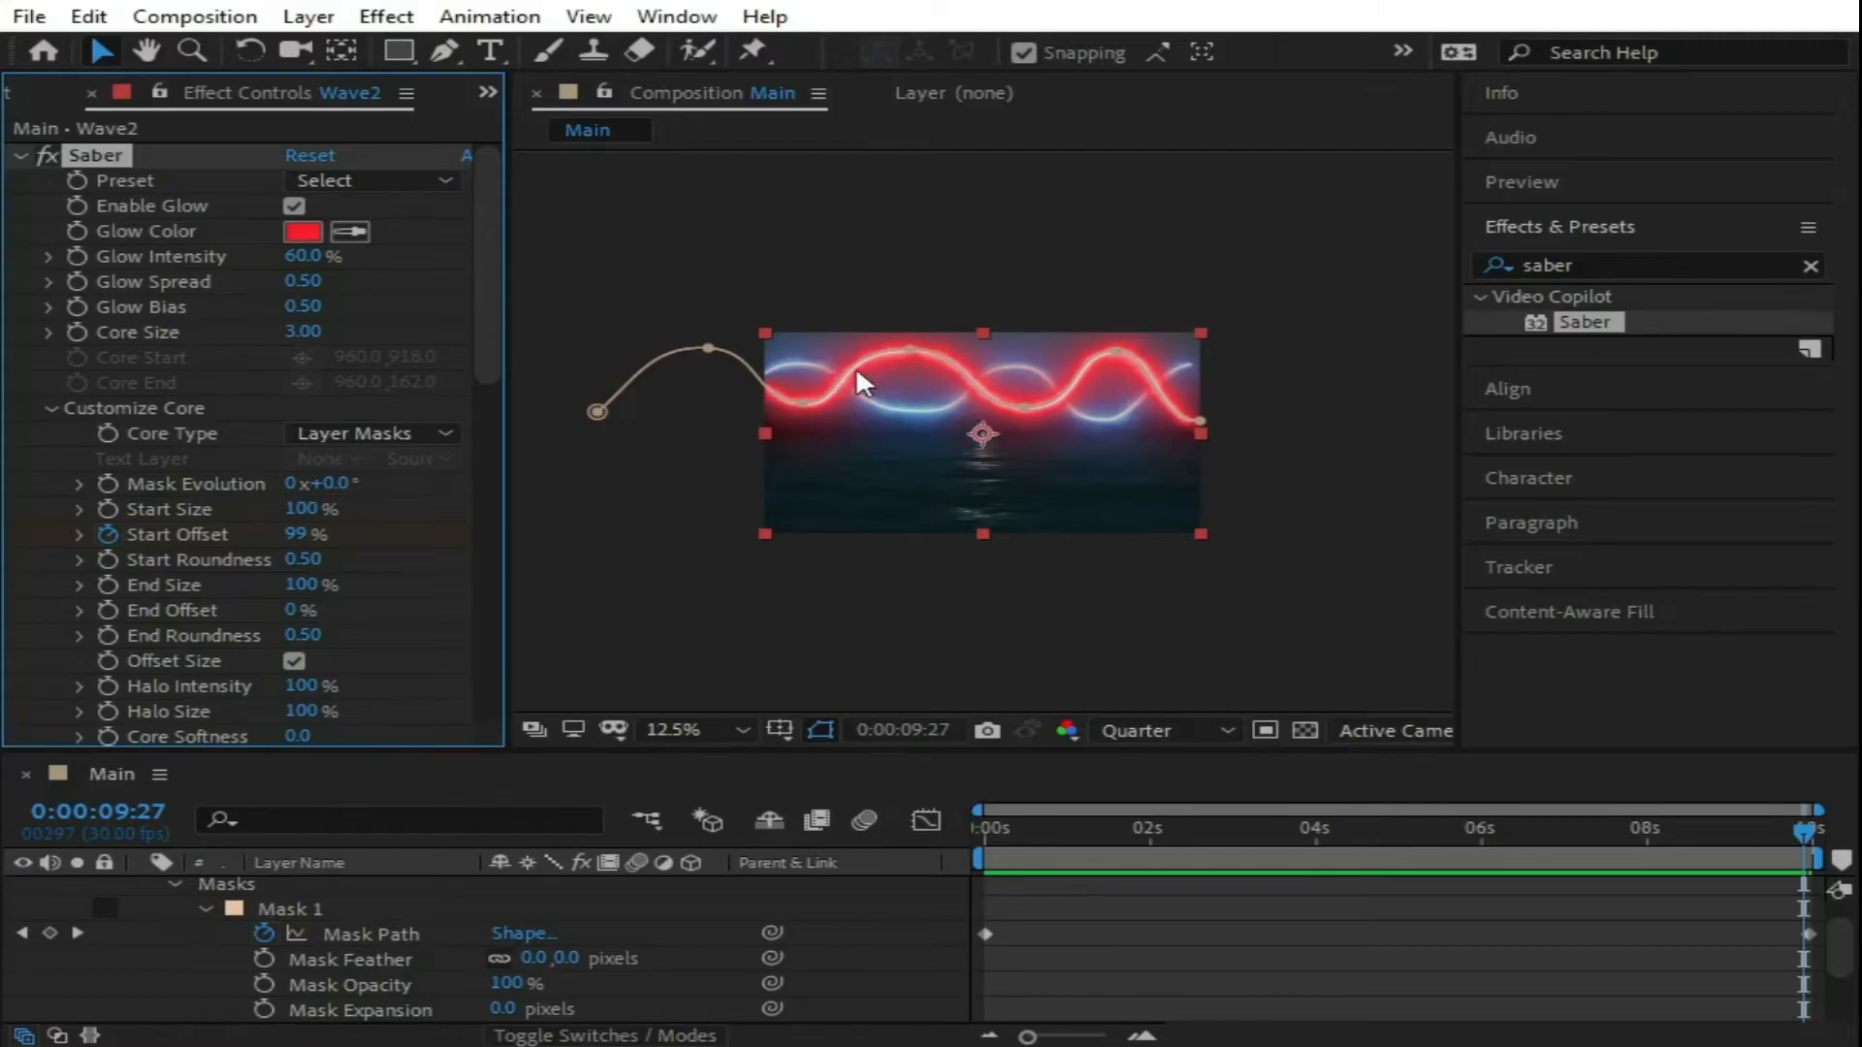
{"action": "left_click", "coordinate": [1083, 428]}
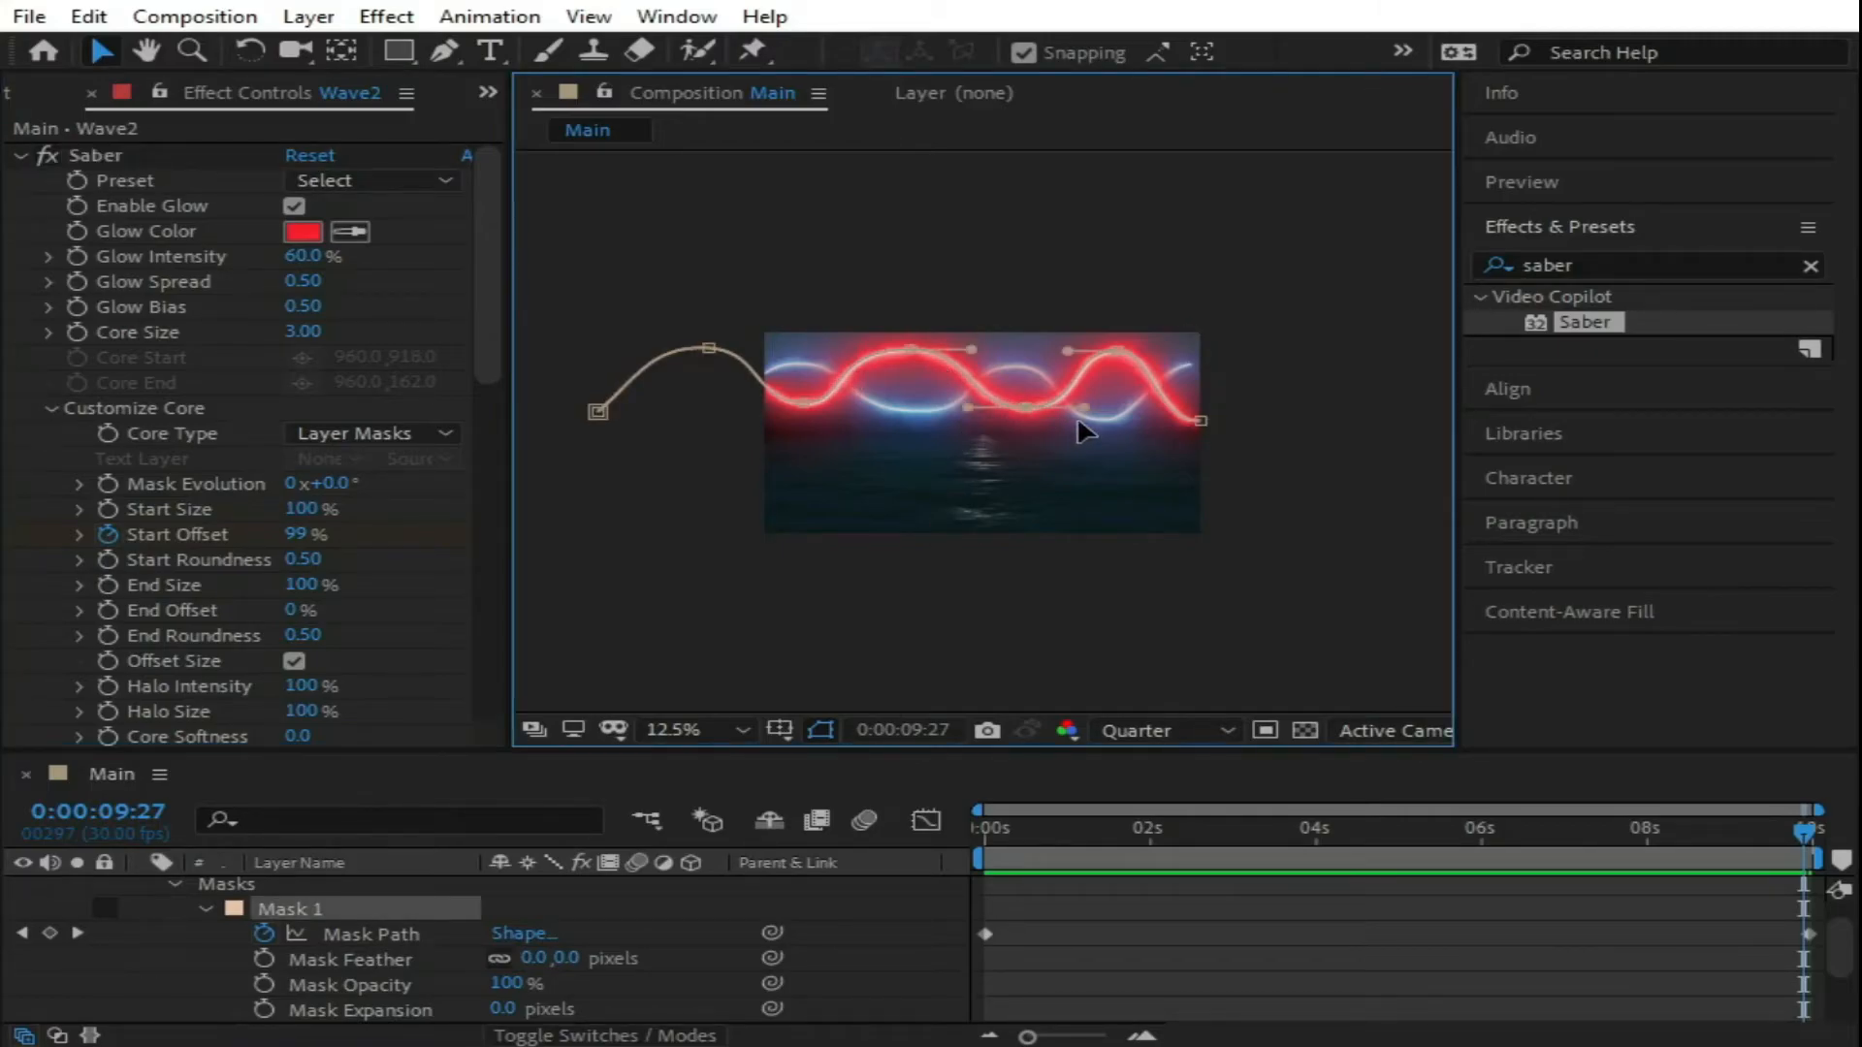
{"action": "key", "text": "shift+Left"}
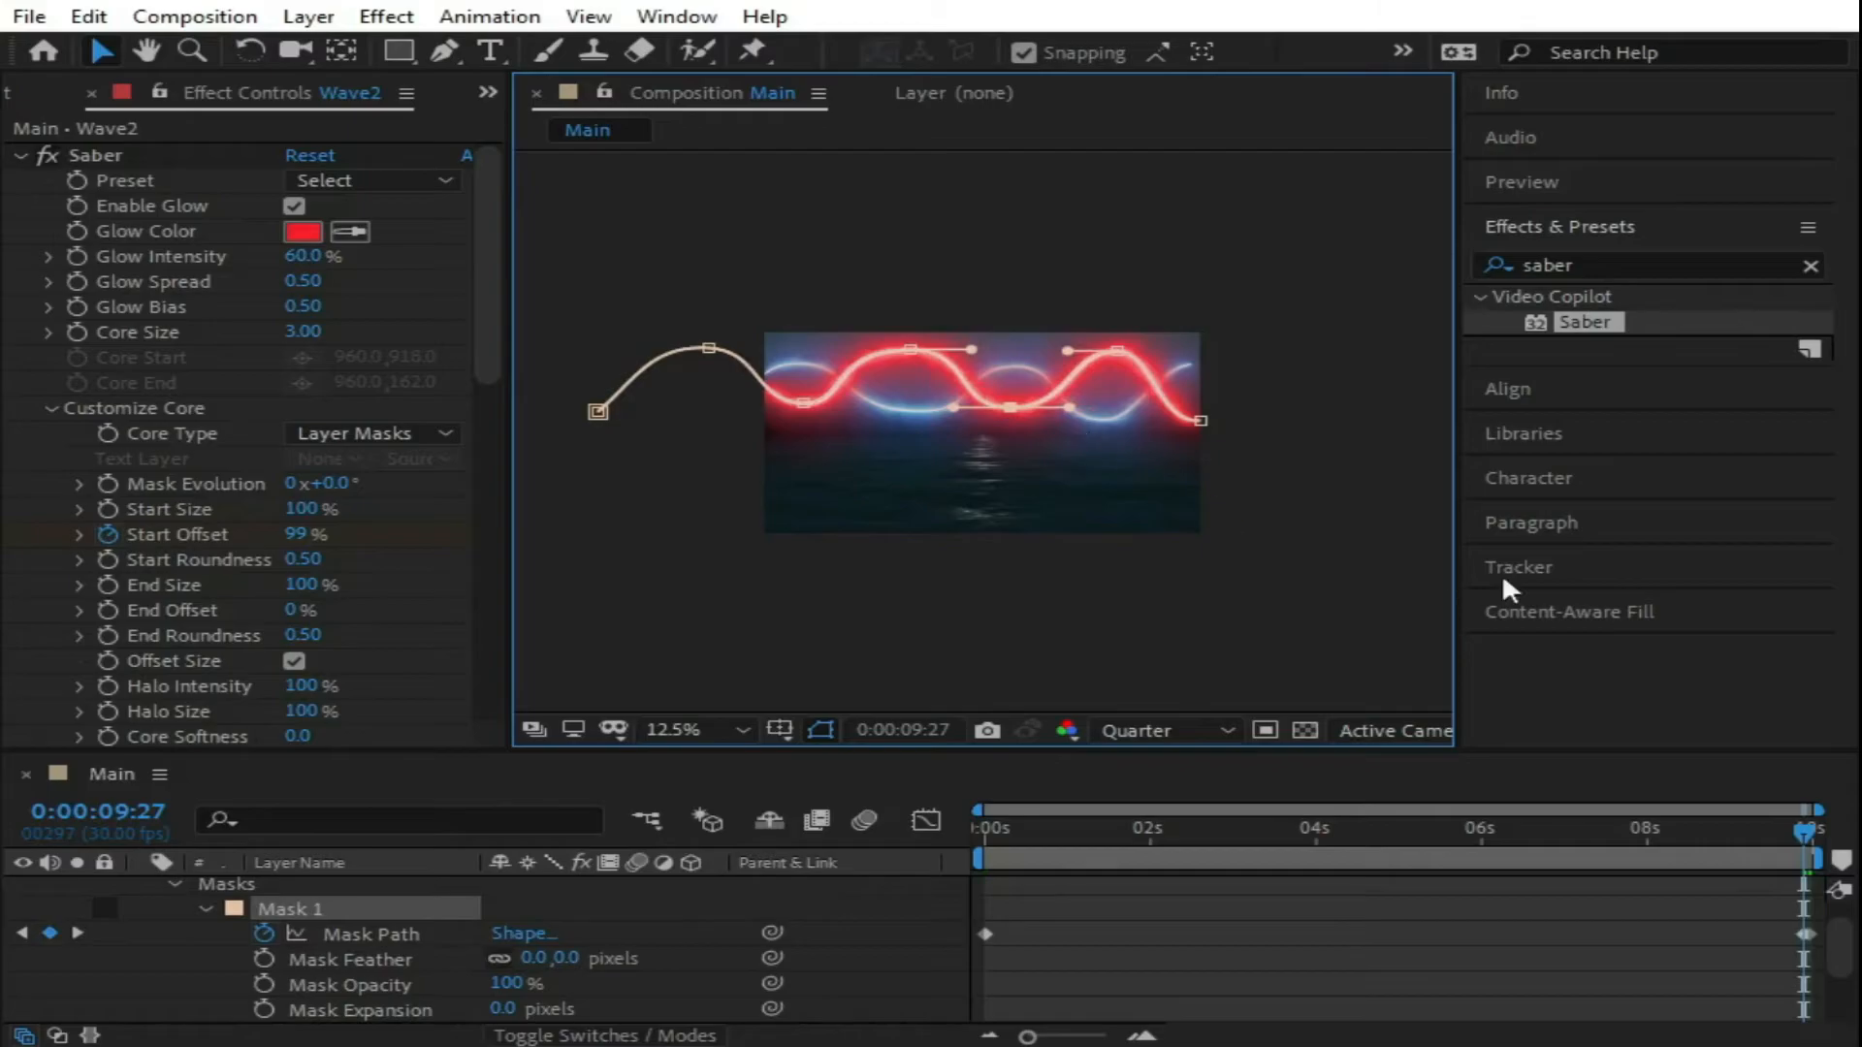
{"action": "left_click", "coordinate": [1118, 347]}
{"action": "key", "text": "shift+Left"}
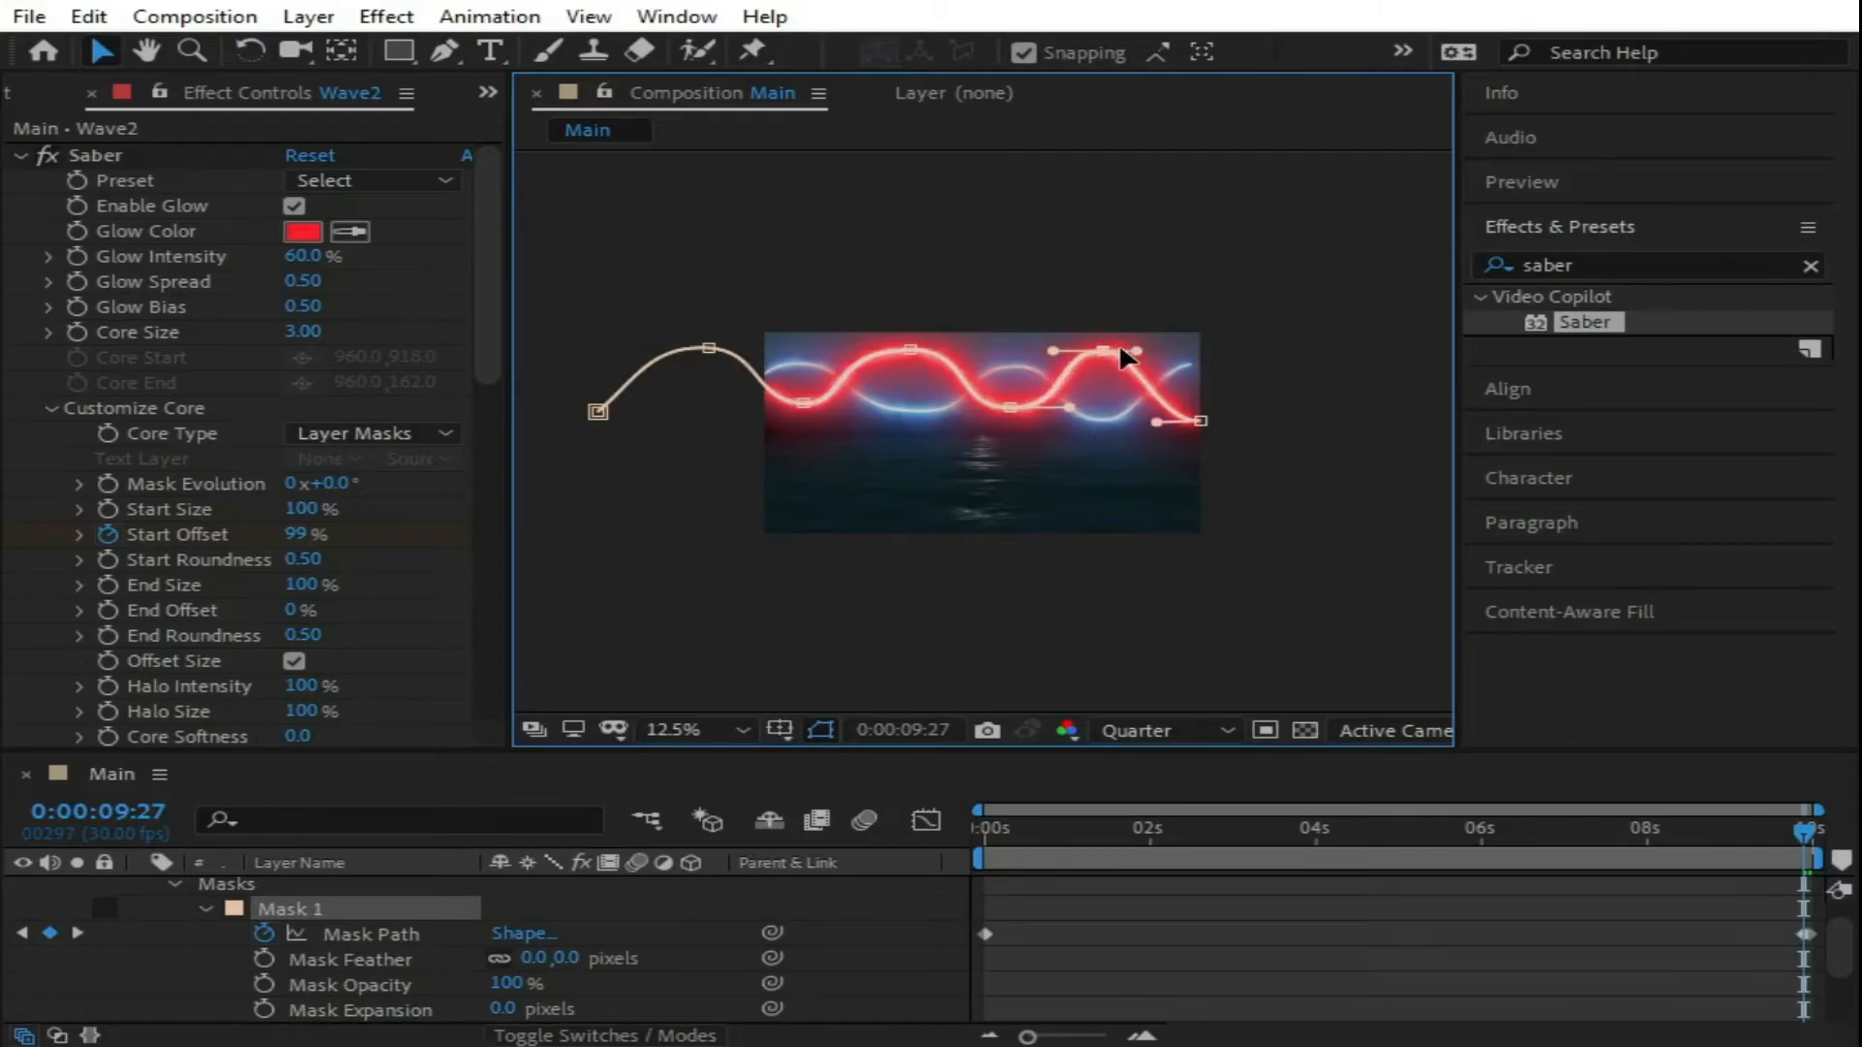
{"action": "key", "text": "shift+Down"}
Step: Shorten both handles of the middle in-frame crest on Wave2's mask path and play back the waves enlarged
{"action": "left_click", "coordinate": [908, 349]}
{"action": "left_click_drag", "start_coordinate": [939, 347], "coordinate": [972, 347]}
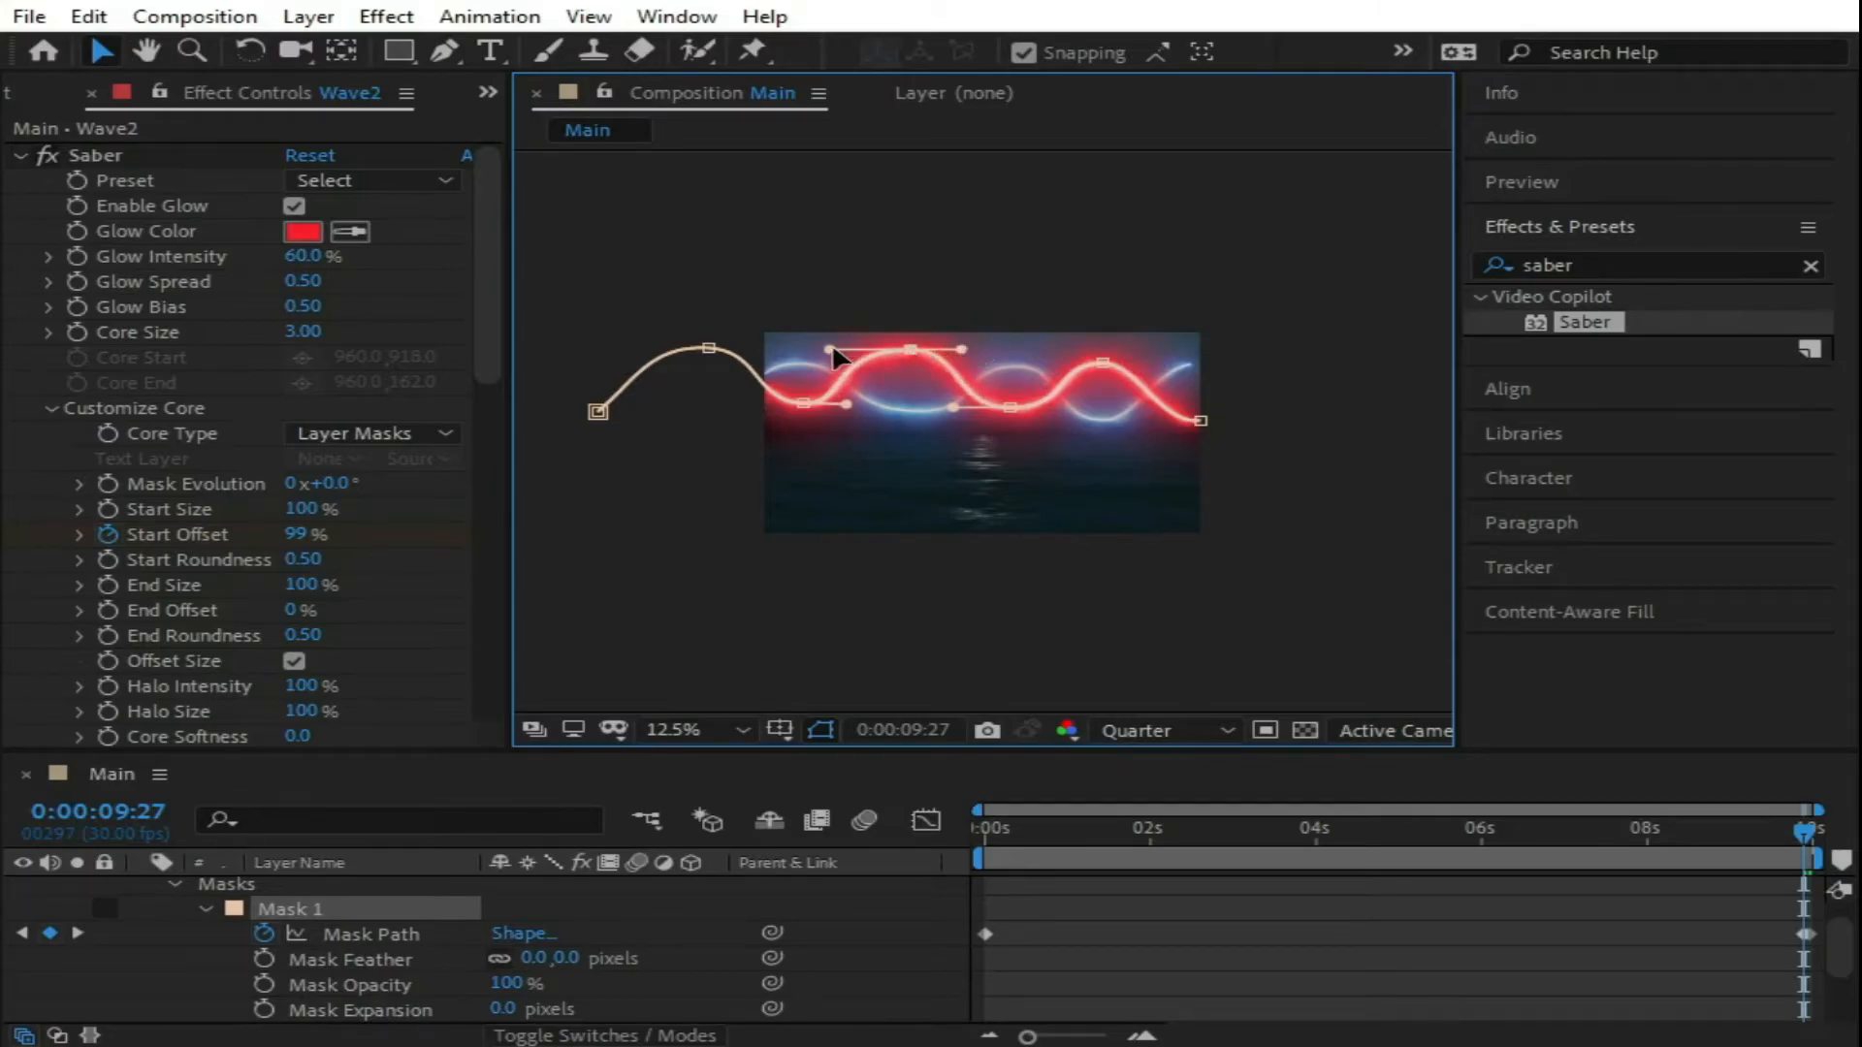
{"action": "left_click_drag", "start_coordinate": [834, 349], "coordinate": [859, 345]}
{"action": "key", "text": "space"}
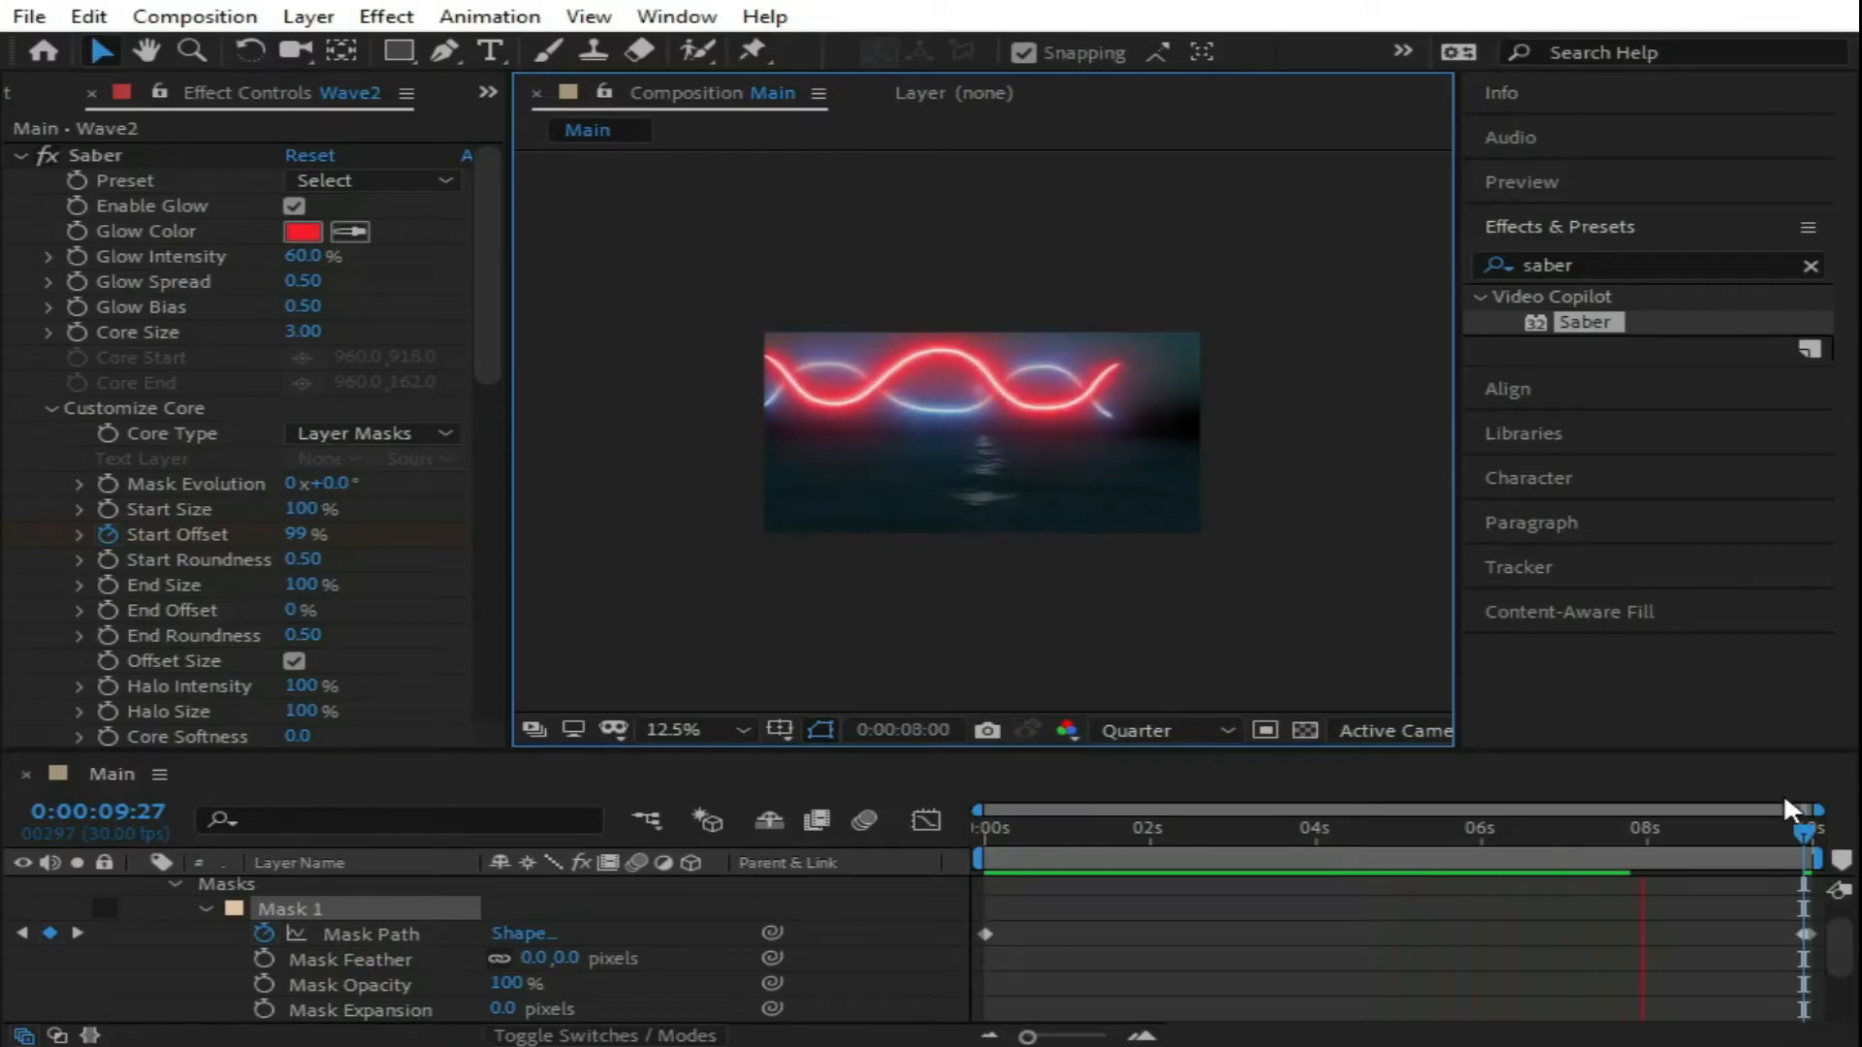
{"action": "key", "text": "period"}
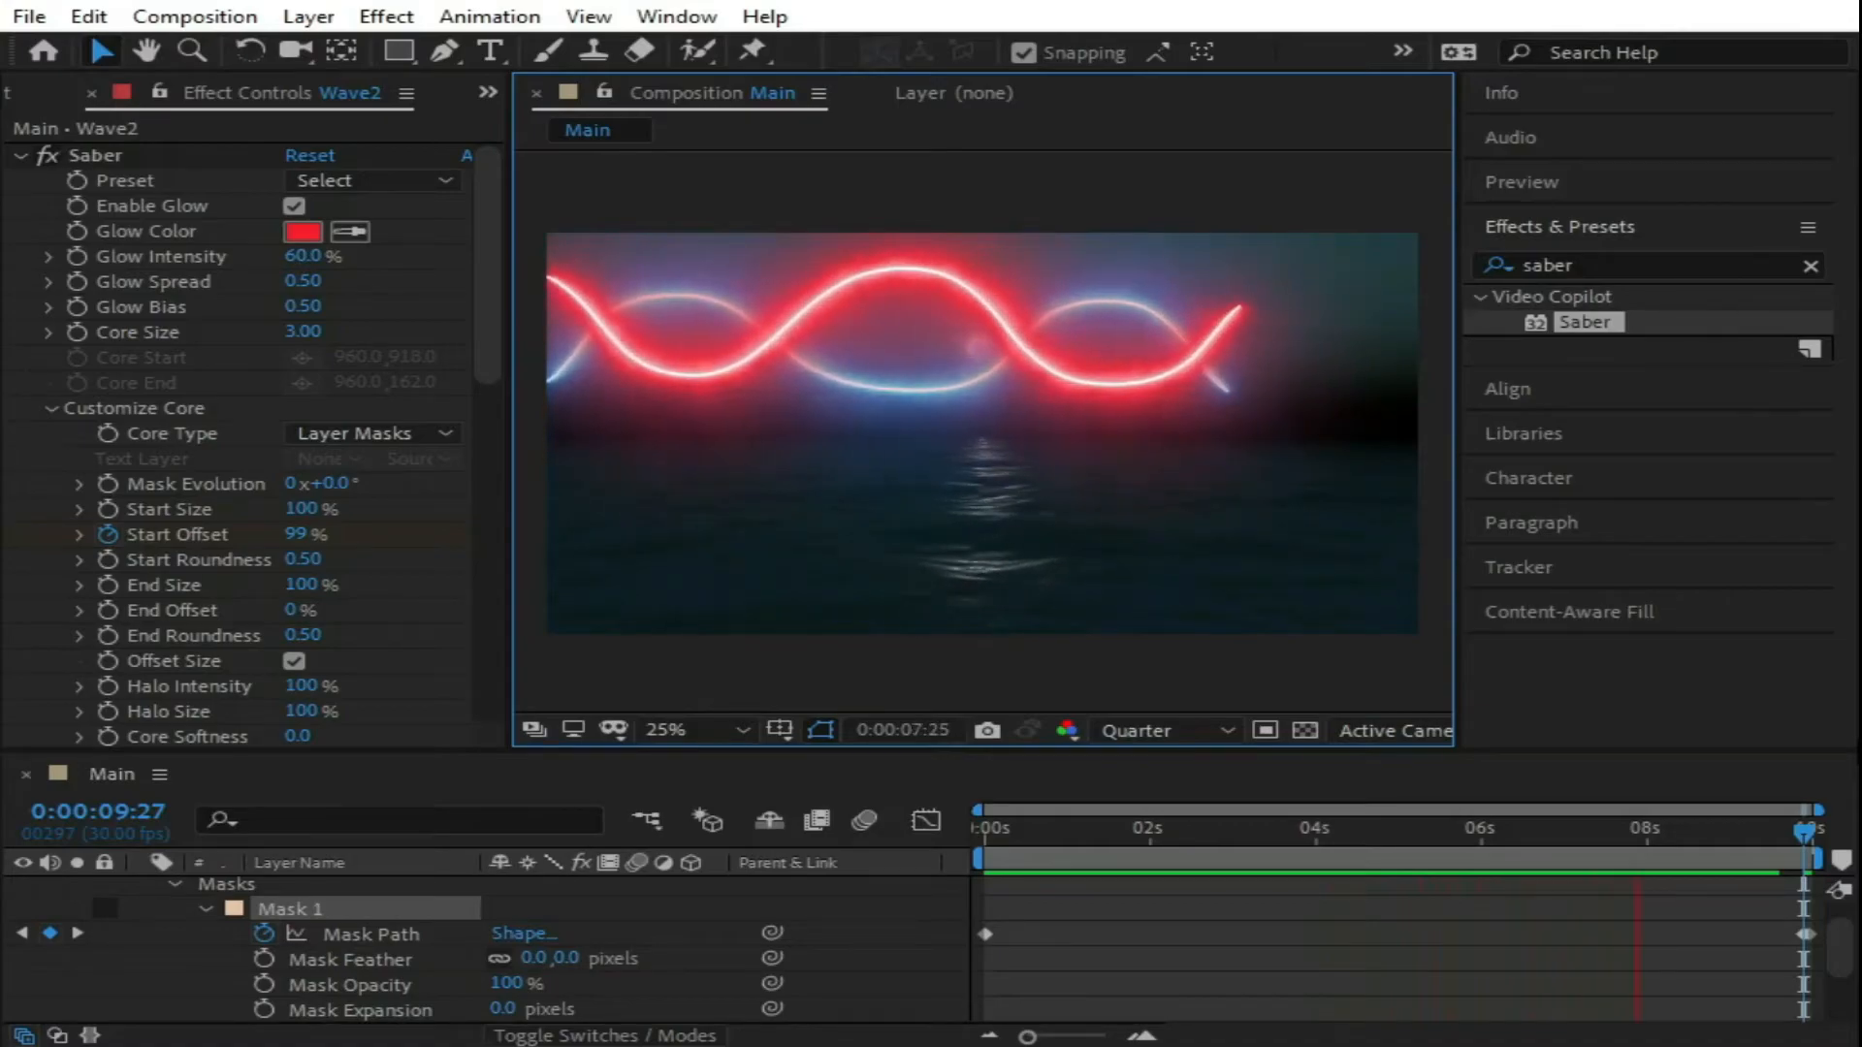
Step: Set the Saber glow Distortion Amount on Wave2 to 5 and play back the result
{"action": "left_click_drag", "start_coordinate": [484, 317], "coordinate": [462, 462]}
{"action": "left_click", "coordinate": [308, 451]}
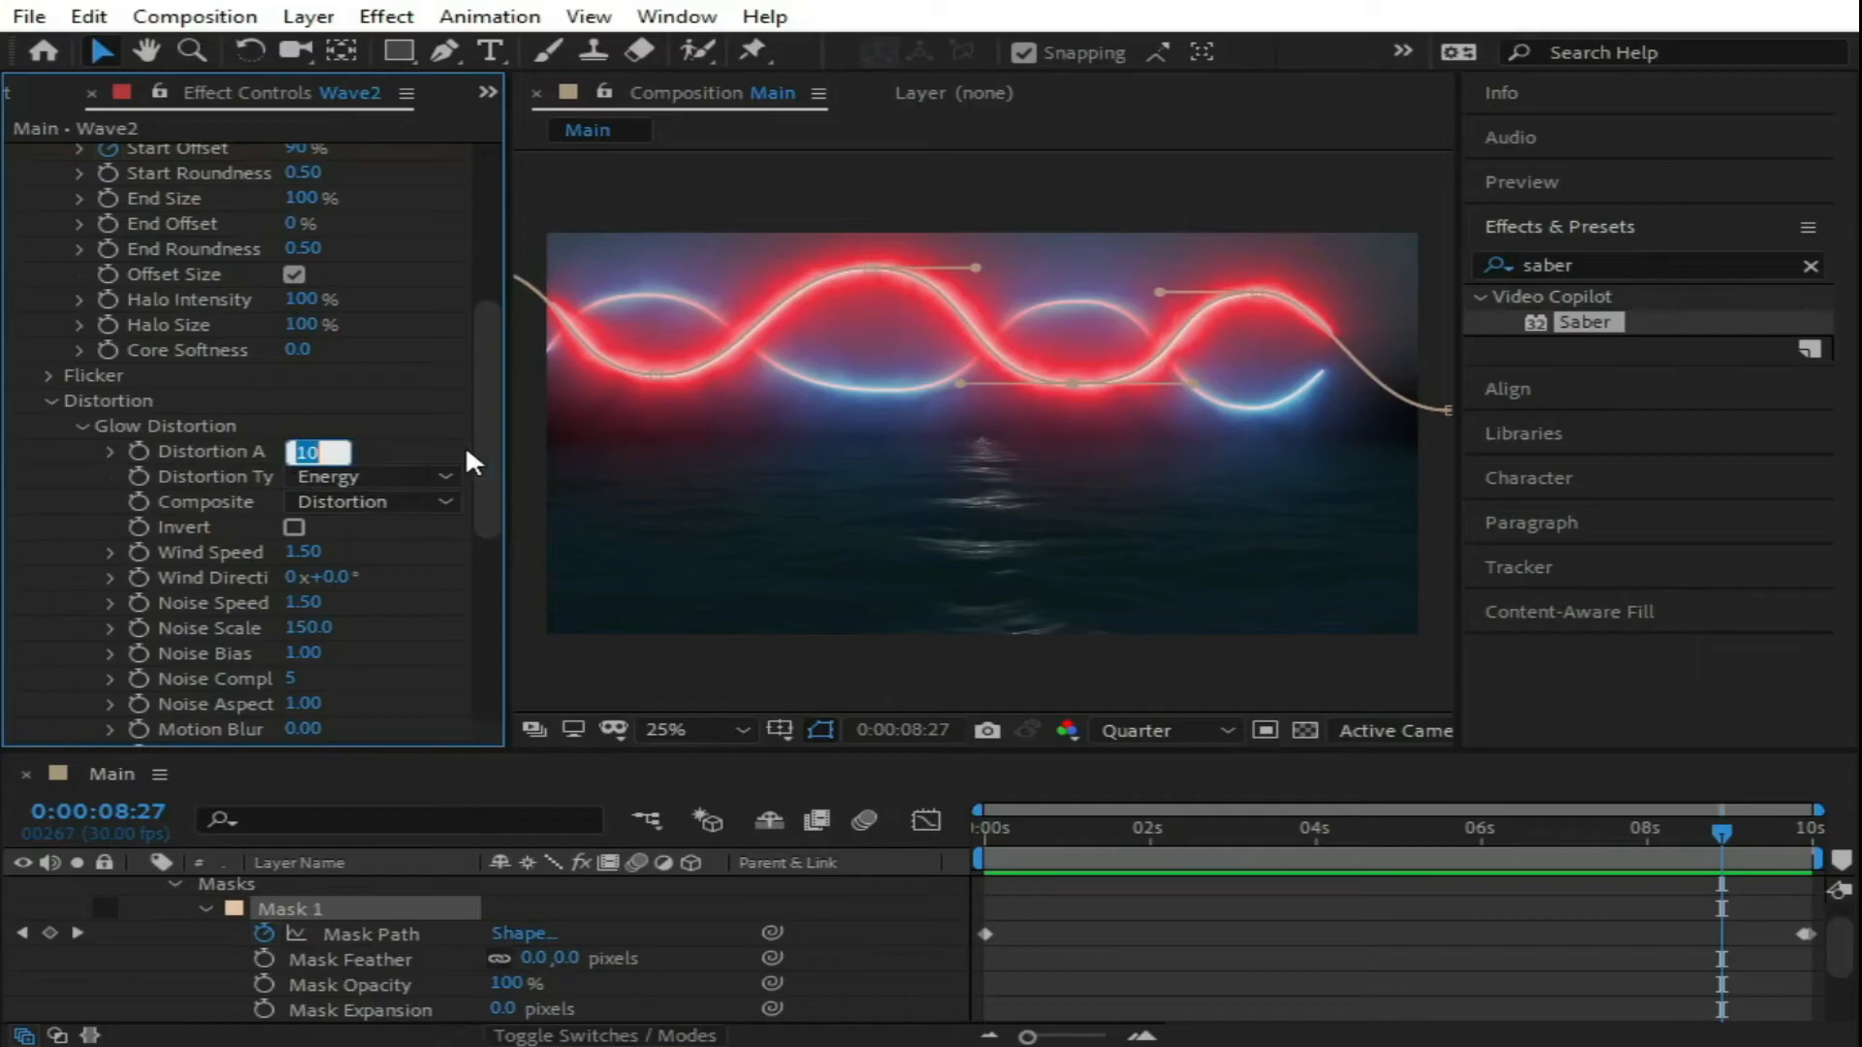
{"action": "type", "text": "5"}
{"action": "key", "text": "Return"}
{"action": "key", "text": "space"}
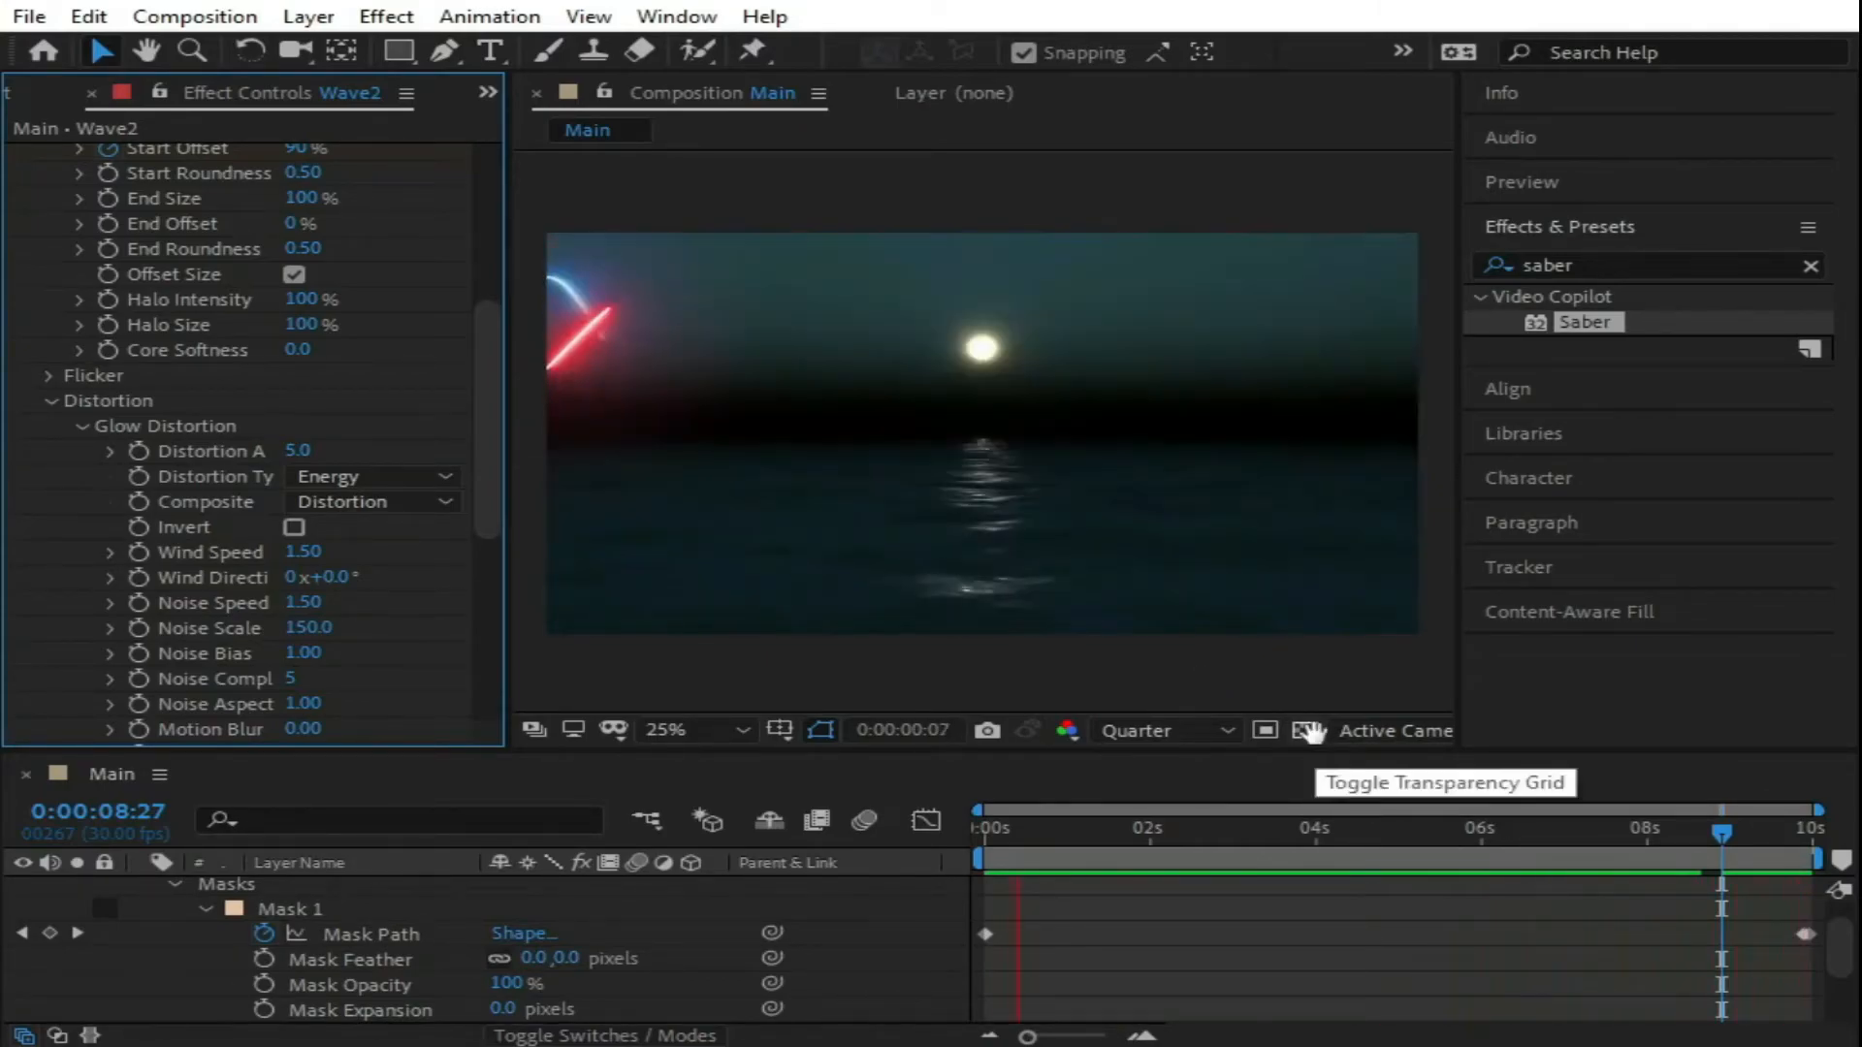
{"action": "key", "text": "space"}
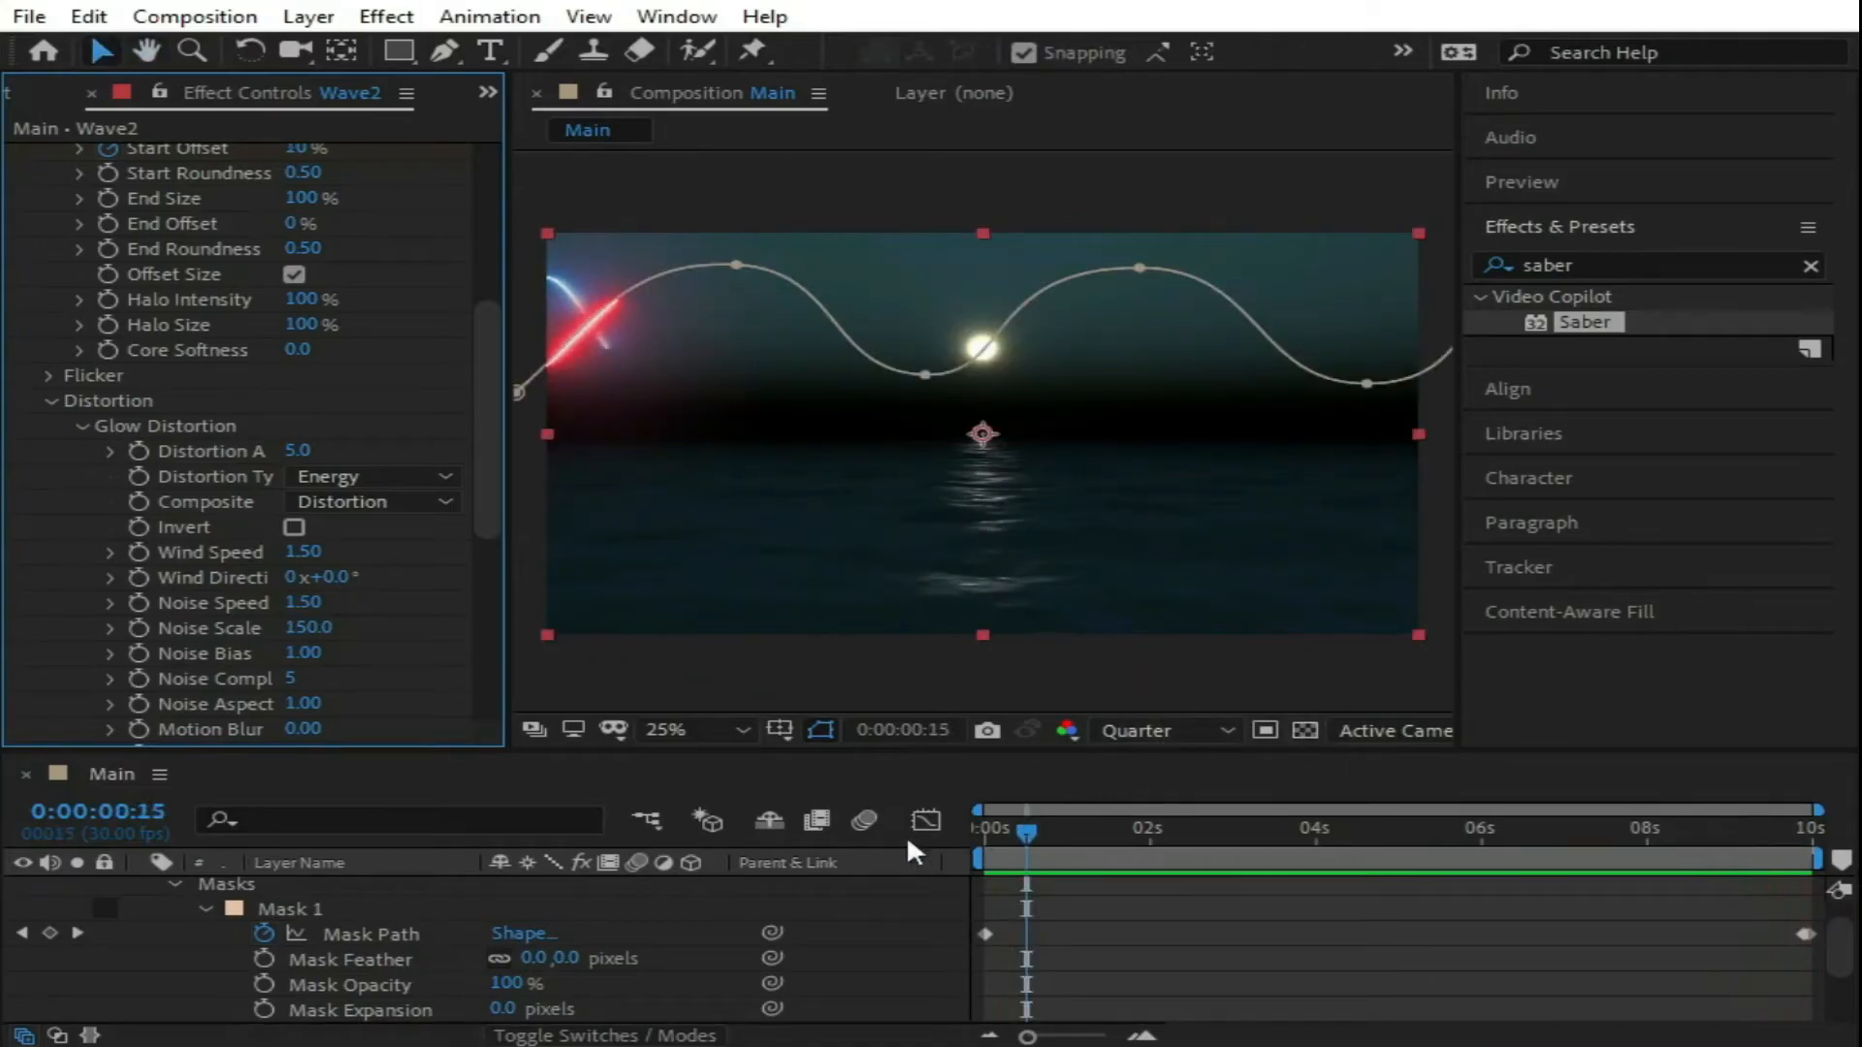
Step: Set the blending mode of both Wave1 and Wave2 to Screen and play back the composition
{"action": "left_click", "coordinate": [167, 880]}
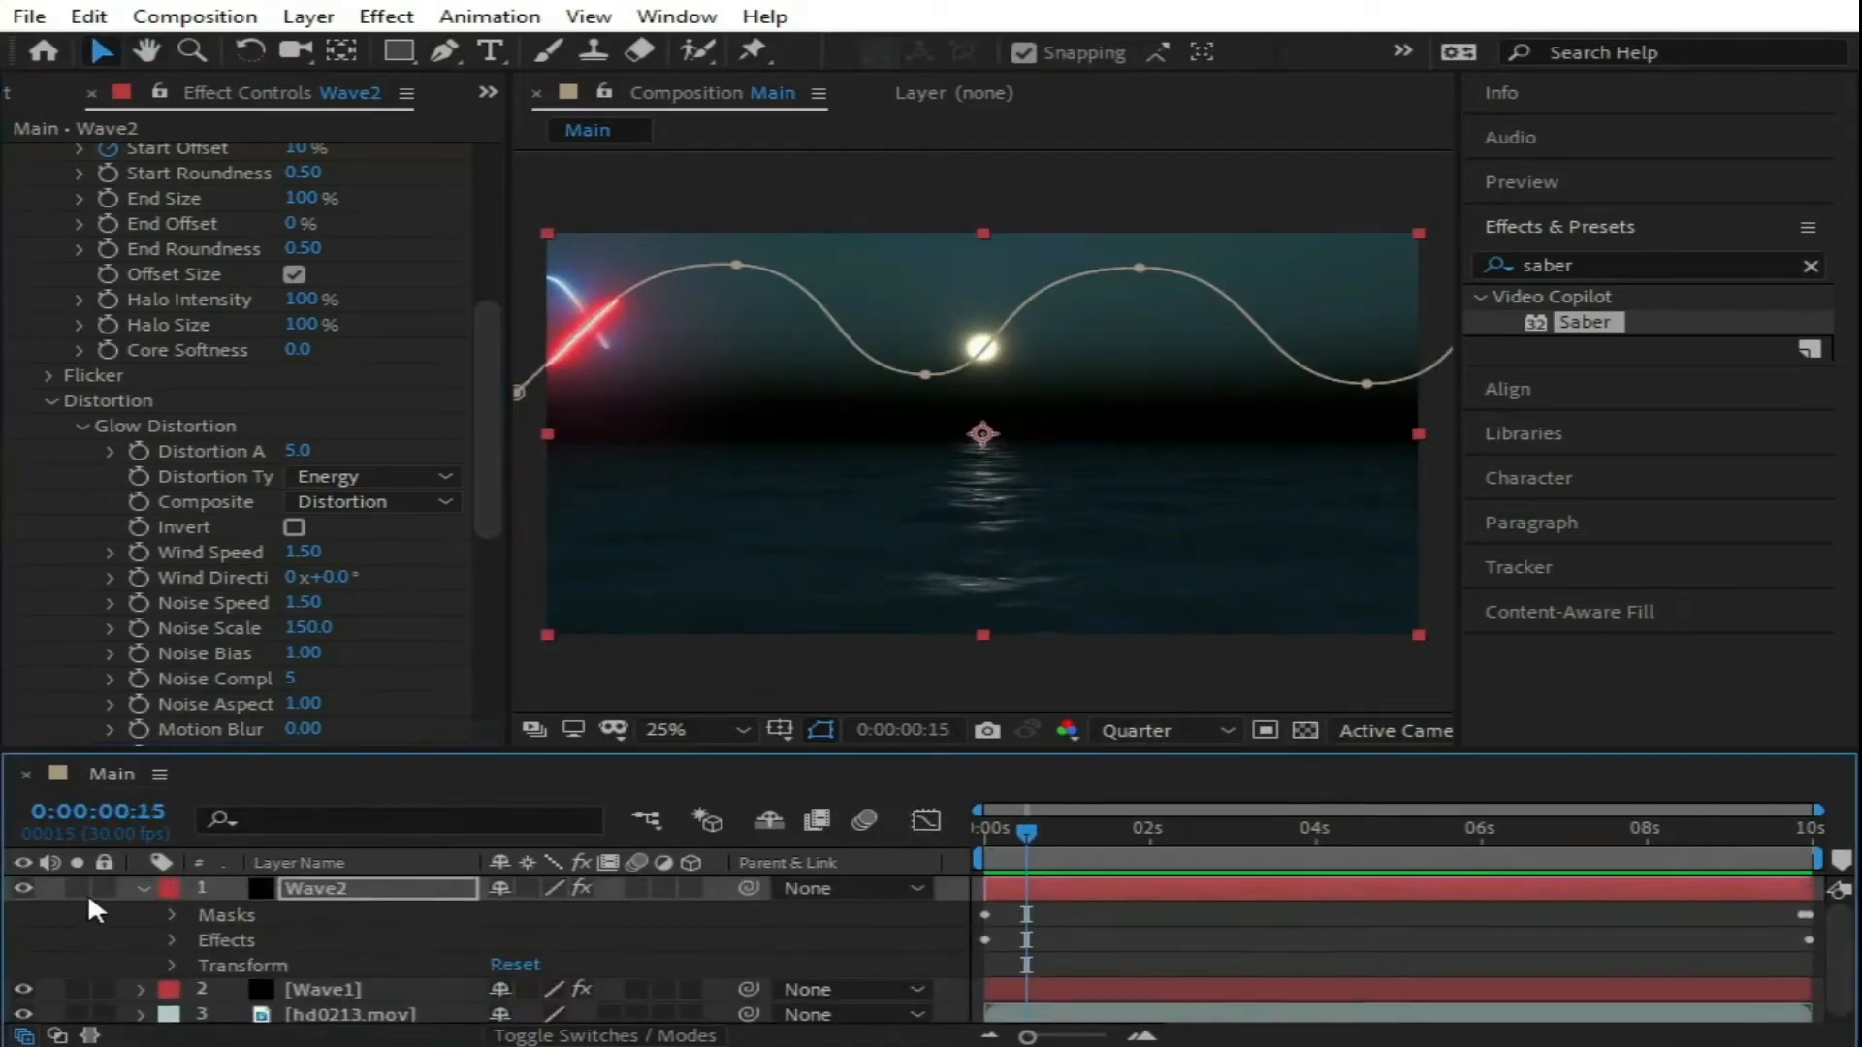
{"action": "left_click", "coordinate": [141, 888]}
{"action": "left_click", "coordinate": [376, 911]}
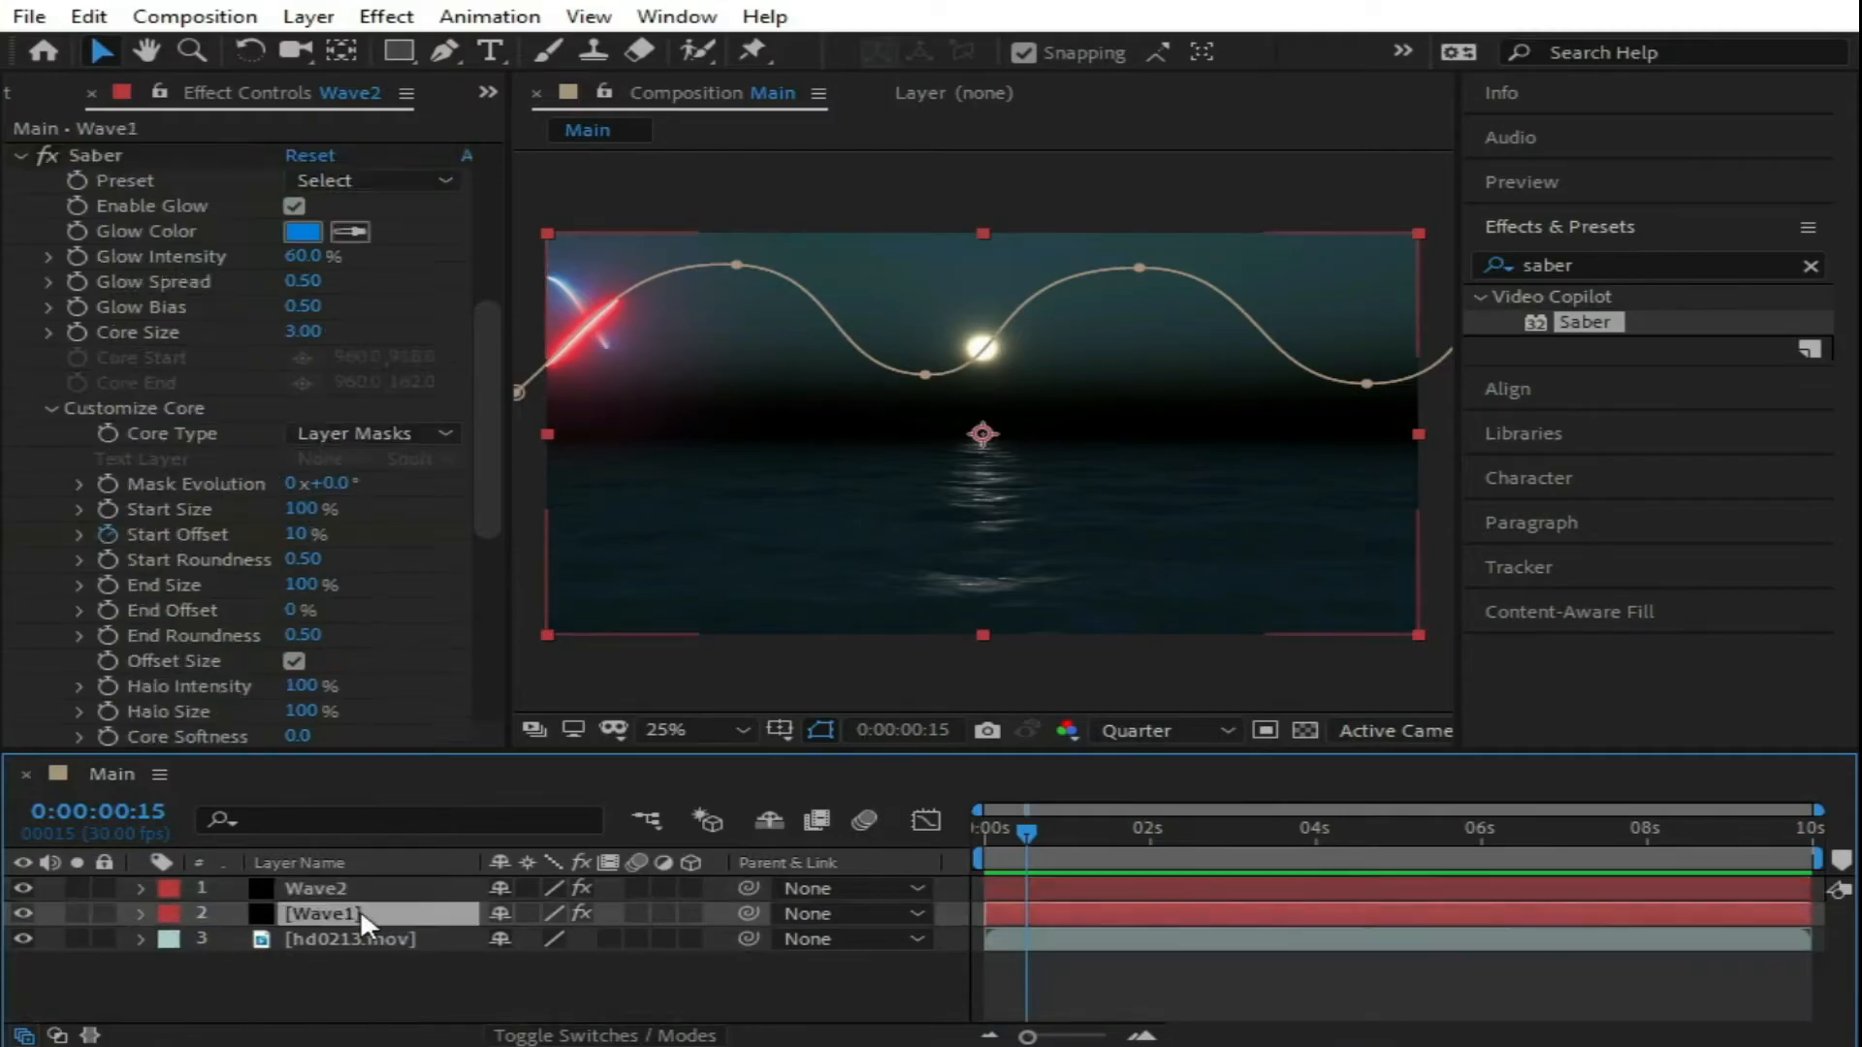
{"action": "left_click", "coordinate": [369, 886], "text": "shift"}
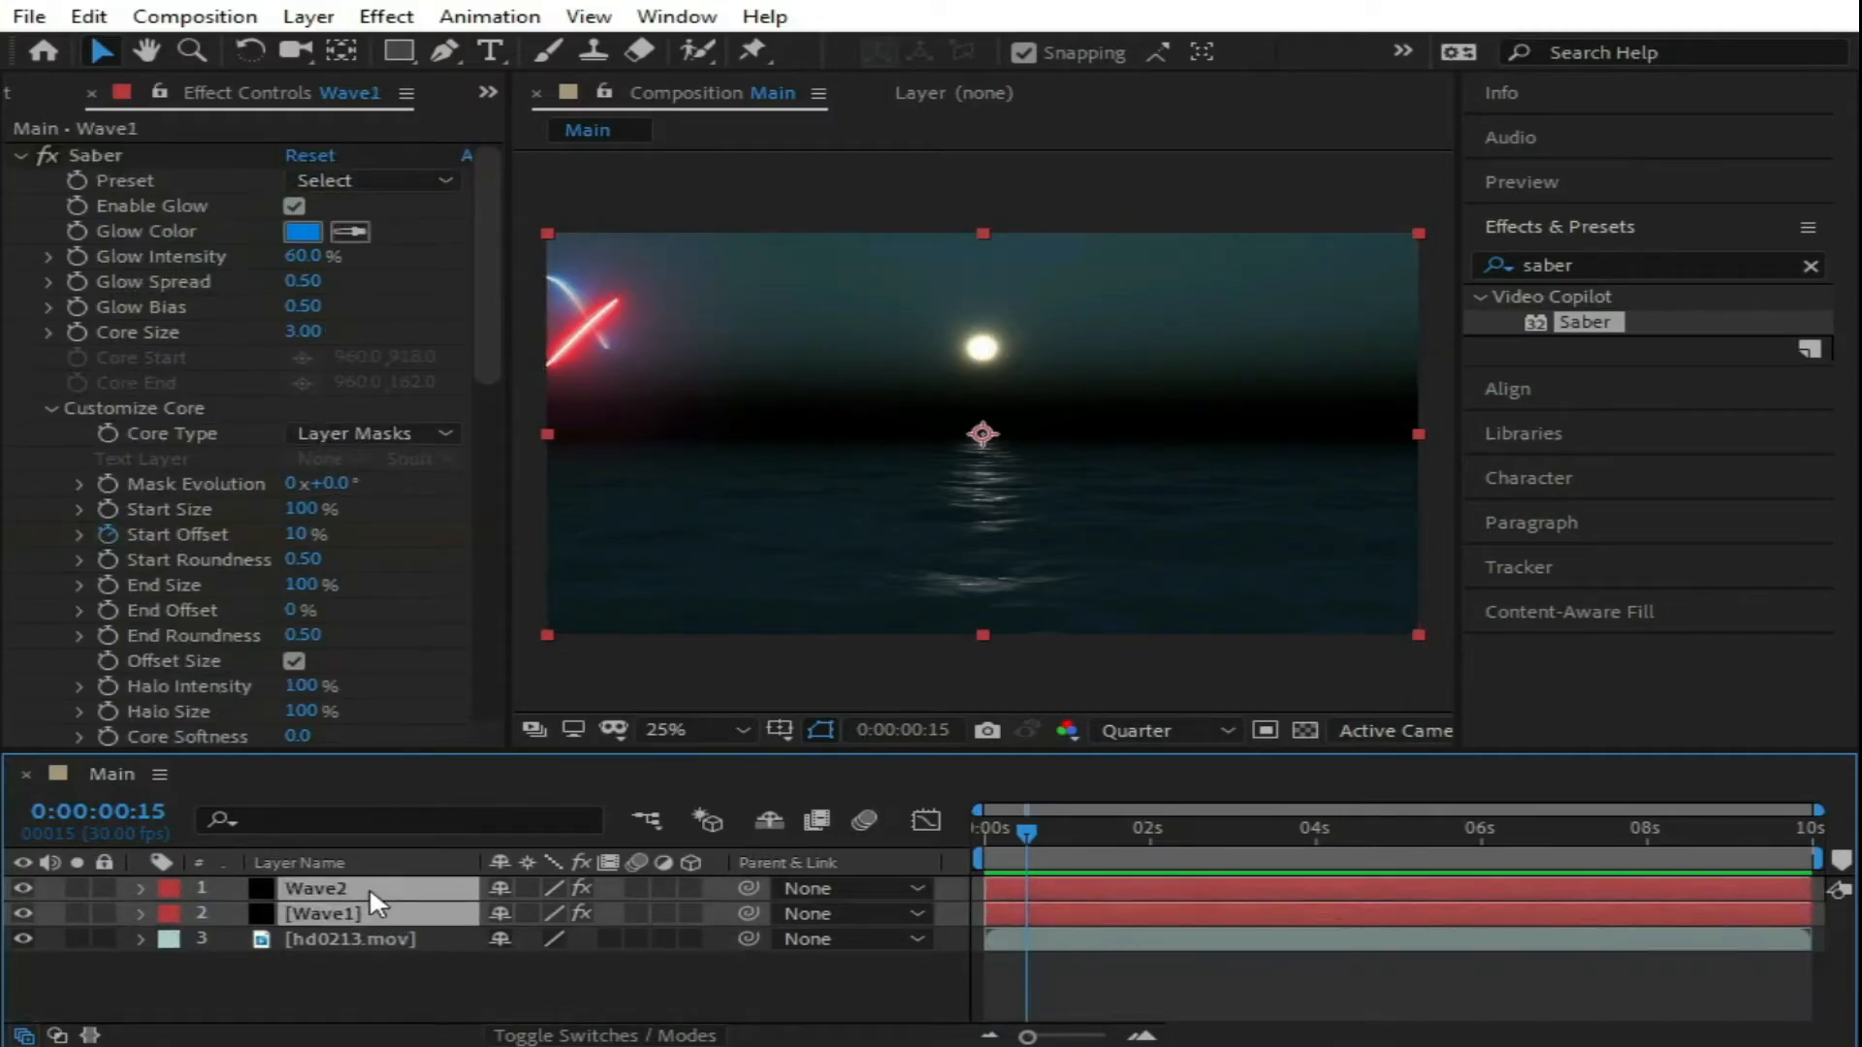
{"action": "key", "text": "F4"}
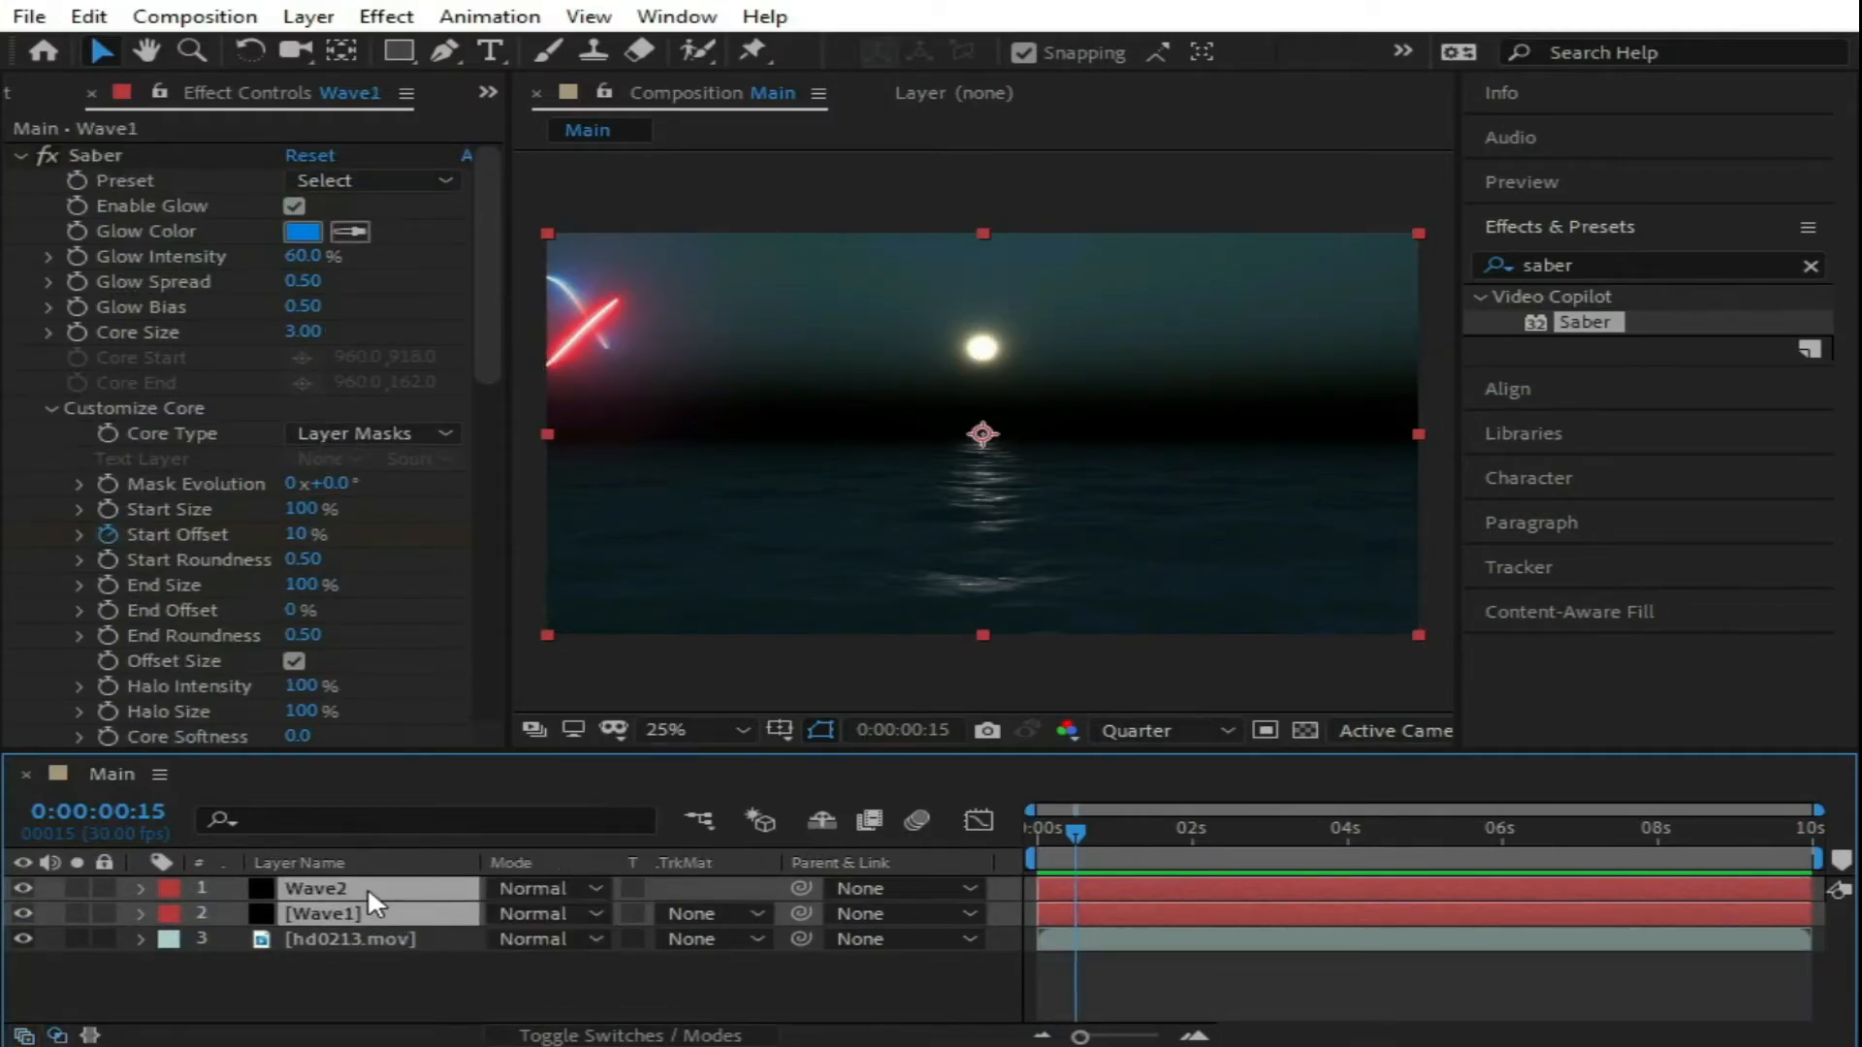
{"action": "left_click", "coordinate": [572, 886]}
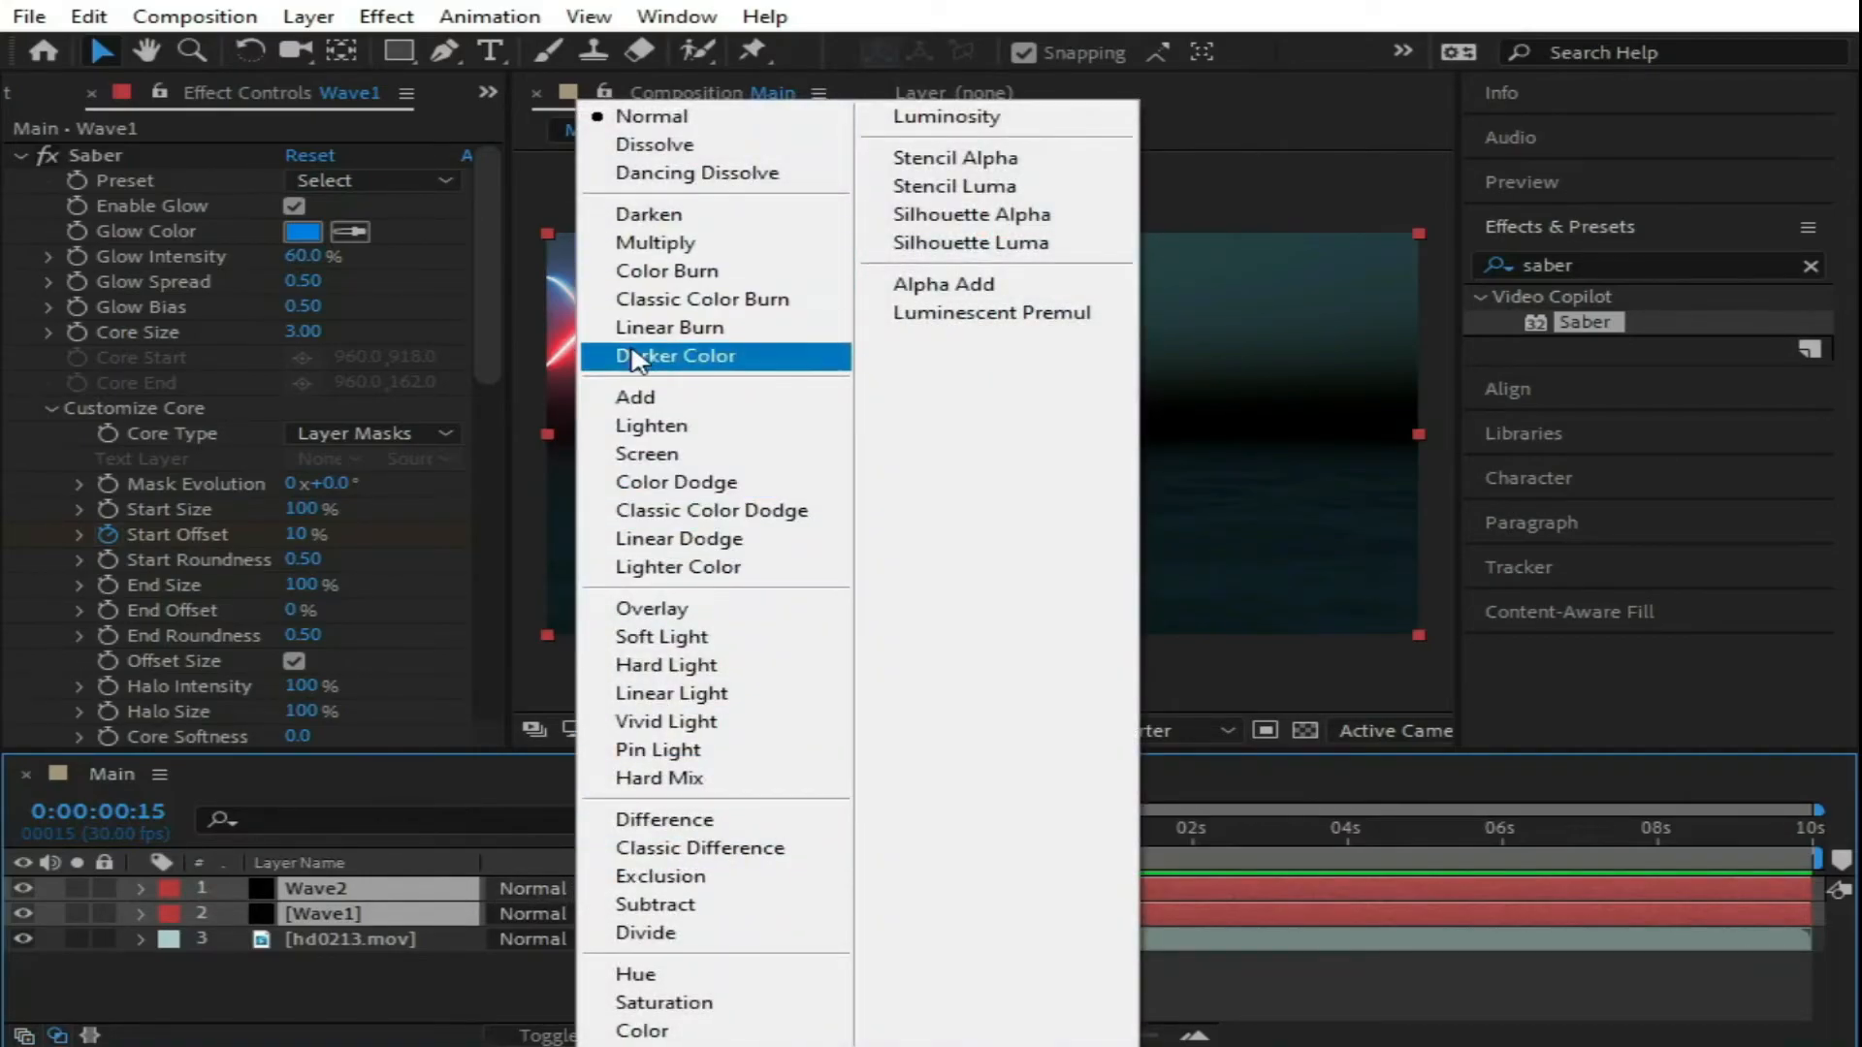
{"action": "left_click", "coordinate": [666, 453]}
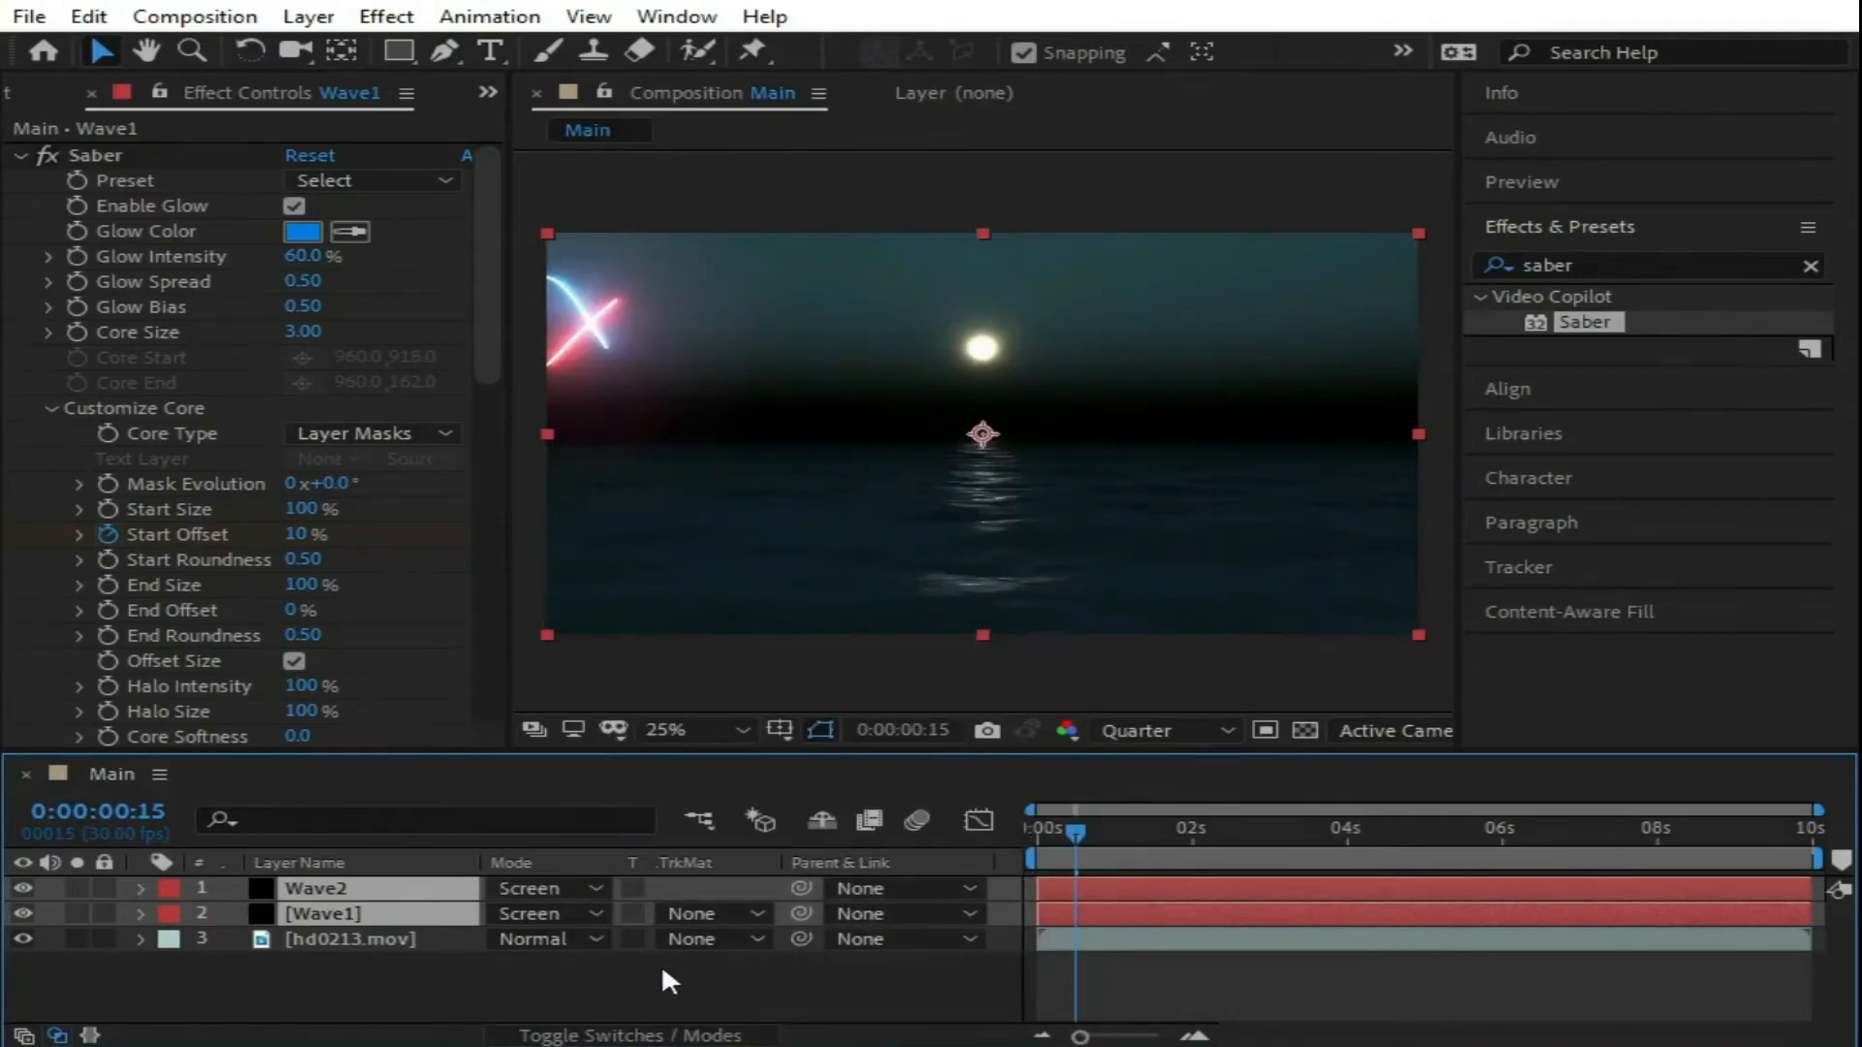
{"action": "left_click", "coordinate": [480, 980]}
{"action": "key", "text": "space"}
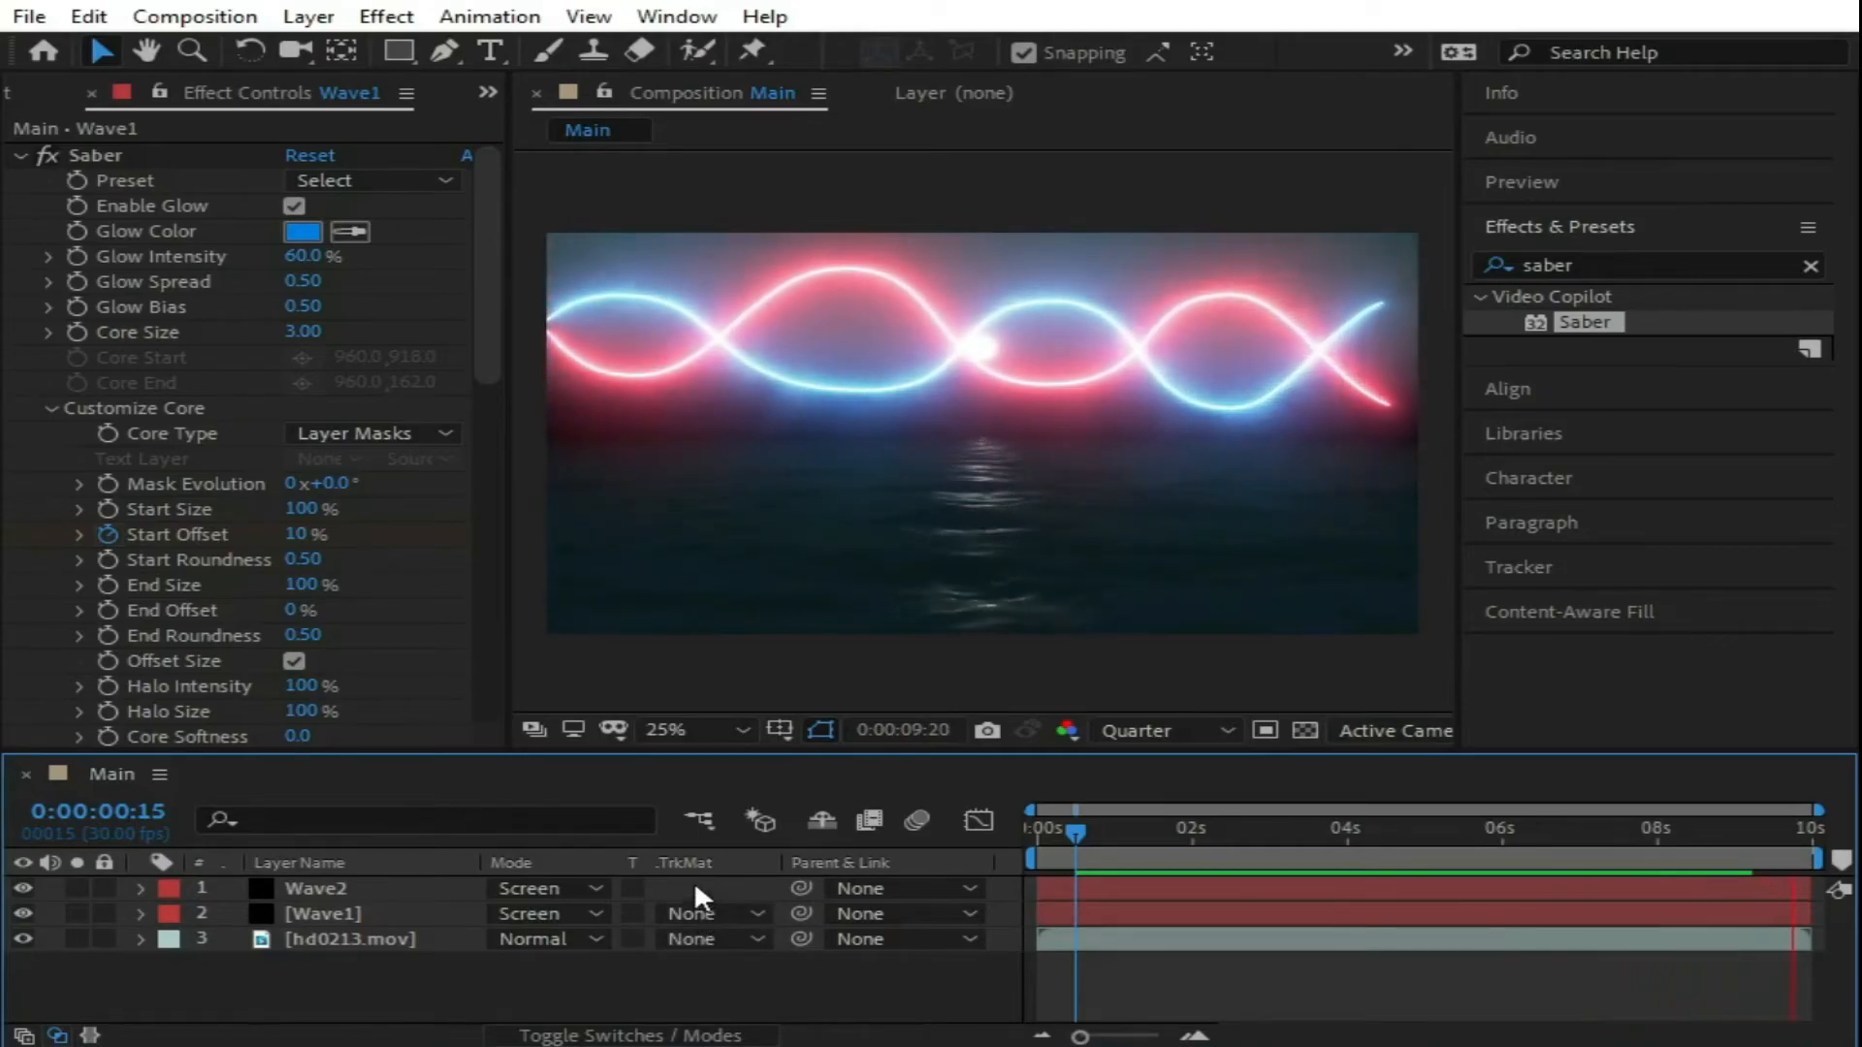
{"action": "key", "text": "space"}
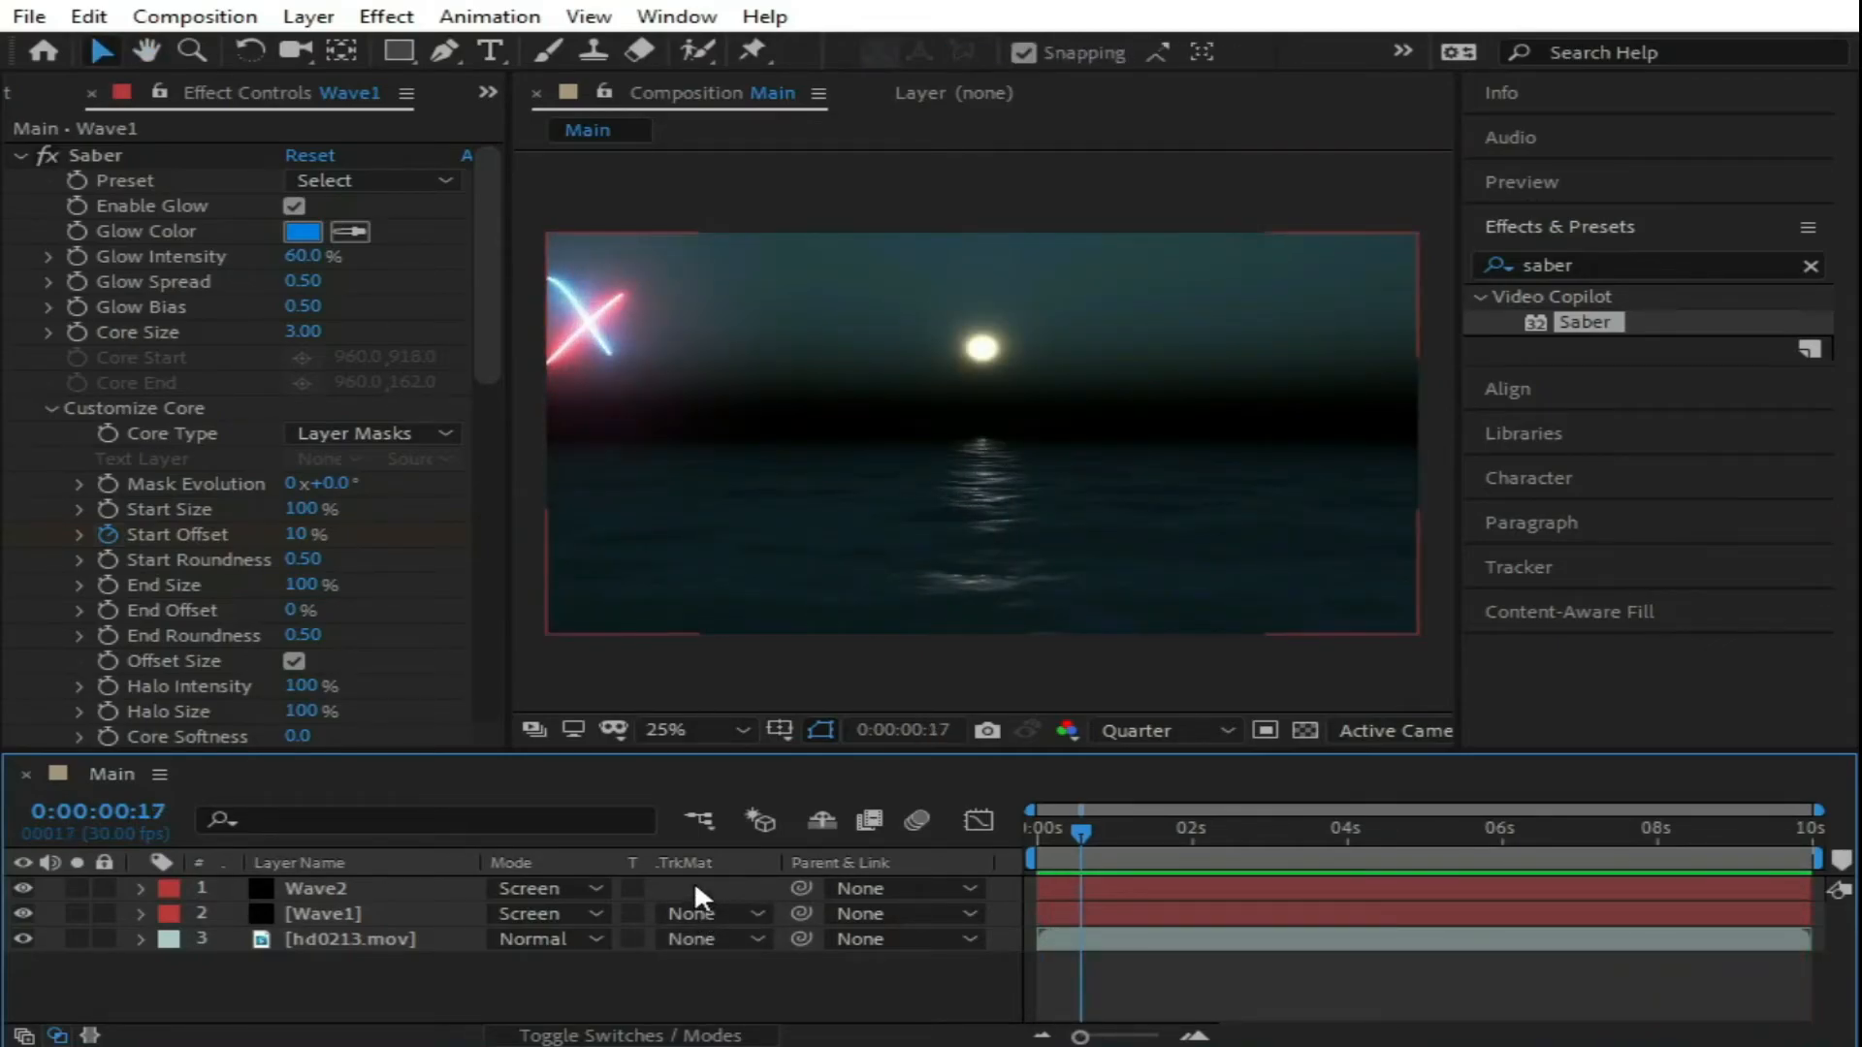
Step: Duplicate Wave1 and Wave2 and arrange both copies beneath the originals, above the hd0213.mov footage
{"action": "left_click", "coordinate": [295, 908]}
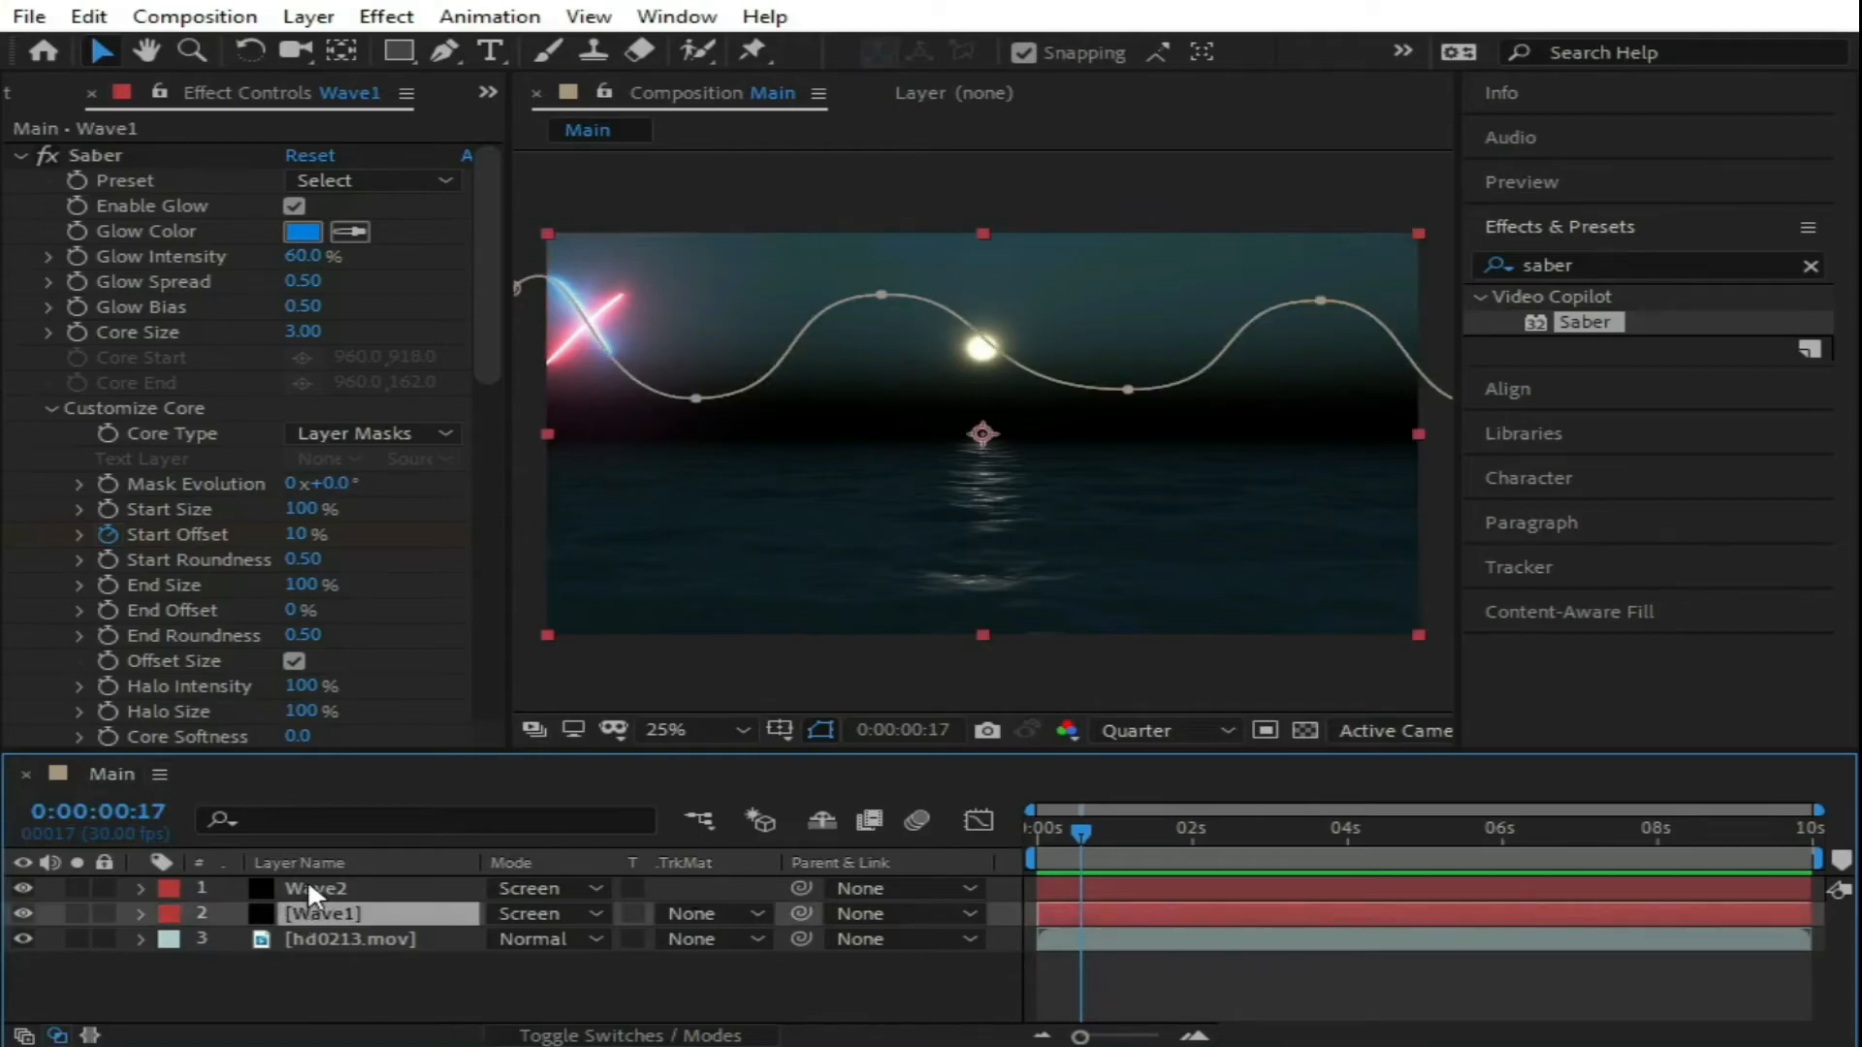
{"action": "left_click", "coordinate": [358, 887], "text": "shift"}
{"action": "key", "text": "ctrl+d"}
{"action": "left_click_drag", "start_coordinate": [361, 960], "coordinate": [325, 915]}
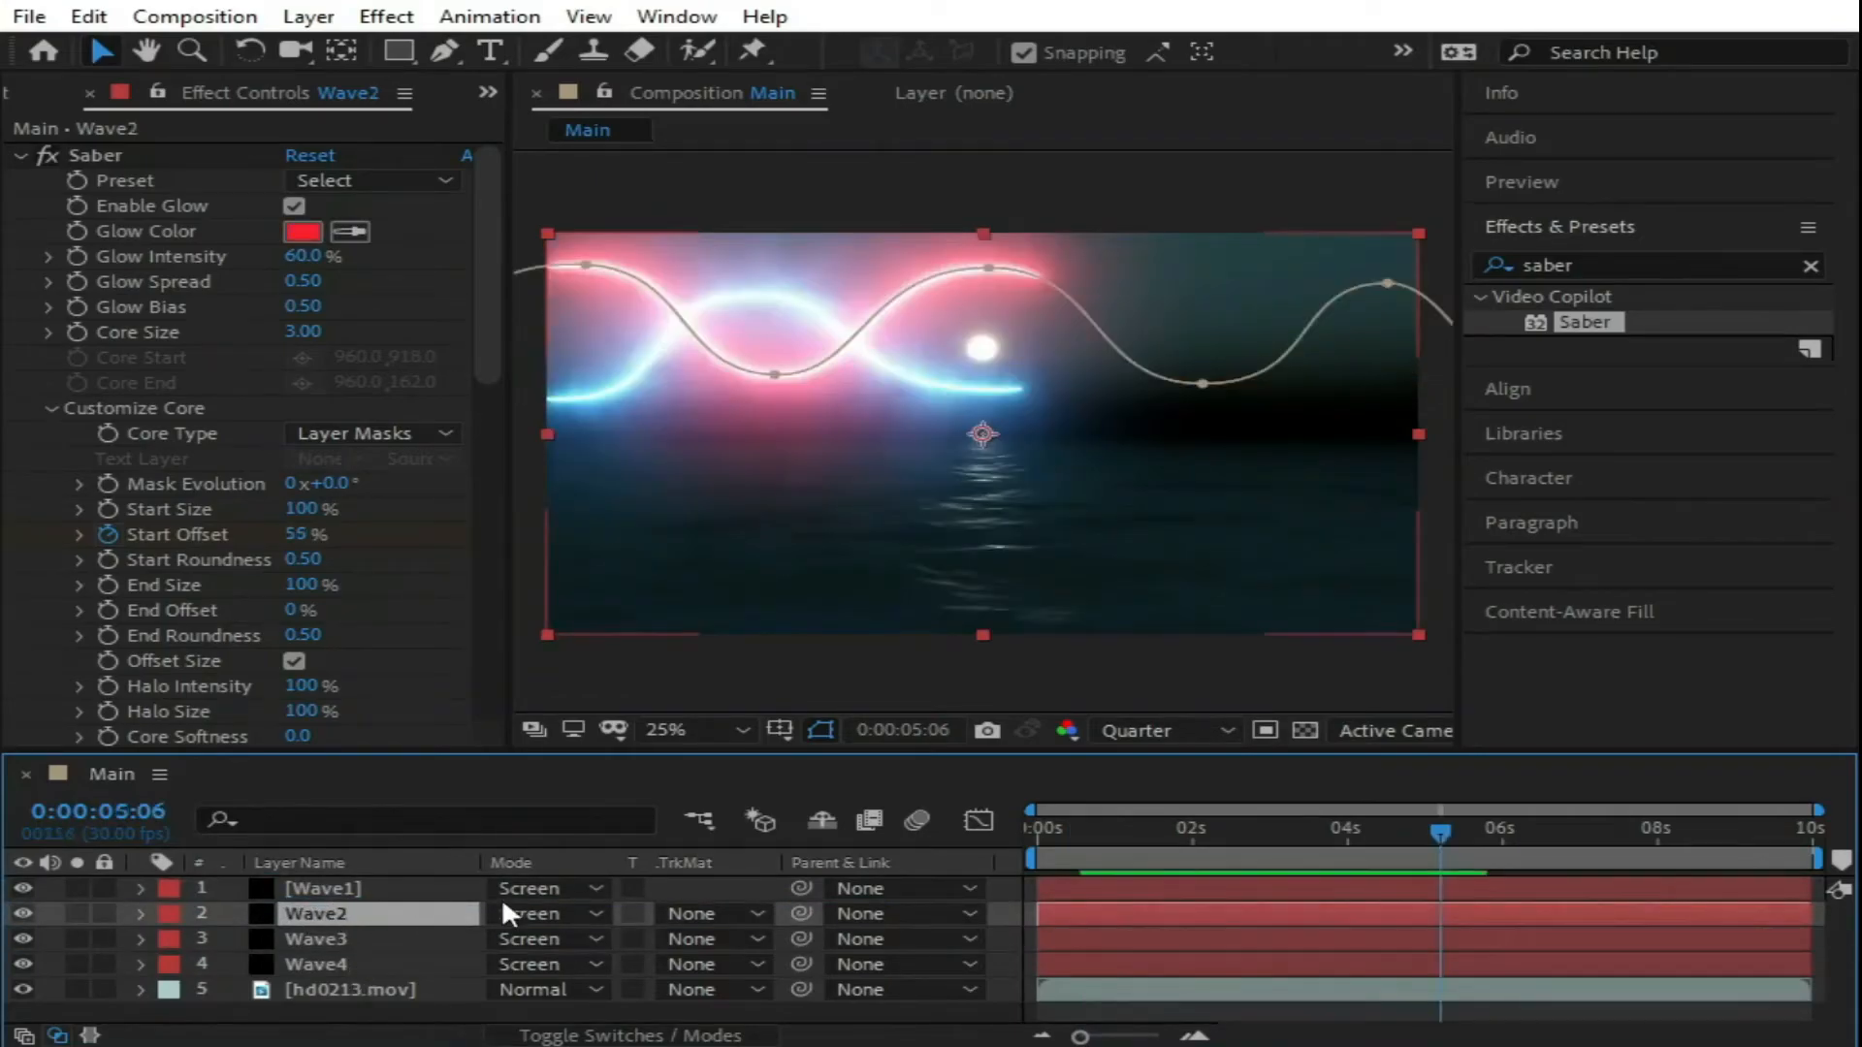
Step: Enable motion blur for Wave1 and Wave2, and turn Wave3 and Wave4 into 3D layers
{"action": "key", "text": "F4"}
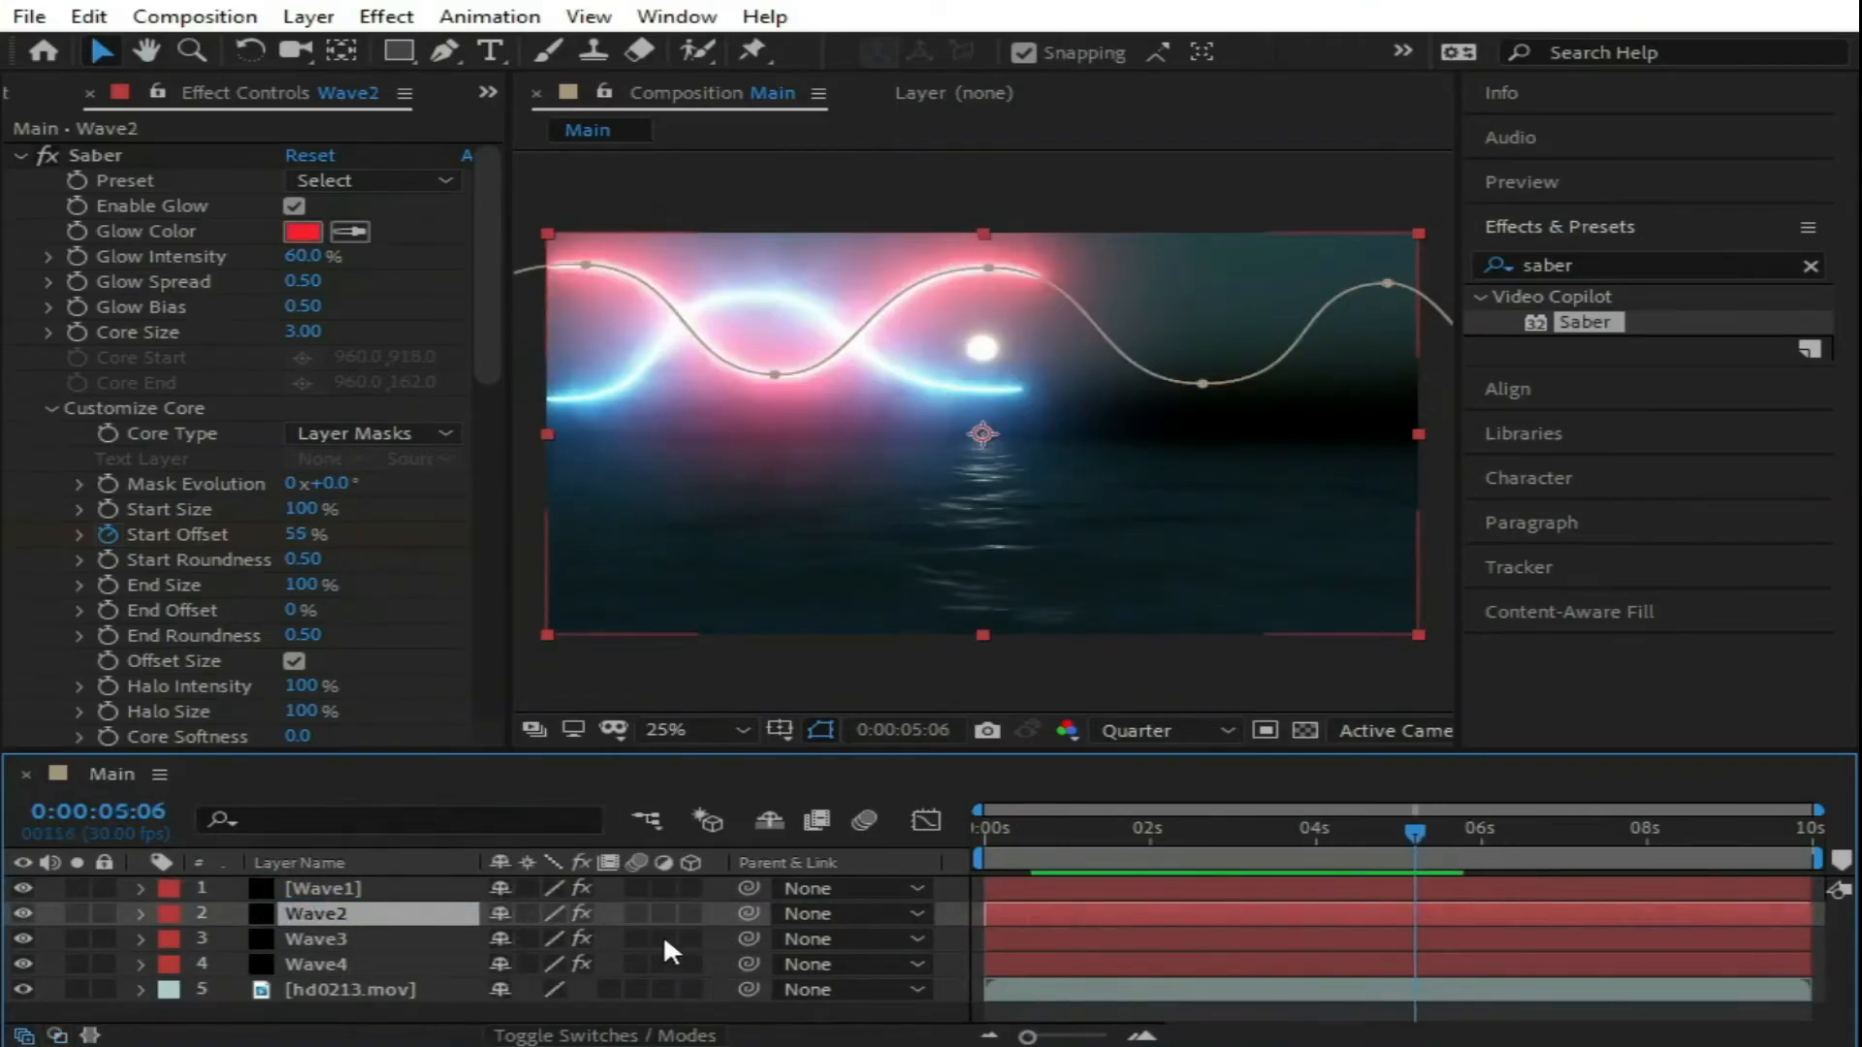
{"action": "left_click", "coordinate": [632, 889]}
{"action": "left_click", "coordinate": [628, 912]}
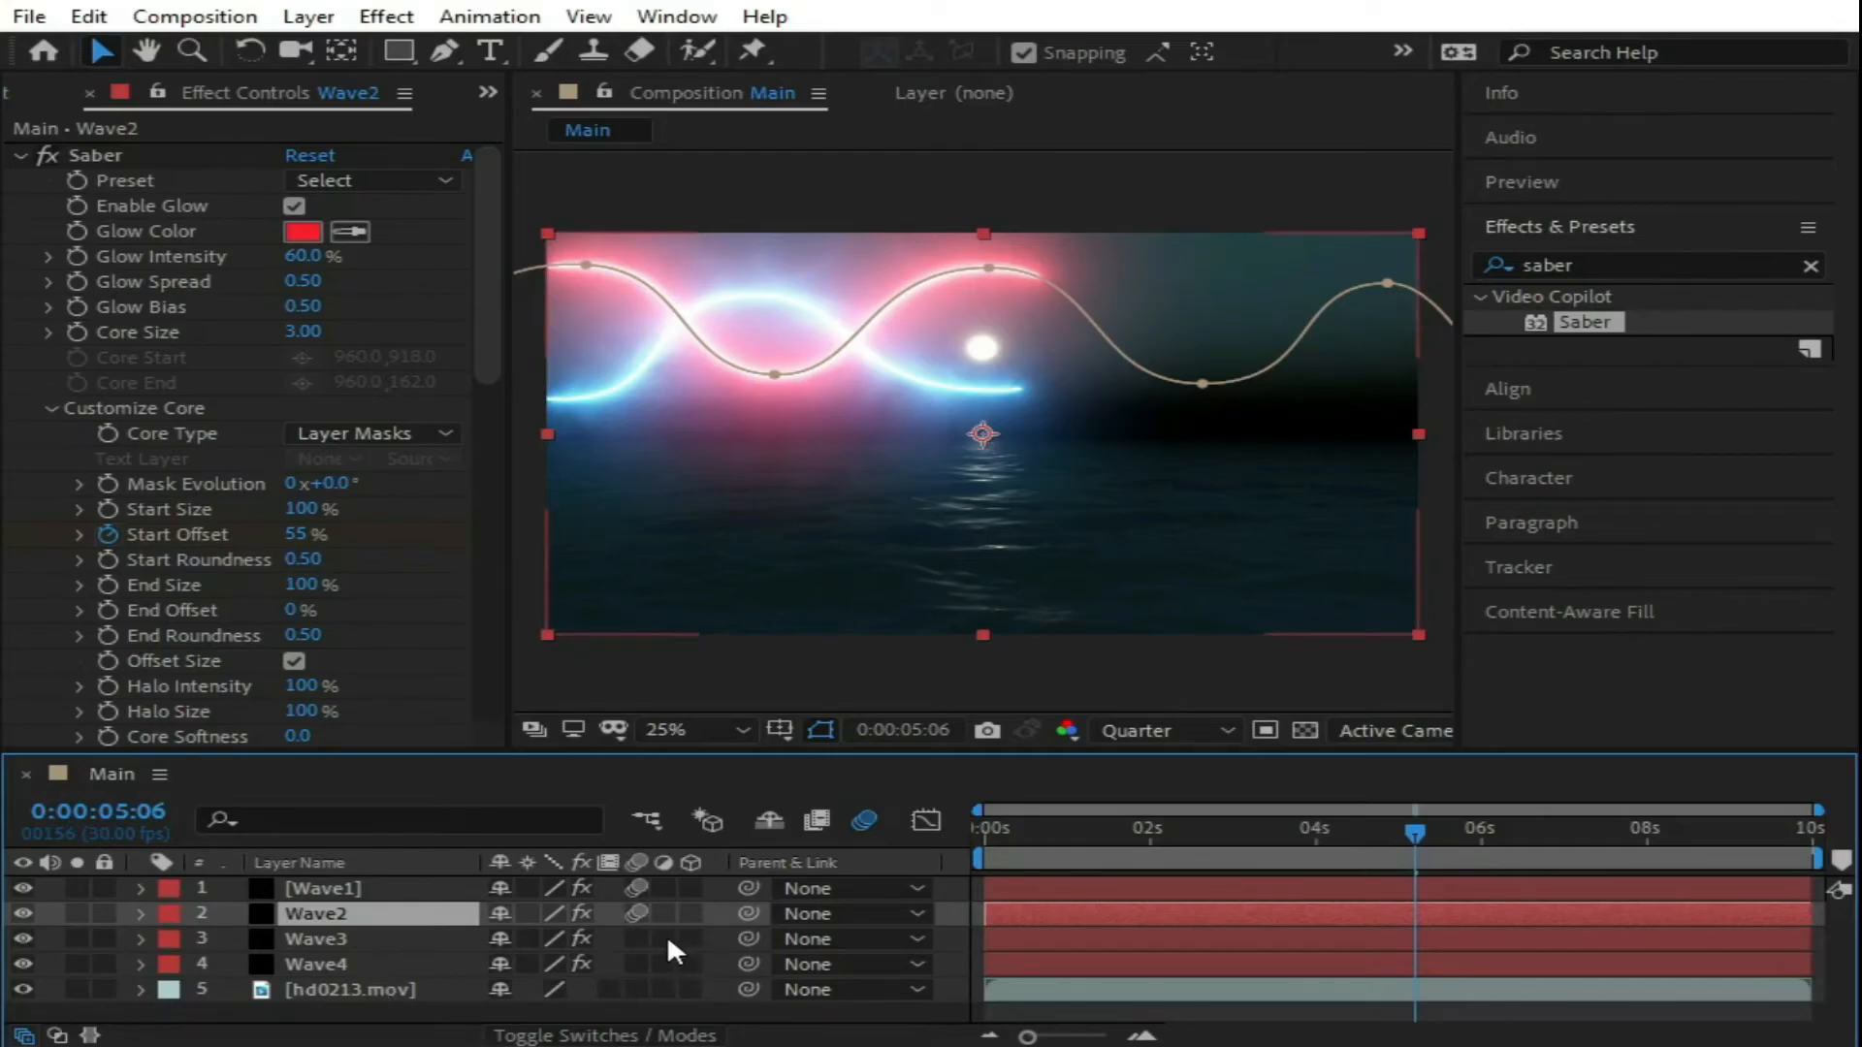
{"action": "left_click", "coordinate": [691, 939]}
{"action": "left_click", "coordinate": [690, 964]}
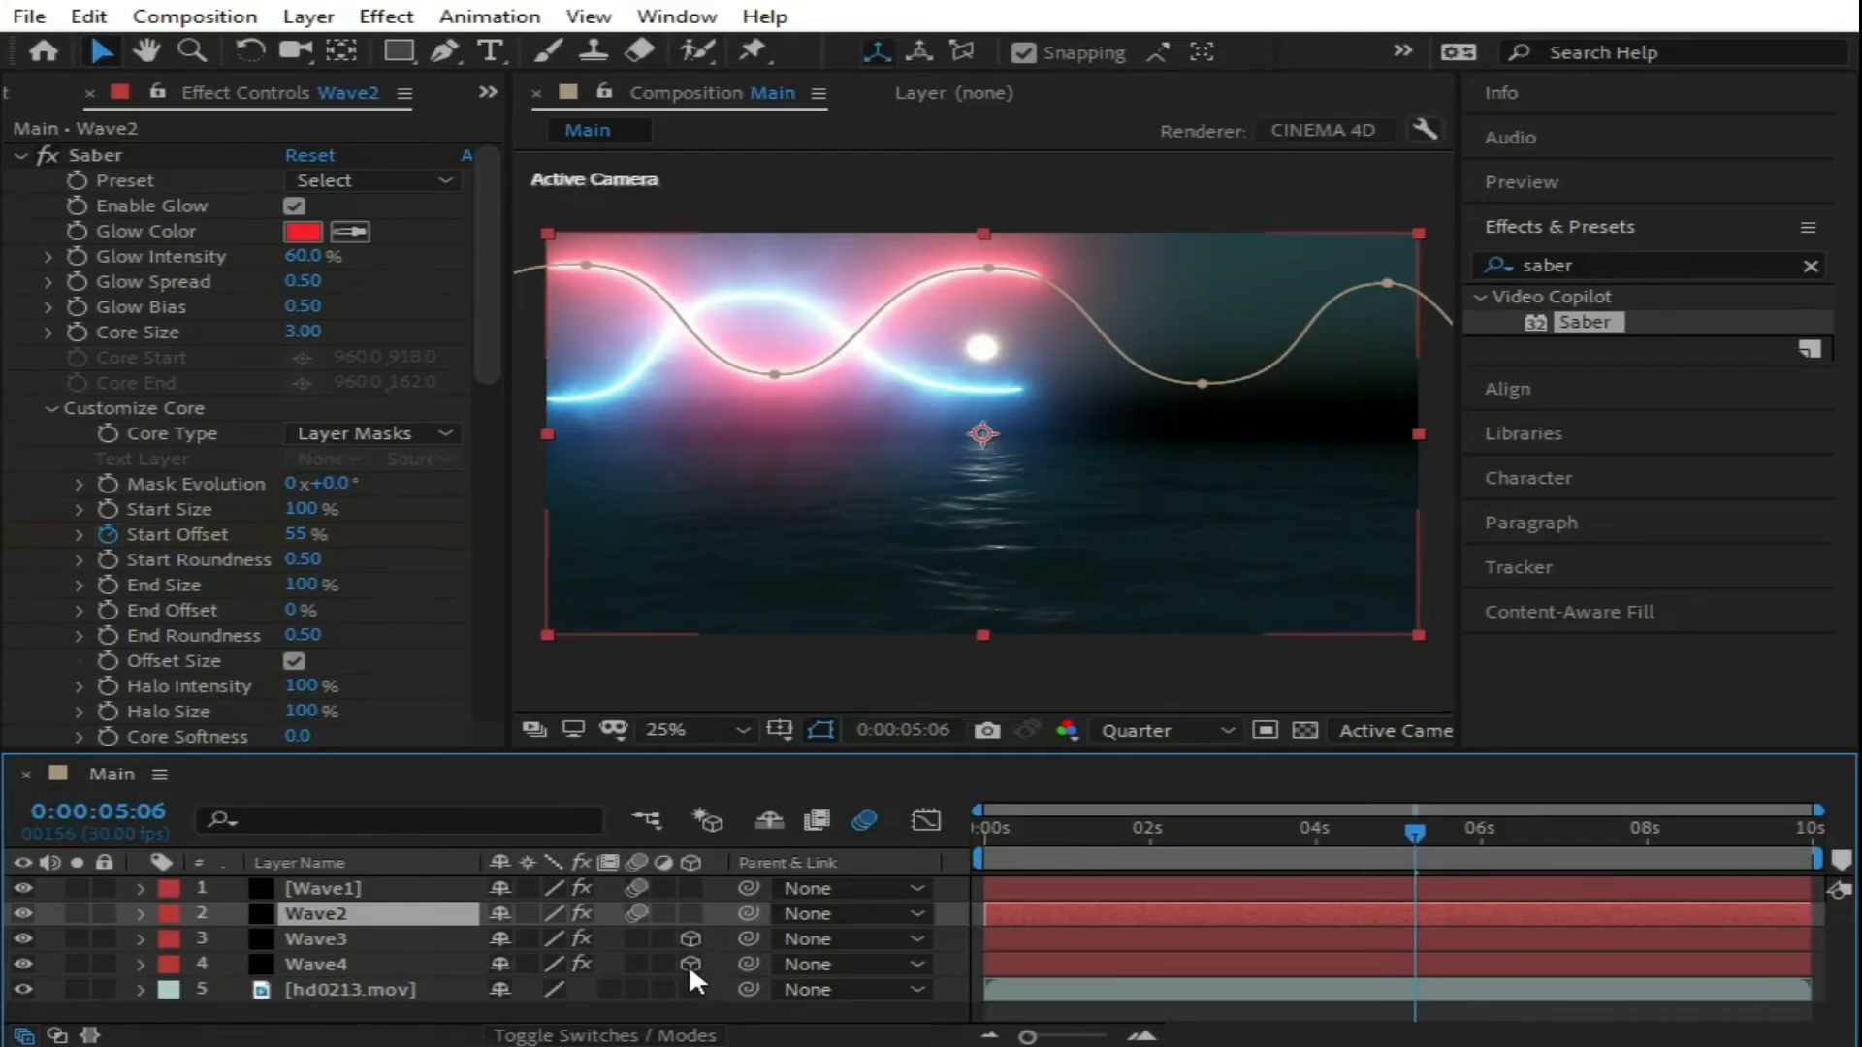
Step: Set Wave3's X Rotation to 95° and move the layer down along its Z axis onto the water surface
{"action": "left_click", "coordinate": [308, 941]}
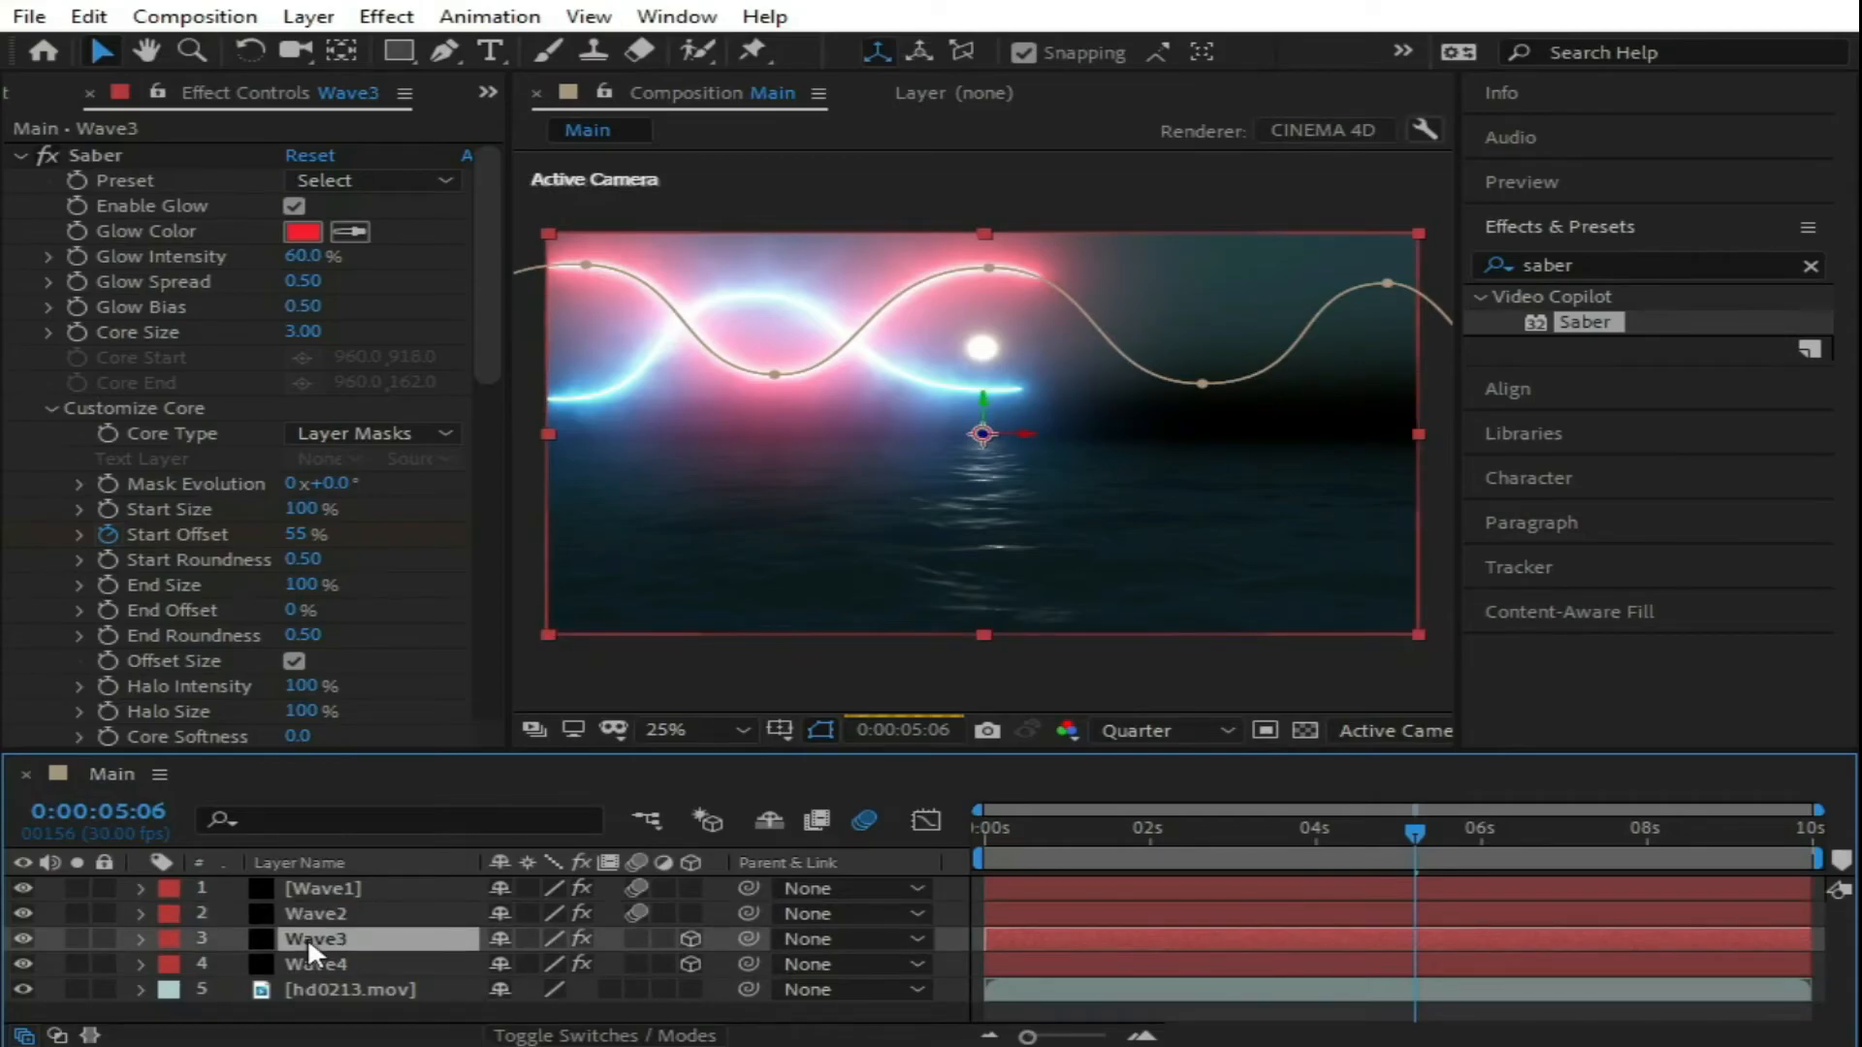
{"action": "key", "text": "r"}
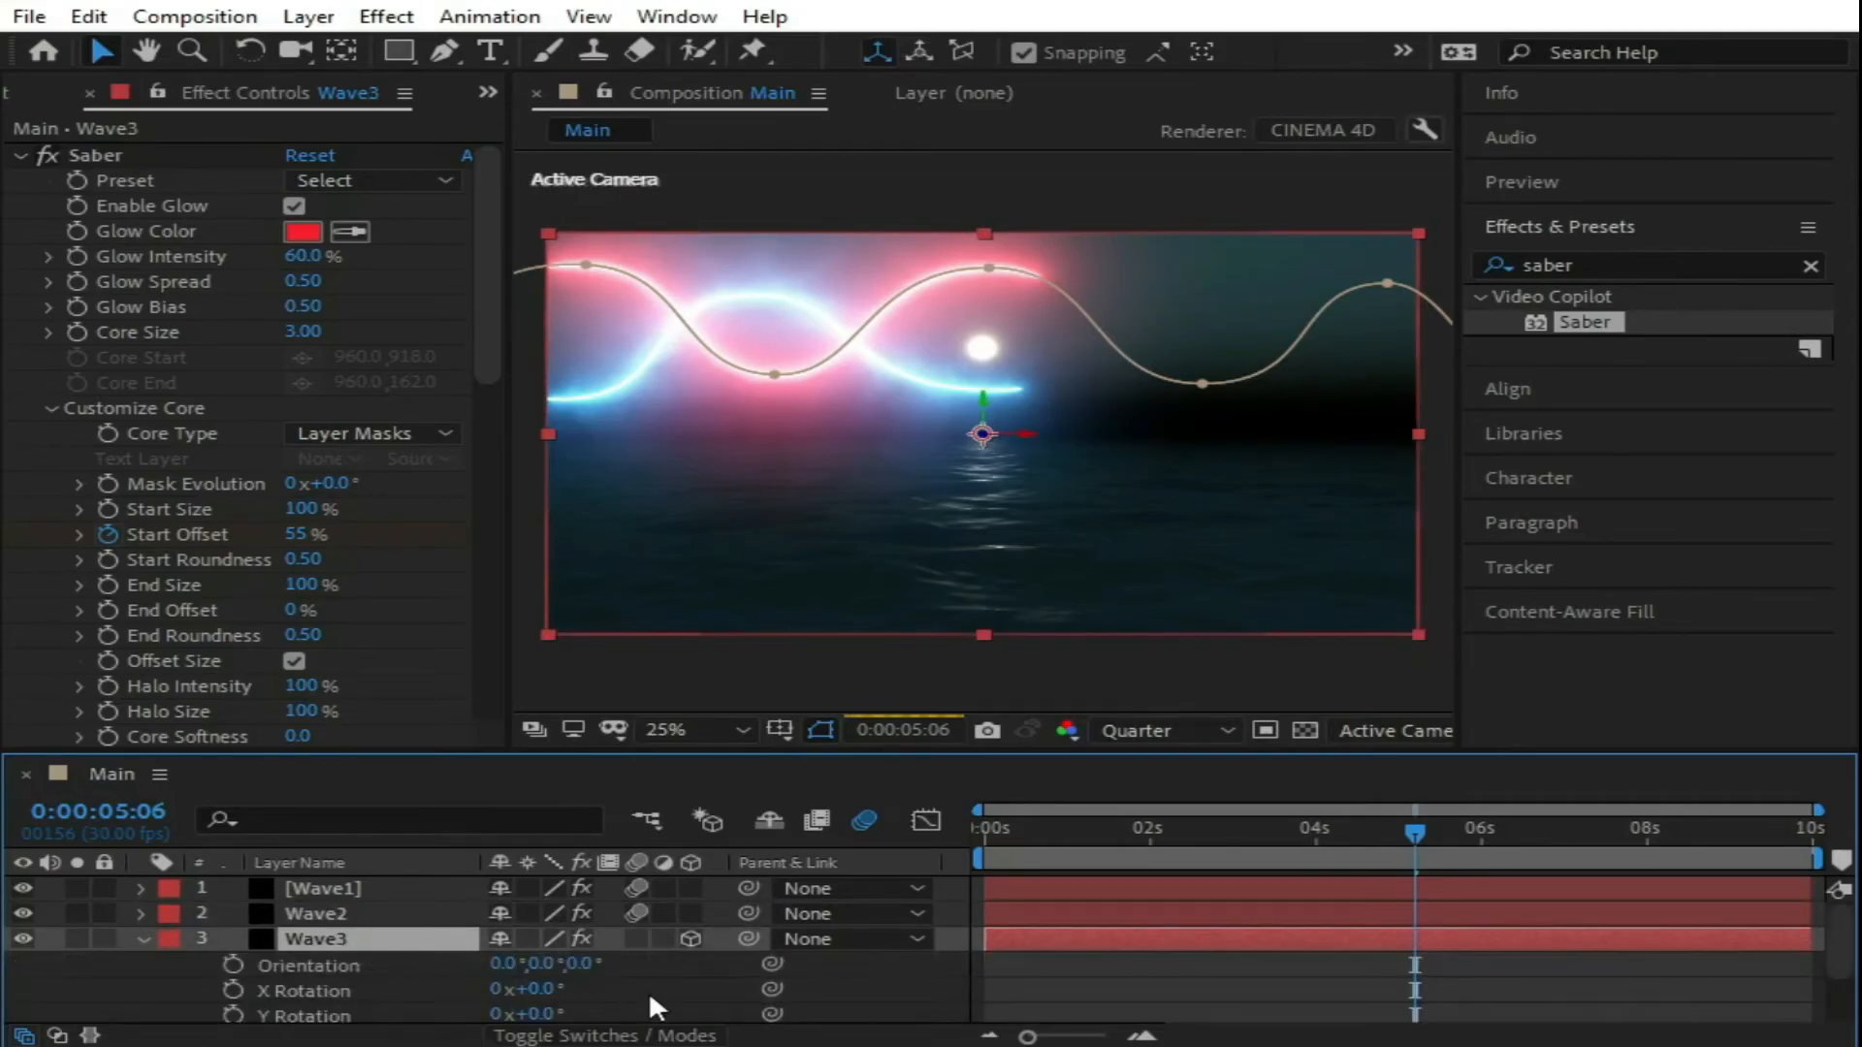
{"action": "left_click", "coordinate": [533, 989]}
{"action": "type", "text": "95"}
{"action": "key", "text": "Return"}
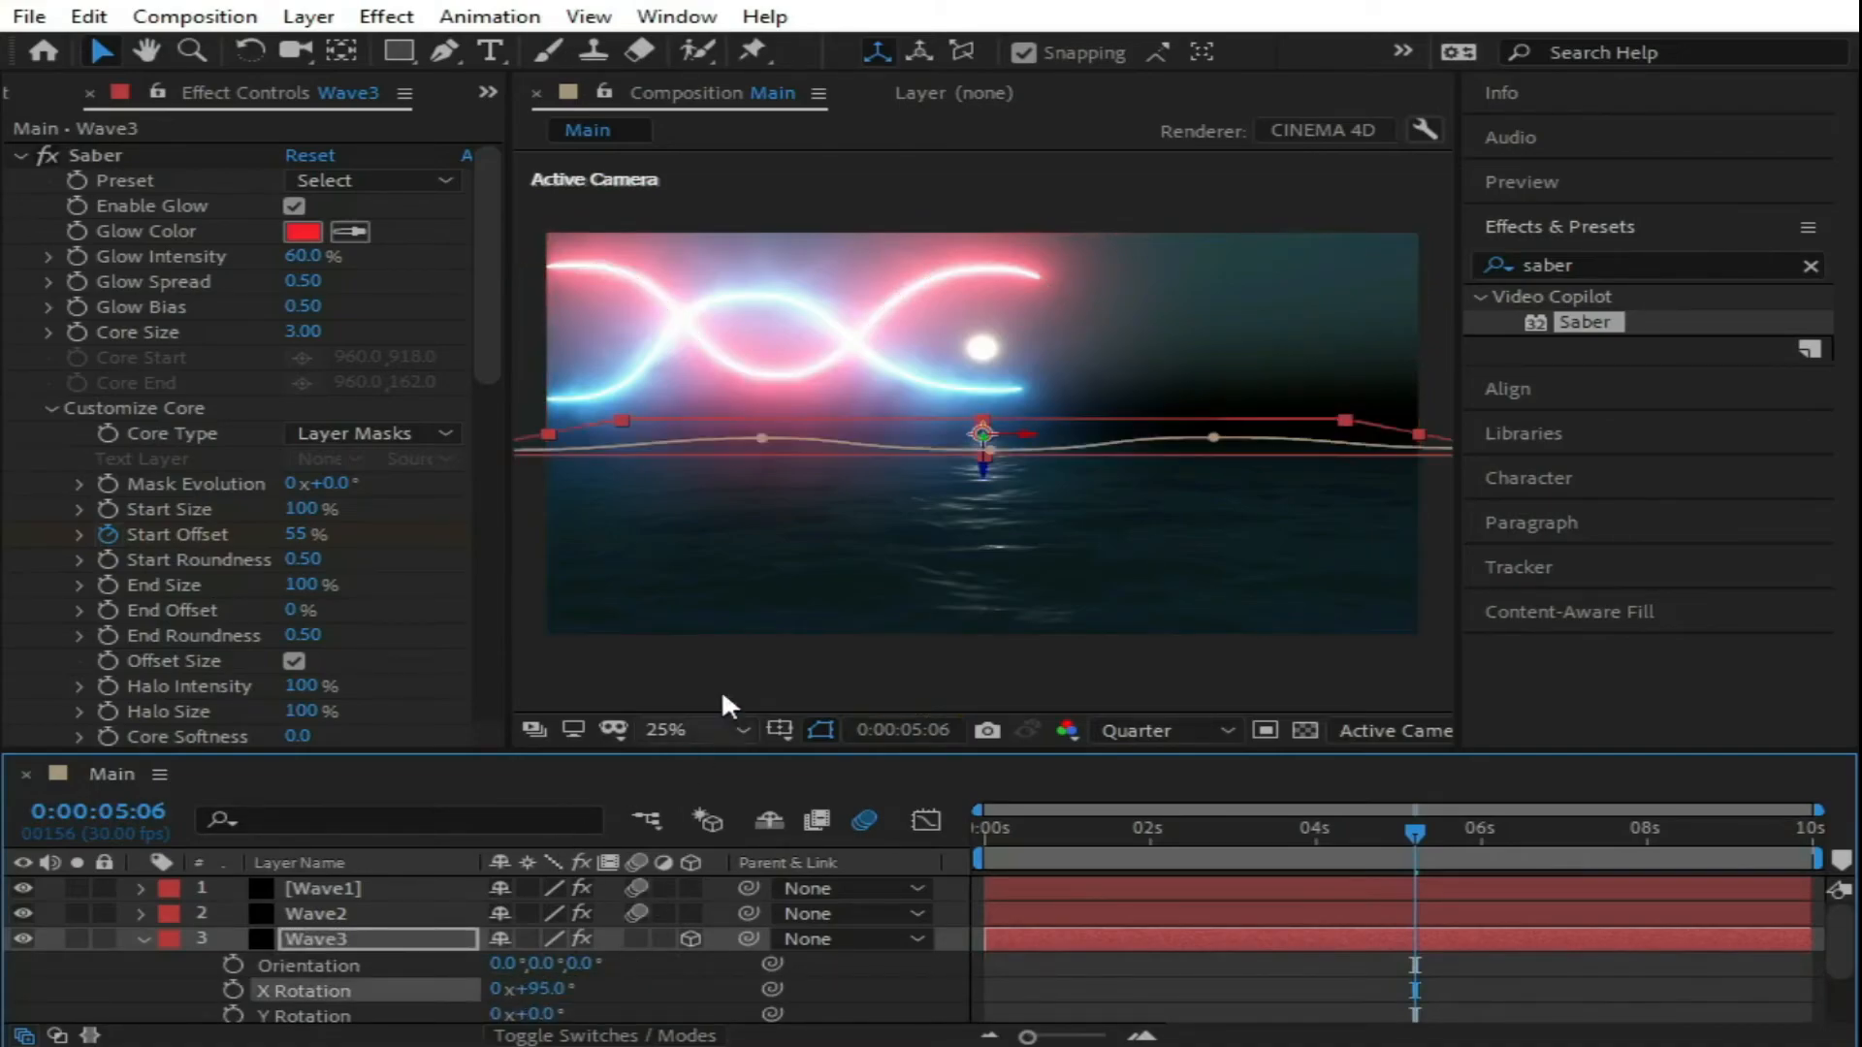
{"action": "left_click_drag", "start_coordinate": [986, 475], "coordinate": [983, 524]}
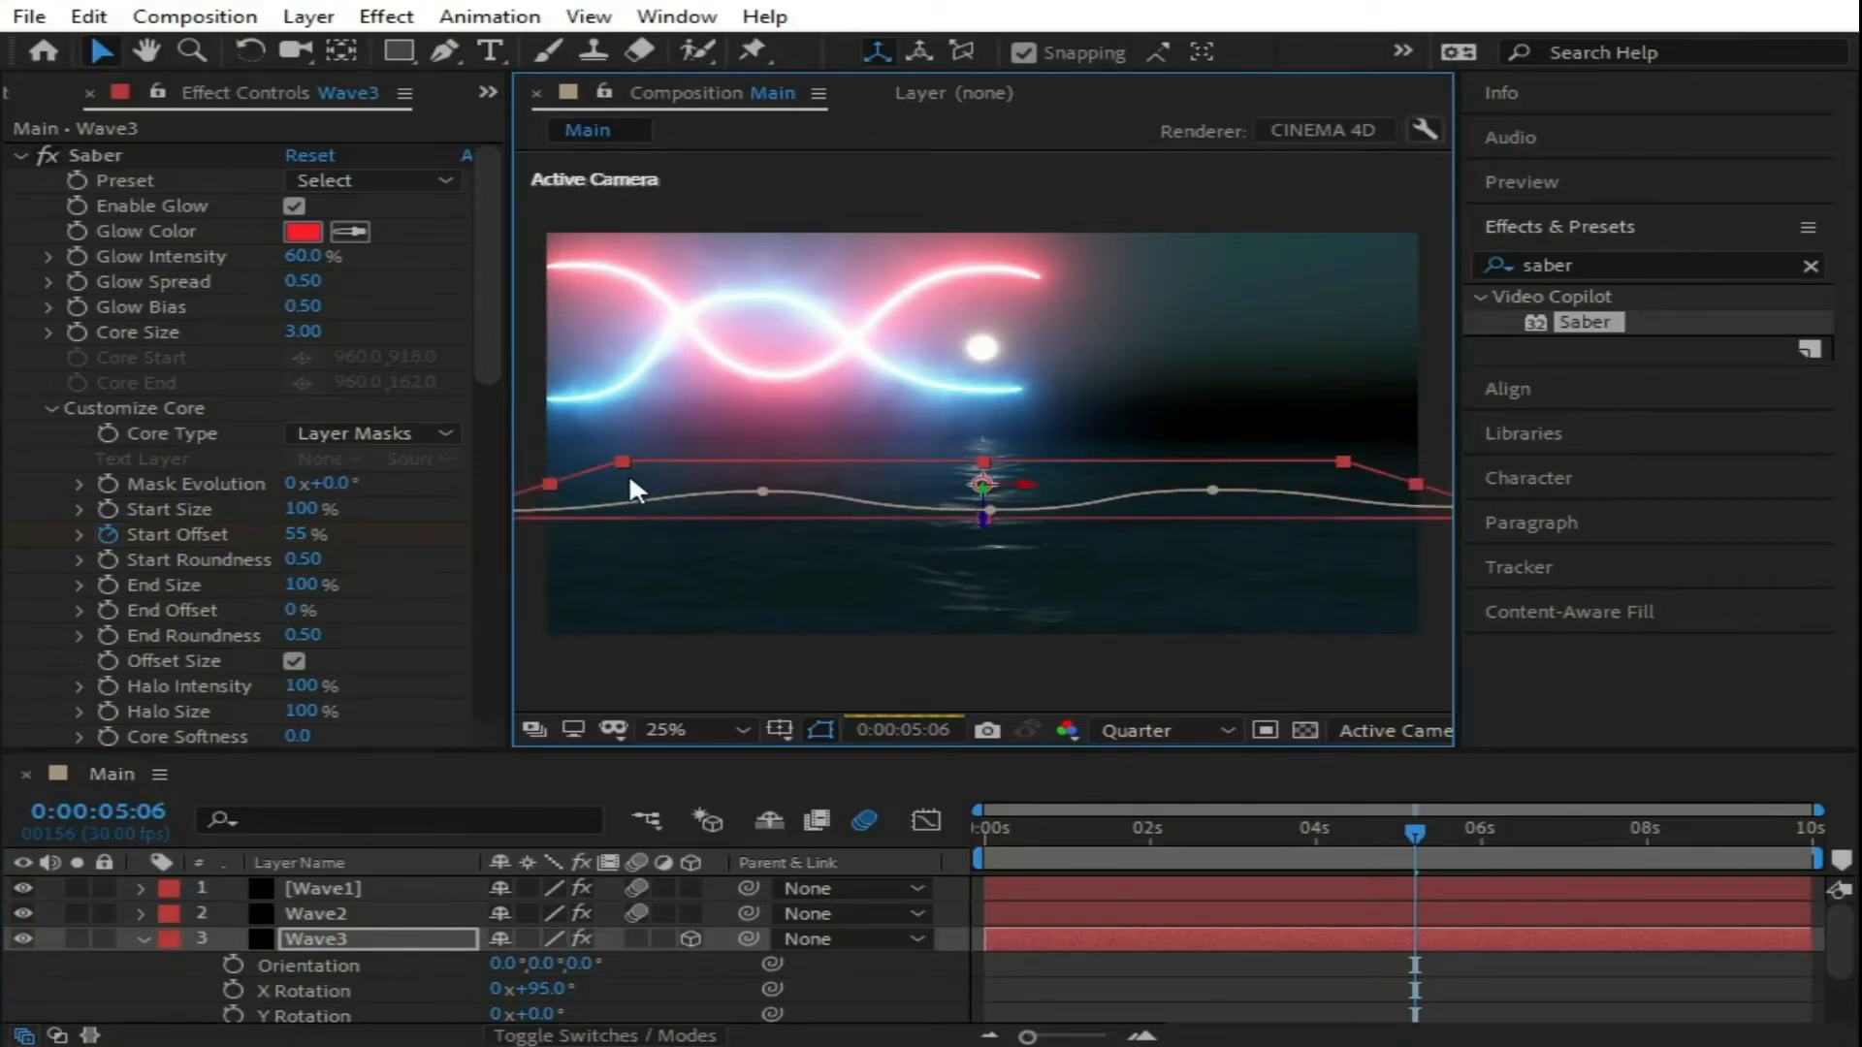
{"action": "left_click", "coordinate": [145, 937]}
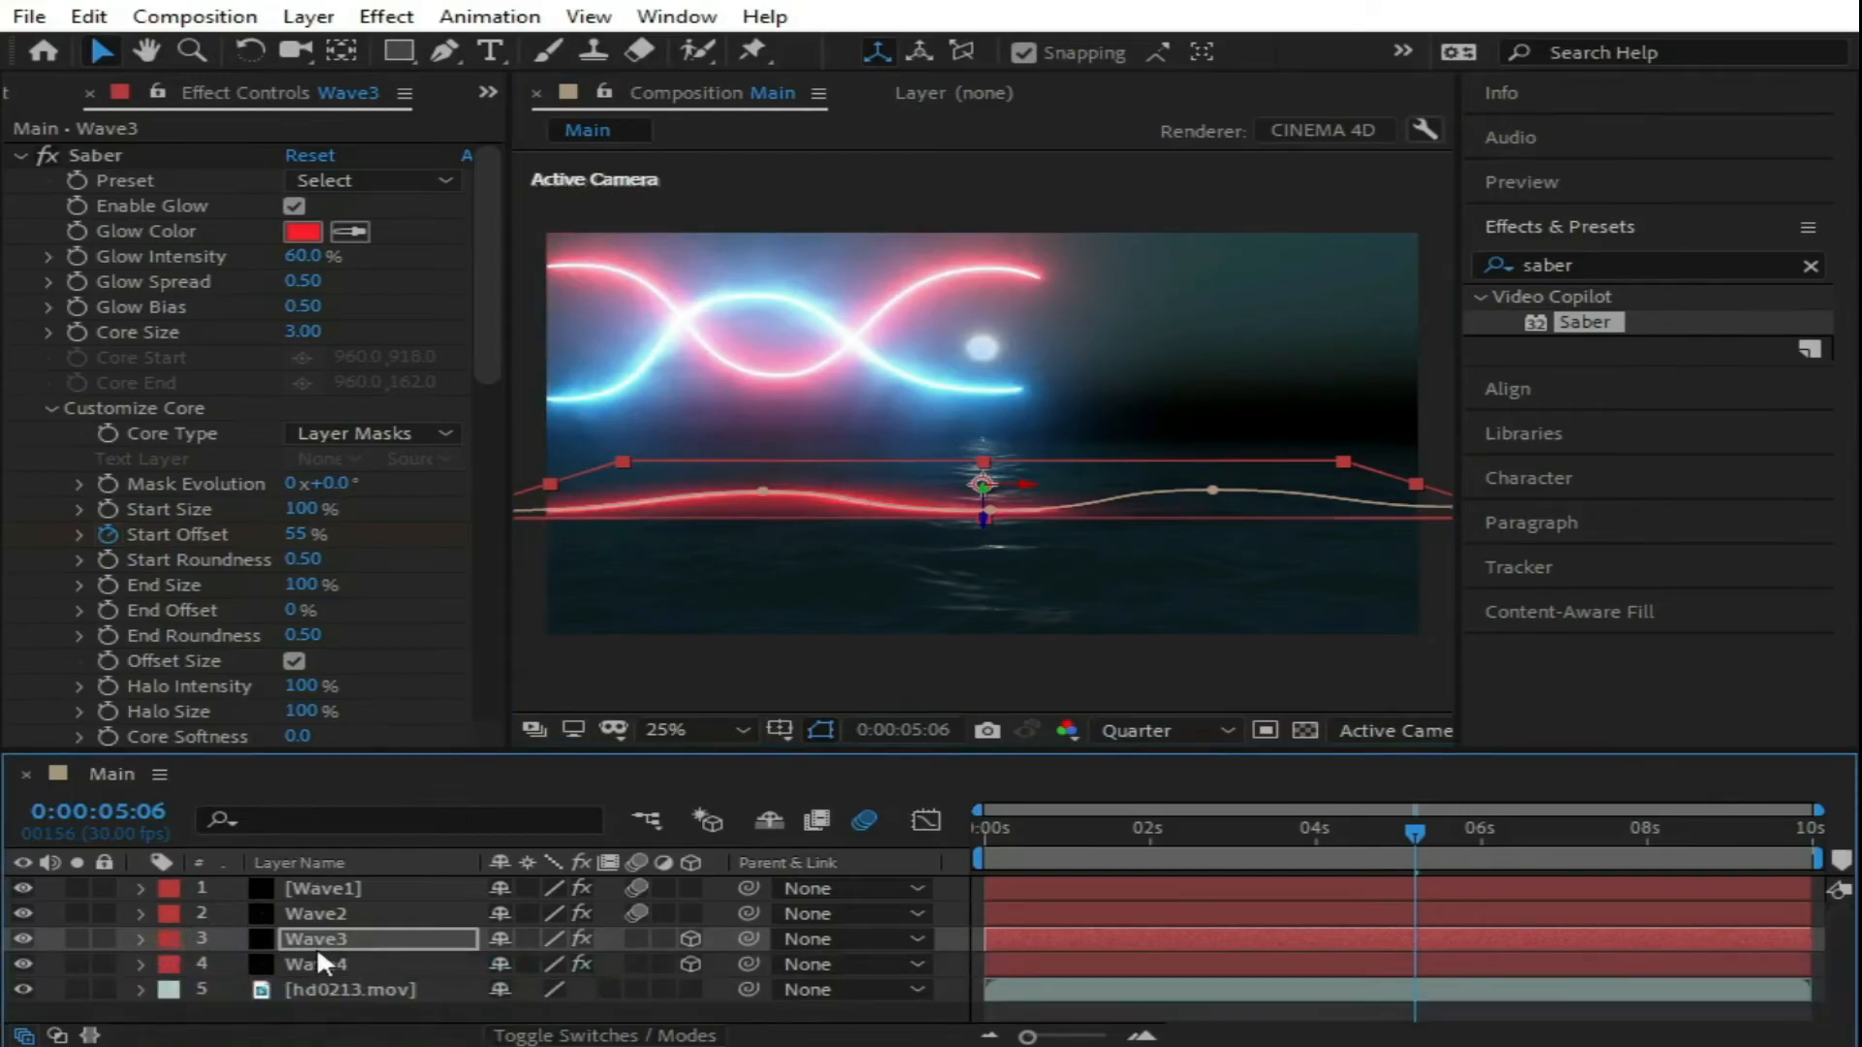
Step: Set Wave4's X Rotation to 95° and move it down along its Z axis until it lines up with Wave3 on the water
{"action": "left_click", "coordinate": [310, 956]}
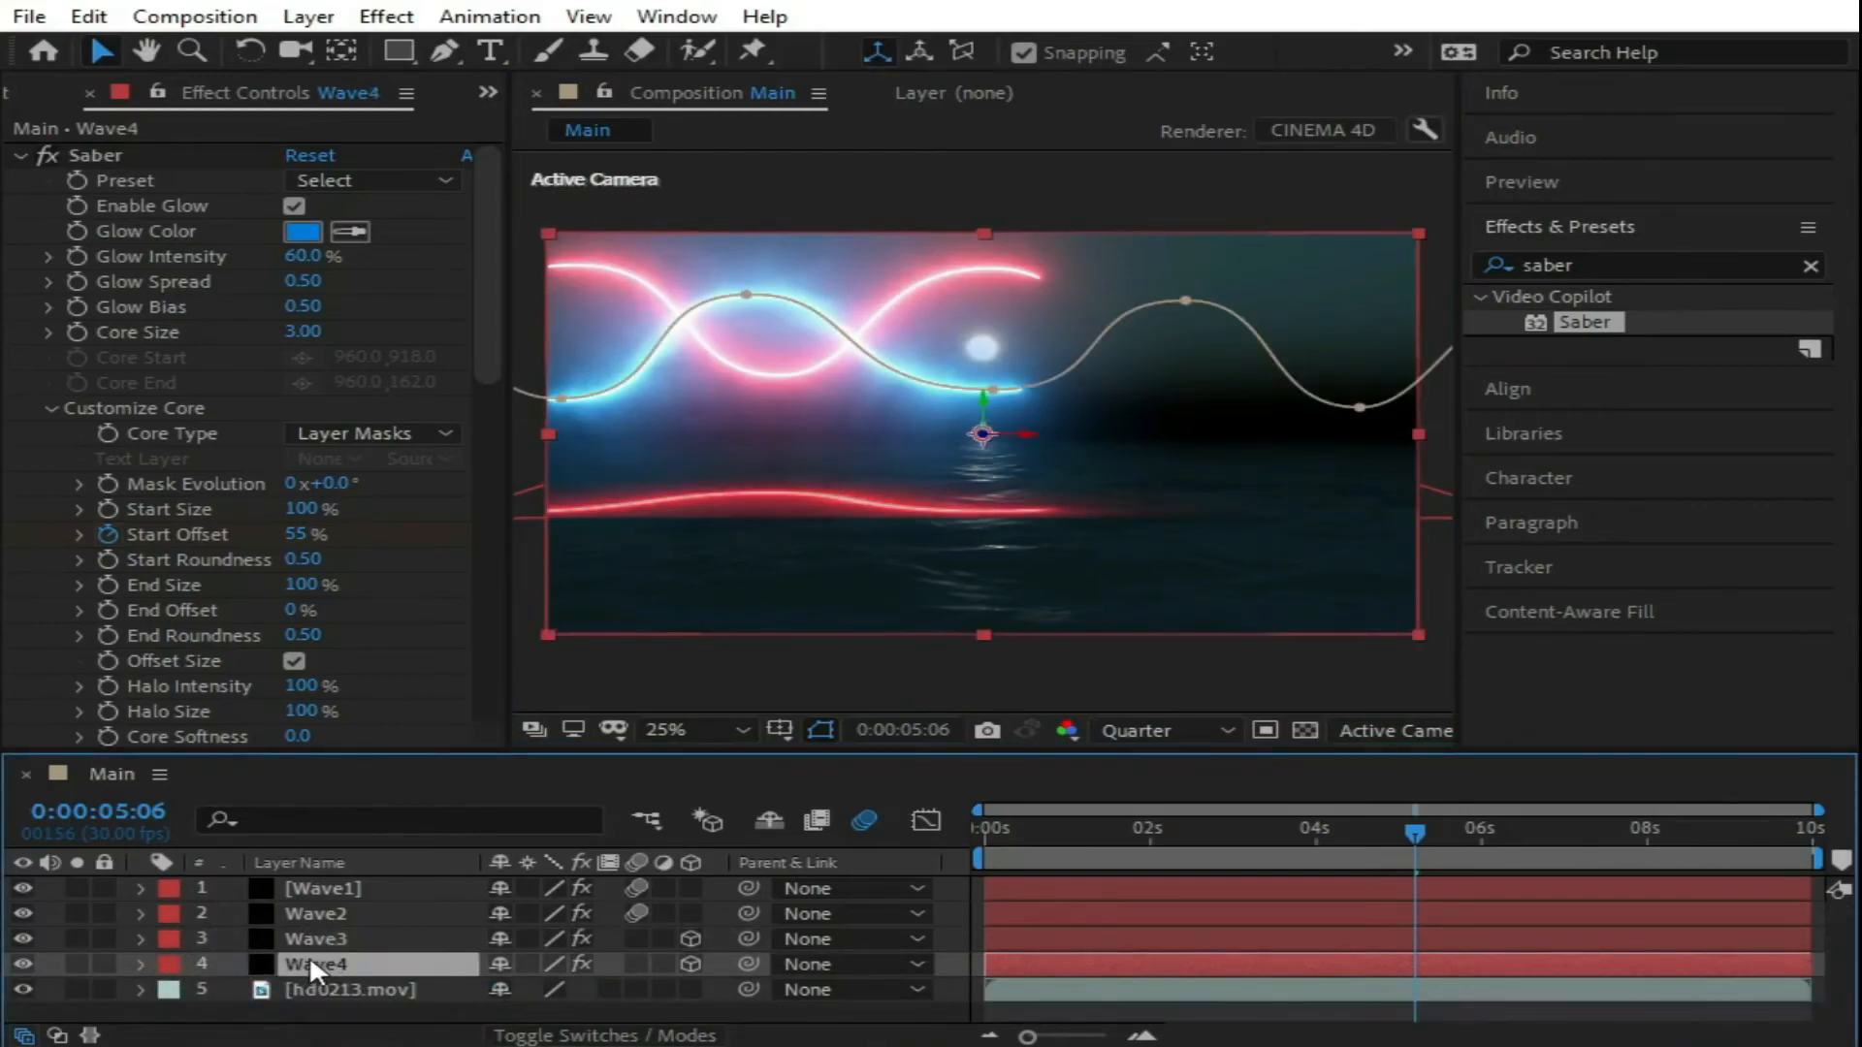
{"action": "key", "text": "r"}
{"action": "scroll", "coordinate": [714, 975], "scroll_direction": "down", "scroll_amount": 2}
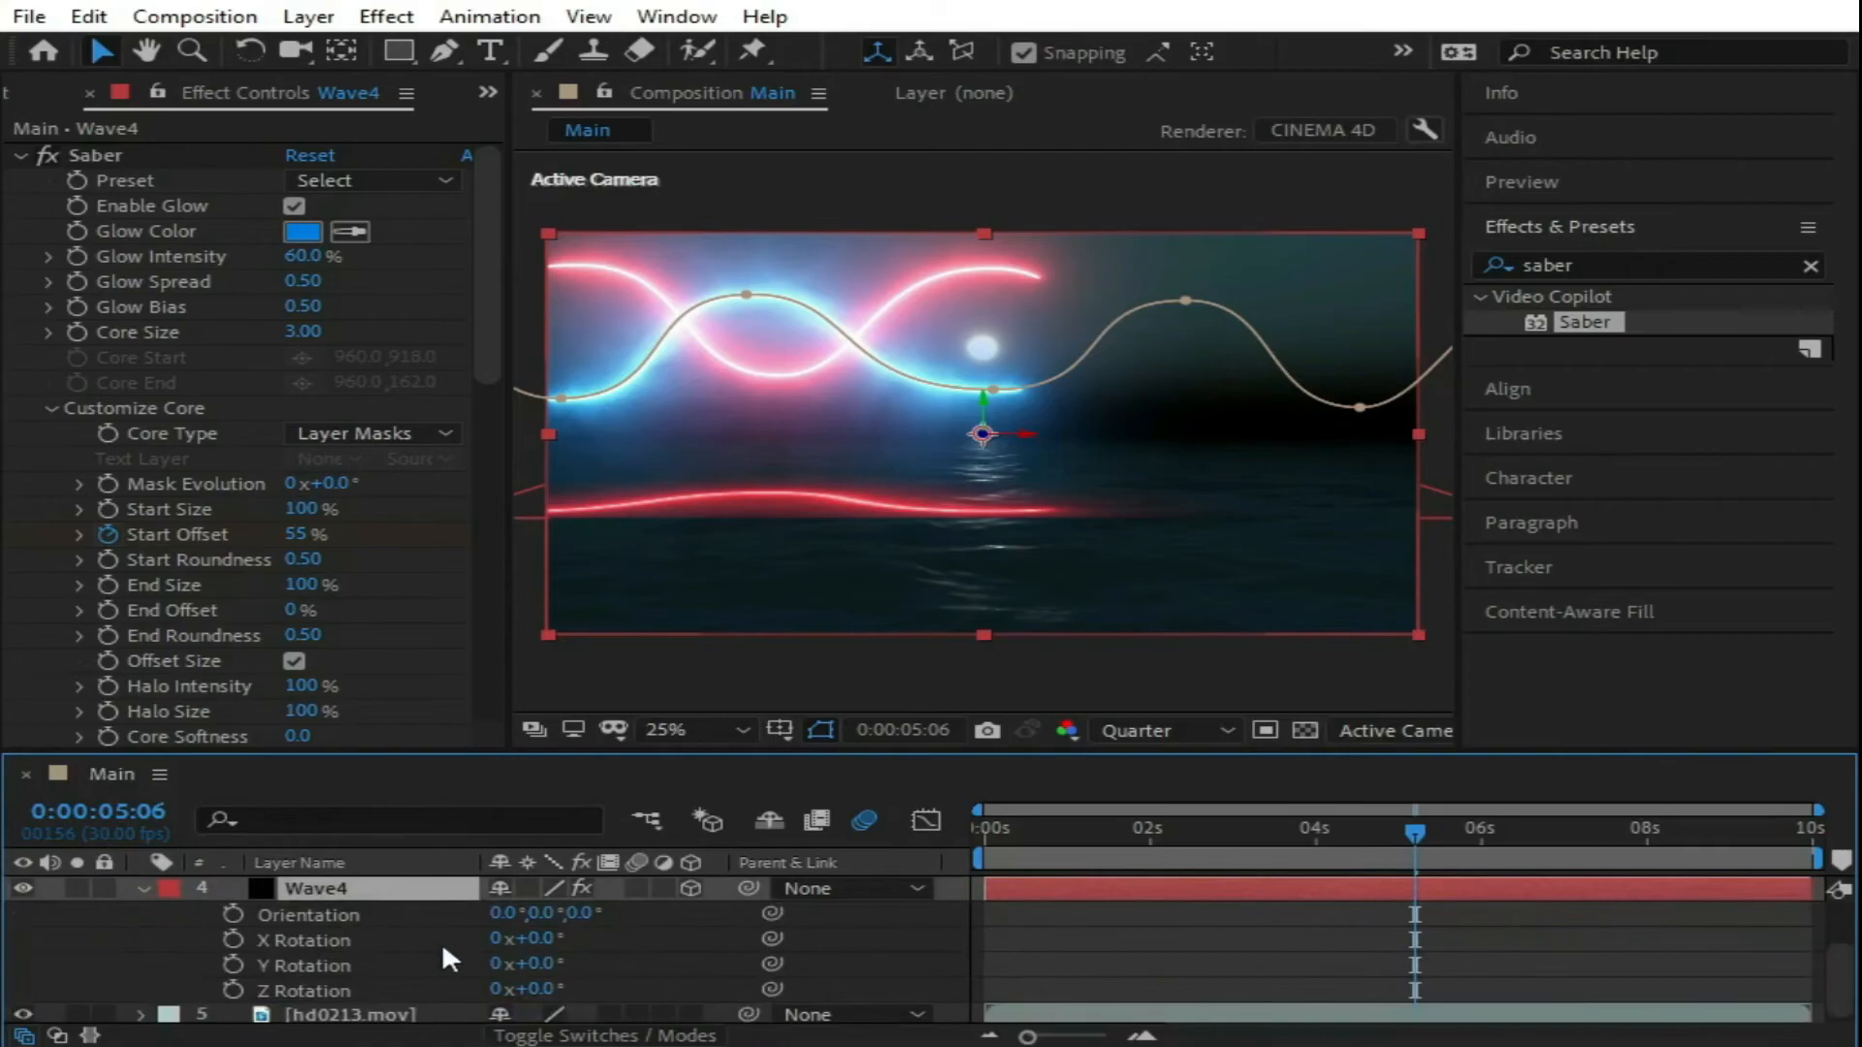
{"action": "type", "text": "95"}
{"action": "key", "text": "Return"}
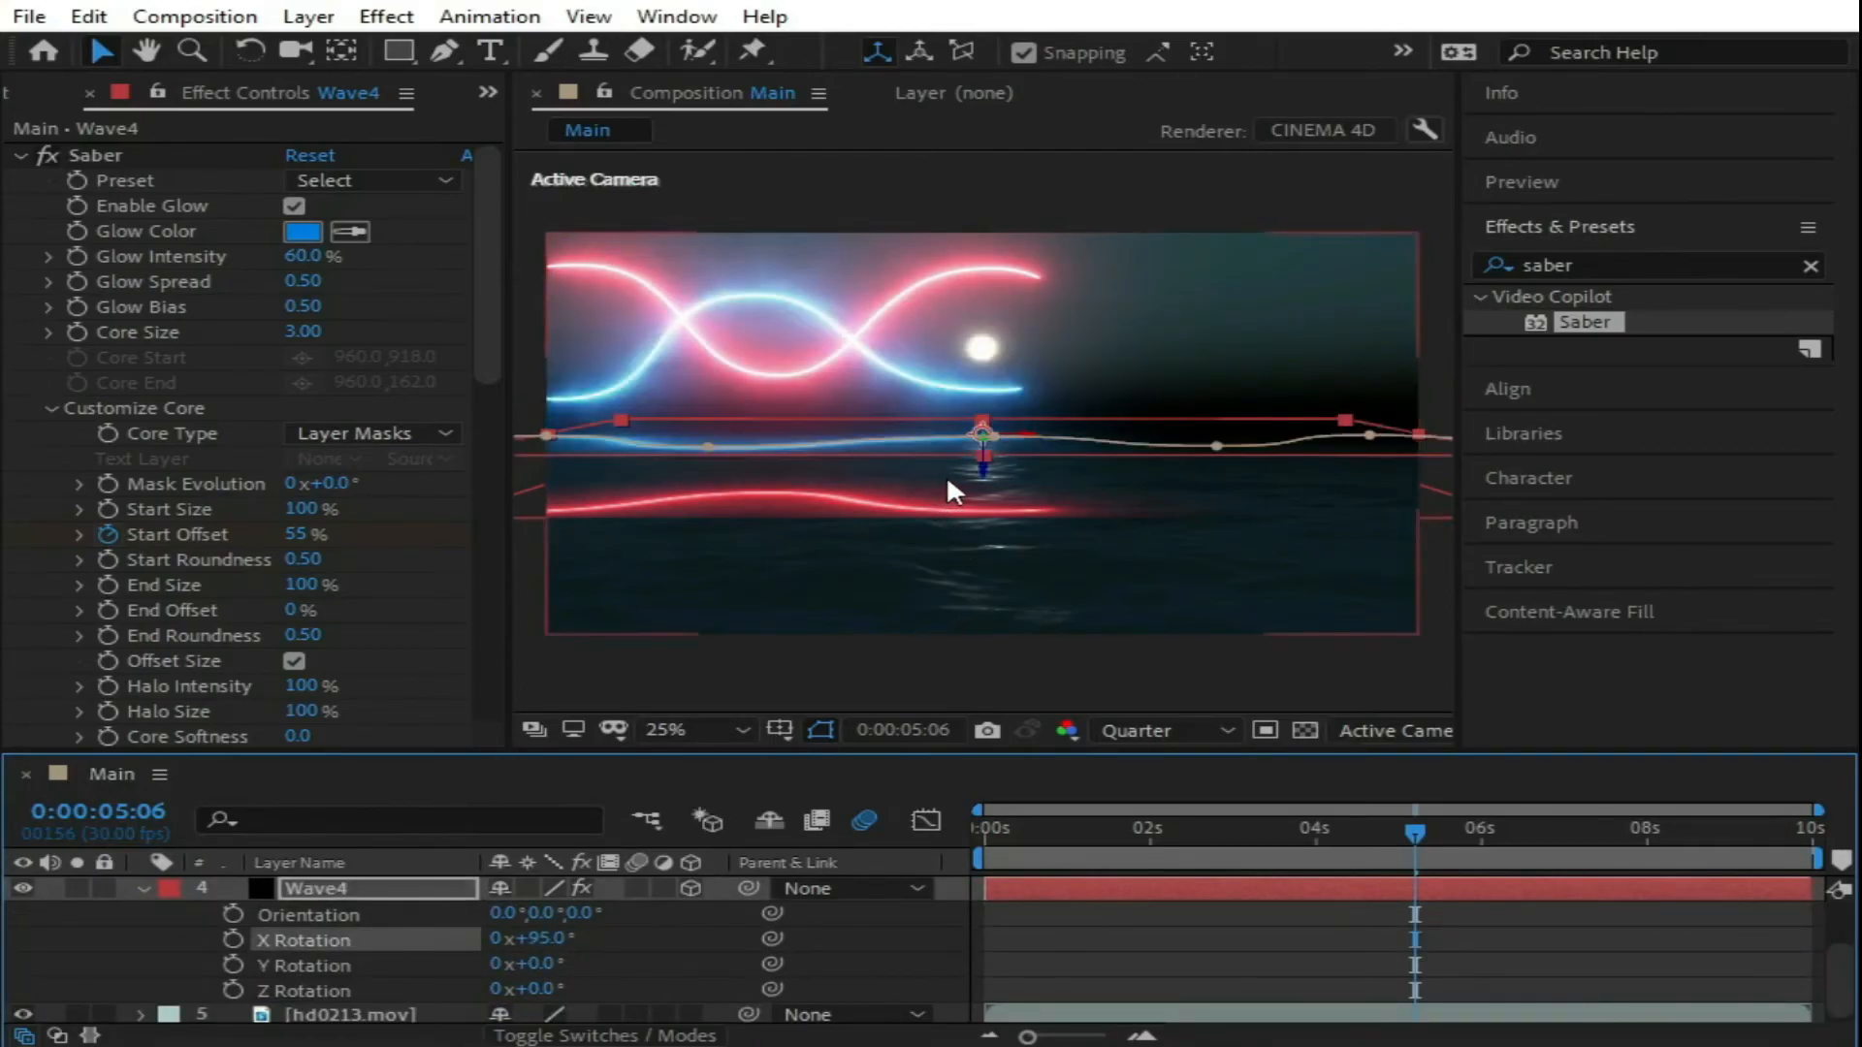
{"action": "left_click_drag", "start_coordinate": [981, 472], "coordinate": [984, 540]}
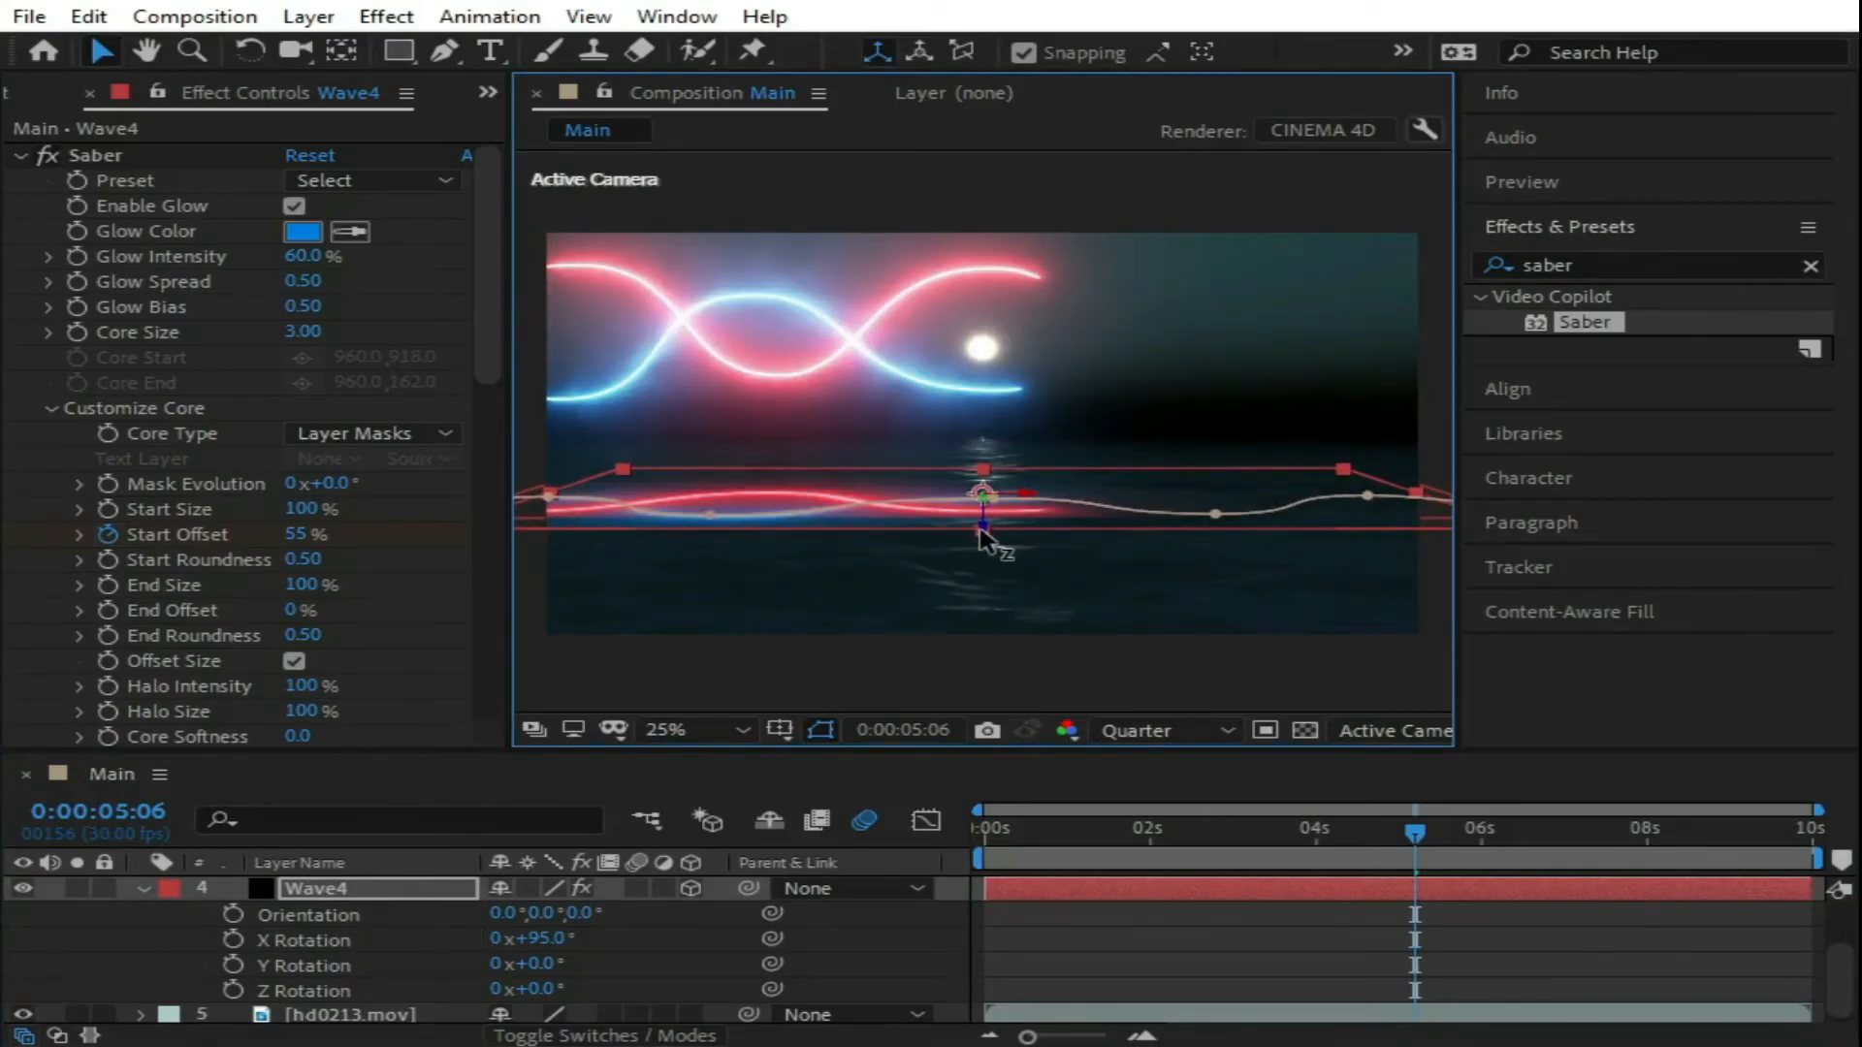
{"action": "left_click_drag", "start_coordinate": [980, 528], "coordinate": [983, 519]}
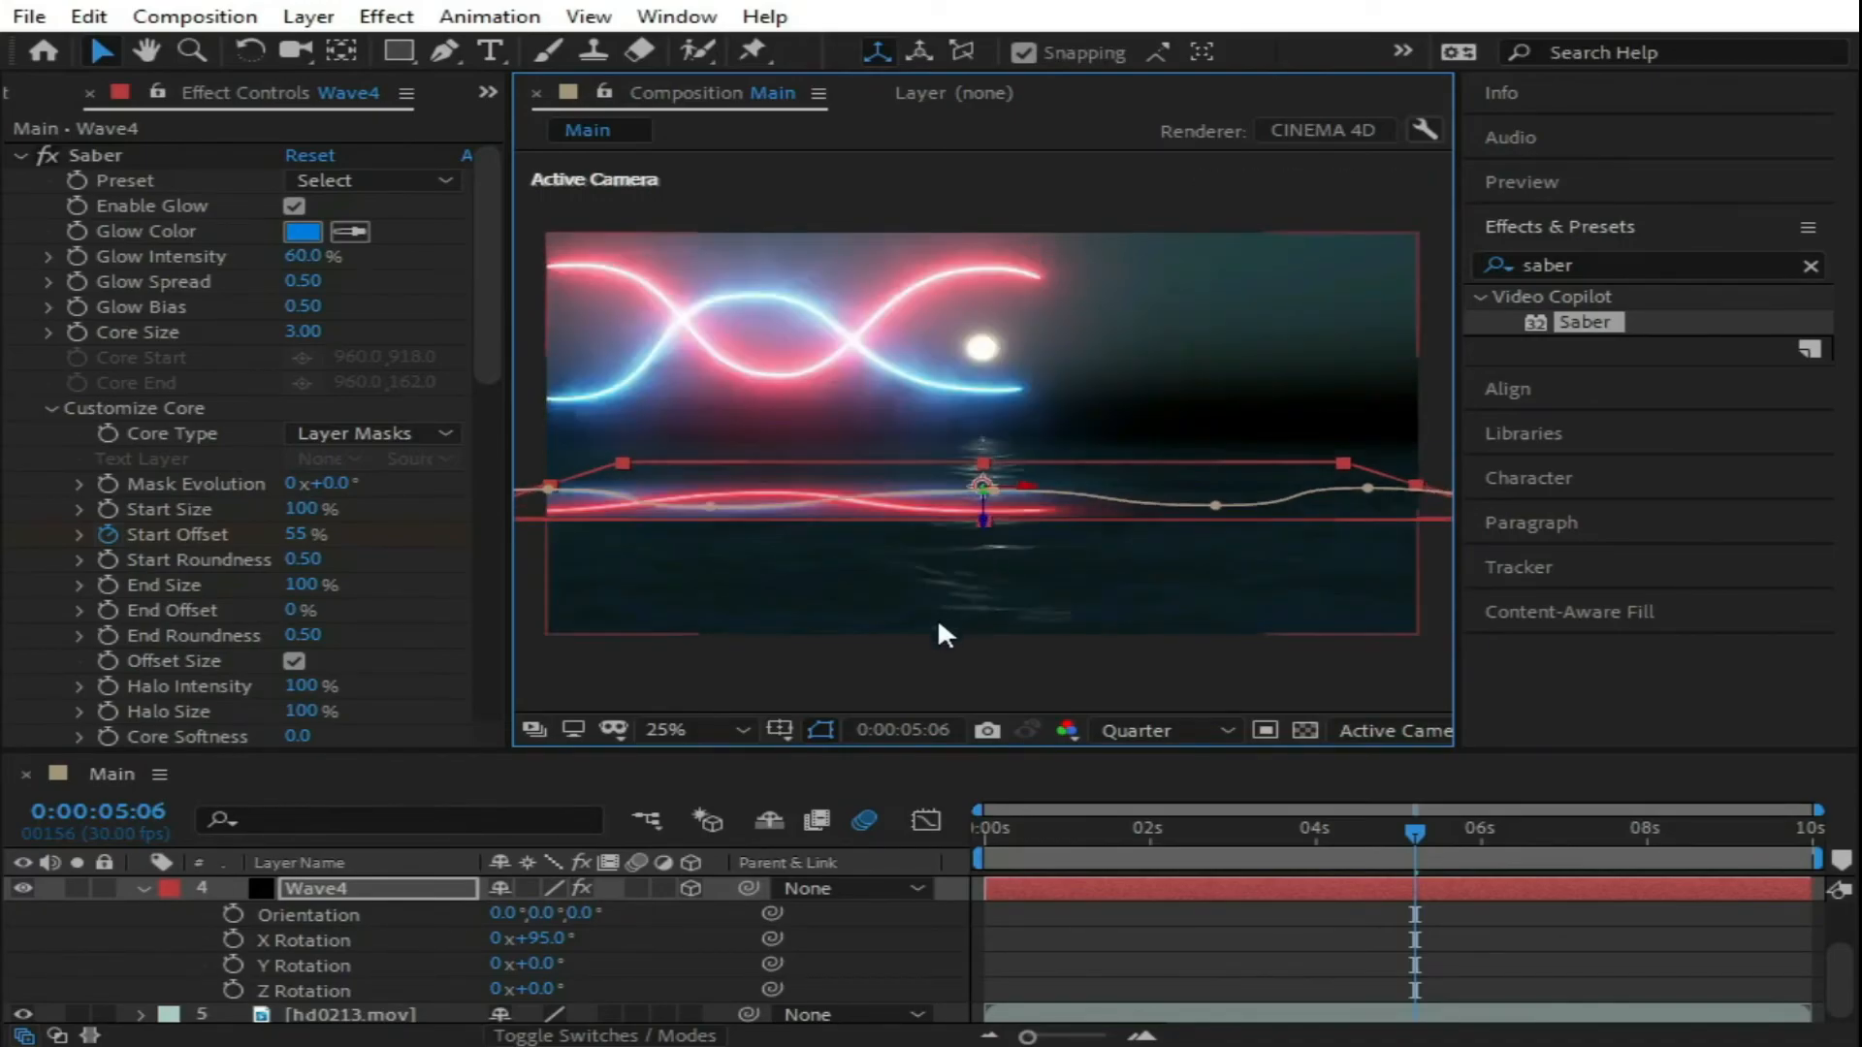
Step: Search the effects for "trans" and apply the Transform distort effect to Wave3
{"action": "left_click_drag", "start_coordinate": [1438, 832], "coordinate": [997, 832]}
{"action": "scroll", "coordinate": [1520, 813], "scroll_direction": "up", "scroll_amount": 2}
{"action": "left_click", "coordinate": [1588, 258]}
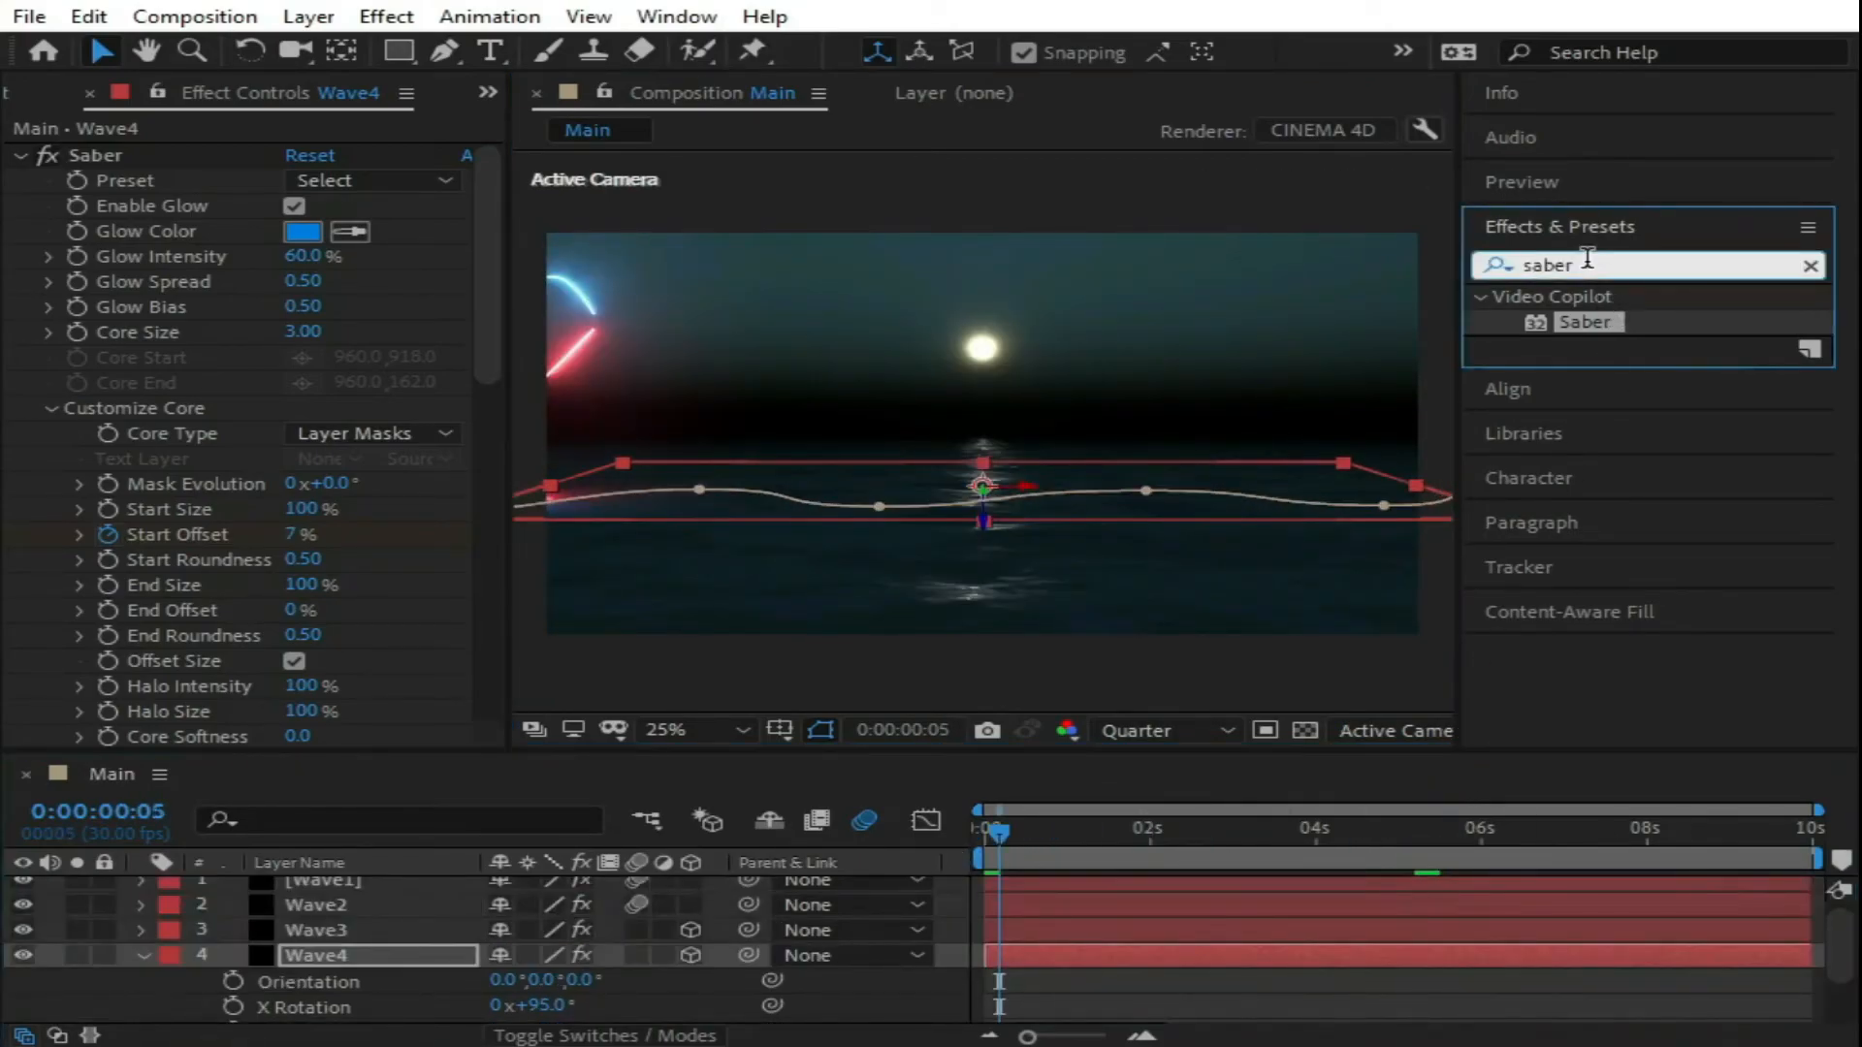
{"action": "key", "text": "BackSpace"}
{"action": "key", "text": "BackSpace"}
{"action": "key", "text": "BackSpace"}
{"action": "key", "text": "BackSpace"}
{"action": "key", "text": "BackSpace"}
{"action": "type", "text": "t"}
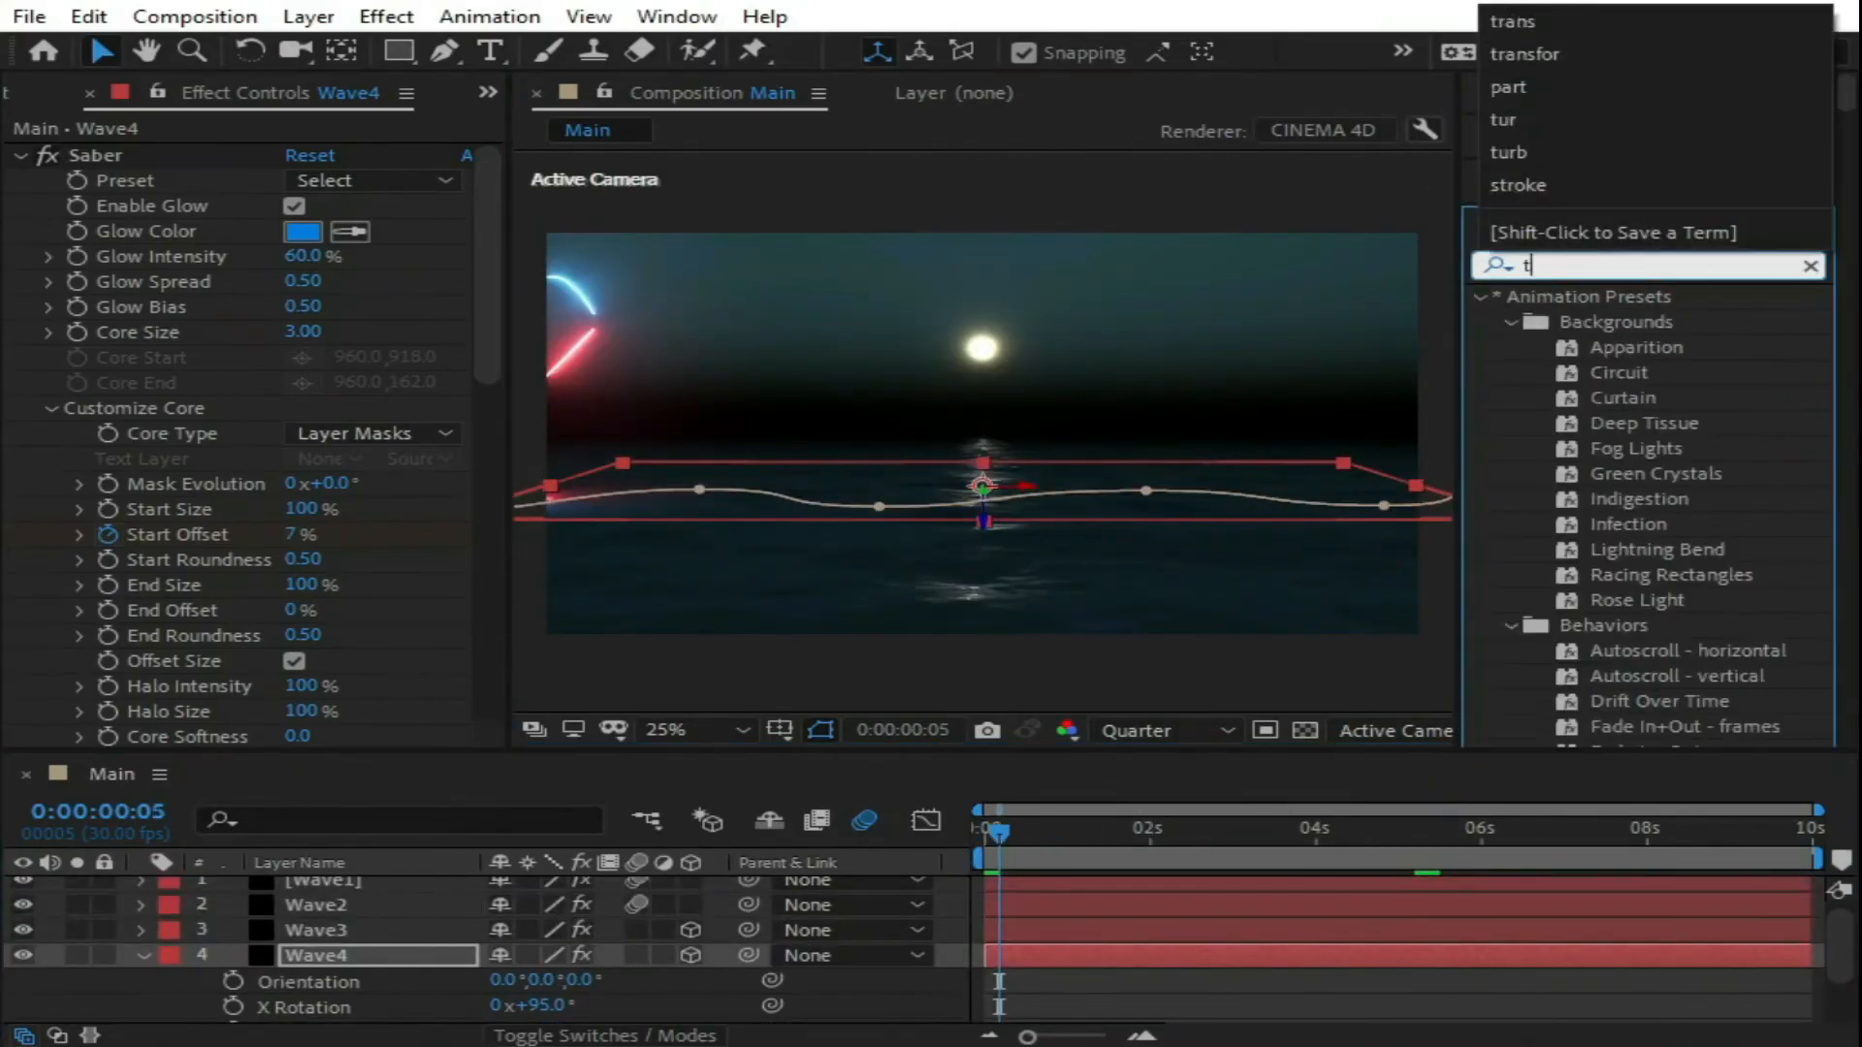
{"action": "type", "text": "rans"}
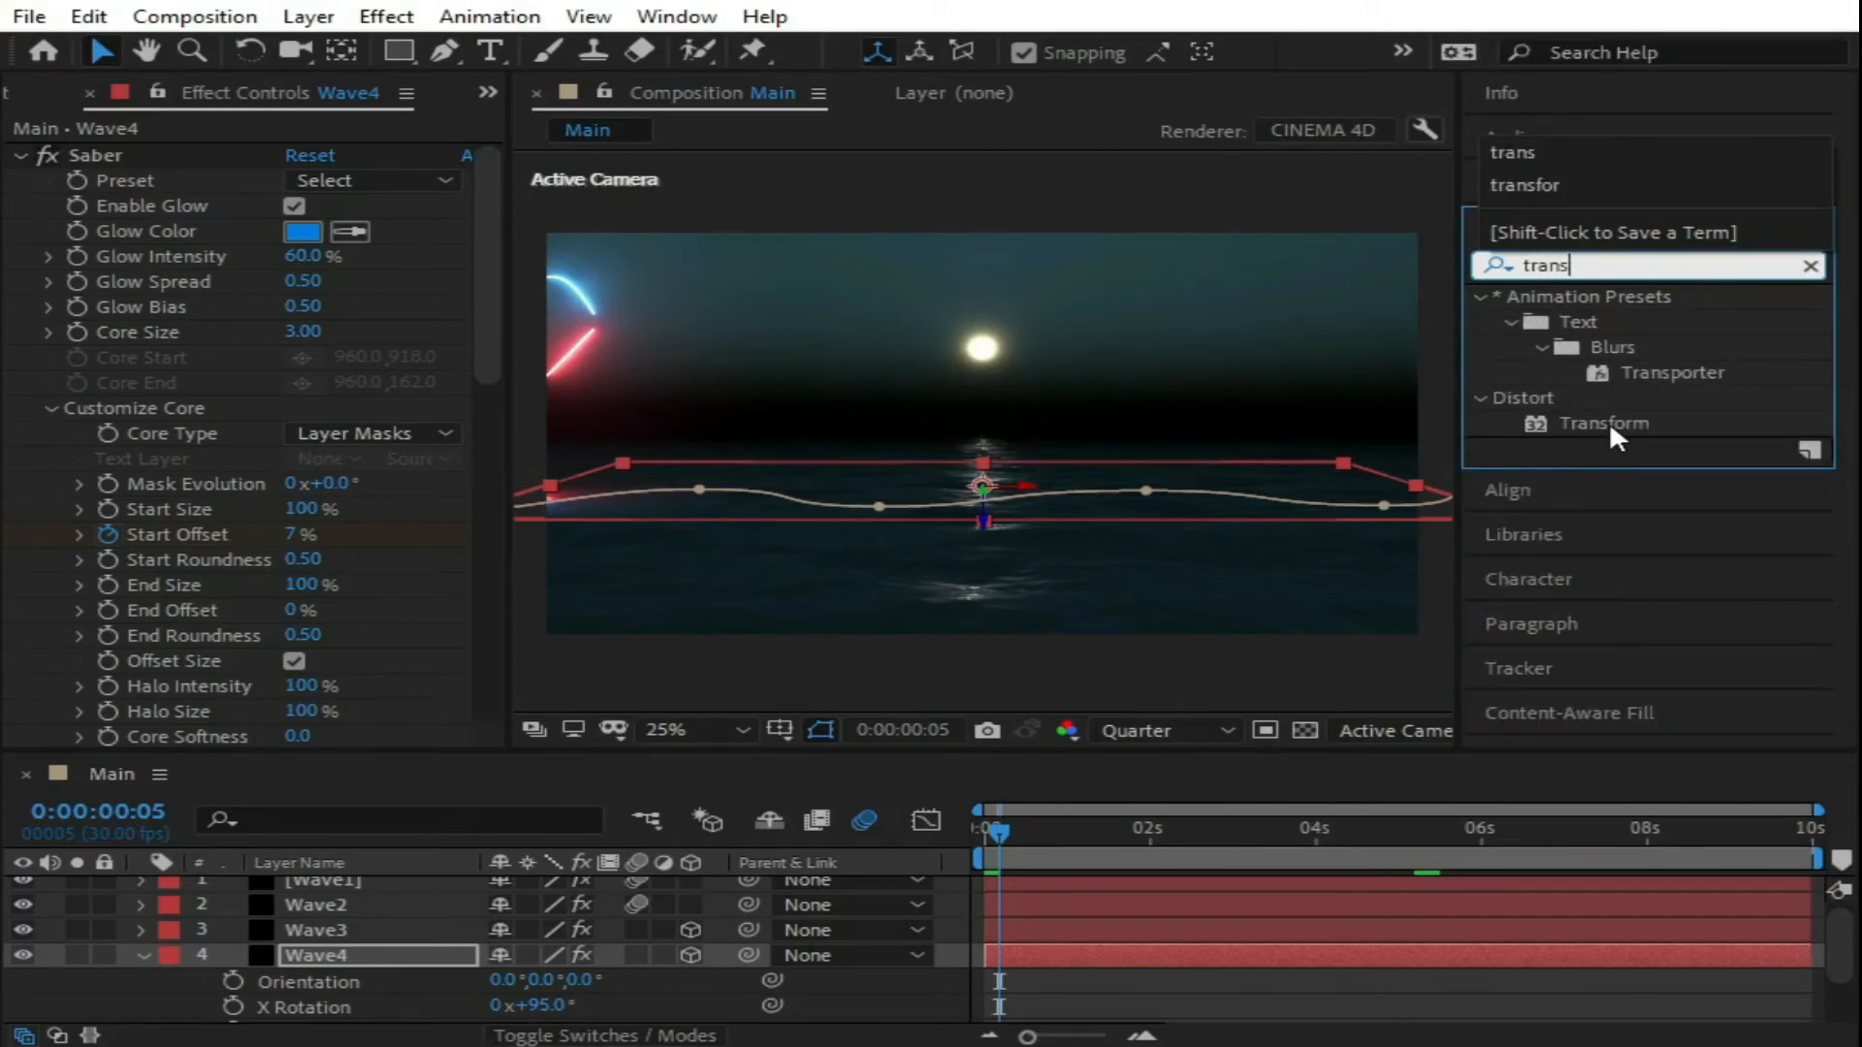
{"action": "left_click_drag", "start_coordinate": [1610, 434], "coordinate": [320, 929]}
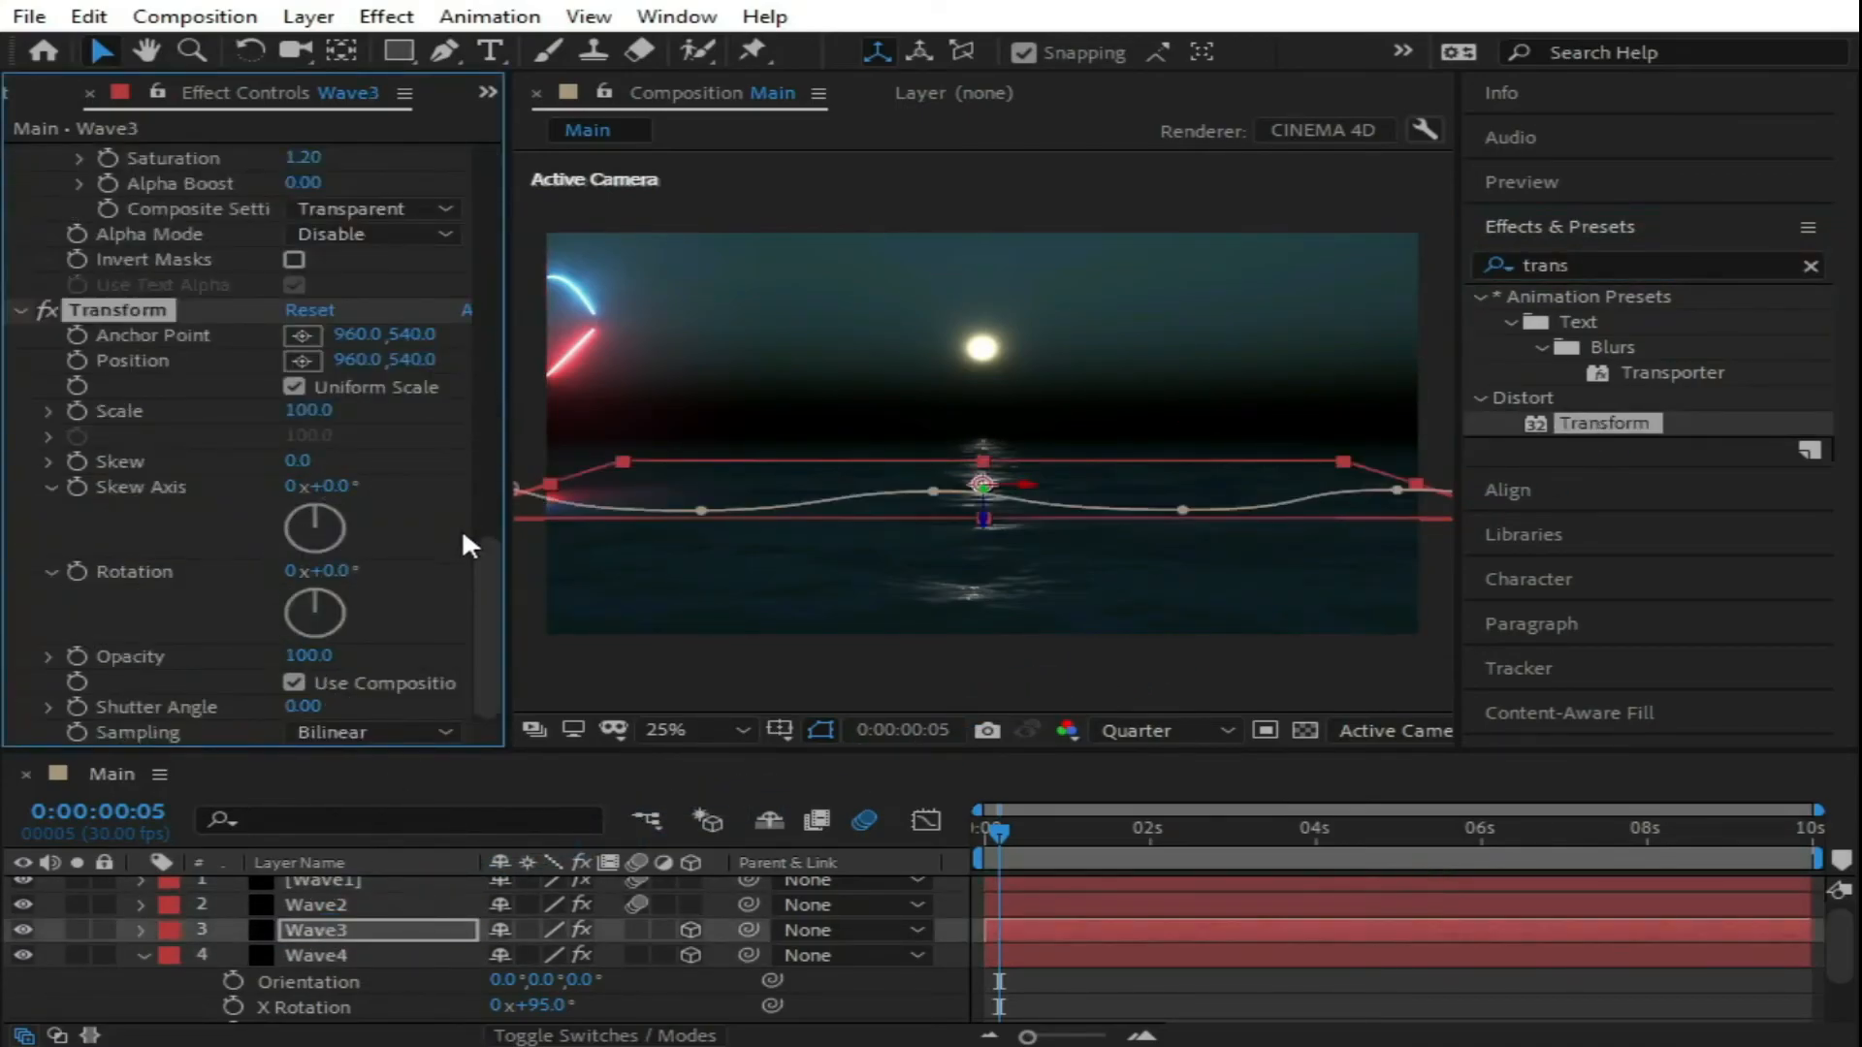
Step: Set the Opacity of Wave3's Transform effect to 25 and paste a copy of that effect onto Wave4
{"action": "left_click", "coordinate": [308, 656]}
{"action": "type", "text": "25"}
{"action": "key", "text": "Return"}
{"action": "left_click", "coordinate": [273, 956]}
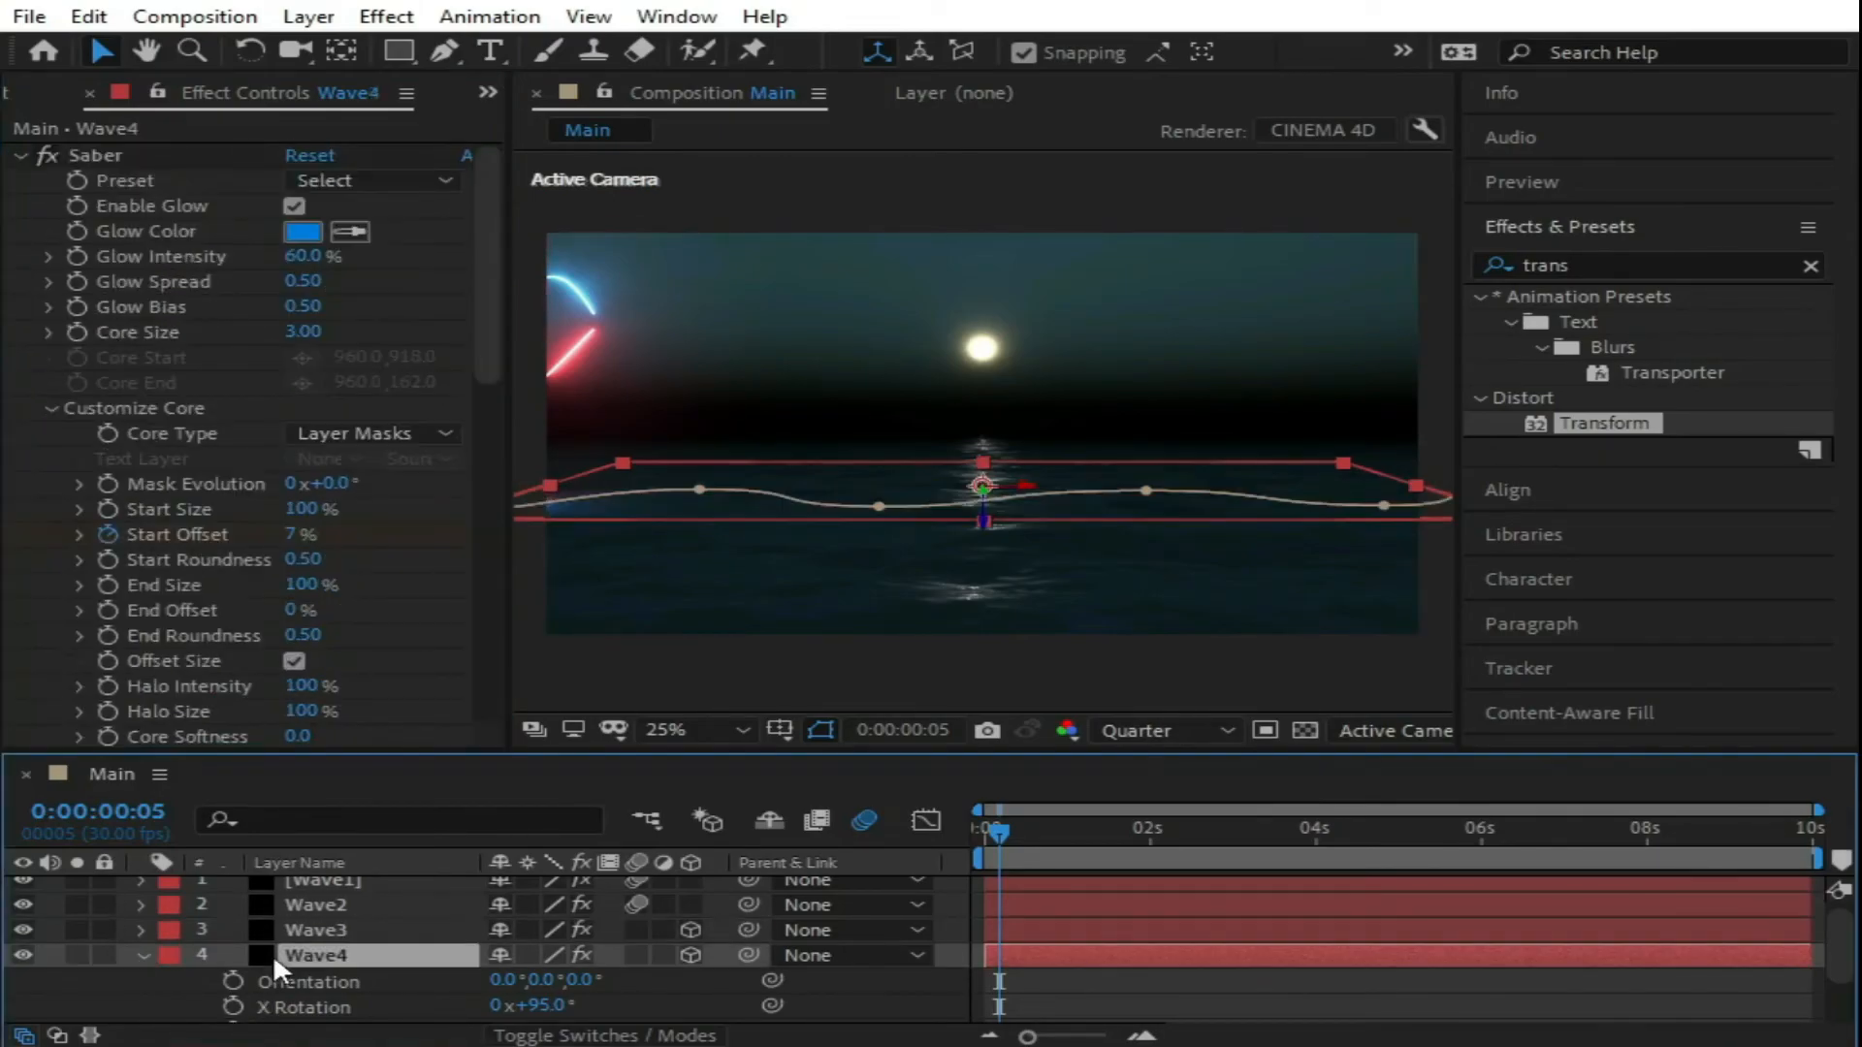
{"action": "key", "text": "ctrl+v"}
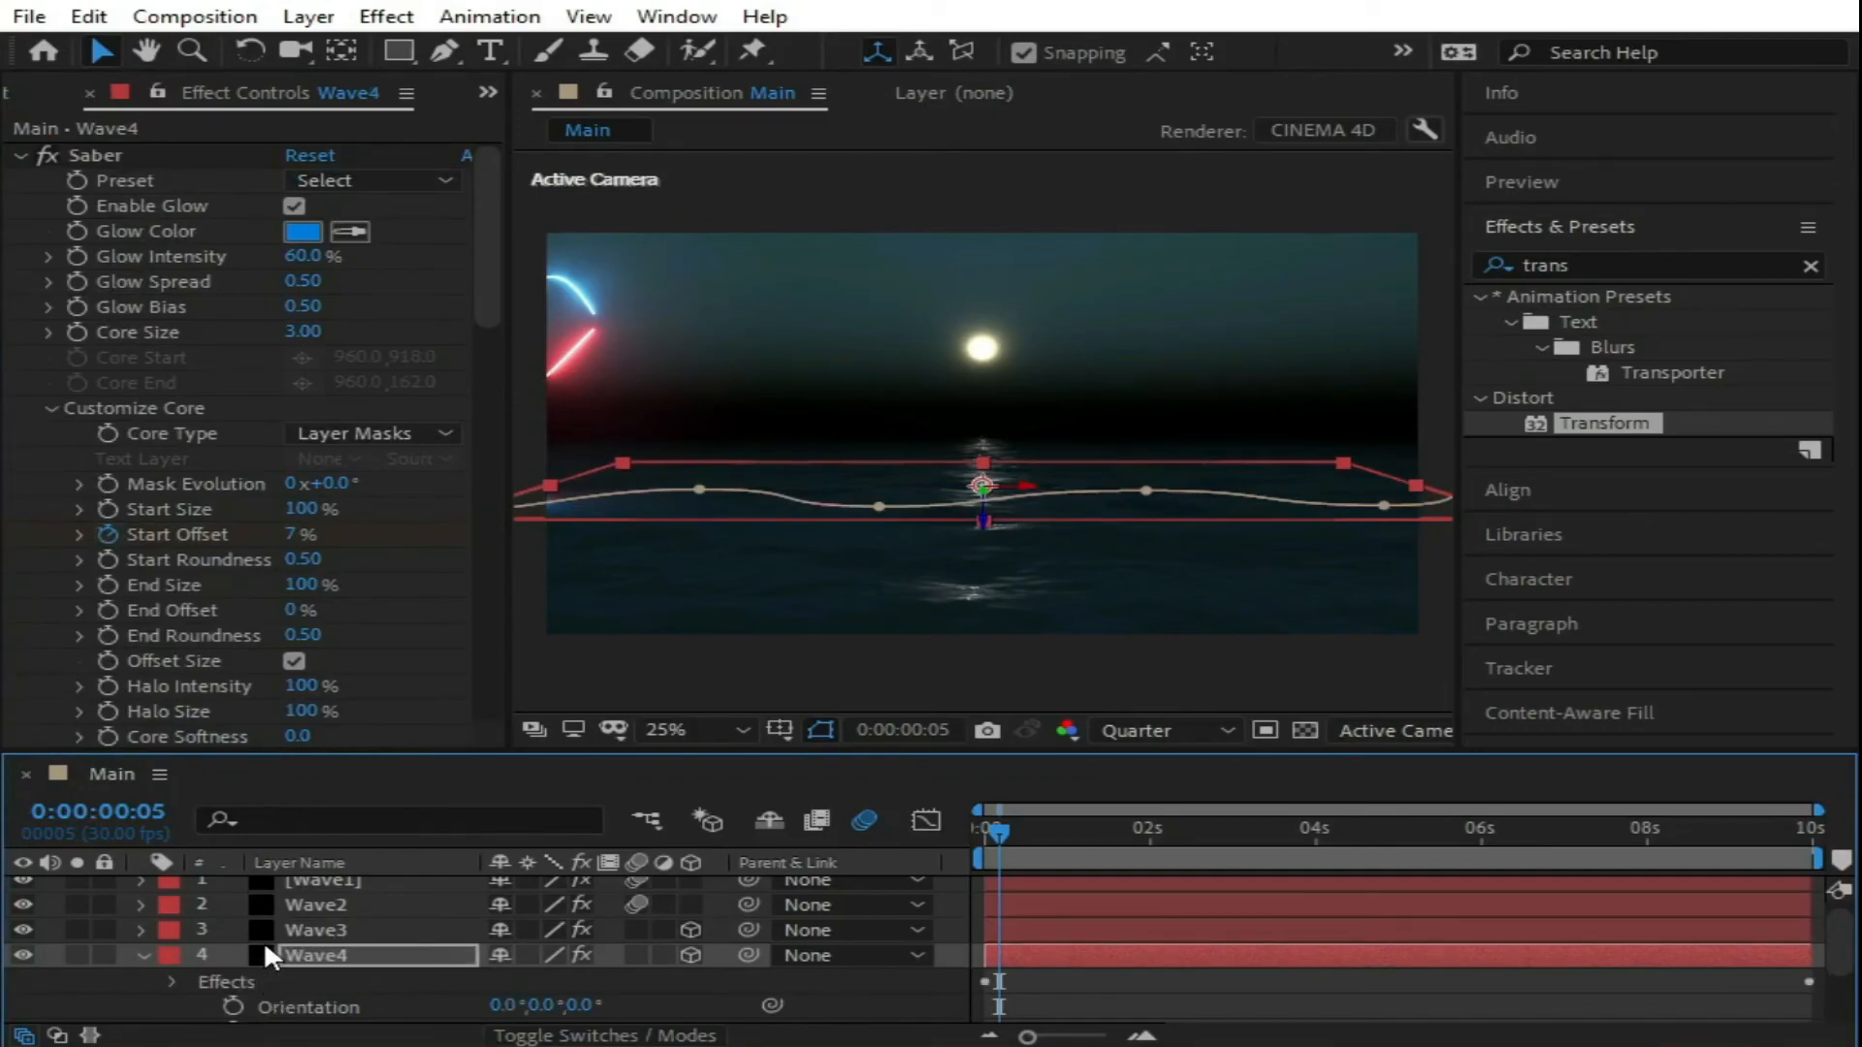
Step: Preview the Main composition's animation from the first frame and save the project
{"action": "left_click_drag", "start_coordinate": [997, 840], "coordinate": [945, 830]}
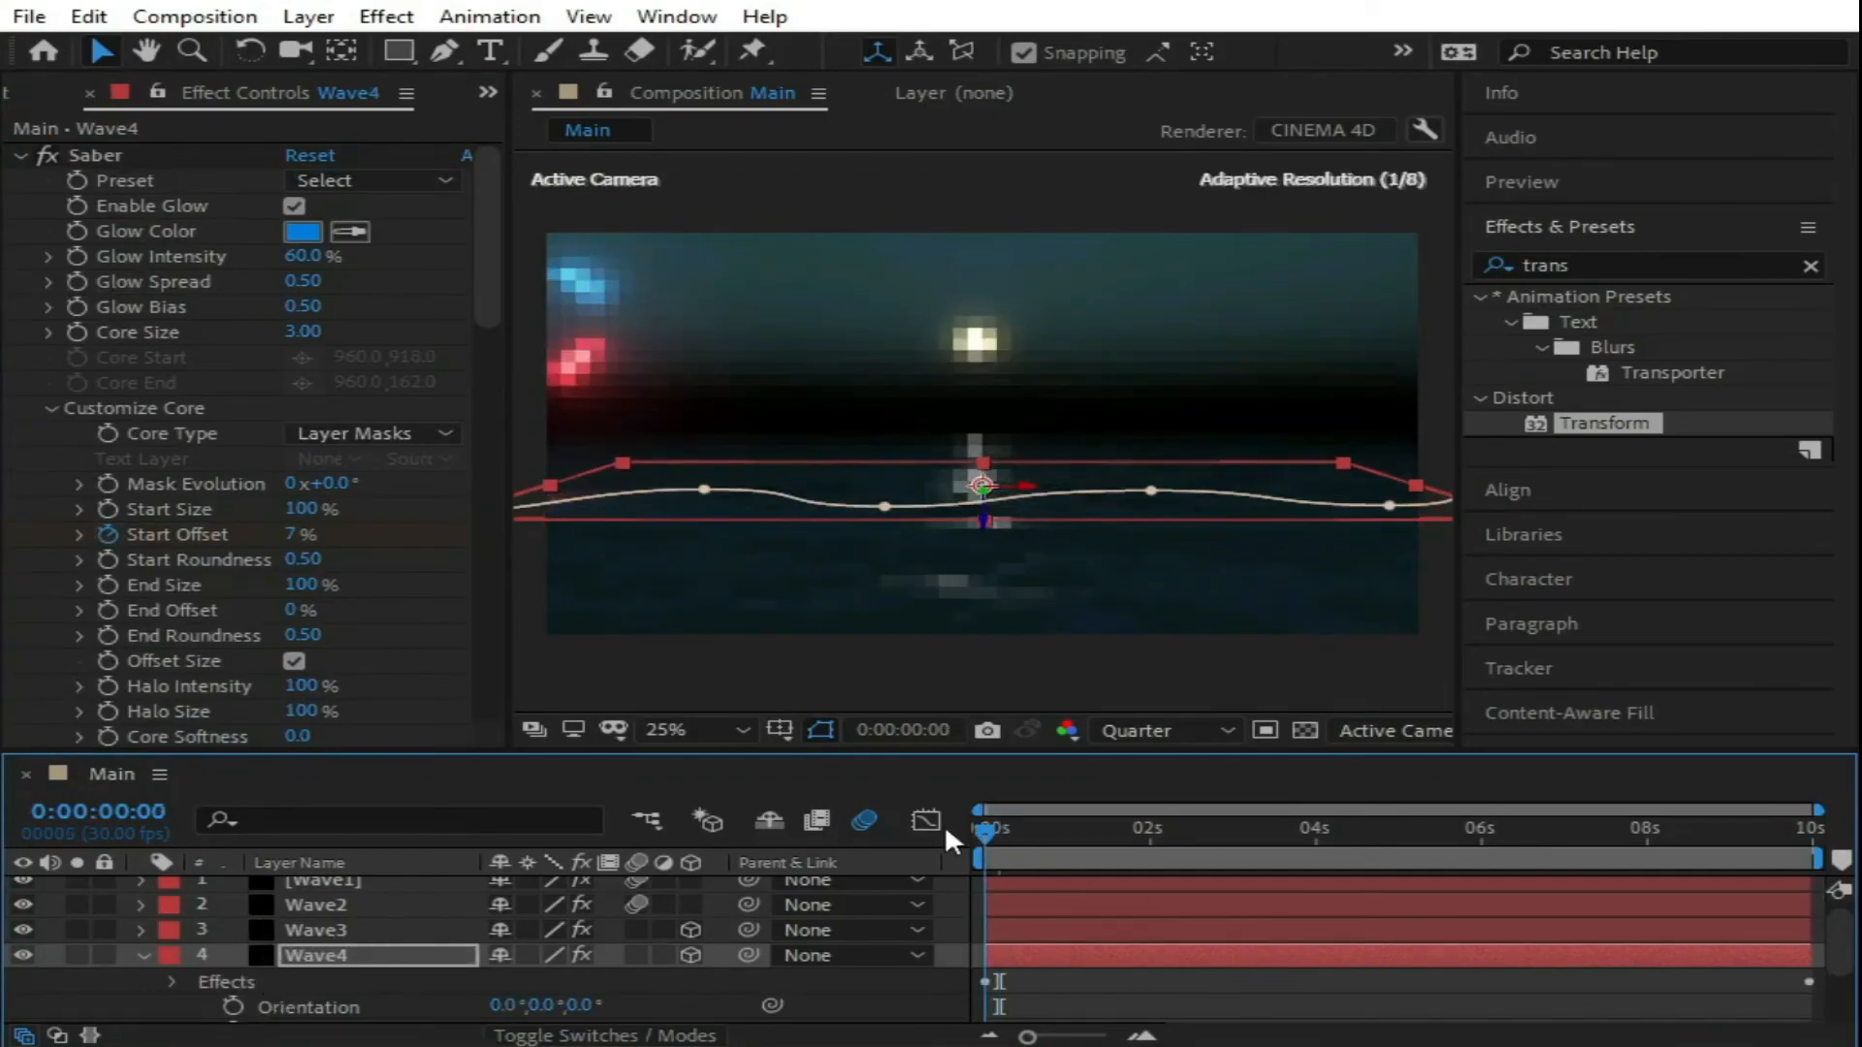
{"action": "key", "text": "space"}
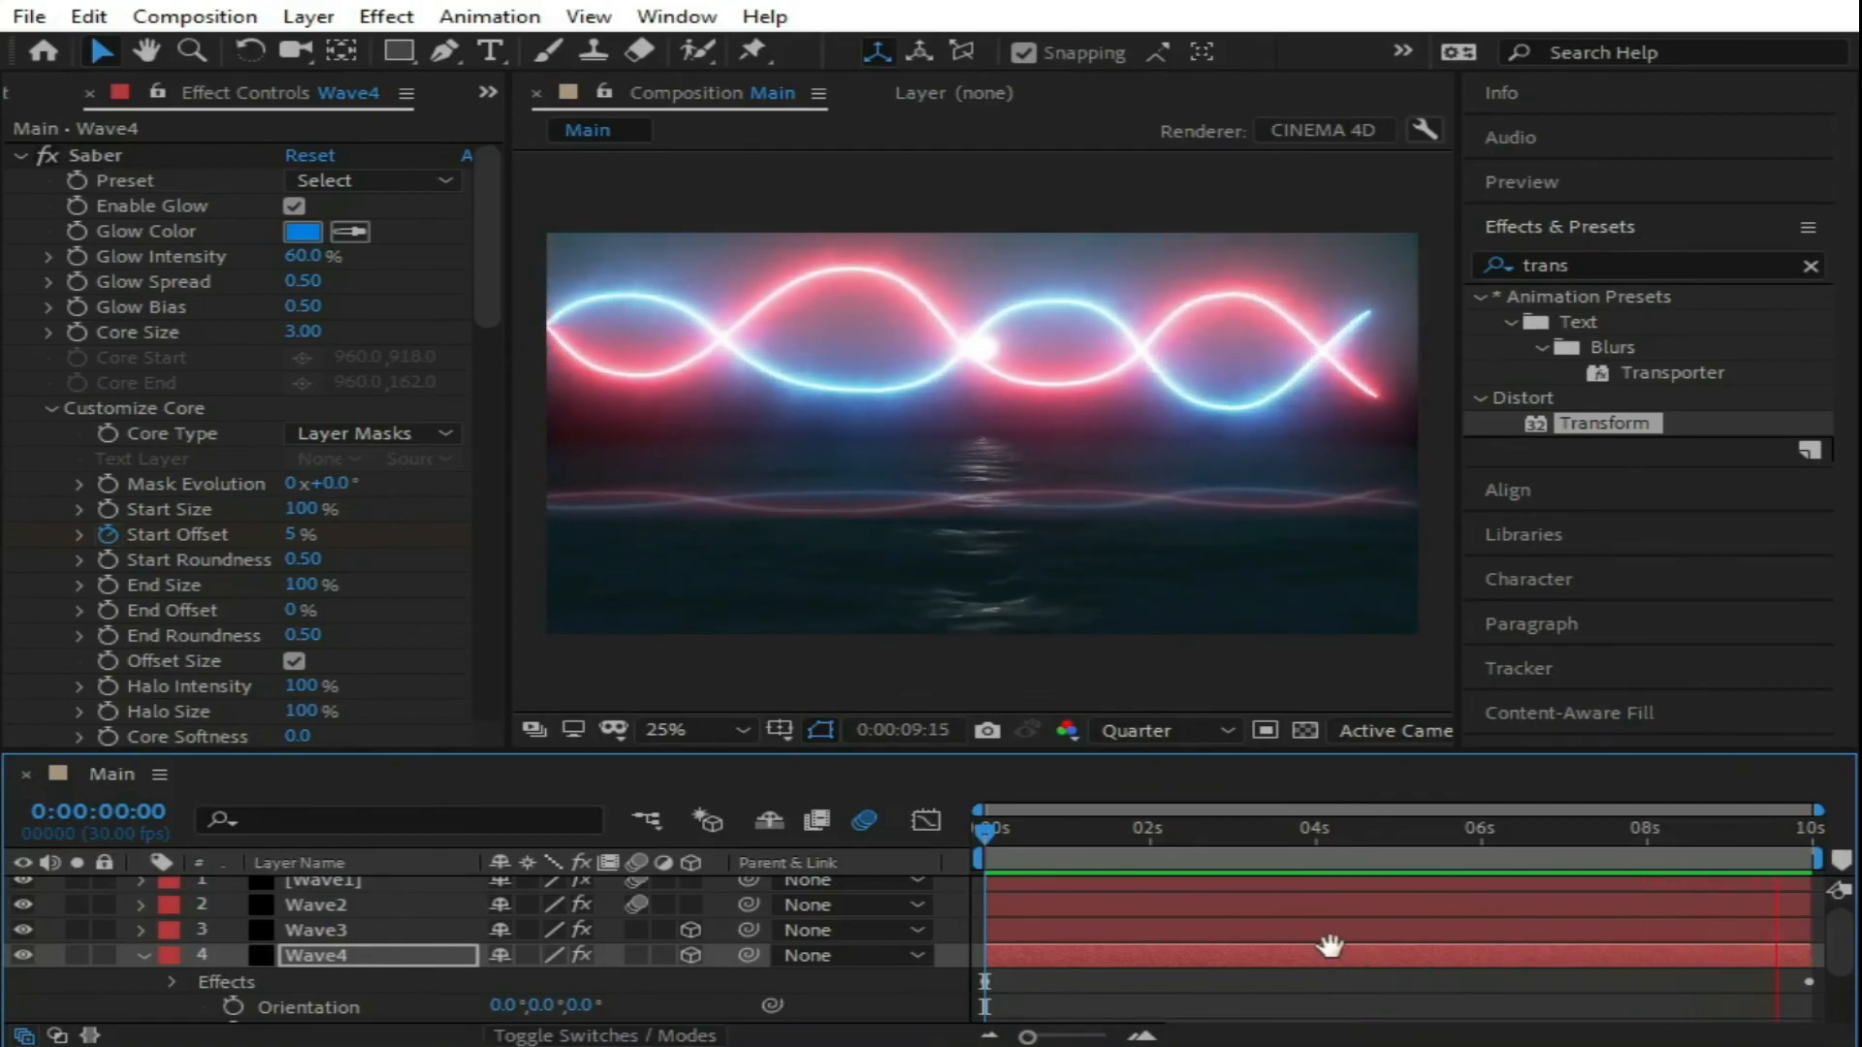
{"action": "key", "text": "space"}
{"action": "key", "text": "ctrl+s"}
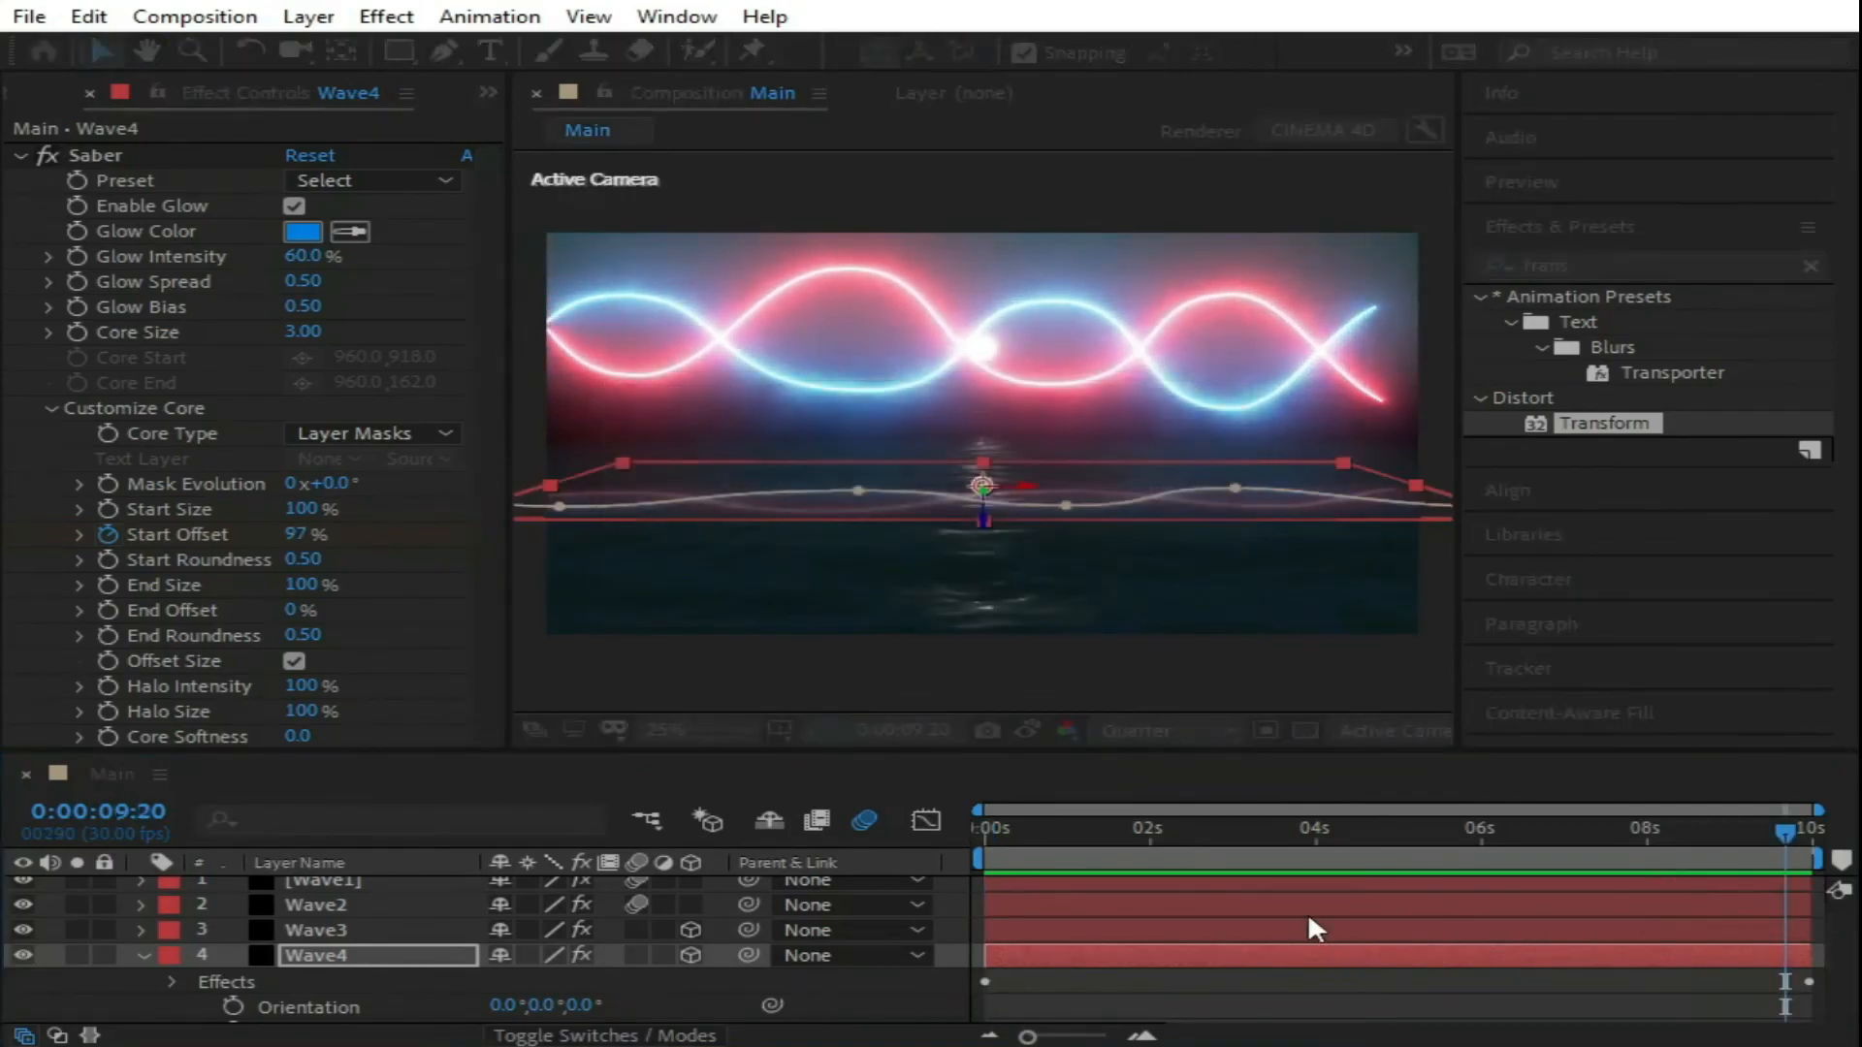